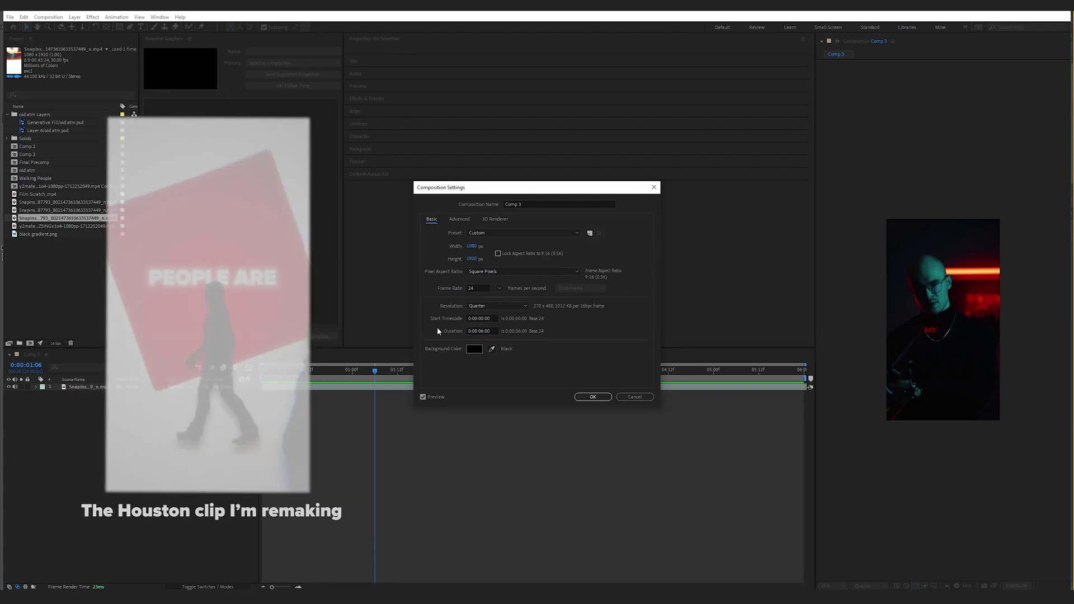
Accept the 1080 × 1920, 24 fps, six-second composition settings and shift the reference clip so the PEOPLE ARE shot starts at frame 0
click(592, 397)
click(98, 387)
drag(390, 376, 318, 396)
key(space)
drag(285, 373, 243, 374)
Add a one-node camera to the composition using the 50mm preset
right_click(264, 523)
mouse_move(252, 441)
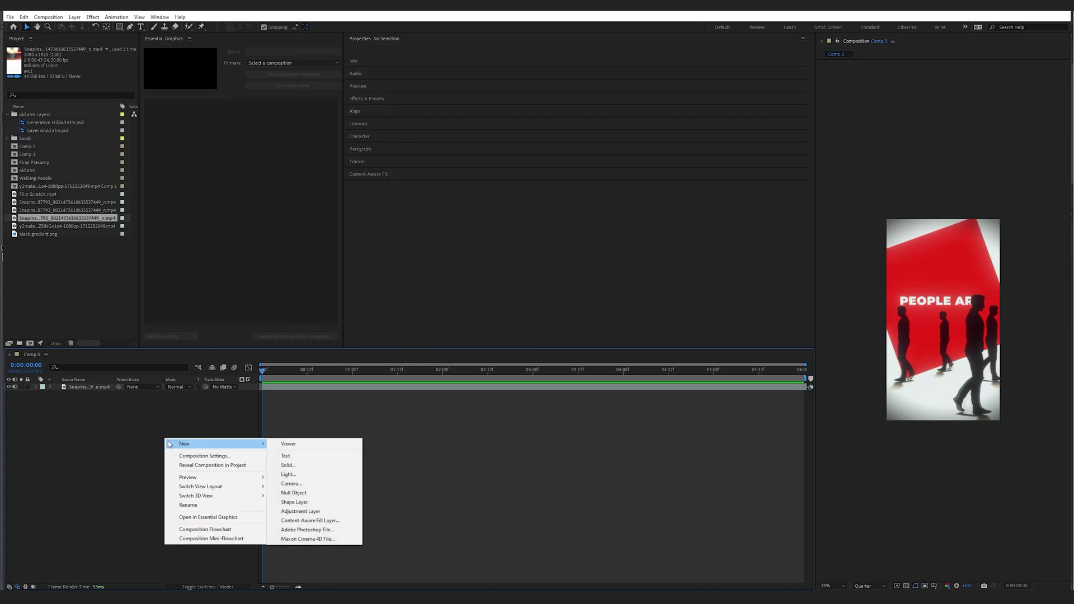
click(307, 483)
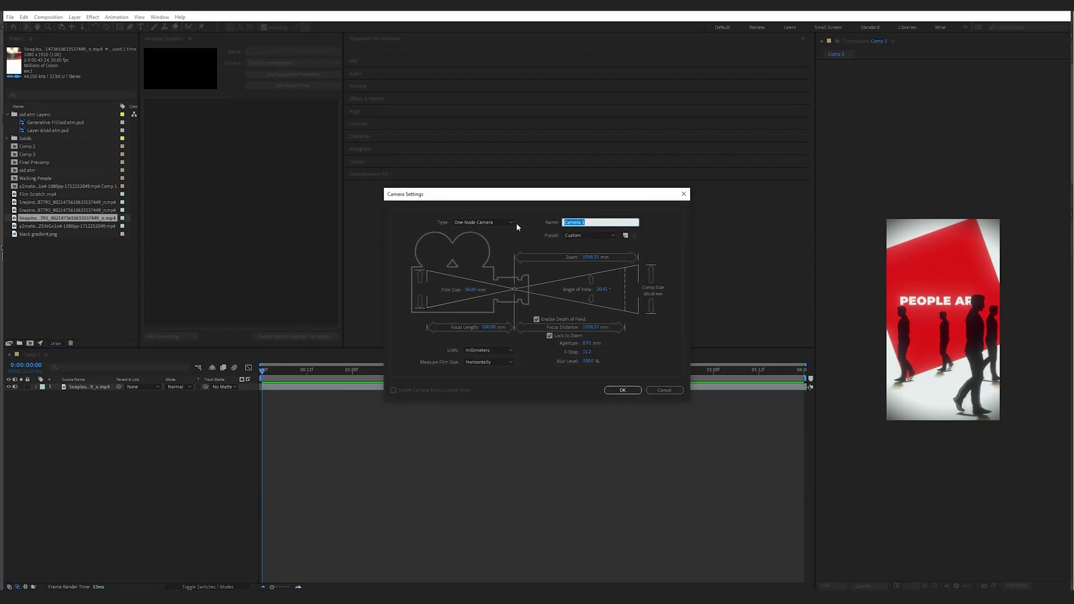
click(590, 235)
click(582, 302)
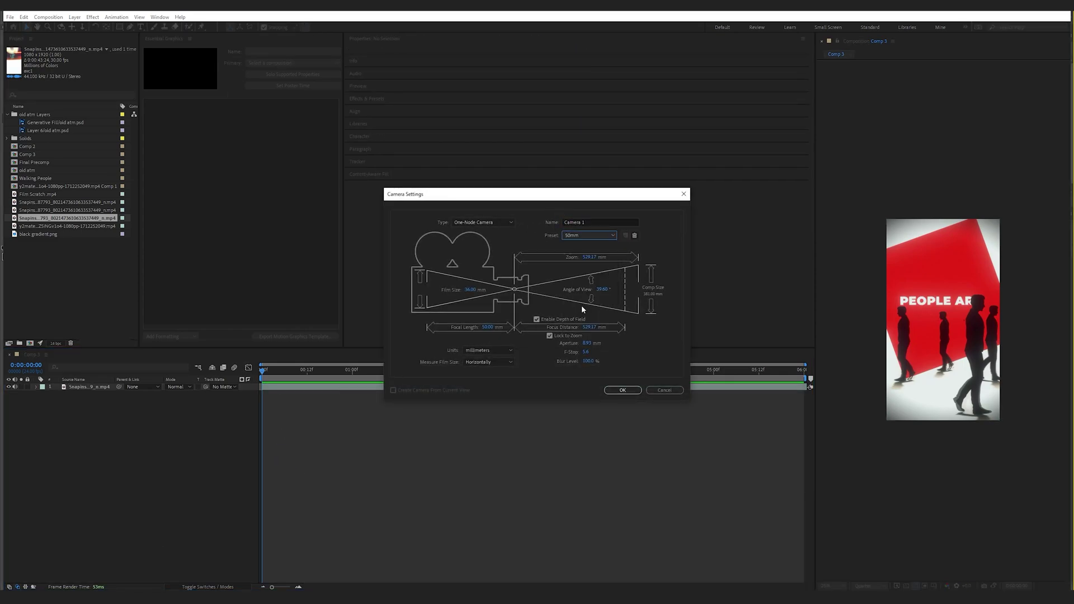
click(620, 390)
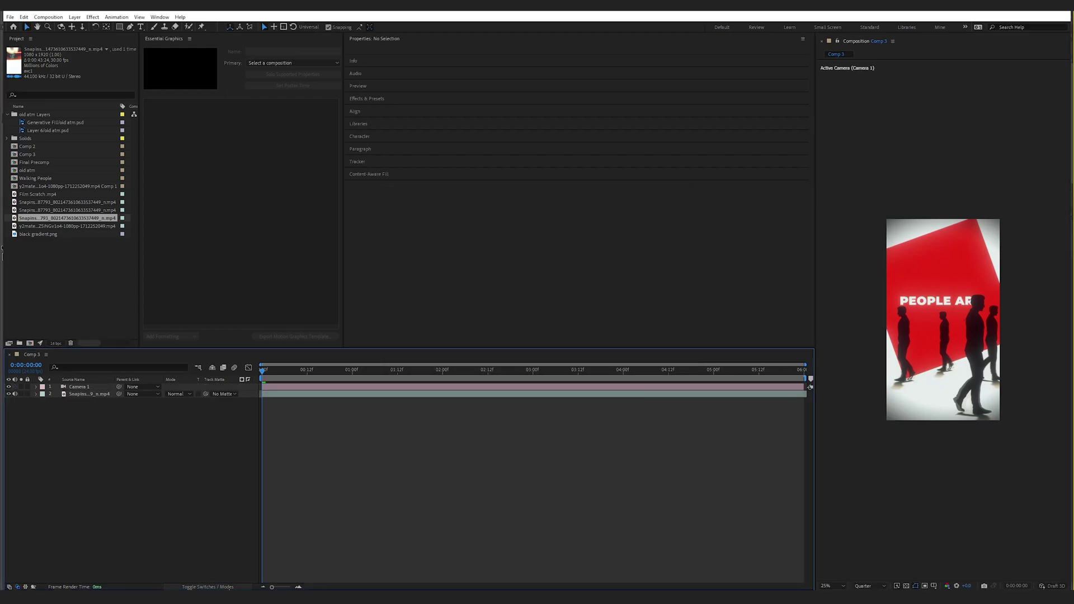
Show the layer switches in the timeline in place of the blending modes
click(227, 585)
click(208, 586)
click(208, 586)
click(208, 387)
click(208, 399)
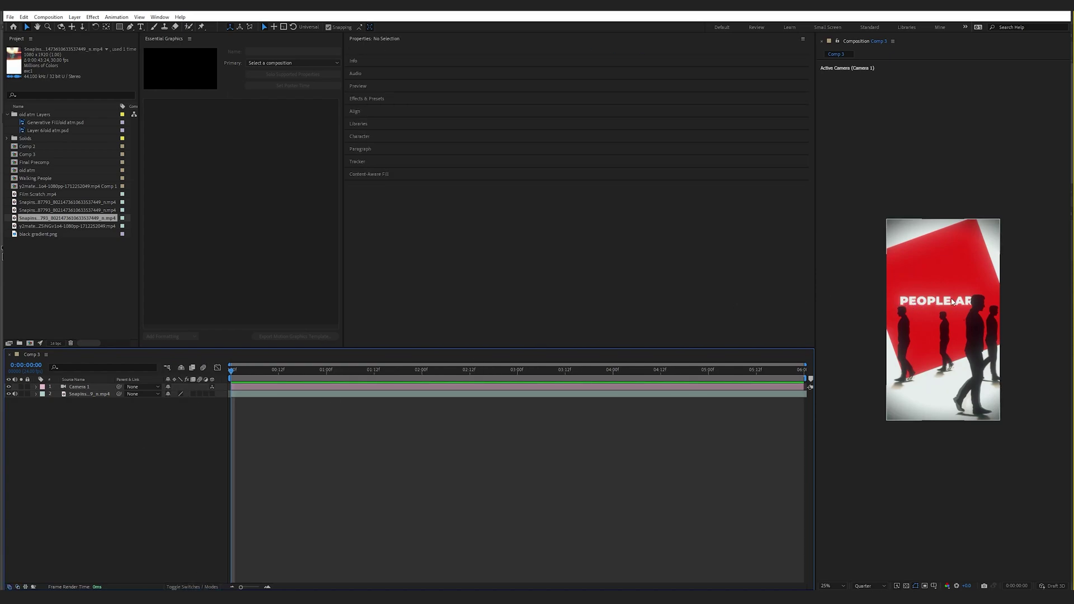
Add a text layer reading "PEOPLE ARE" and set its font to Proxima Nova Black
right_click(74, 448)
mouse_move(95, 454)
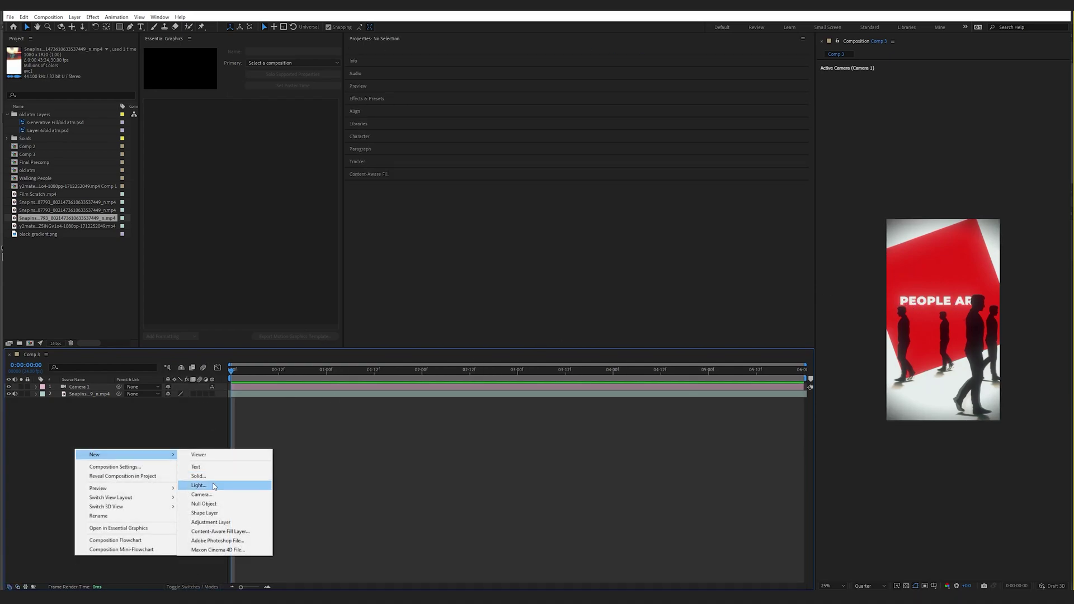
click(204, 467)
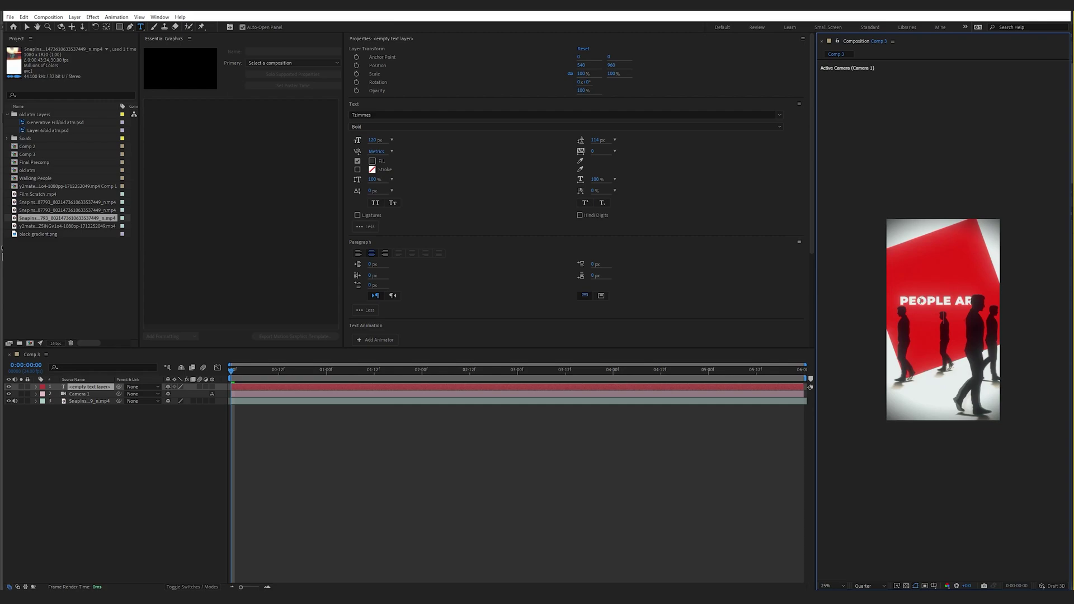
text(PEOPLE ARE)
click(392, 115)
text(PROXIM)
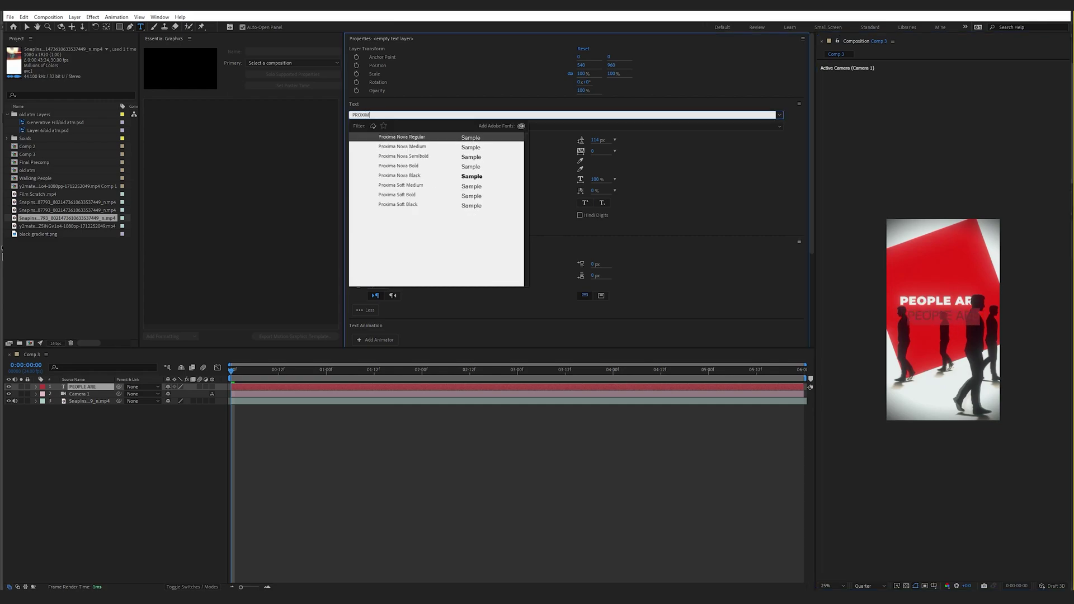
click(394, 175)
Set the fill color of the PEOPLE ARE text to white
click(372, 161)
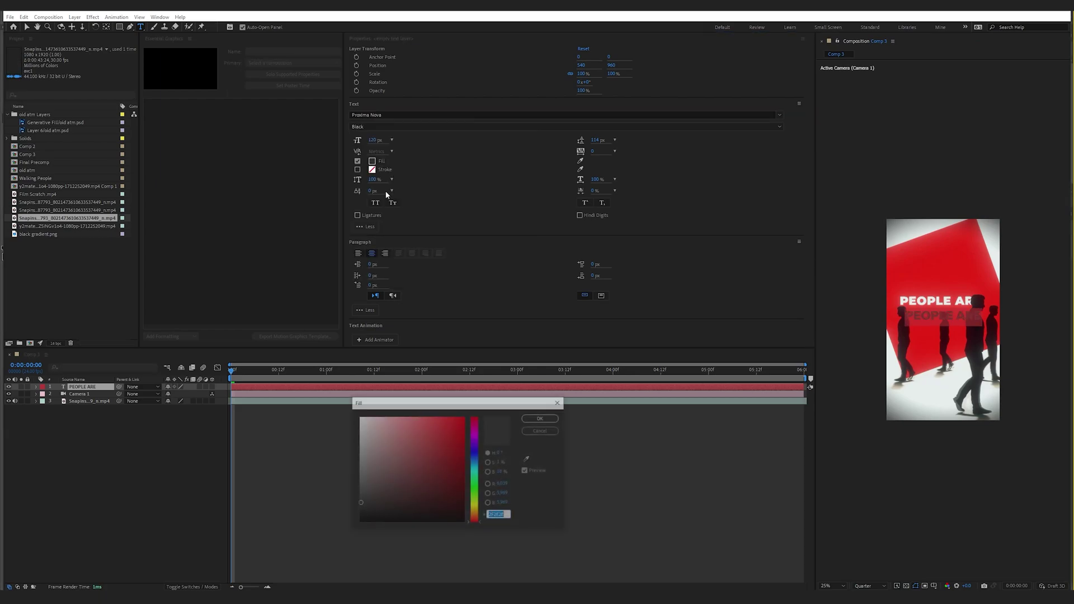
click(386, 445)
drag(373, 437, 358, 416)
click(541, 418)
key(Escape)
Make the PEOPLE ARE text a 3D layer beneath the camera and align it over the title in the reference clip
scroll(1046, 296, up, 2)
drag(917, 319, 937, 311)
click(212, 387)
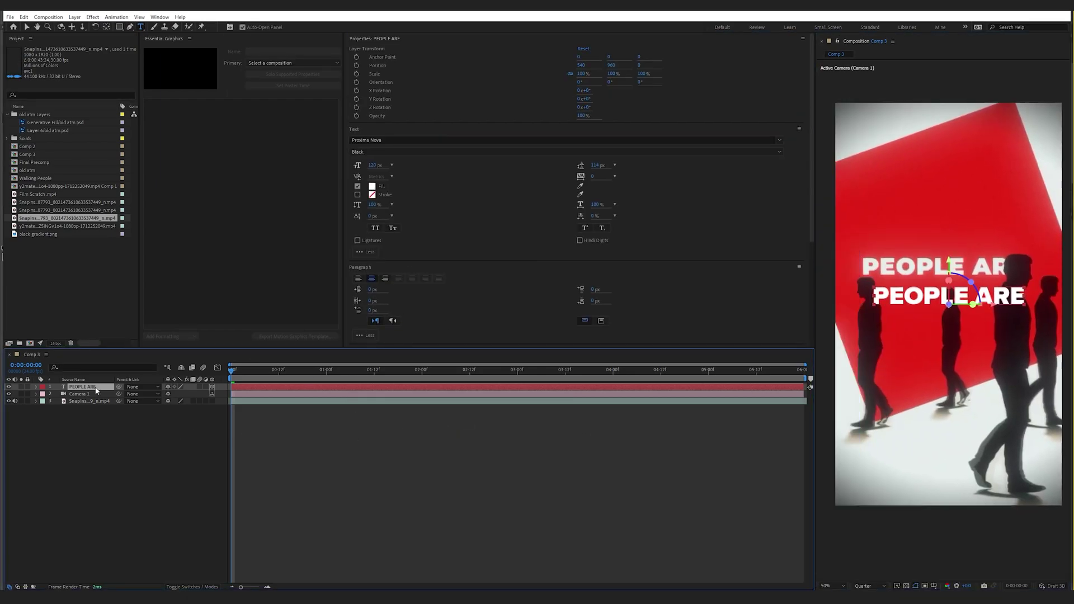
drag(95, 390, 99, 396)
key(v)
drag(898, 296, 888, 266)
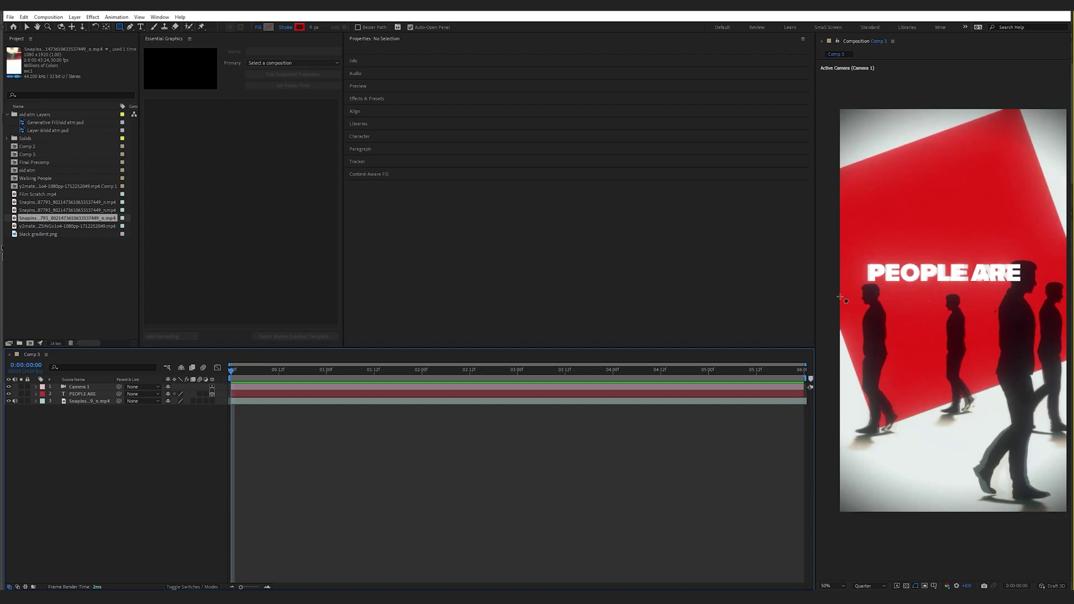
Add a shape layer and draw a square about 836 px wide over the red card in the reference clip
right_click(90, 449)
mouse_move(120, 454)
click(219, 512)
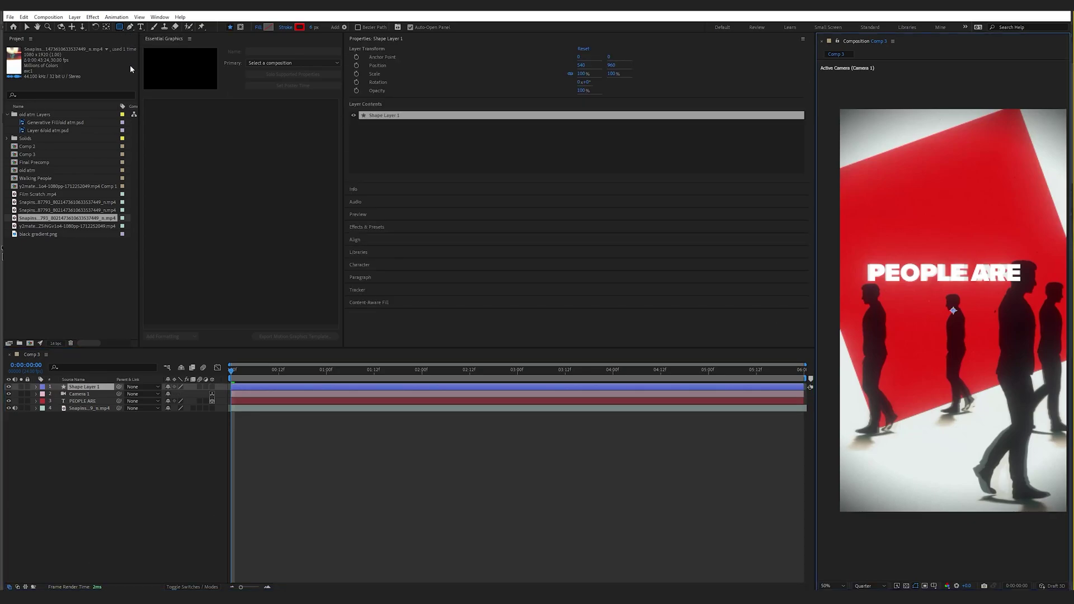
key(q)
key(q)
mouse_move(884, 144)
mouse_down()
mouse_move(940, 187)
mouse_move(1024, 354)
mouse_move(997, 315)
mouse_move(1001, 347)
mouse_move(989, 342)
mouse_move(987, 321)
mouse_up()
Set the square's stroke to None and give it a solid fill sampled from the red card in the reference
click(617, 213)
click(612, 226)
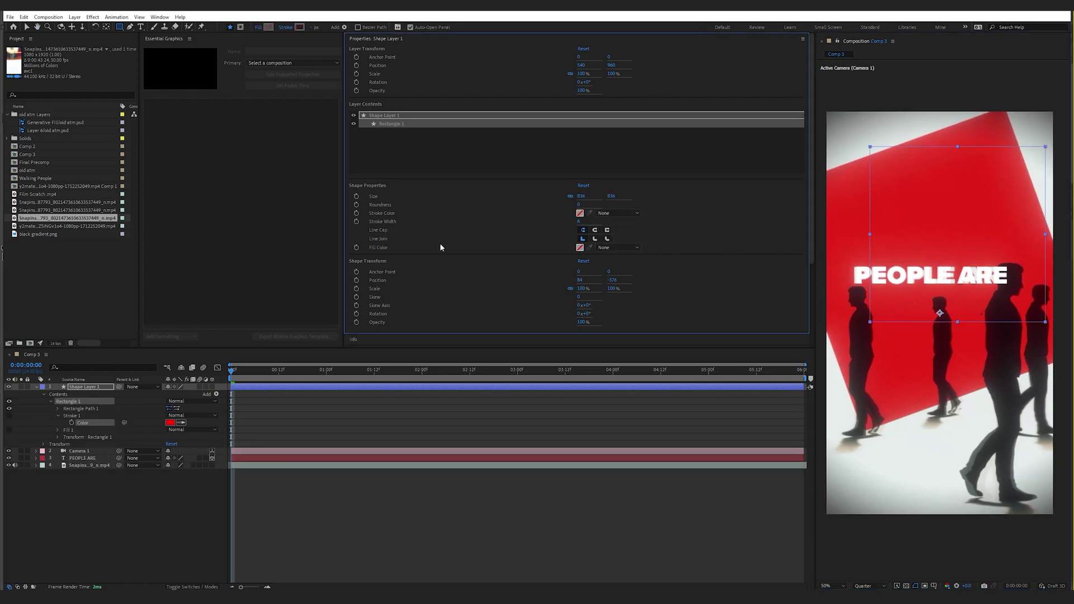
click(580, 247)
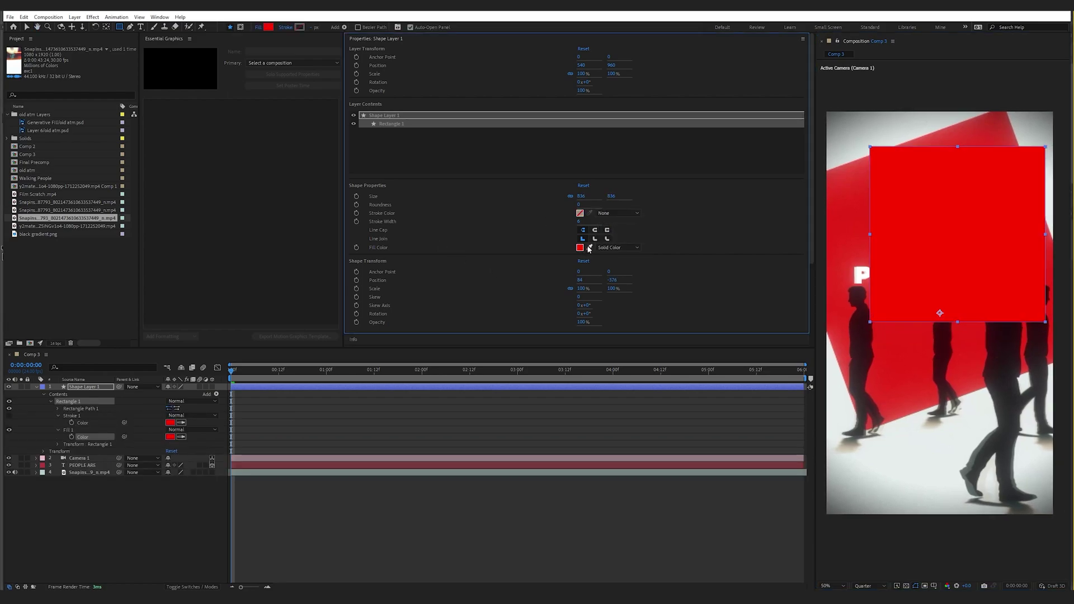
click(589, 247)
click(843, 290)
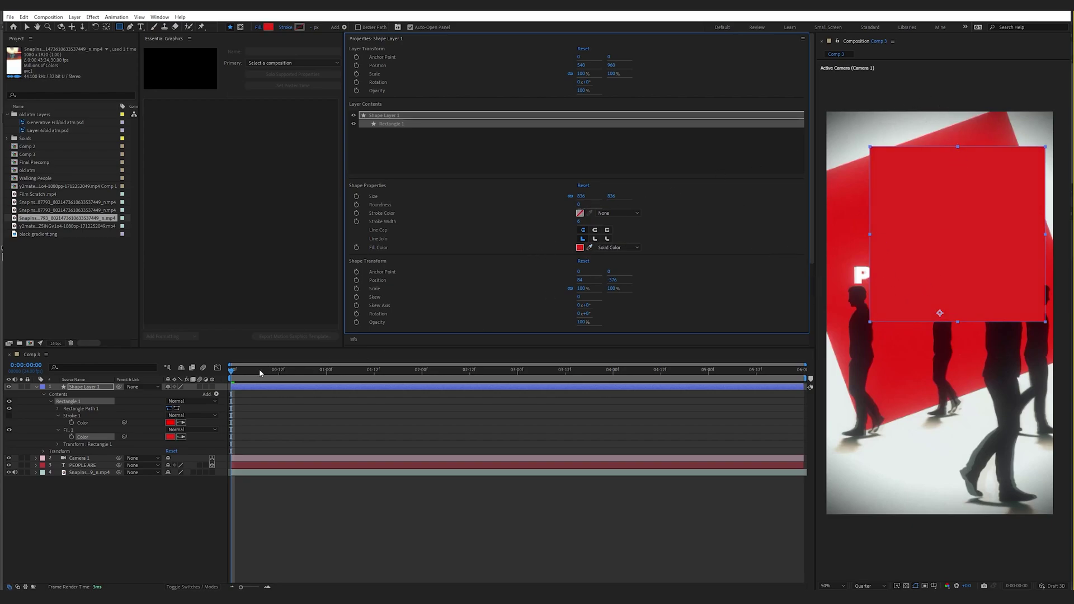
Set the square's roundness to about 38, using the reference card at frame 5 as a guide
mouse_move(258, 373)
mouse_down()
mouse_move(267, 370)
mouse_move(250, 371)
mouse_up()
drag(856, 223, 856, 234)
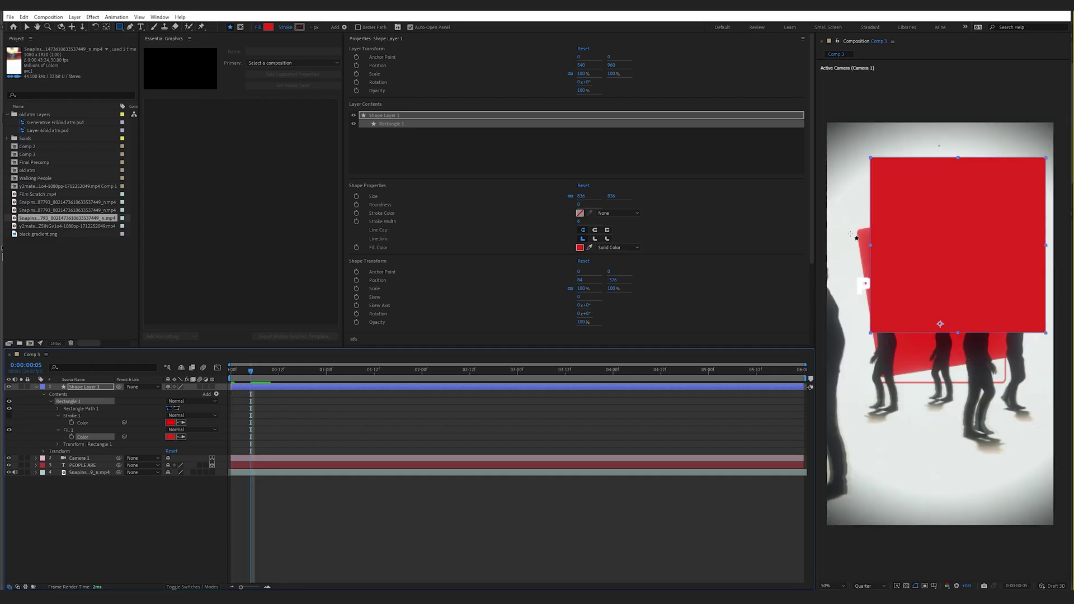
drag(580, 204, 598, 207)
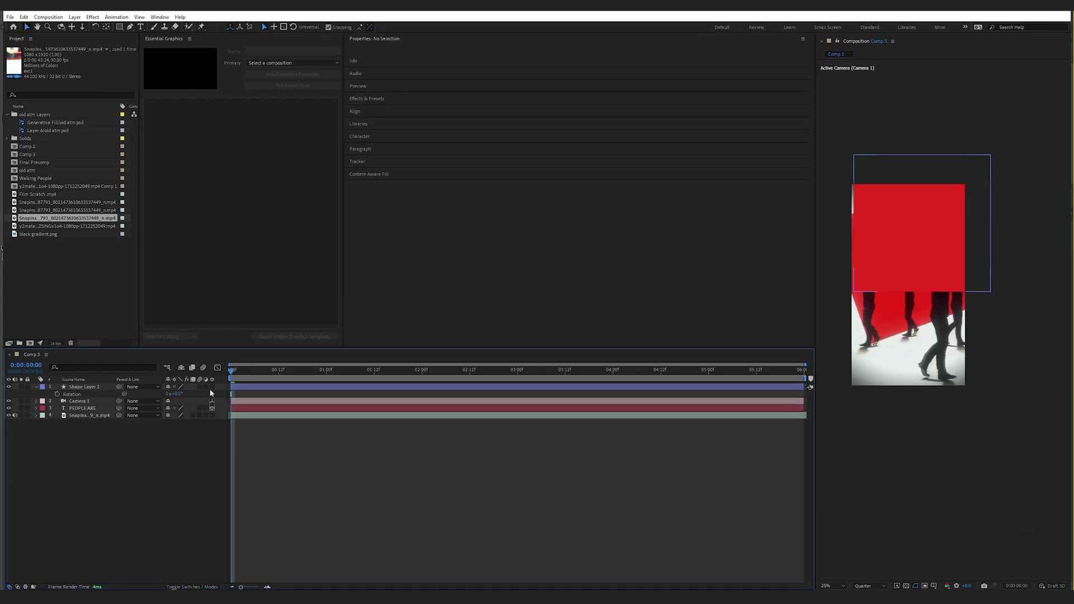
Make Shape Layer 1 a 3D layer beneath the camera and center its anchor point in the layer content
click(211, 387)
drag(83, 387, 86, 443)
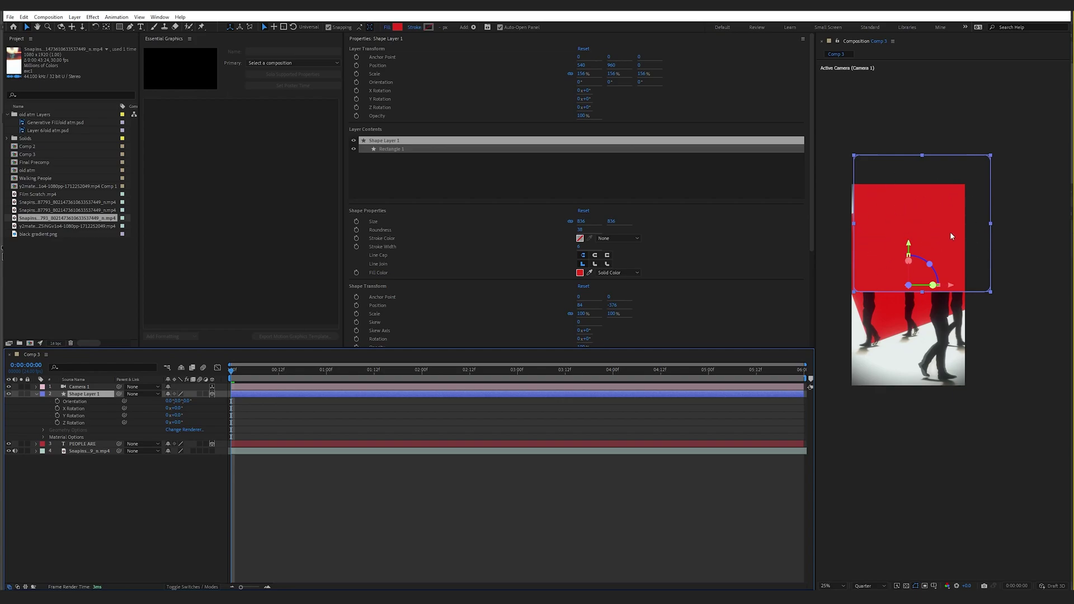
click(75, 17)
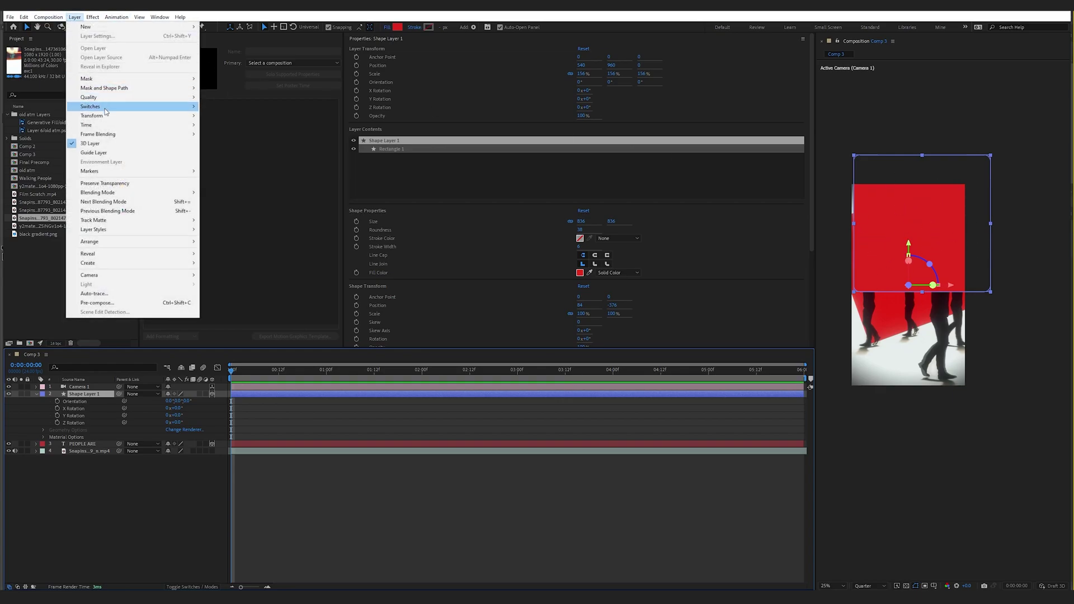
mouse_move(103, 116)
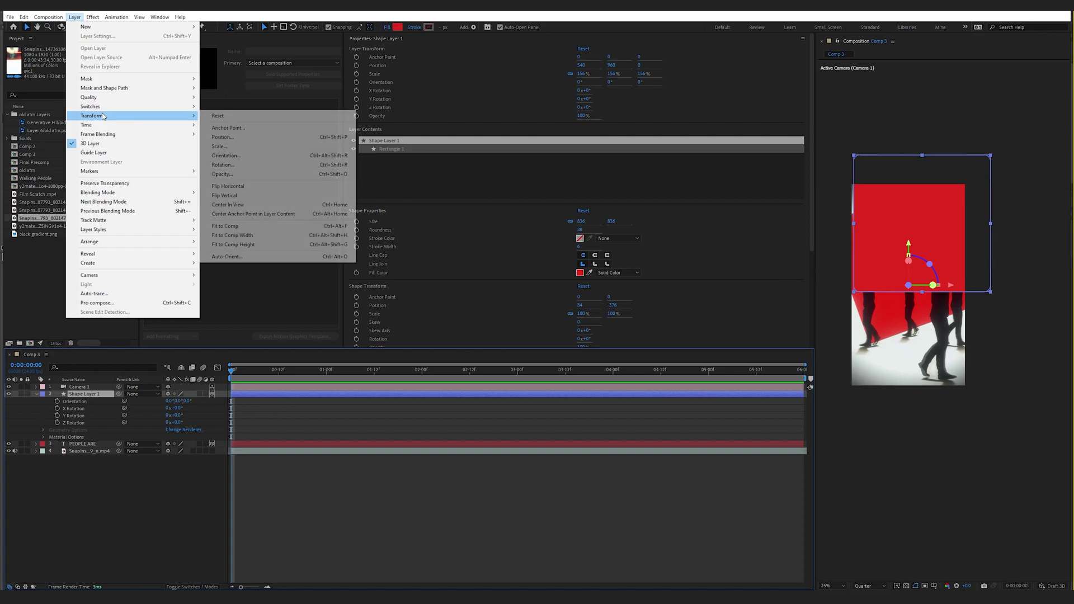
click(293, 214)
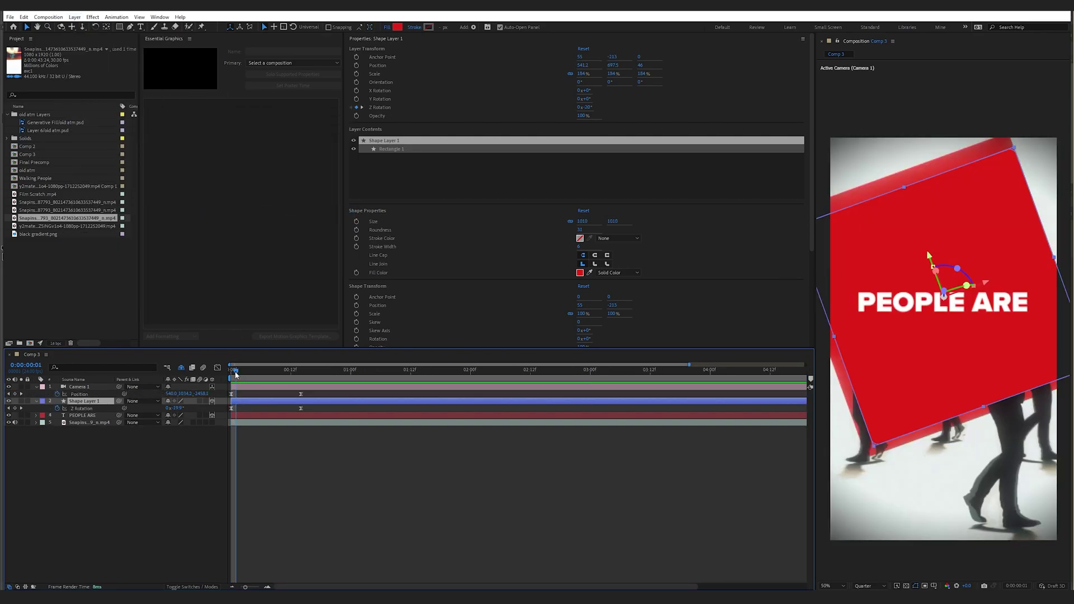
Compare the red square's angle with the reference card at the first frame by briefly hiding the shape layer
drag(235, 375, 226, 374)
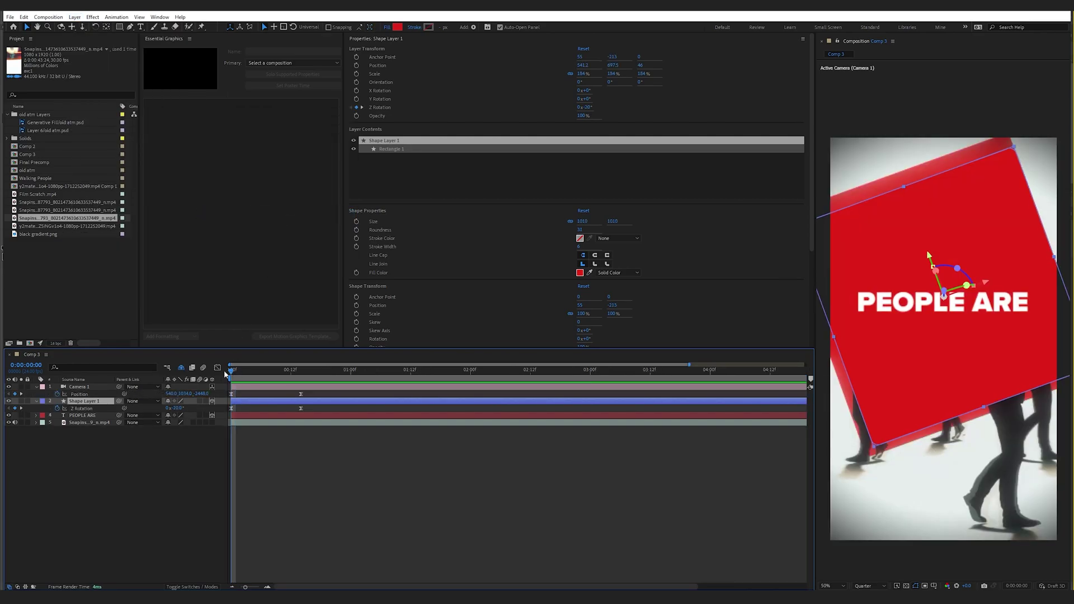
click(8, 401)
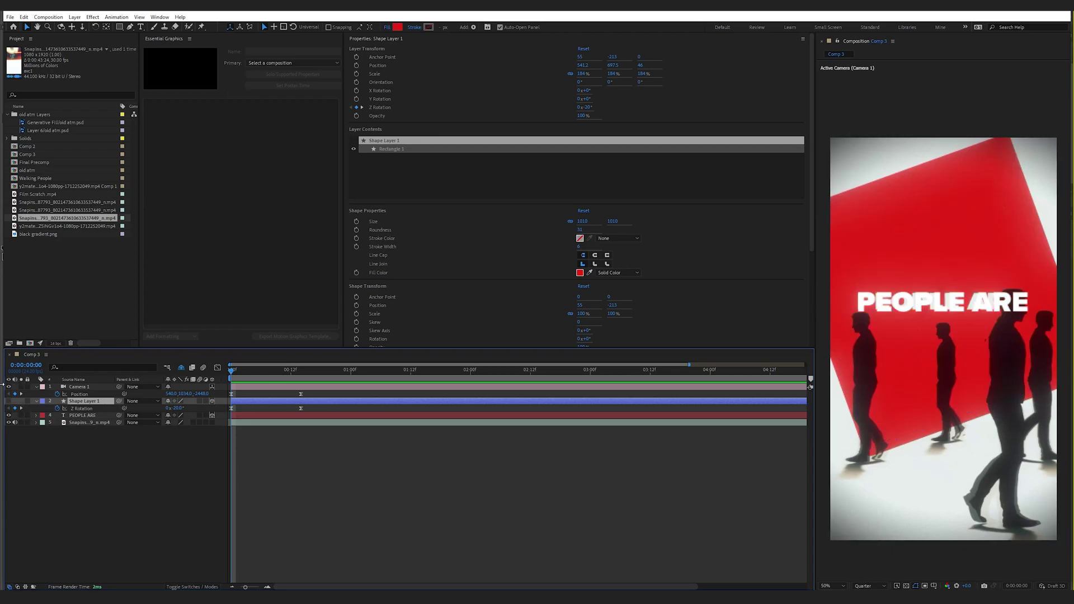
click(9, 401)
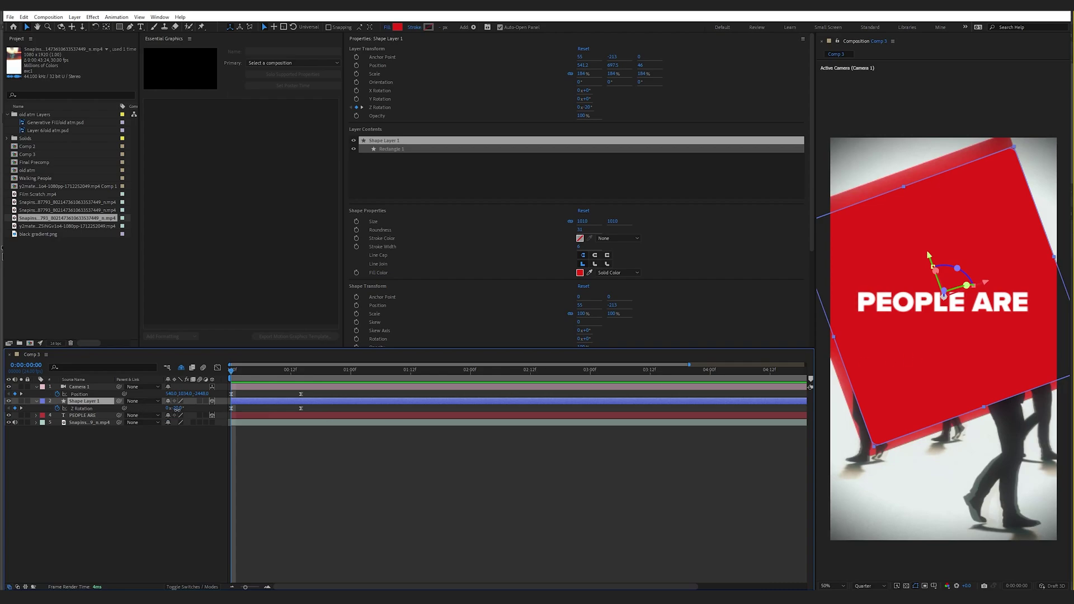
drag(171, 409, 172, 411)
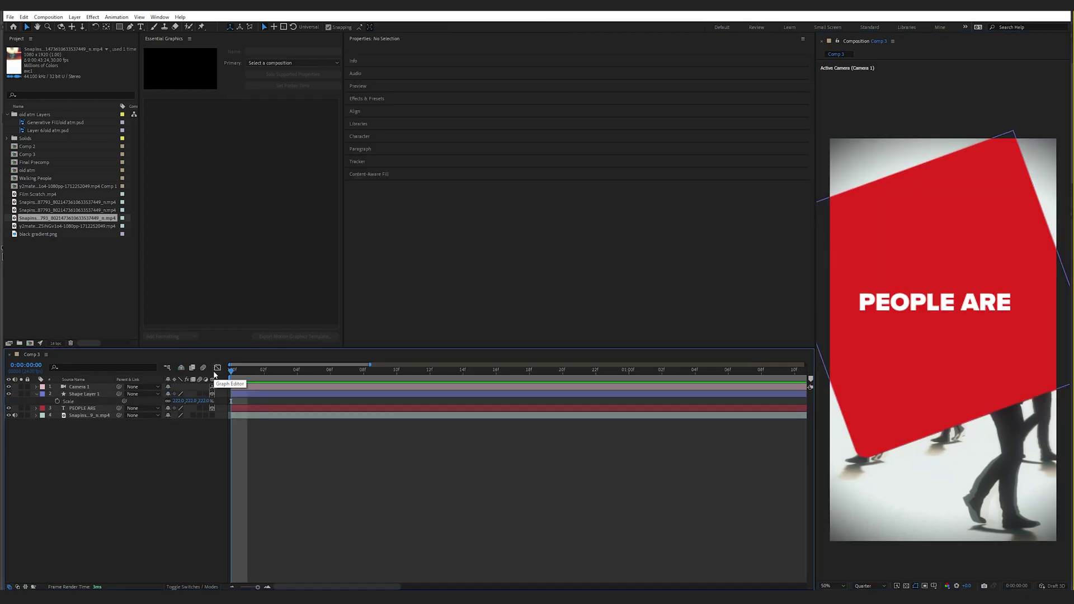
Add a position keyframe to Camera 1 at the first frame
click(97, 387)
key(p)
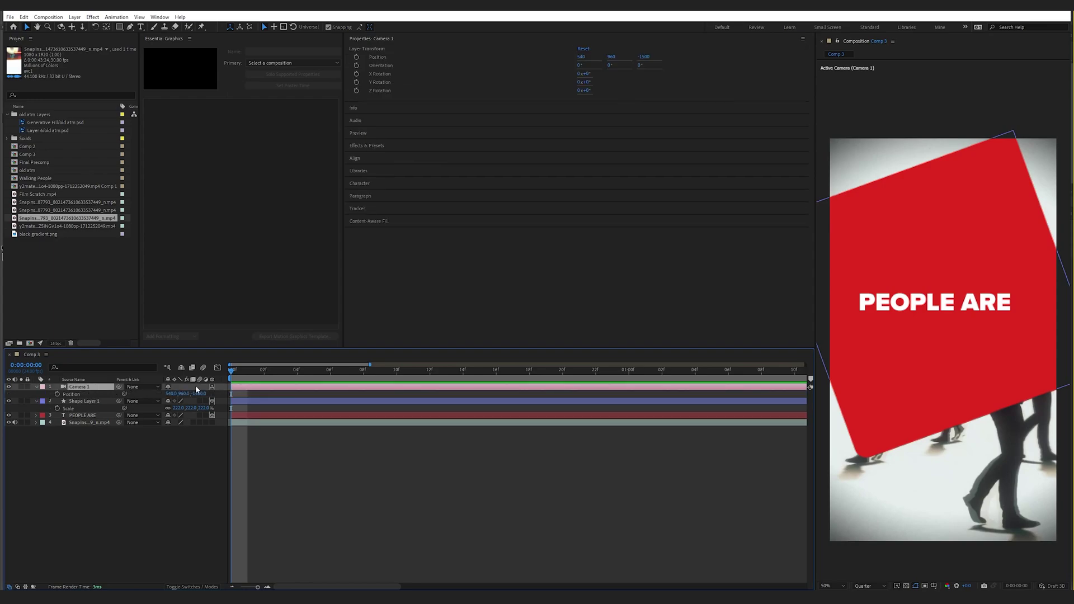
click(57, 395)
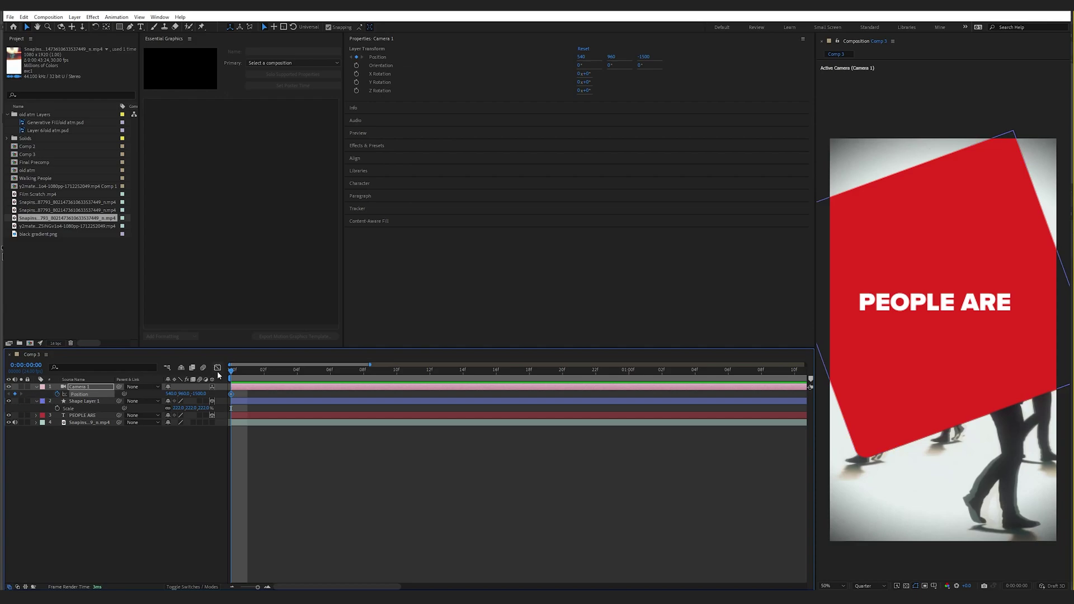
At frame 6, pull Camera 1 back along Z until the red square matches the size of the reference card
click(241, 371)
drag(250, 374, 323, 387)
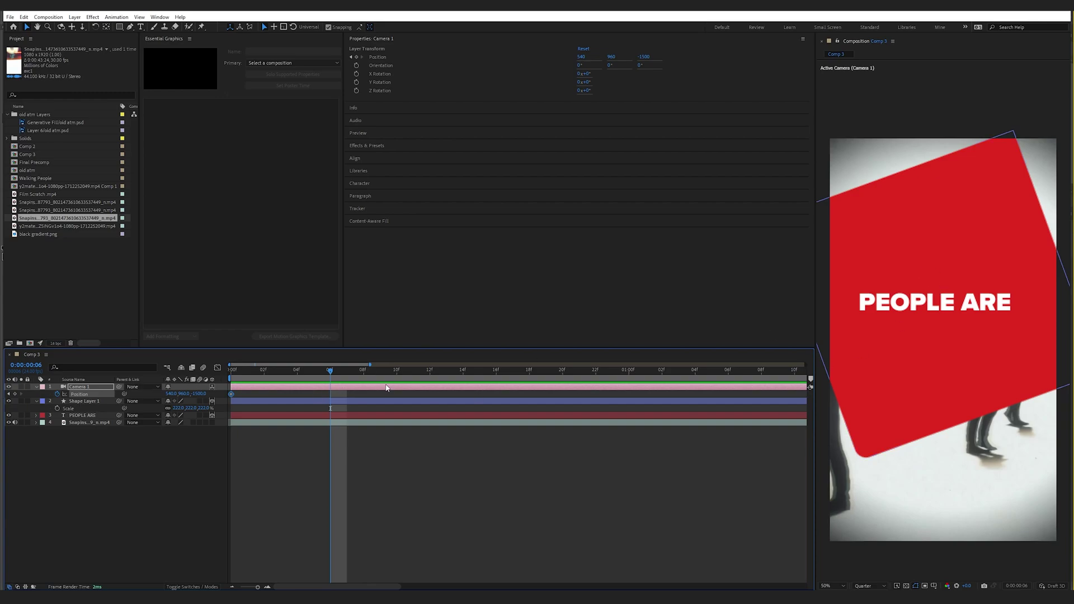
drag(197, 394, 145, 415)
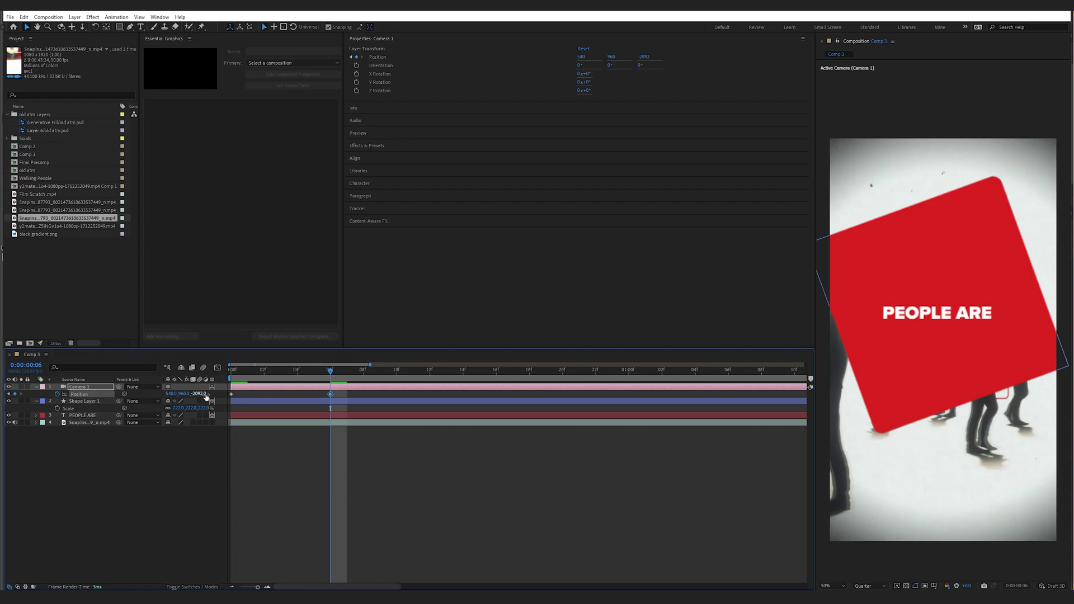
drag(202, 394, 21, 436)
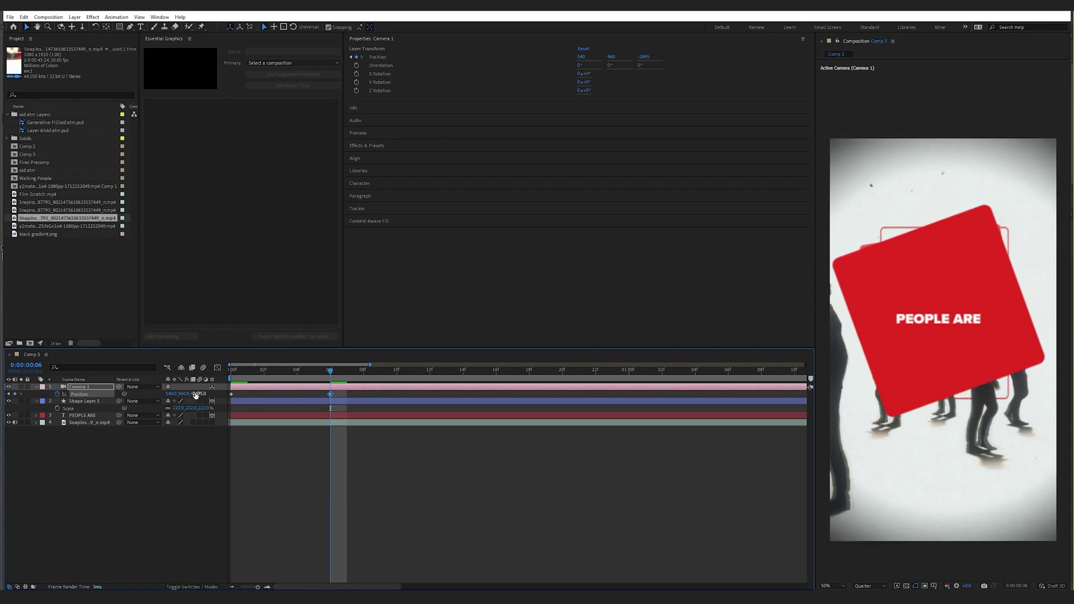
drag(197, 394, 35, 408)
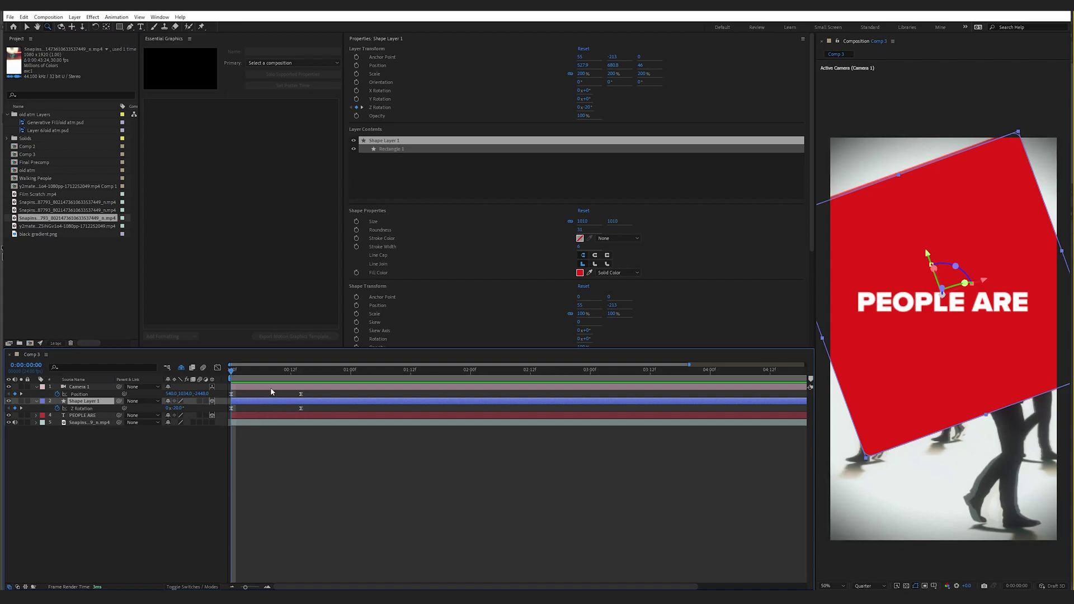
Compare the animated red square with the reference between the first frame and frame 14, briefly hiding the shape layer
click(241, 371)
drag(241, 371, 301, 372)
click(20, 408)
click(8, 402)
click(8, 401)
key(Home)
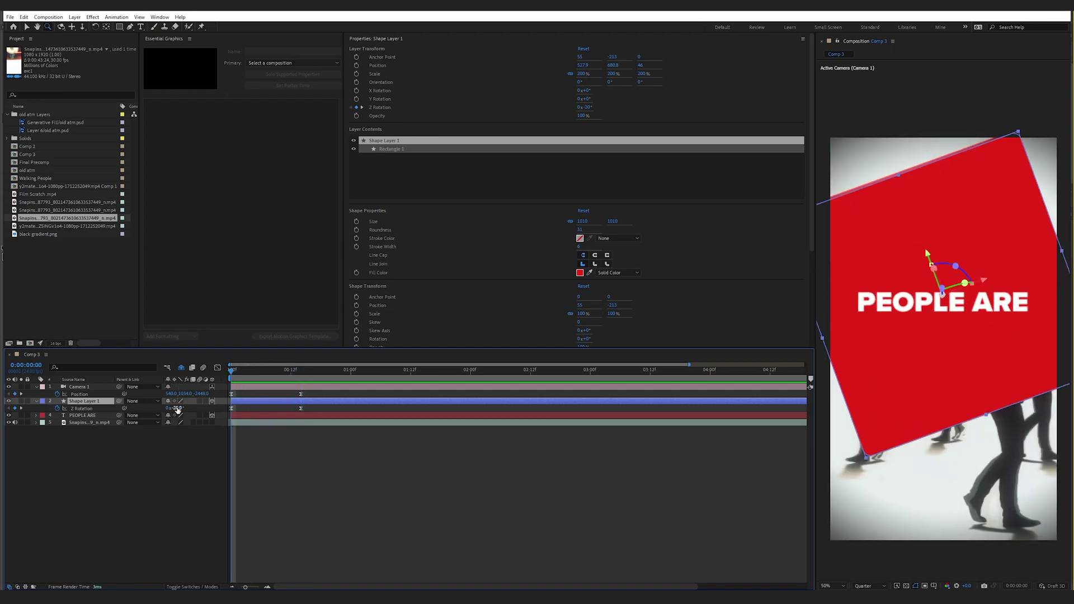
Try adjusting the square's Z rotation at the first frame, undo it, and select the Z rotation keyframe at frame 14
mouse_move(177, 409)
mouse_down()
mouse_move(167, 409)
mouse_move(191, 411)
mouse_move(180, 411)
mouse_up()
key(ctrl+z)
drag(239, 375, 300, 379)
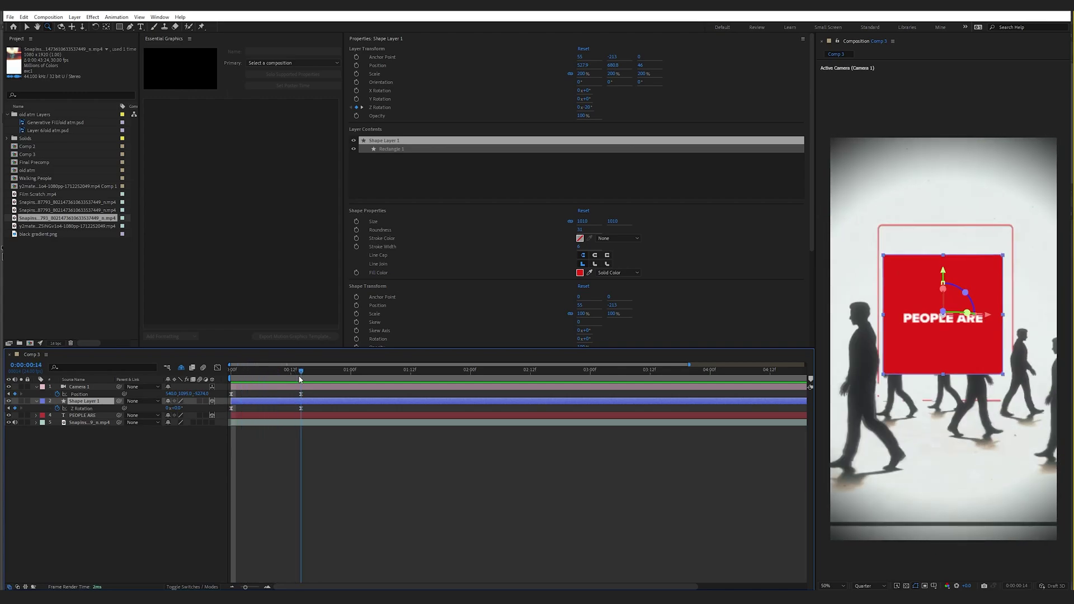
click(301, 409)
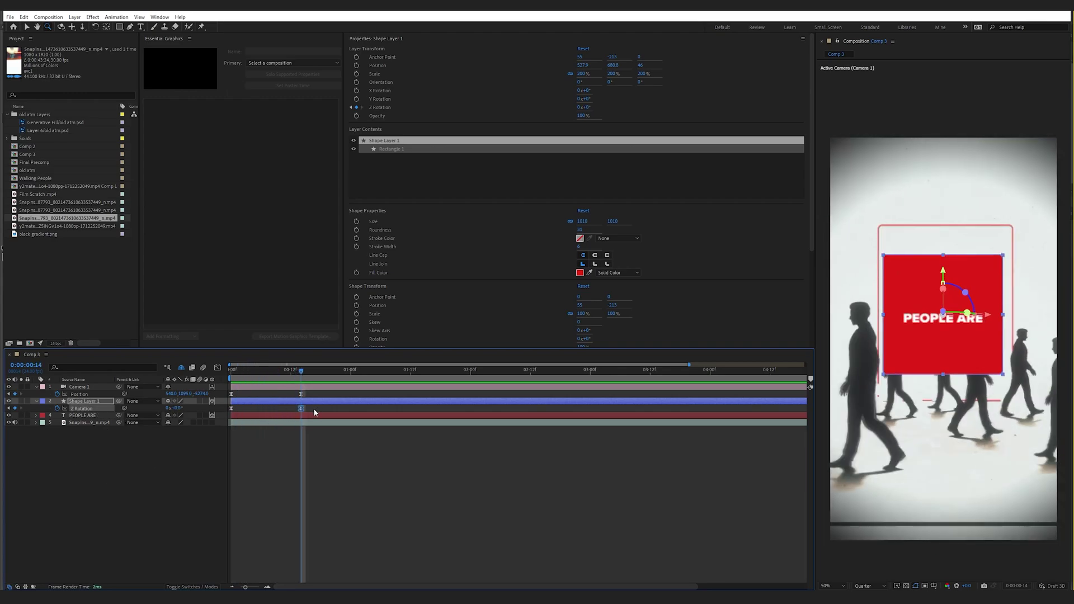
Create a solid in the pale pink tone of the reference background and place it below the PEOPLE ARE layer
right_click(75, 474)
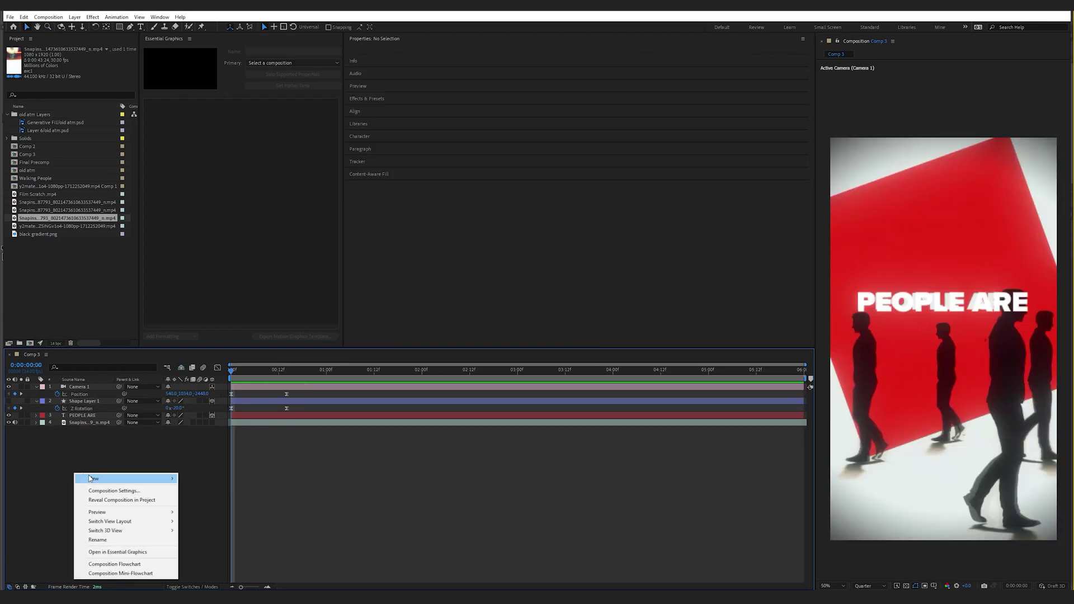
mouse_move(91, 479)
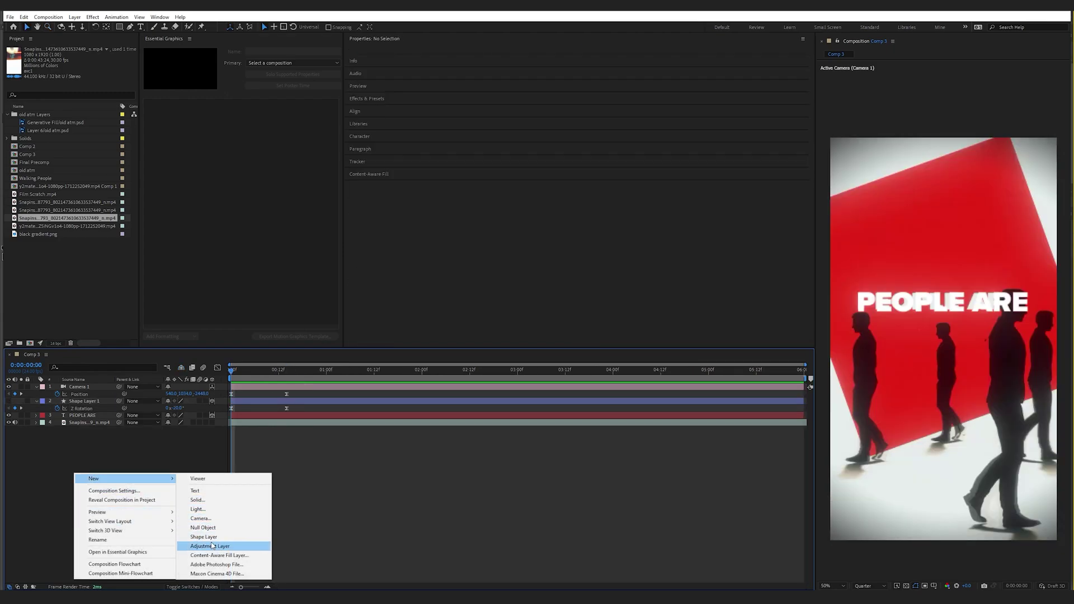
click(197, 499)
click(532, 353)
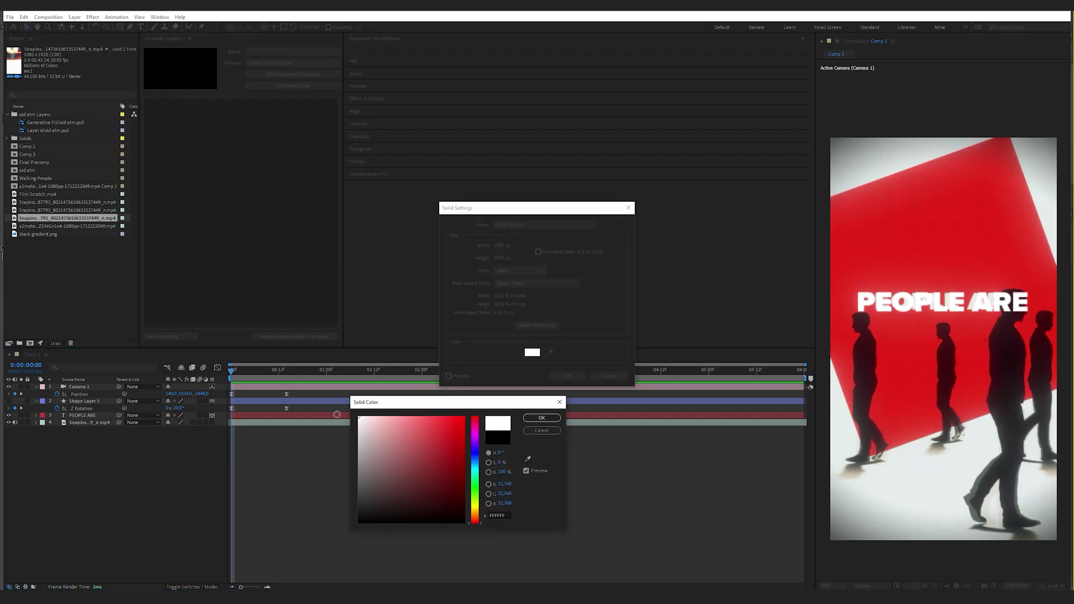
drag(89, 387, 92, 420)
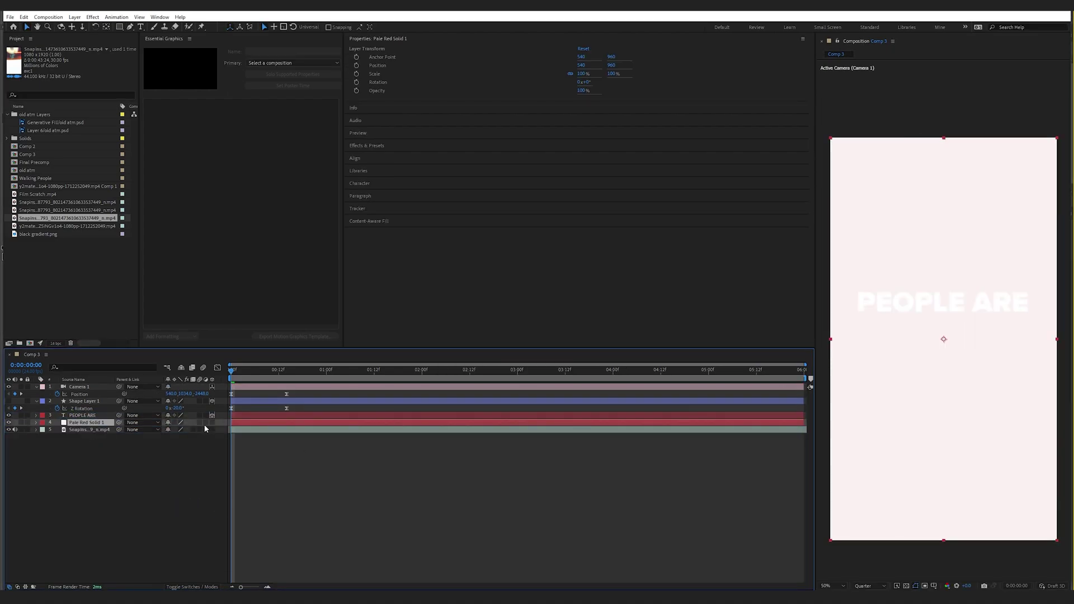
Make the pale solid 3D, push it back along Z, place it below the reference clip and scale it to 864%
click(211, 422)
key(p)
drag(199, 429, 806, 447)
click(9, 436)
click(8, 401)
drag(199, 430, 1, 547)
key(s)
drag(199, 430, 293, 385)
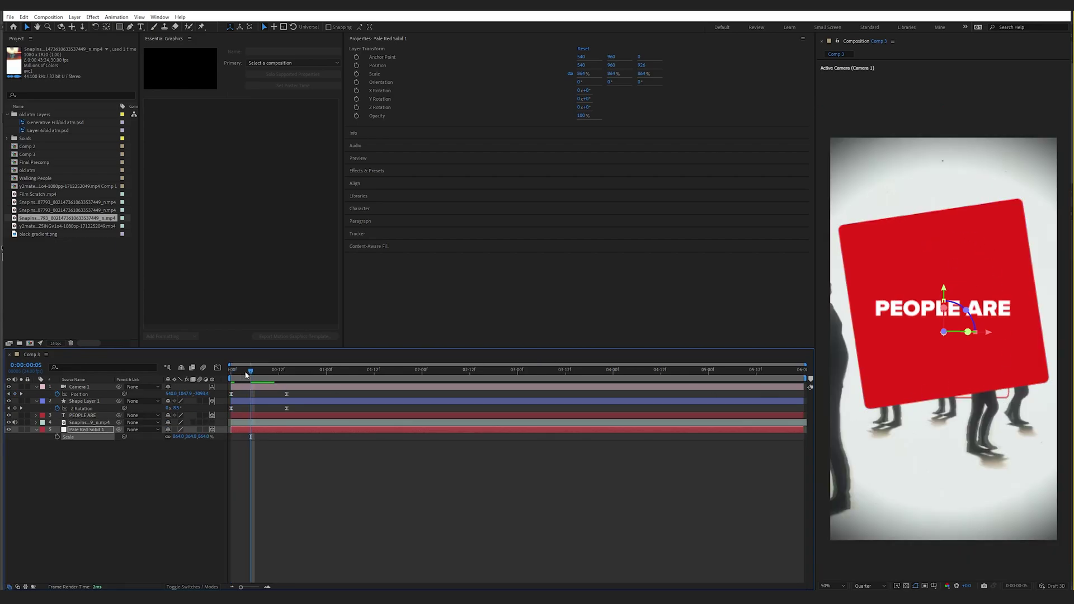
Add a new shape layer at frame 5, place it below the red square layer and make it 3D
mouse_move(254, 373)
mouse_down()
mouse_move(271, 373)
mouse_move(251, 372)
mouse_up()
right_click(78, 491)
mouse_move(89, 383)
click(218, 436)
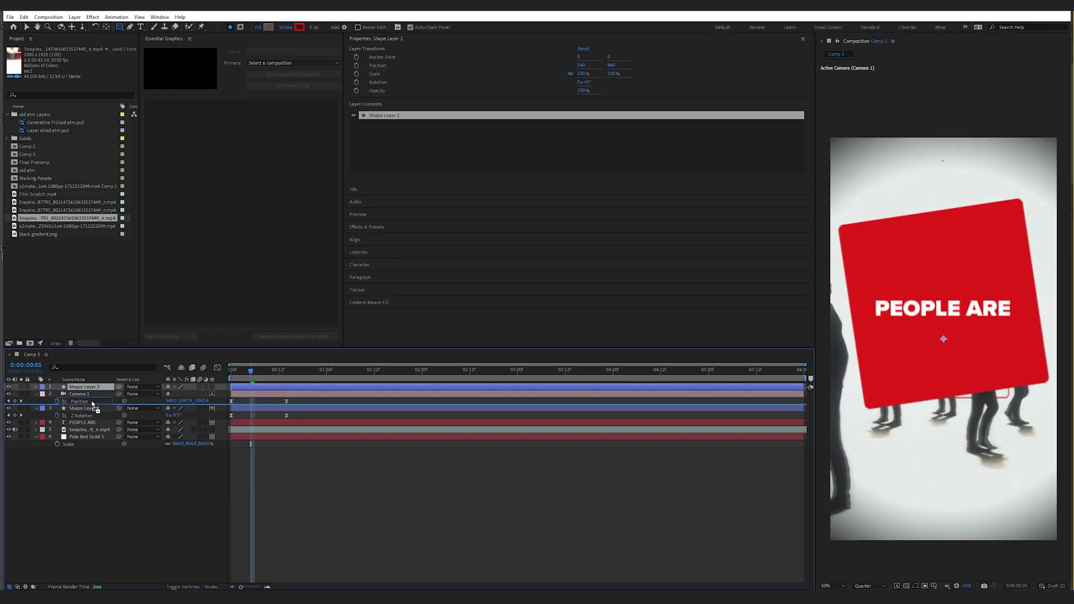
drag(92, 404, 112, 406)
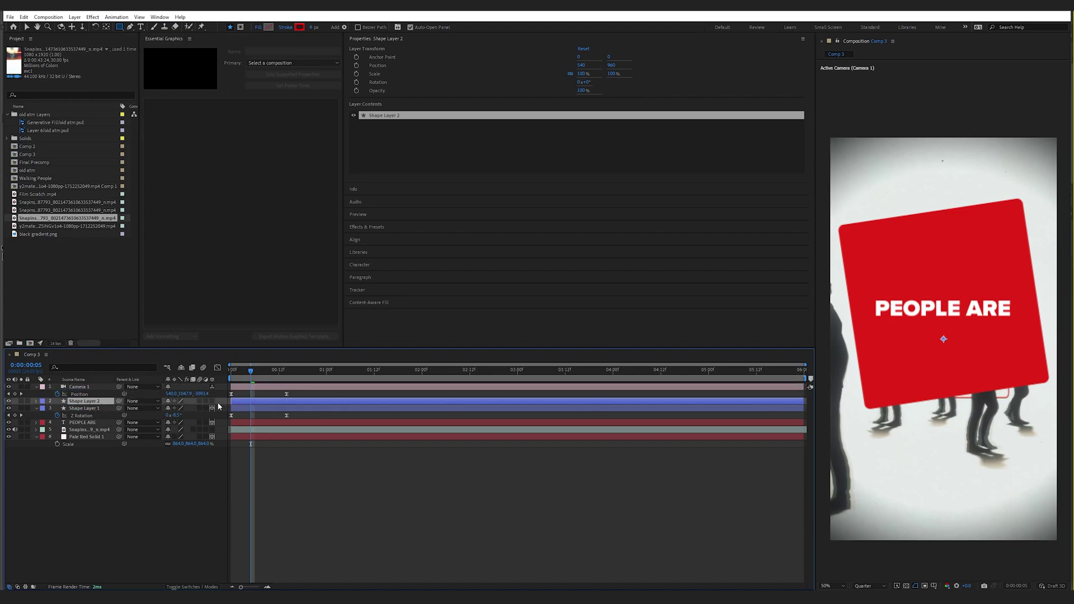
key(ctrl+])
click(213, 415)
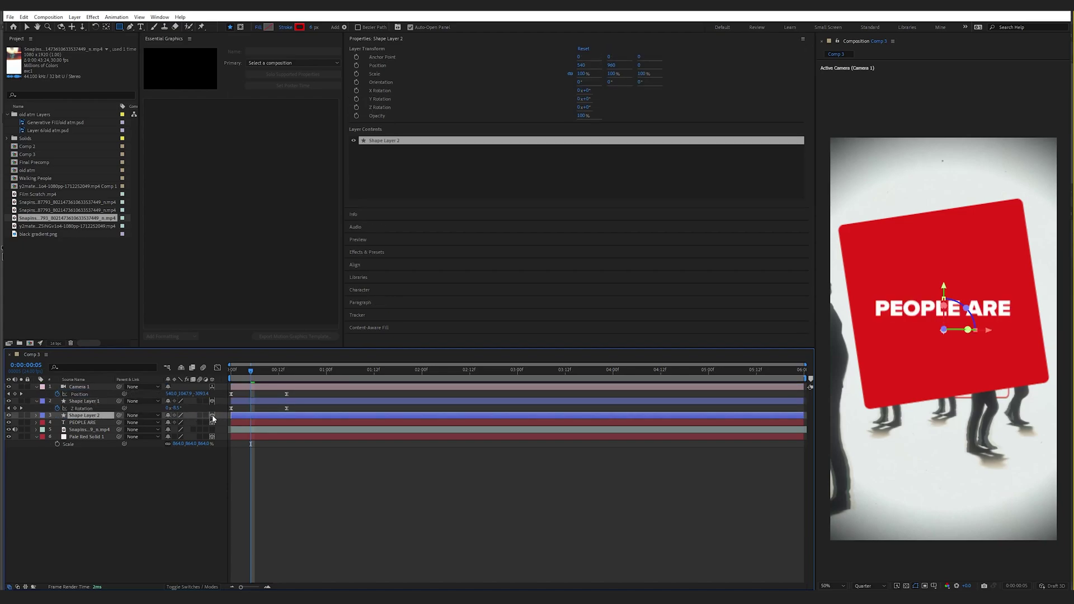
Draw a tall rectangle with a red stroke and no fill on the new shape layer and round its corners
double_click(880, 220)
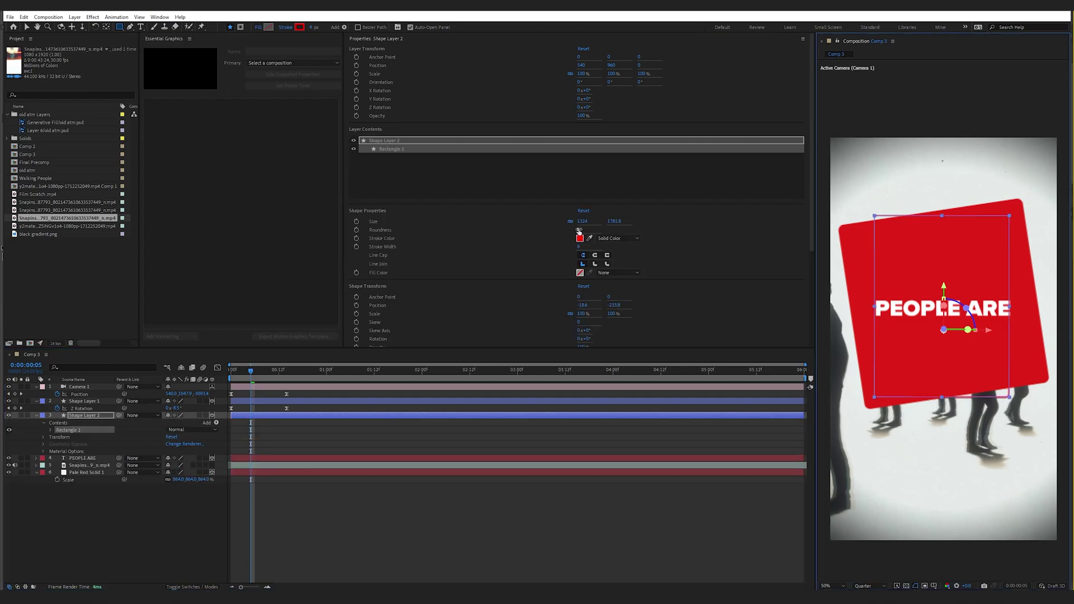
drag(593, 228, 625, 228)
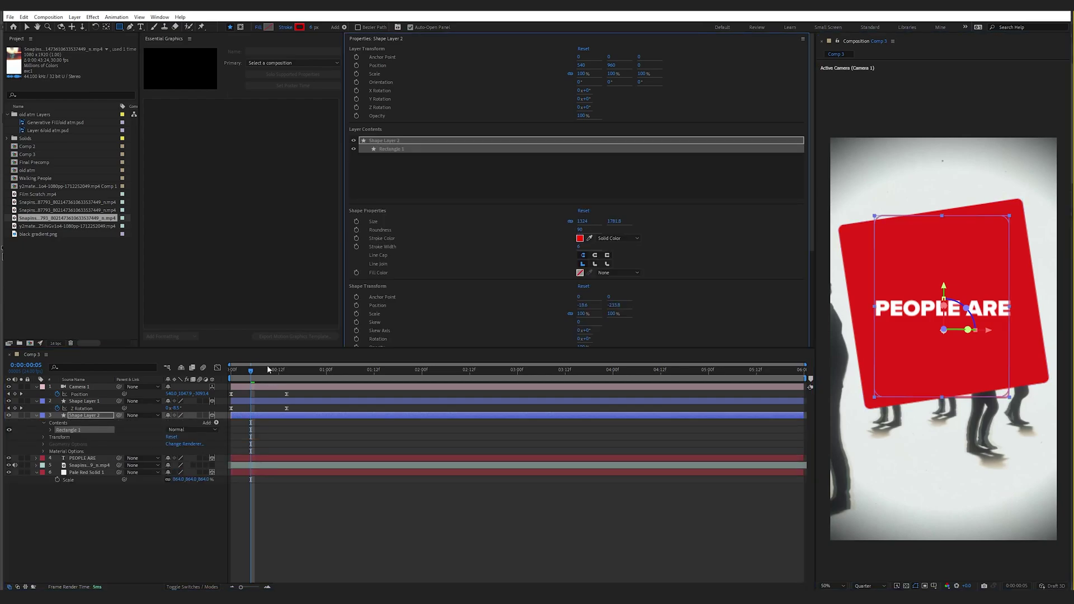
Keyframe the outline's scale between frames 6 and 14 and move the outline into line with the reference card
drag(266, 371, 288, 380)
key(s)
click(57, 422)
drag(178, 422, 220, 423)
key(v)
drag(943, 213, 943, 228)
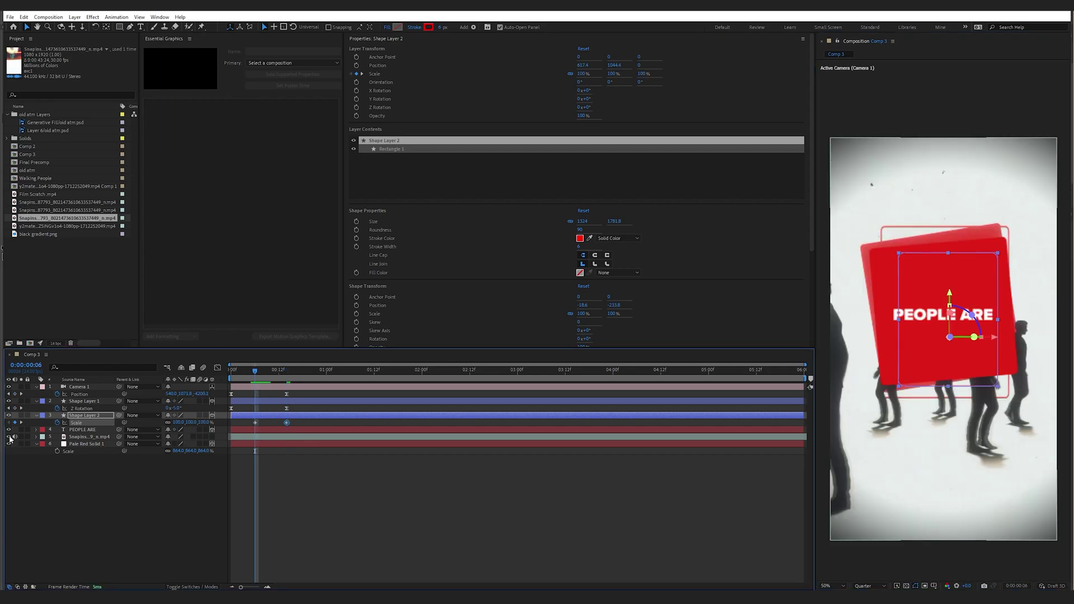
Hide the reference clip, set the outline's Z position to 651 to place it behind the square, and check the motion
click(9, 437)
drag(255, 372, 279, 374)
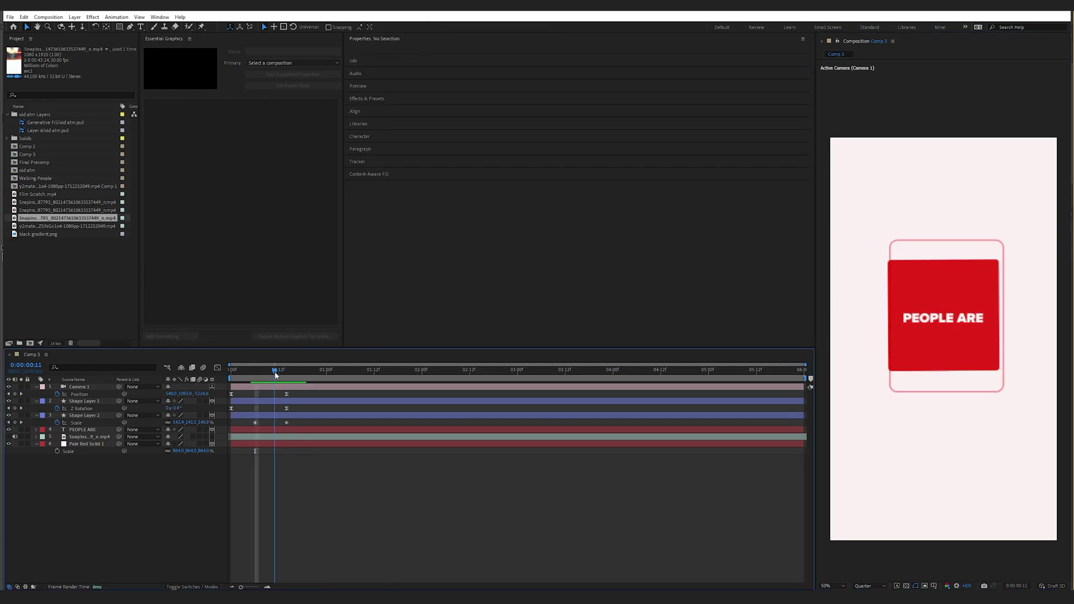
click(88, 415)
key(p)
click(196, 422)
text(651)
key(Return)
mouse_move(294, 371)
mouse_down()
mouse_move(262, 372)
mouse_move(291, 371)
mouse_up()
click(759, 487)
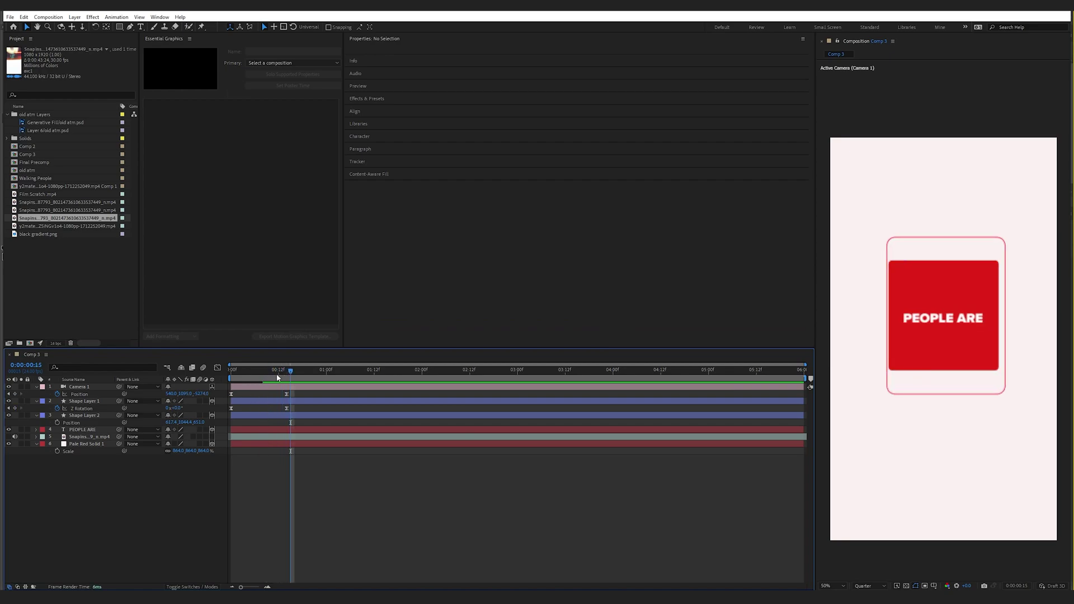
Enlarge the outline's ending scale to match the reference card and place that keyframe at frame 14
click(100, 415)
key(s)
drag(202, 422, 209, 422)
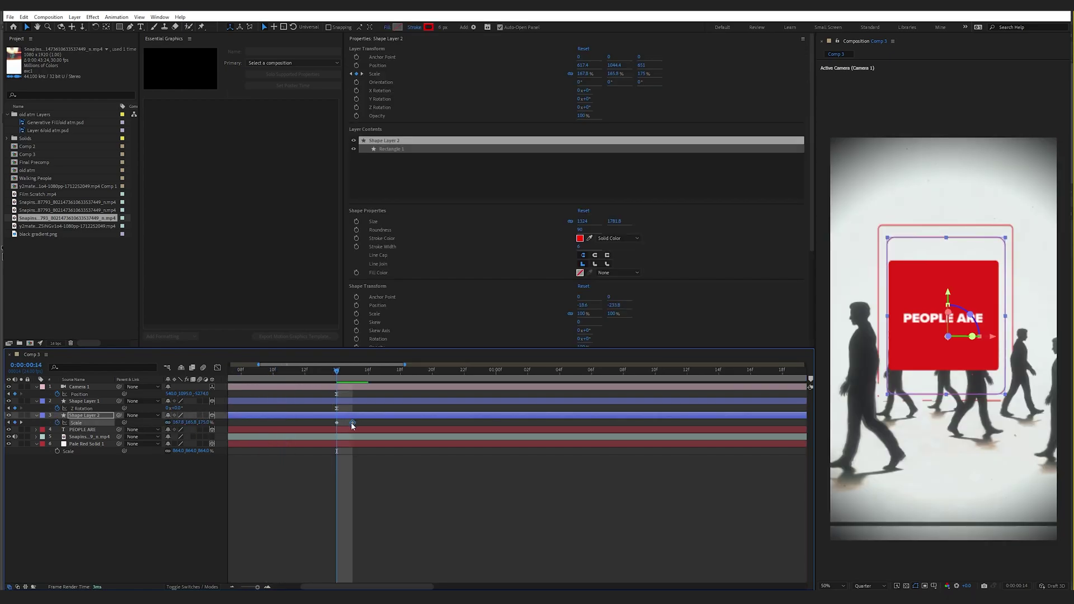
drag(352, 423, 336, 422)
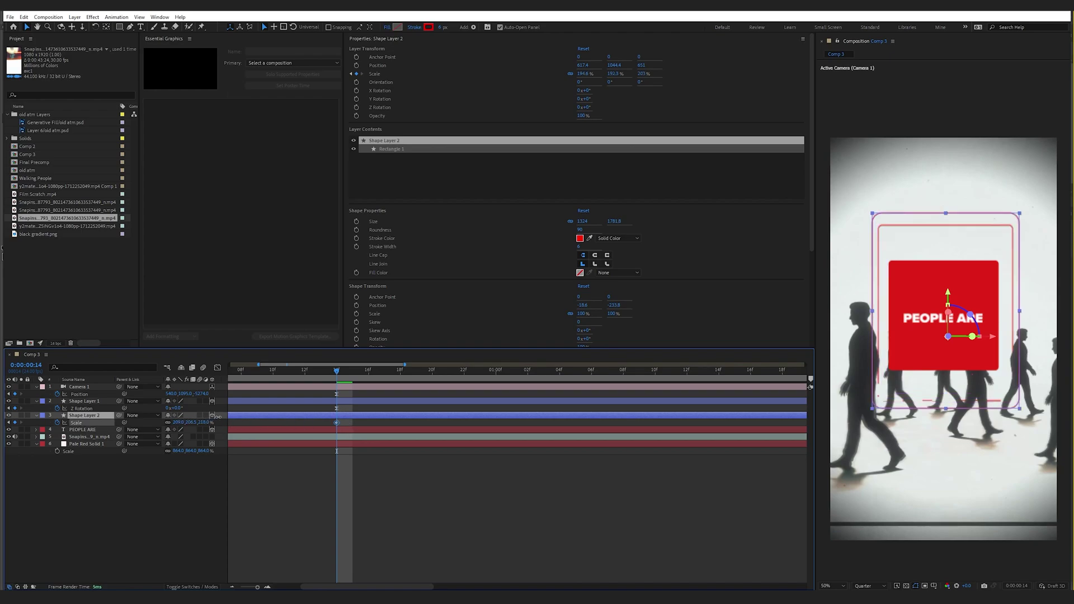
key(j)
key(semicolon)
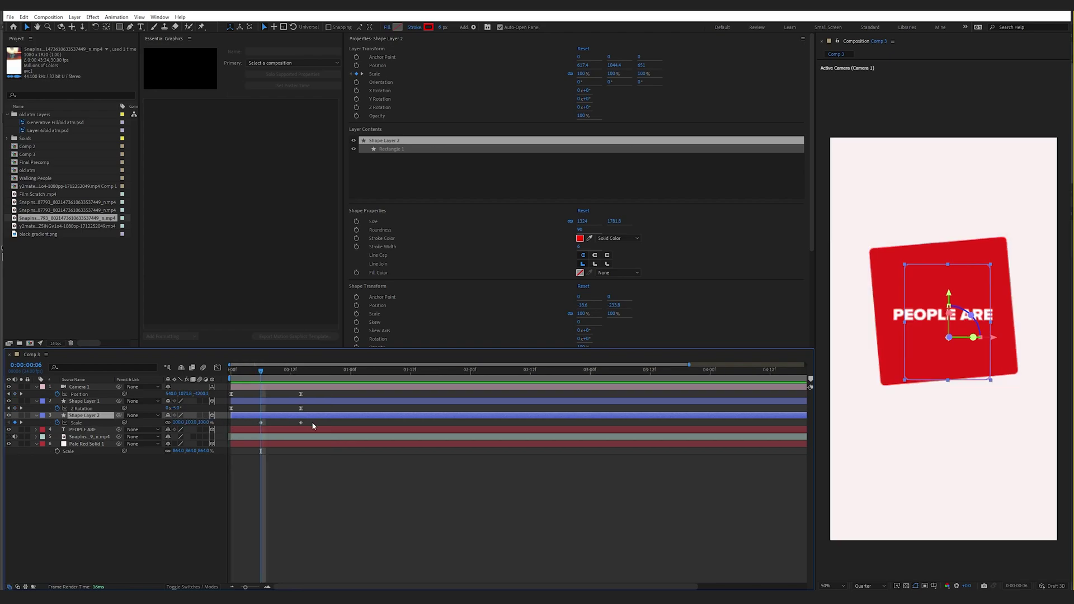
Ease the outline's two scale keyframes and shape the speed graph so the growth peaks early and slows gradually
drag(313, 426, 250, 420)
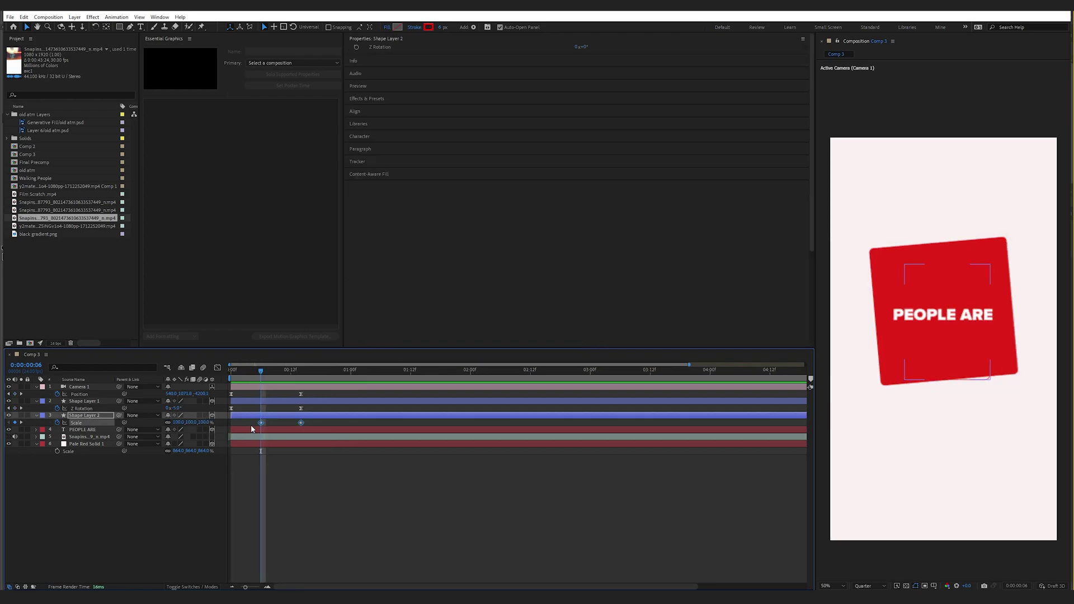
click(218, 368)
drag(300, 555, 273, 555)
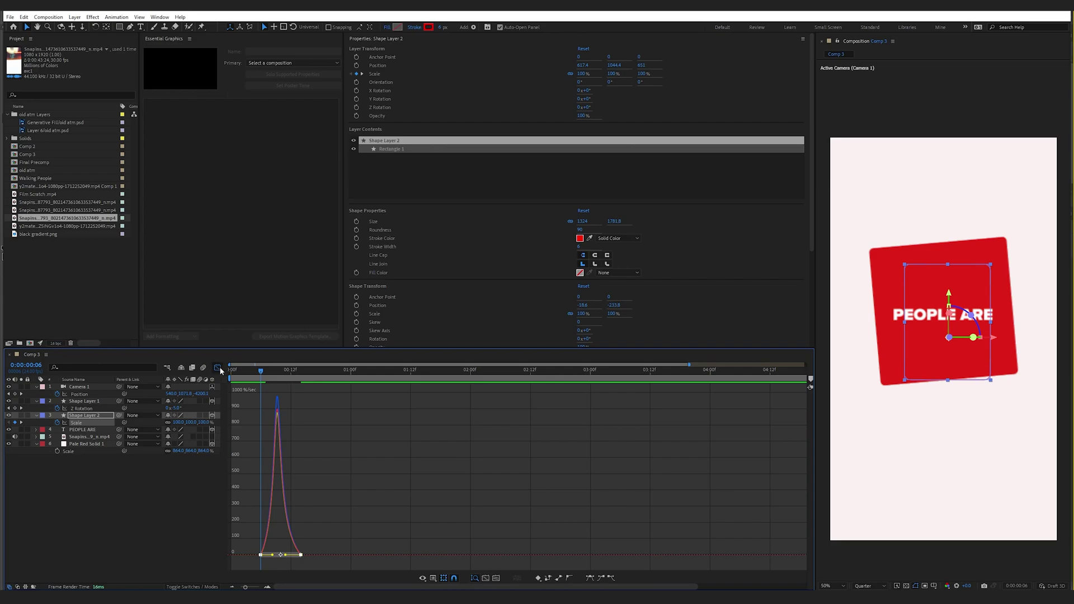
click(218, 368)
click(285, 499)
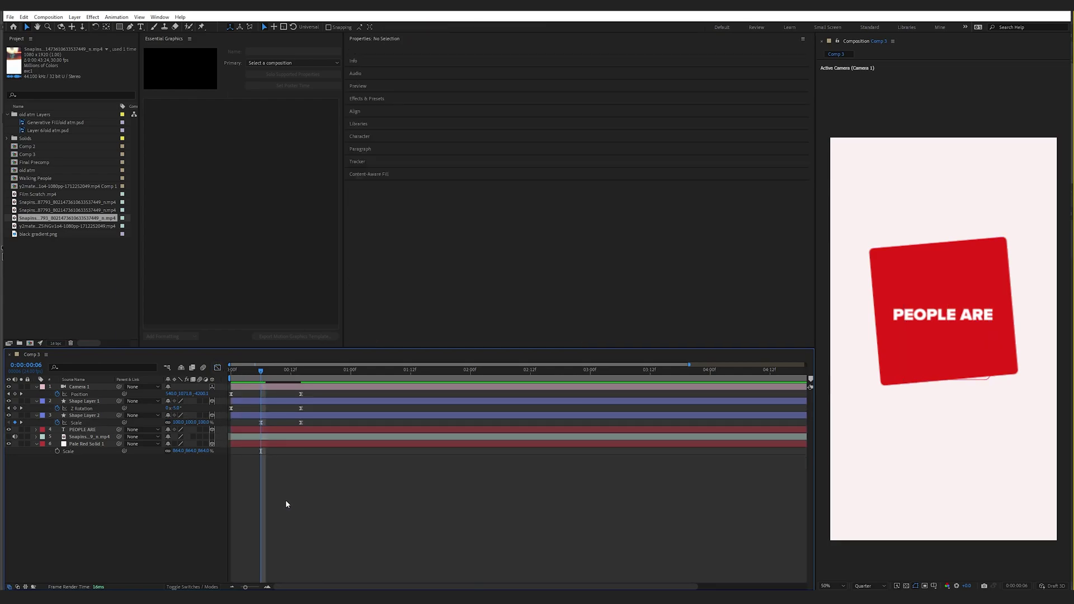
Review the opening frames against the reference and trim the outline layer to start at frame 4
key(Home)
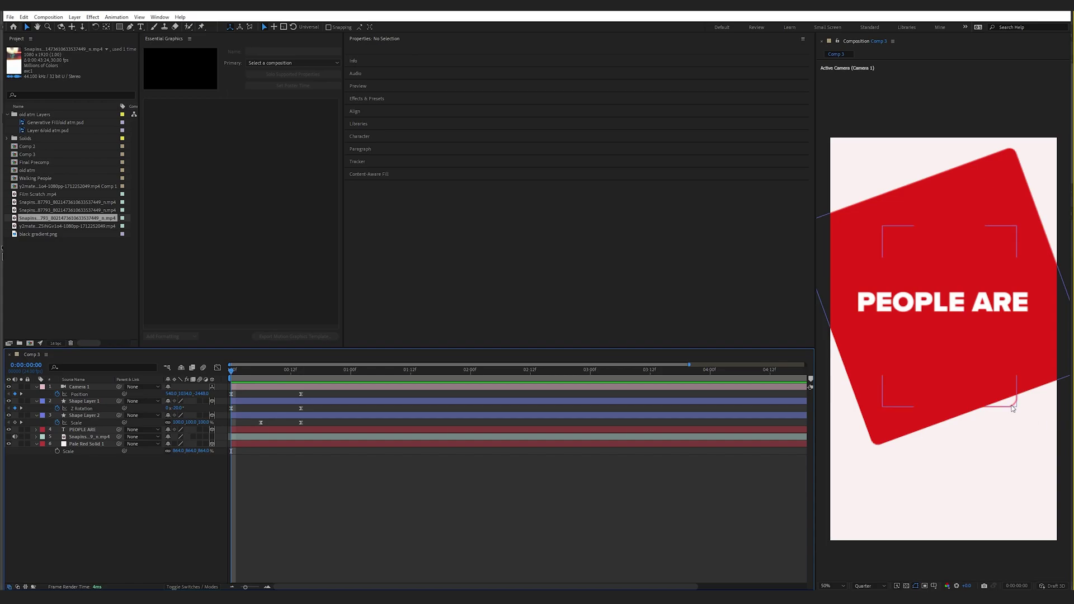
mouse_move(237, 370)
mouse_down()
mouse_move(265, 374)
mouse_move(251, 374)
mouse_up()
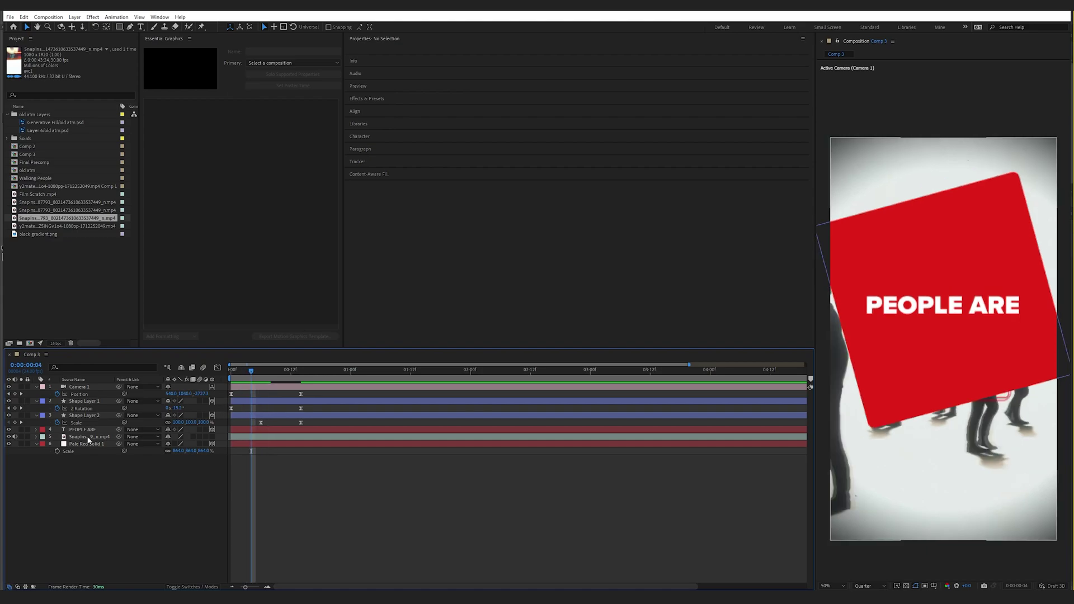
click(235, 417)
drag(232, 417, 254, 418)
drag(256, 372, 223, 378)
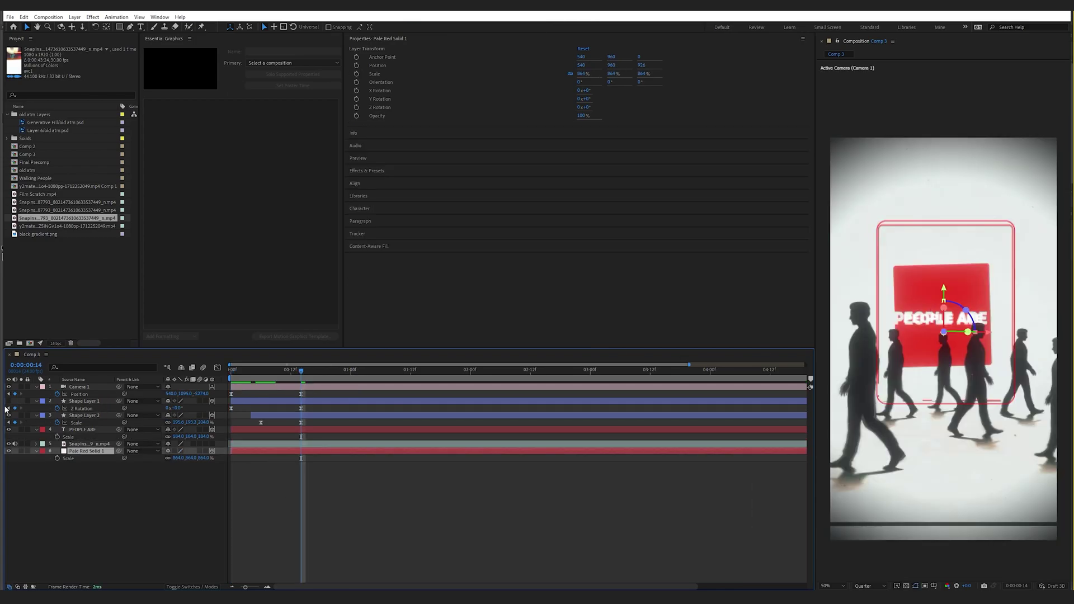
Keyframe the PEOPLE ARE title's scale at 184% on frame 9 and enlarge it to match the reference at frame 14
click(281, 371)
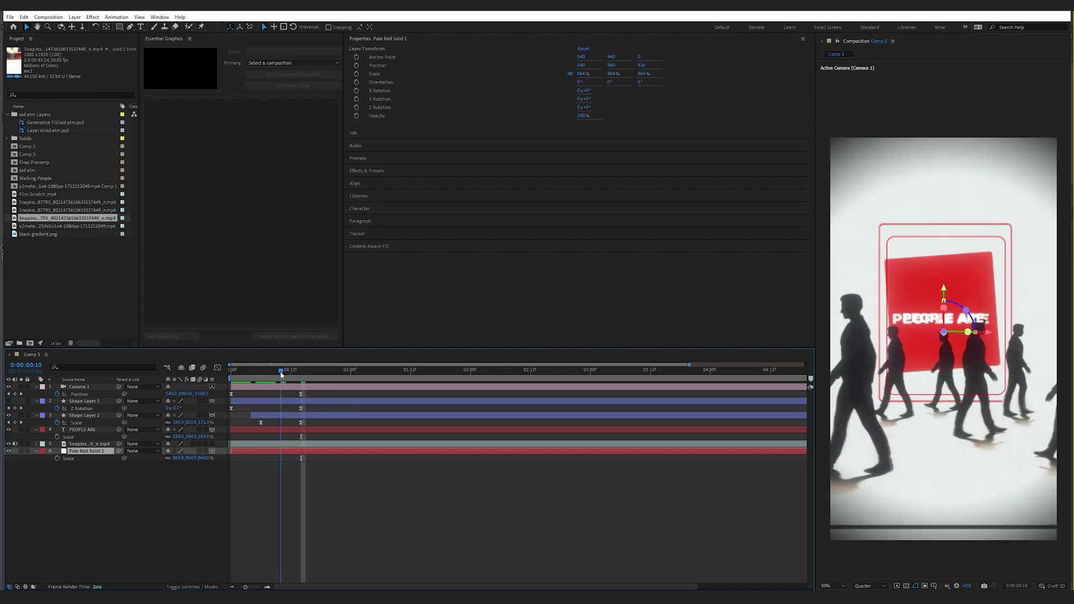
key(Page_Up)
click(92, 430)
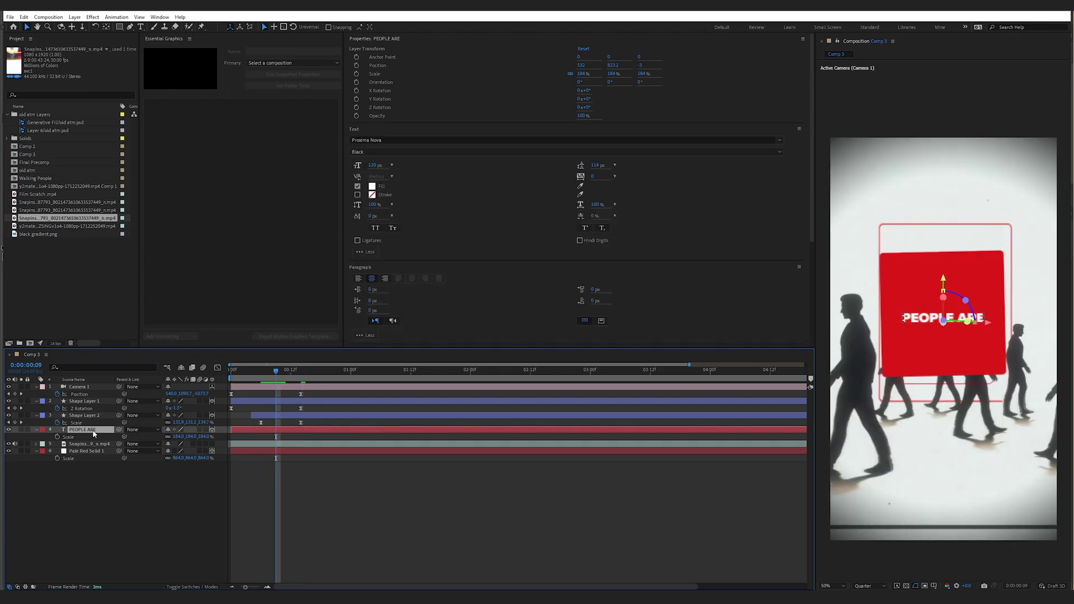
click(57, 437)
click(296, 371)
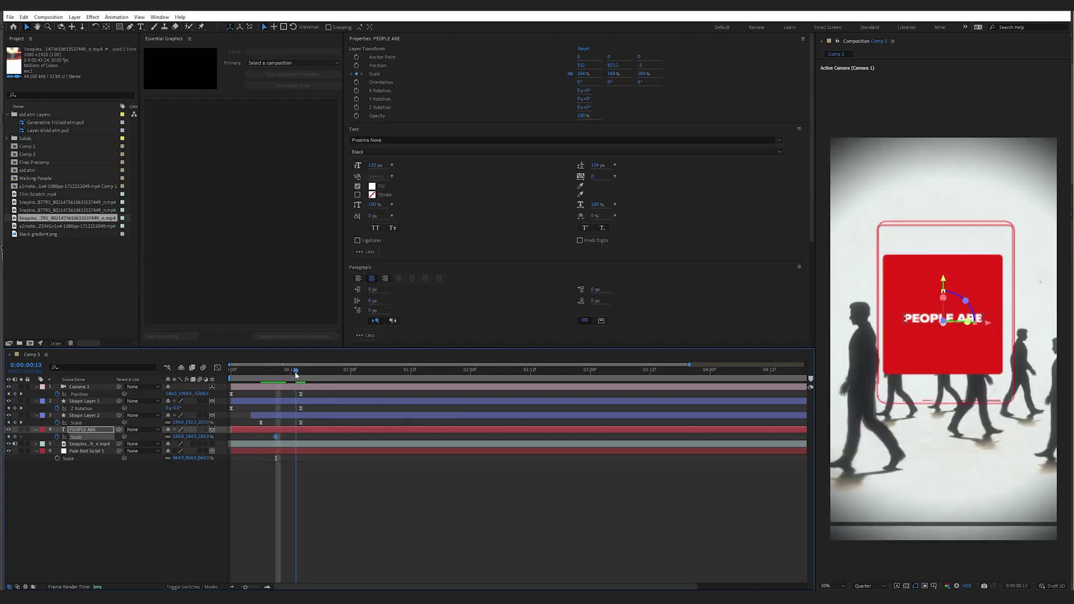
click(277, 372)
click(296, 371)
drag(203, 437, 297, 437)
key(=)
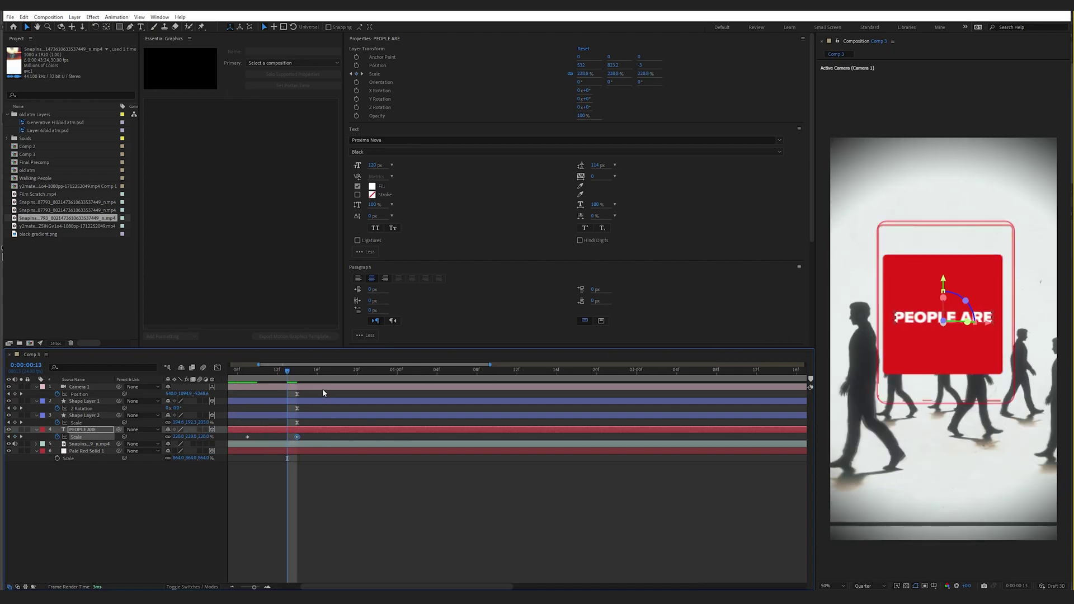
Hide the square, outline and title layers, then place the green-screen walking man clip above the reference clip
drag(269, 375, 297, 374)
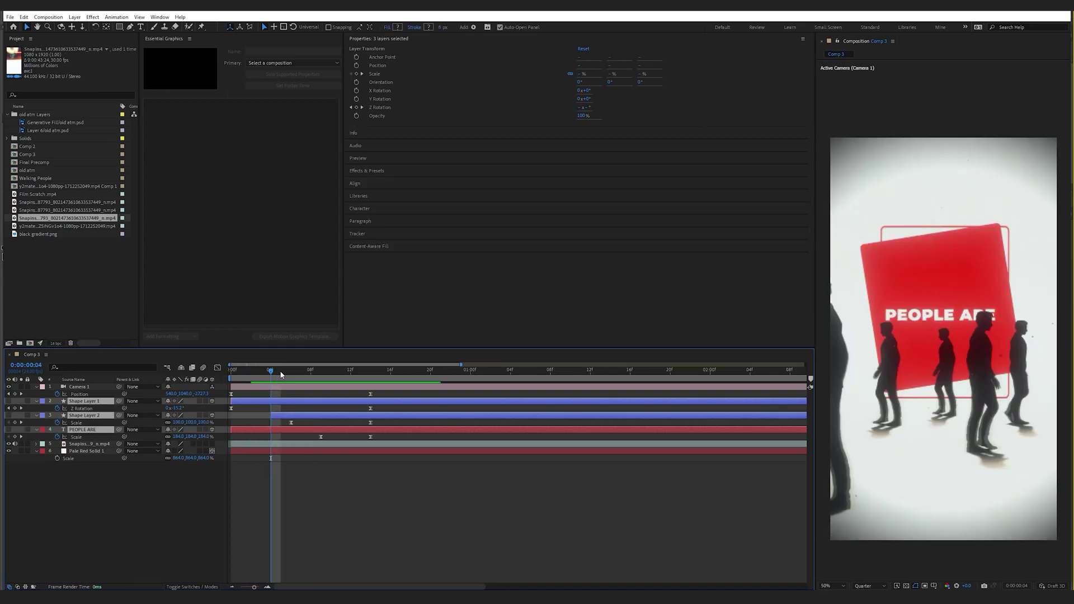
drag(279, 373, 381, 374)
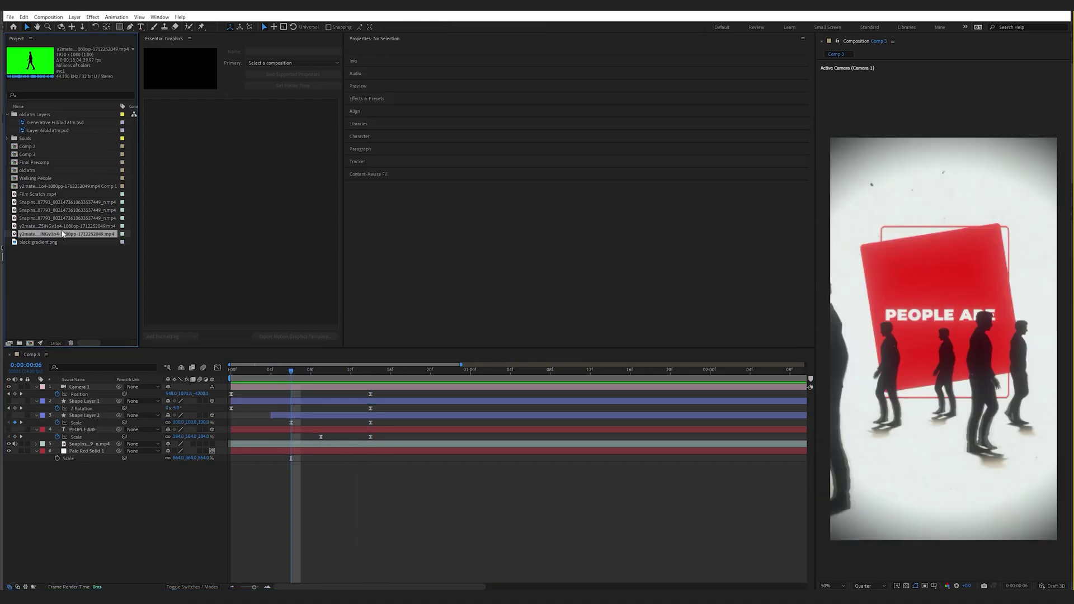
drag(63, 234, 76, 441)
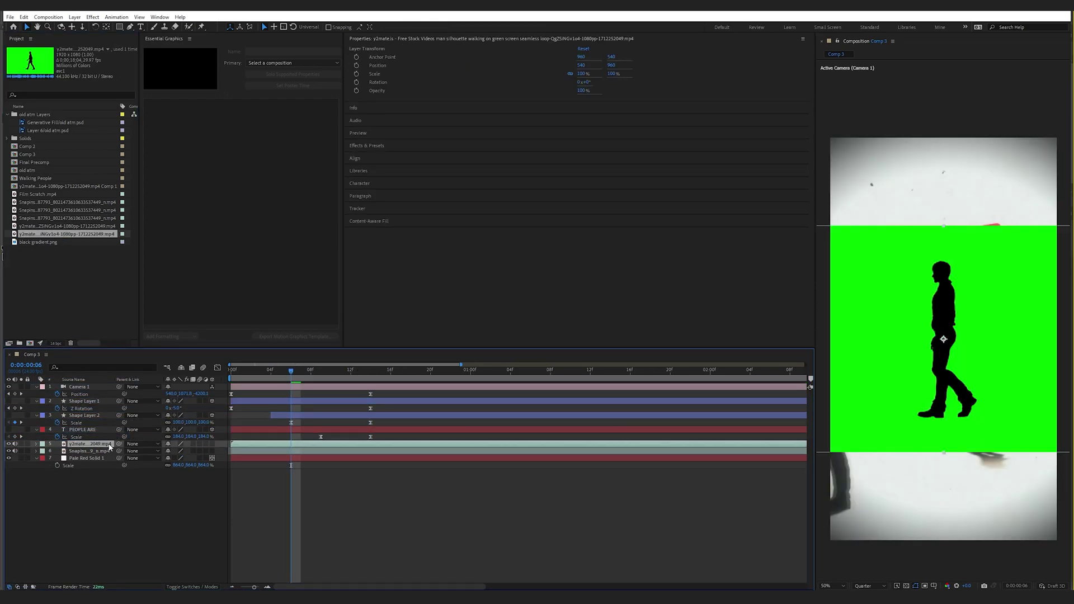
Apply Keylight to the walking man clip and sample the green background as the screen colour
key(ctrl+space)
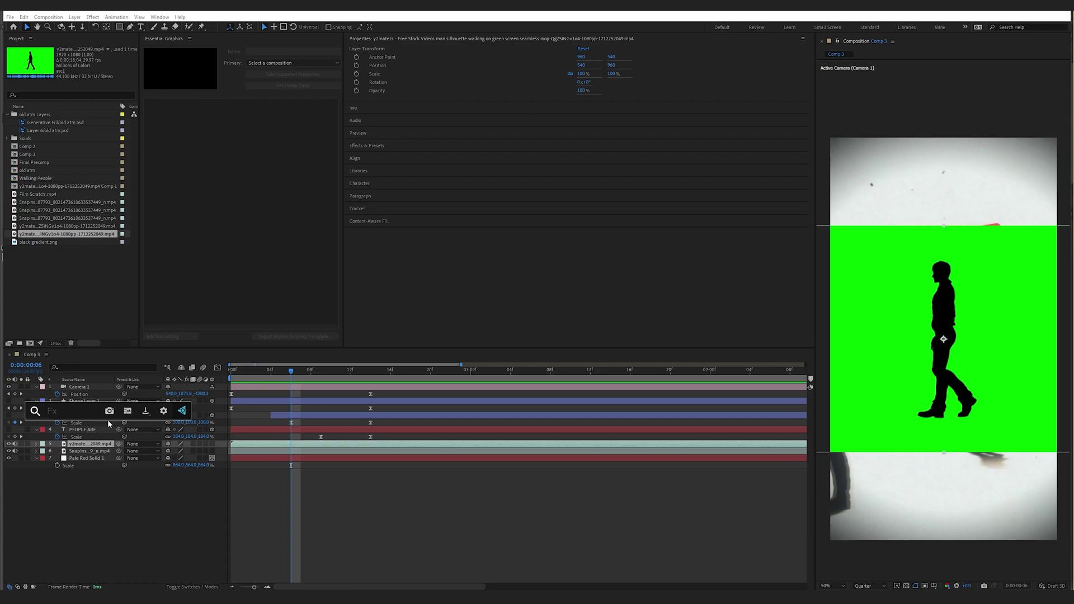
text(key)
click(82, 436)
click(93, 109)
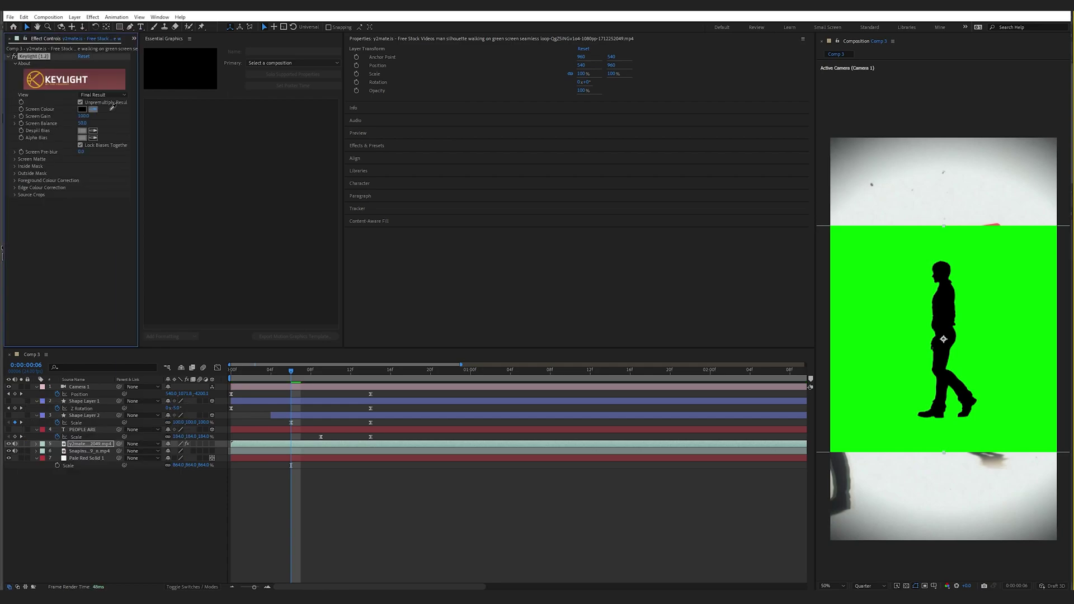
click(898, 277)
Make the keyed walking man layer 3D, then push it back, lower it and scale it up to match the reference silhouettes
drag(257, 384, 314, 388)
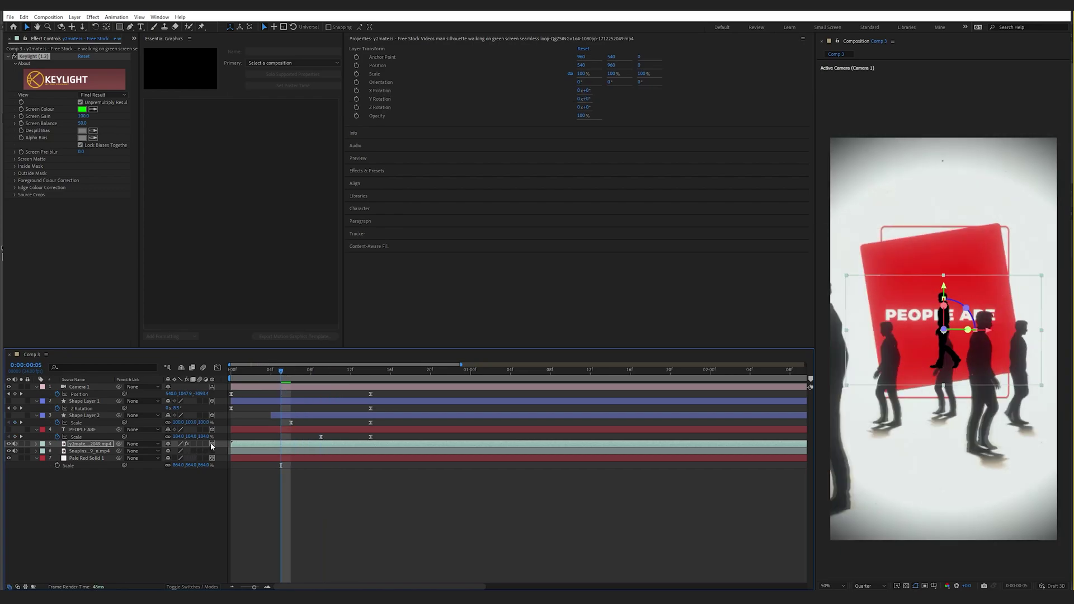
key(p)
drag(944, 353, 945, 384)
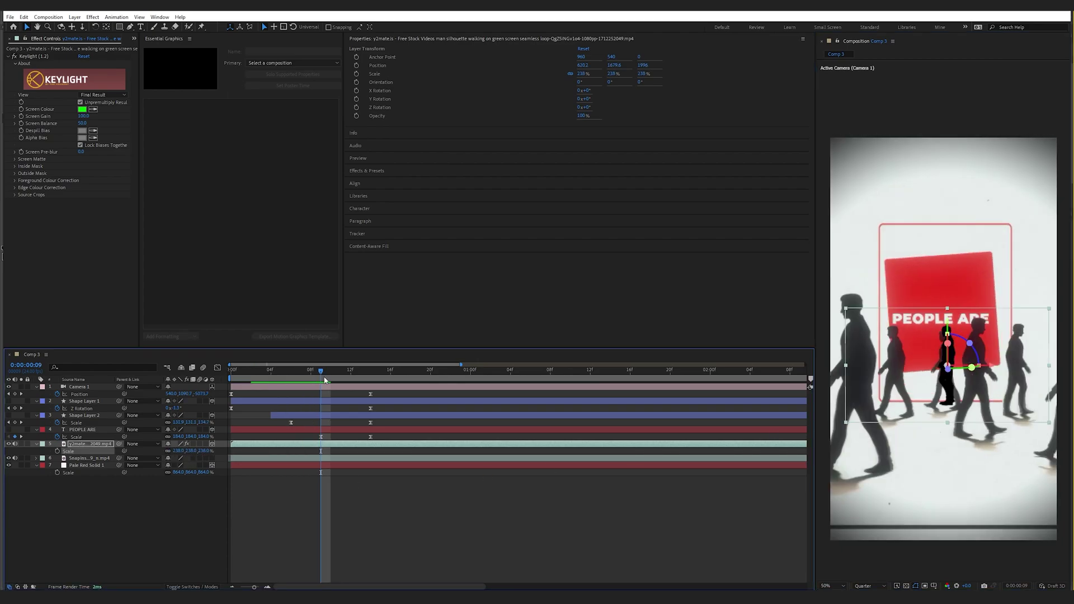
Duplicate the keyed walking man layer at frame 8
click(311, 381)
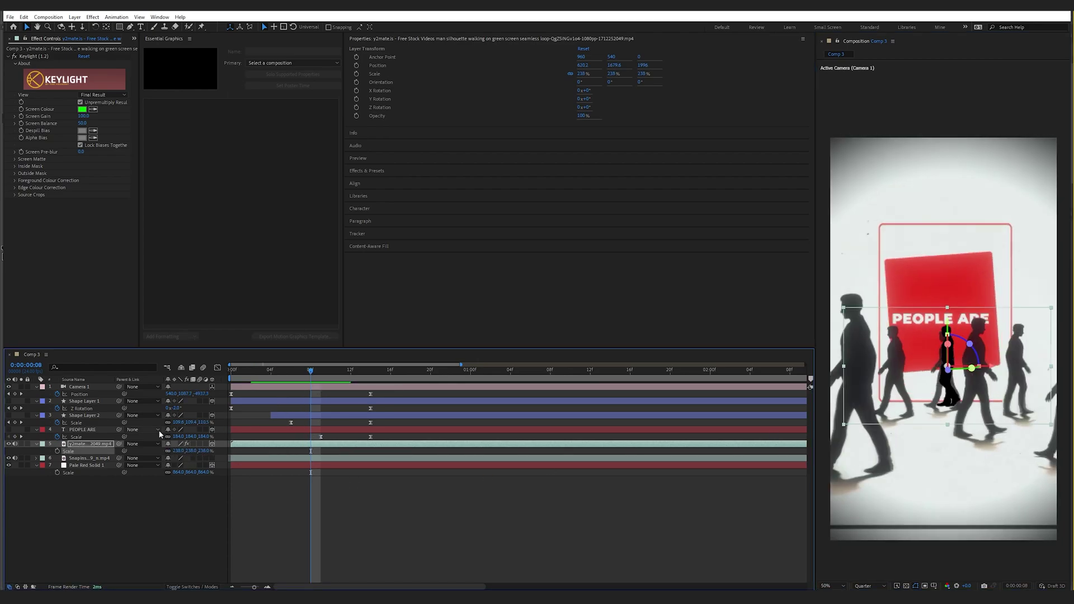
key(ctrl+d)
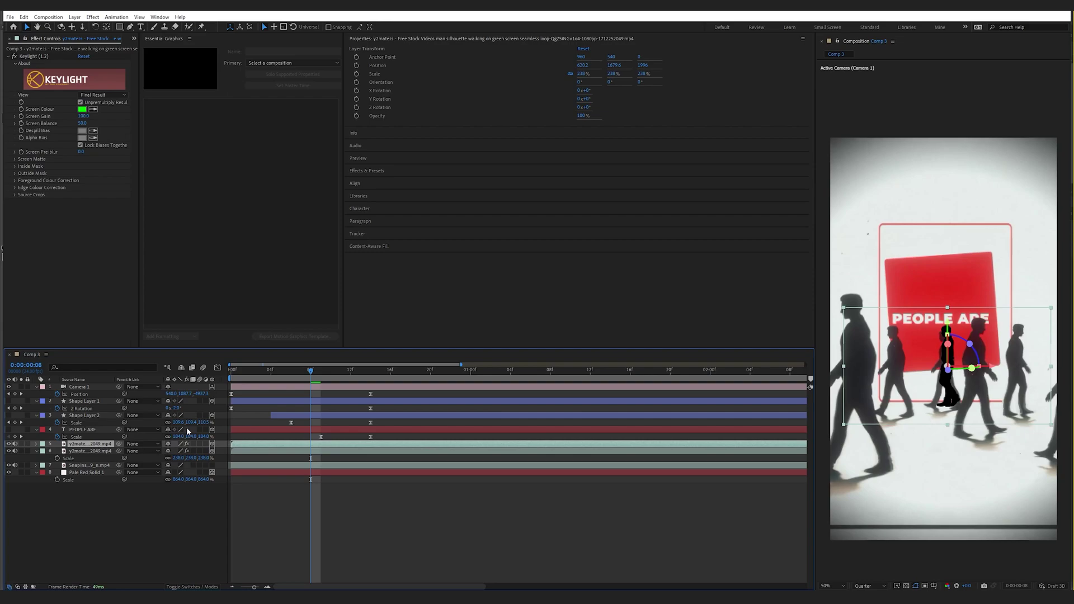
Move the duplicated walker left and bring it forward to a Z position of about 906, matching the reference silhouette beside the square
drag(954, 363, 900, 365)
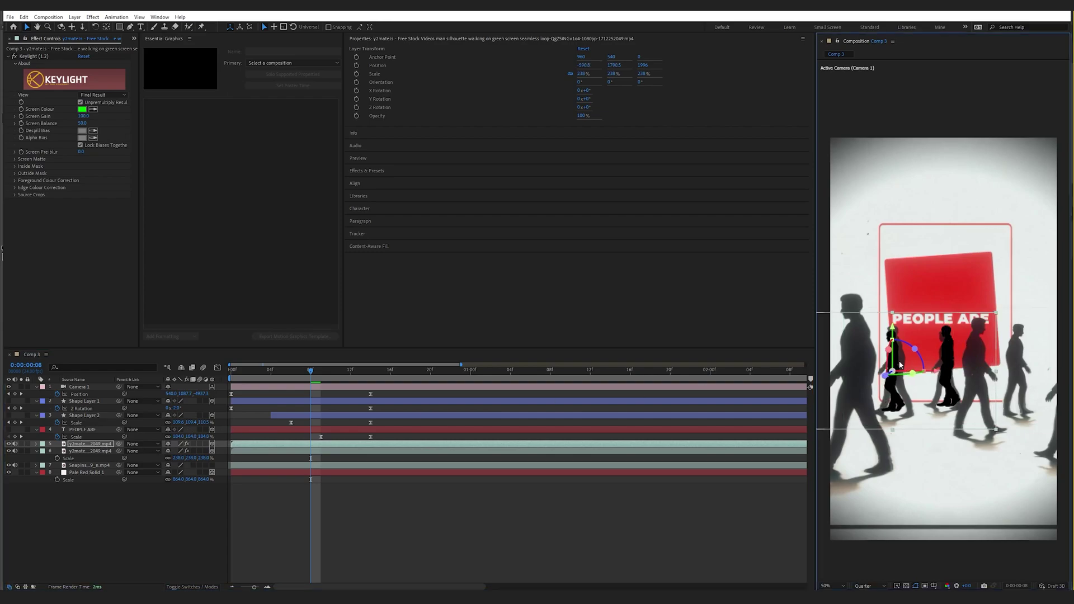
key(p)
drag(202, 451, 31, 505)
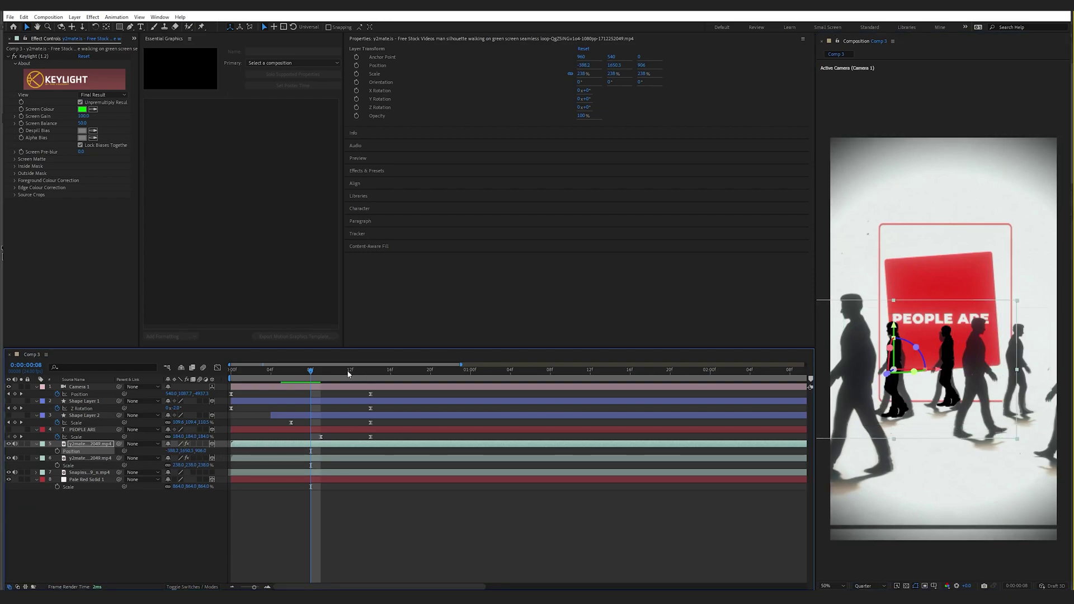
Add another walking man copy at frame 12 and pull it toward the camera as the large left foreground silhouette
click(349, 370)
click(97, 443)
key(ctrl+v)
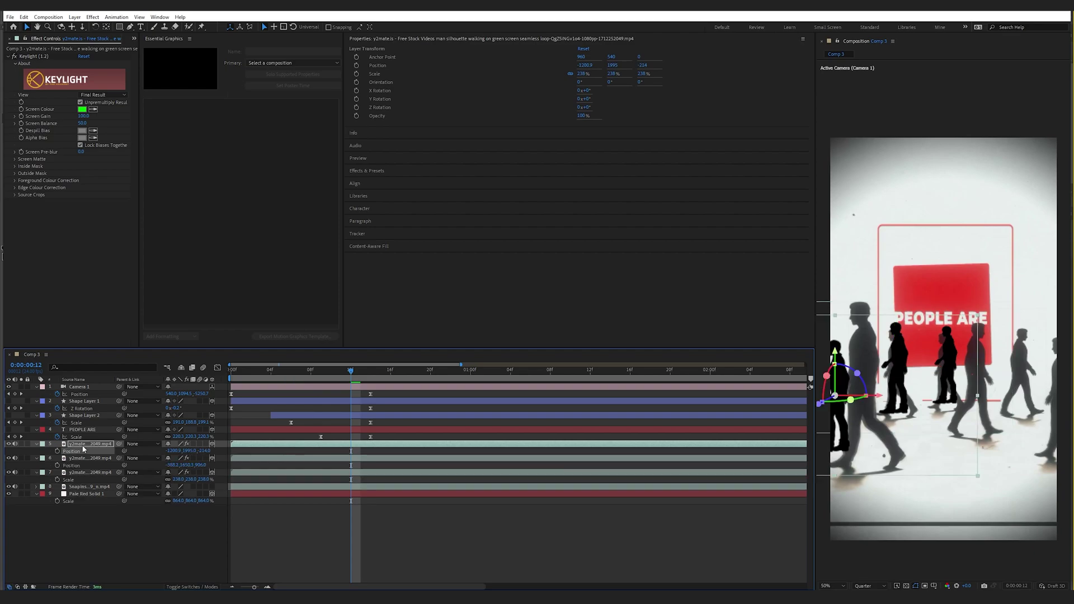
drag(204, 449, 14, 458)
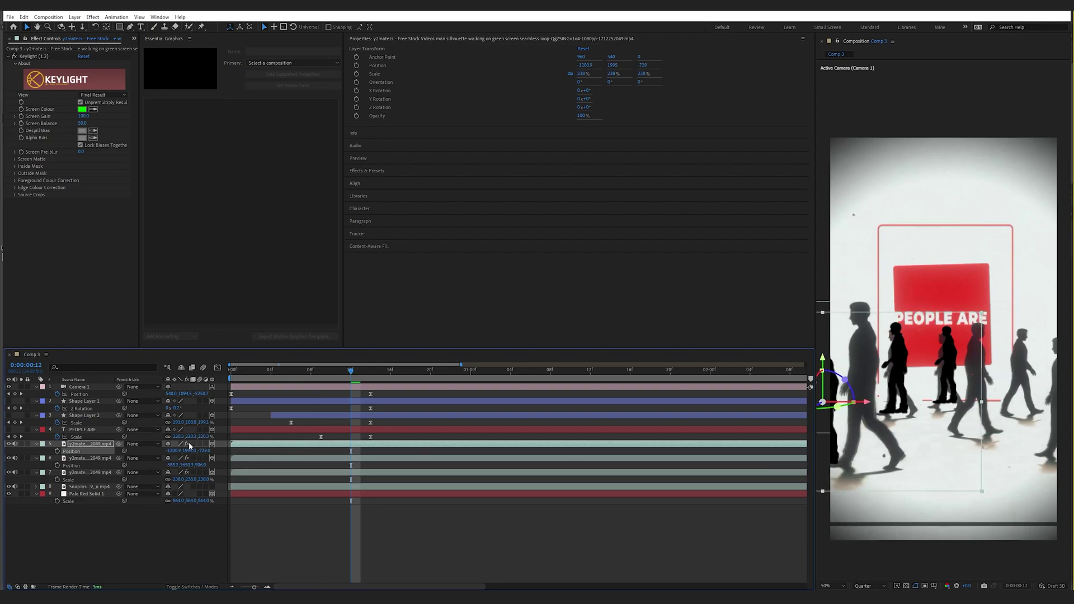
key(j)
Duplicate all three walking man layers and flip the copies horizontally
click(86, 472)
shift+click(97, 445)
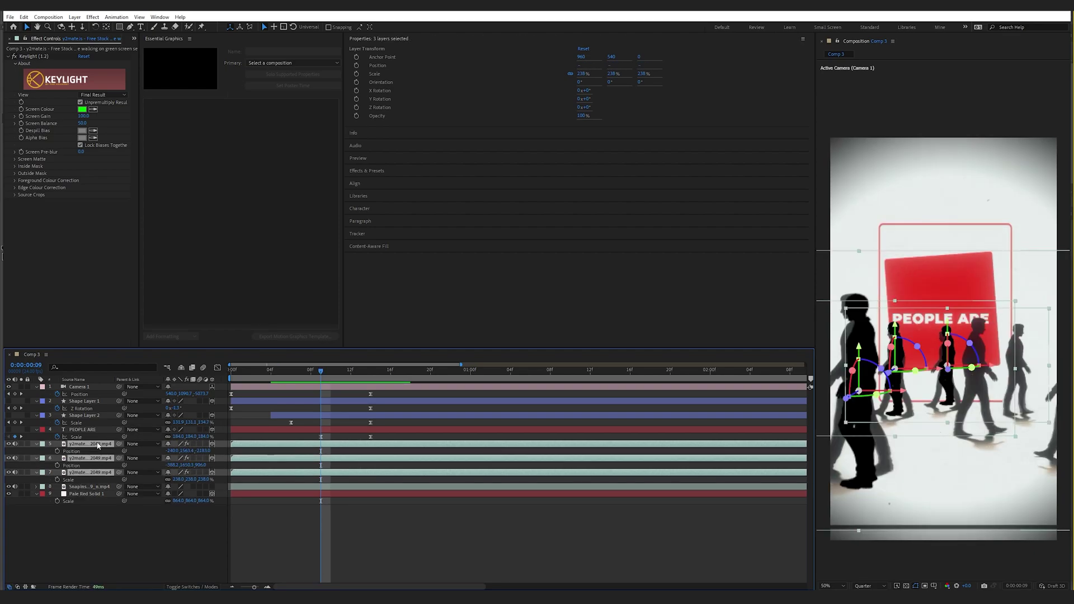
key(ctrl+d)
right_click(97, 445)
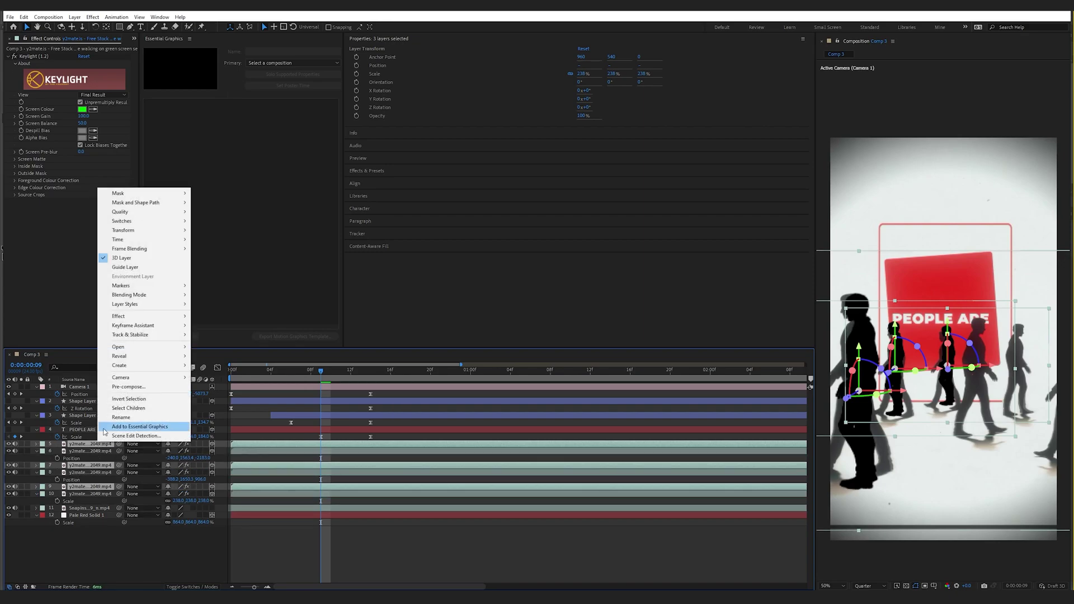
mouse_move(126, 230)
click(233, 303)
Shift the mirrored walkers to the right, placing the foreground one at the frame's right edge to match the reference
drag(893, 353, 981, 359)
key(F2)
click(95, 451)
click(115, 444)
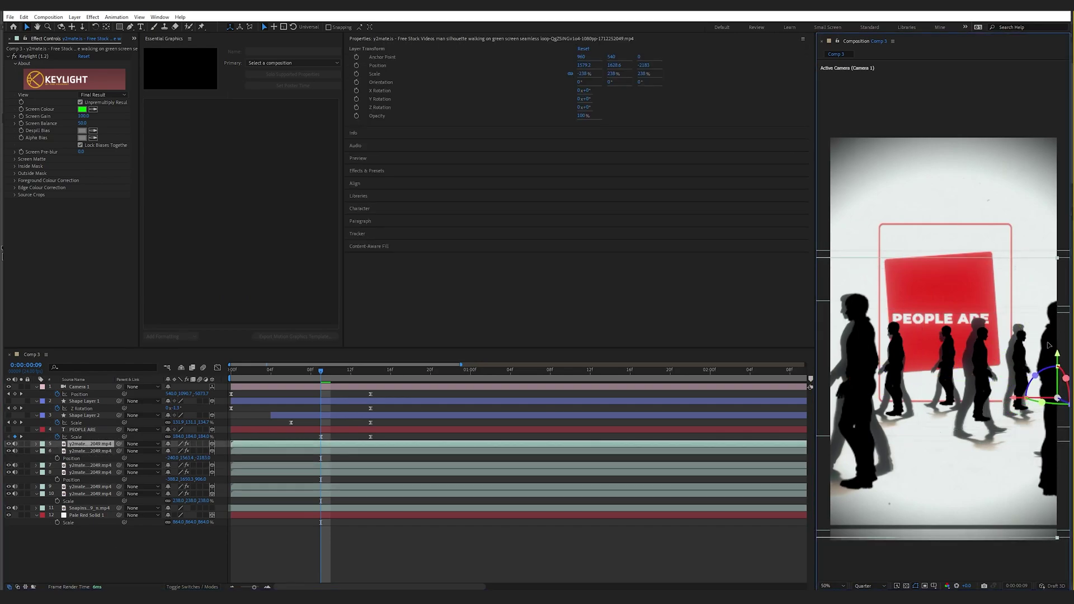
Bring the mid-distance mirrored walker forward to a Z position of -420 by the square's right side and preview the motion
click(87, 465)
key(p)
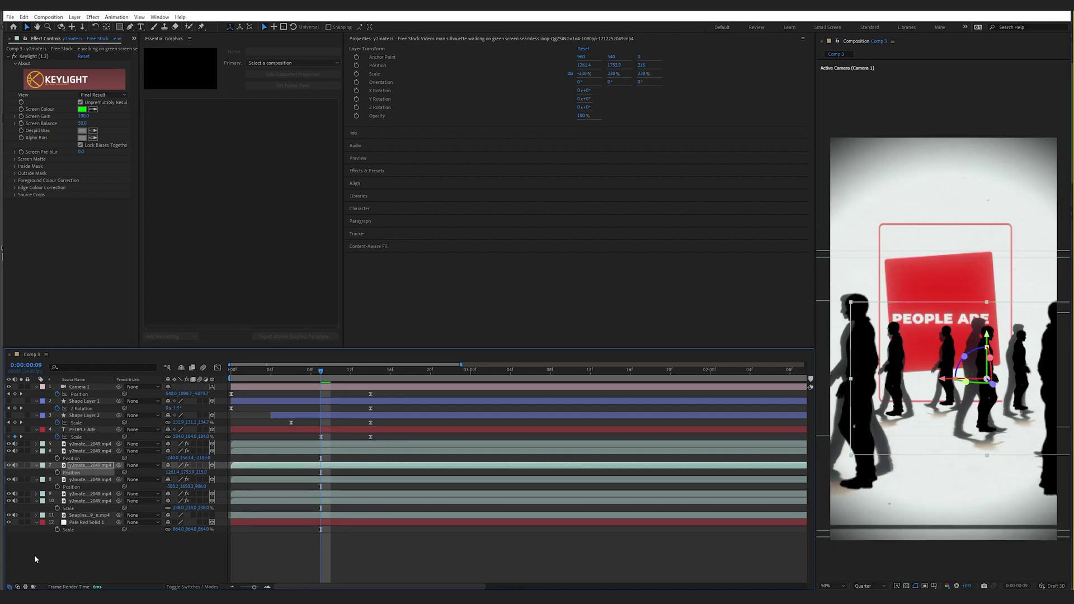
click(290, 370)
key(space)
key(space)
drag(392, 371, 295, 385)
key(alt+Right)
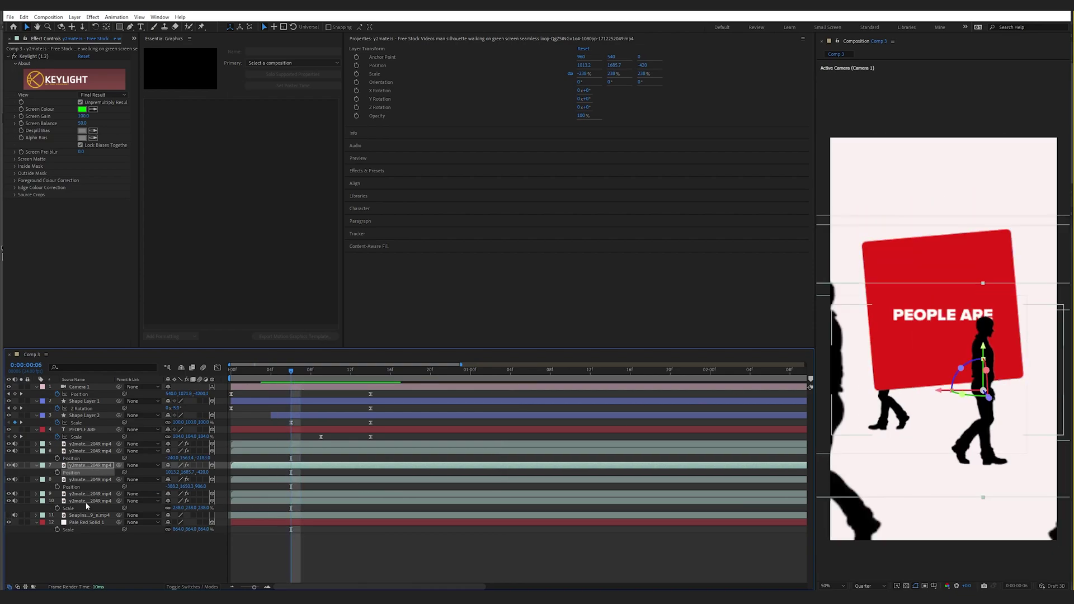
Bring the mid-distance walker on the left closer to the camera, scale it to 187%, and preview the animation from the start
click(88, 502)
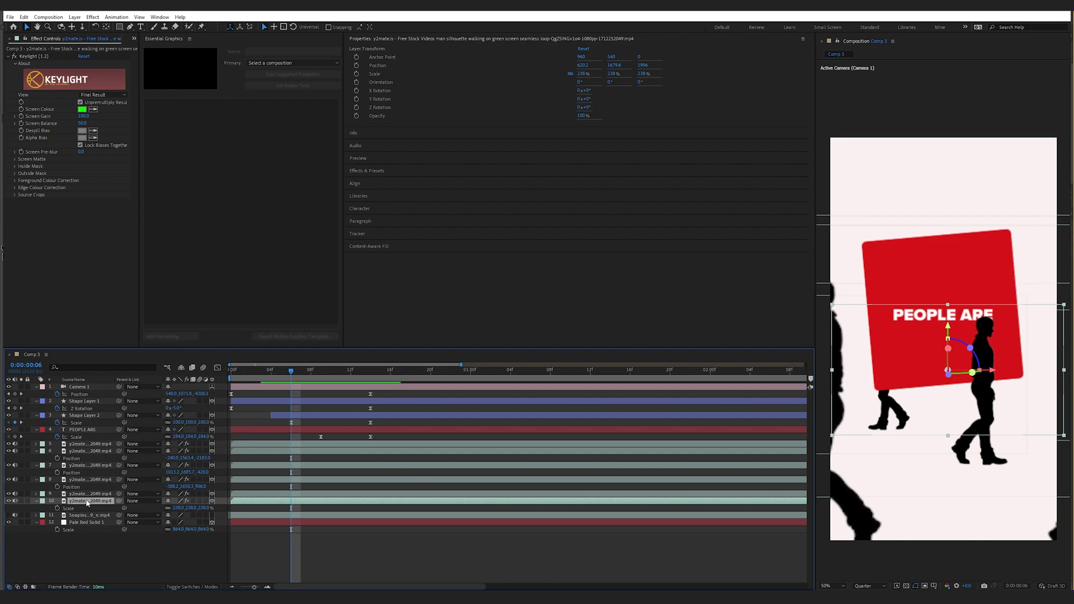
click(9, 501)
click(9, 502)
click(84, 494)
click(9, 480)
click(84, 484)
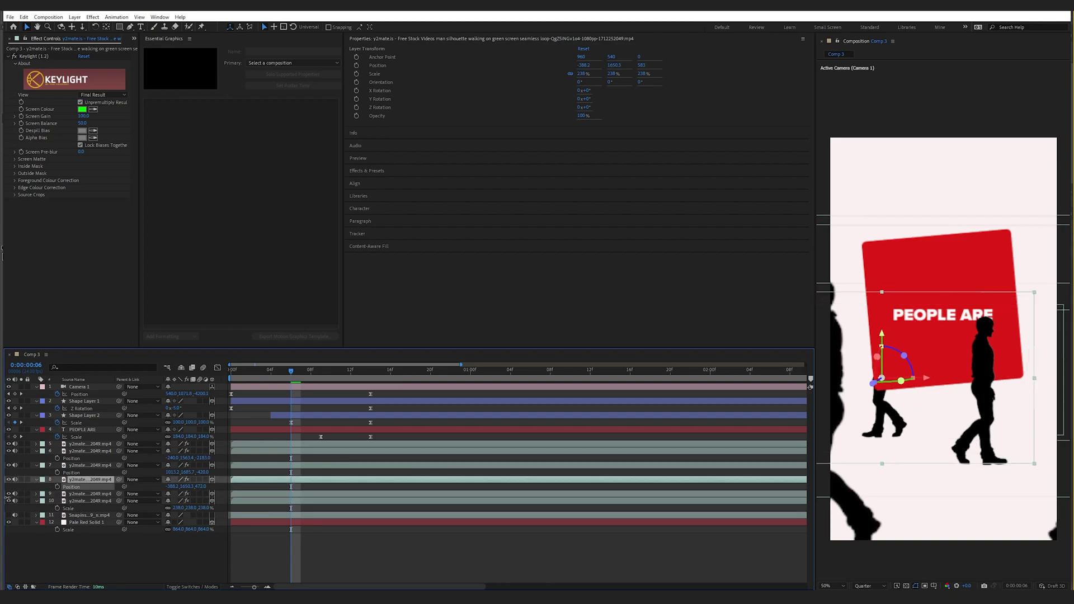
key(s)
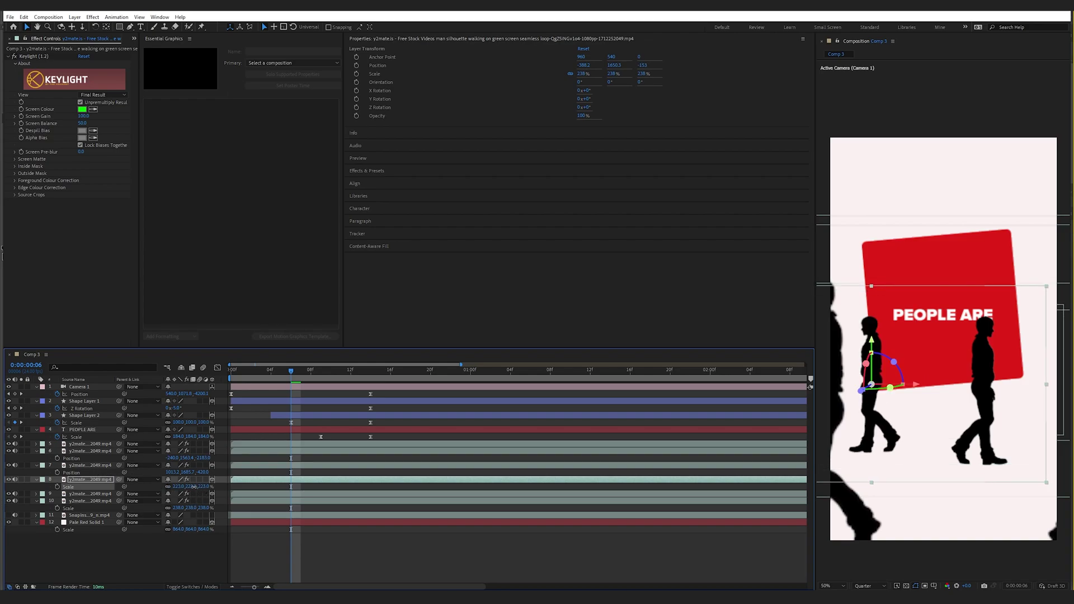
drag(208, 486, 180, 486)
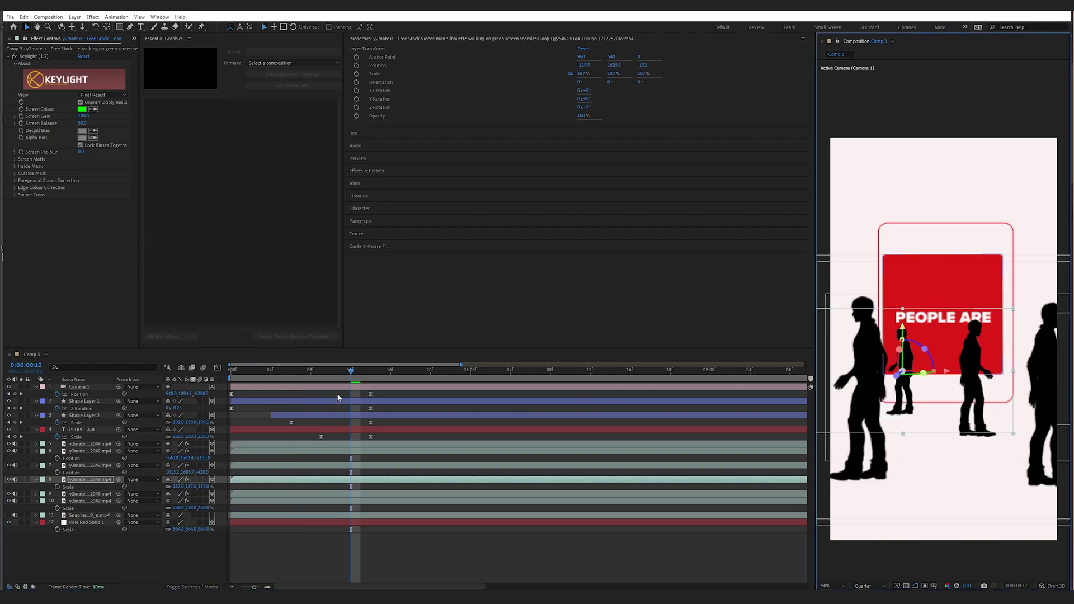
drag(327, 373, 232, 378)
key(space)
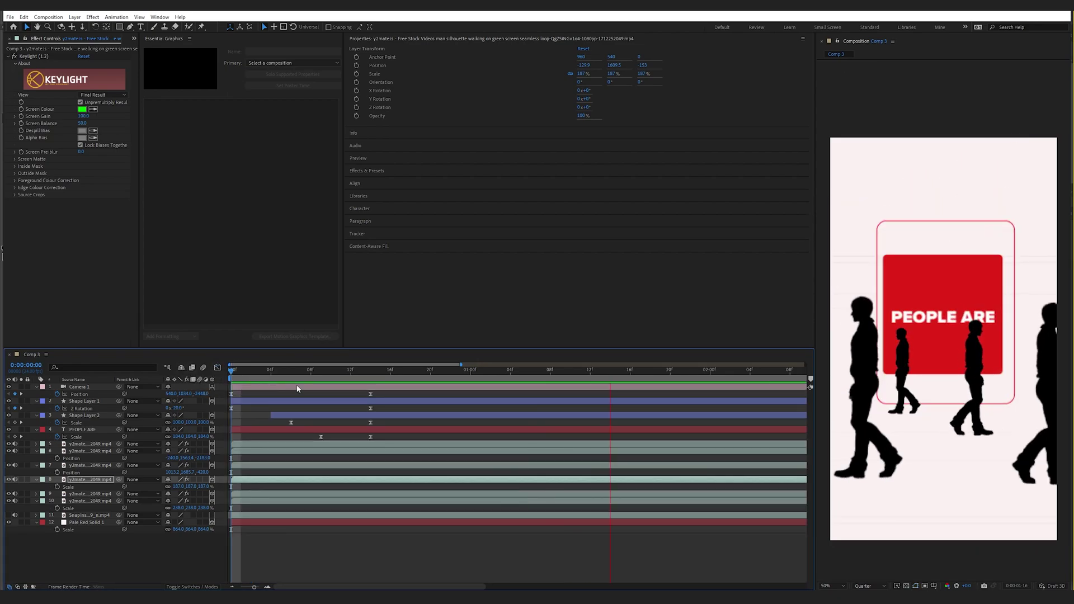
click(319, 386)
At frame 14, bring the mirrored foreground walker forward to a Z position of about -2970 and shift it back left into frame
click(371, 369)
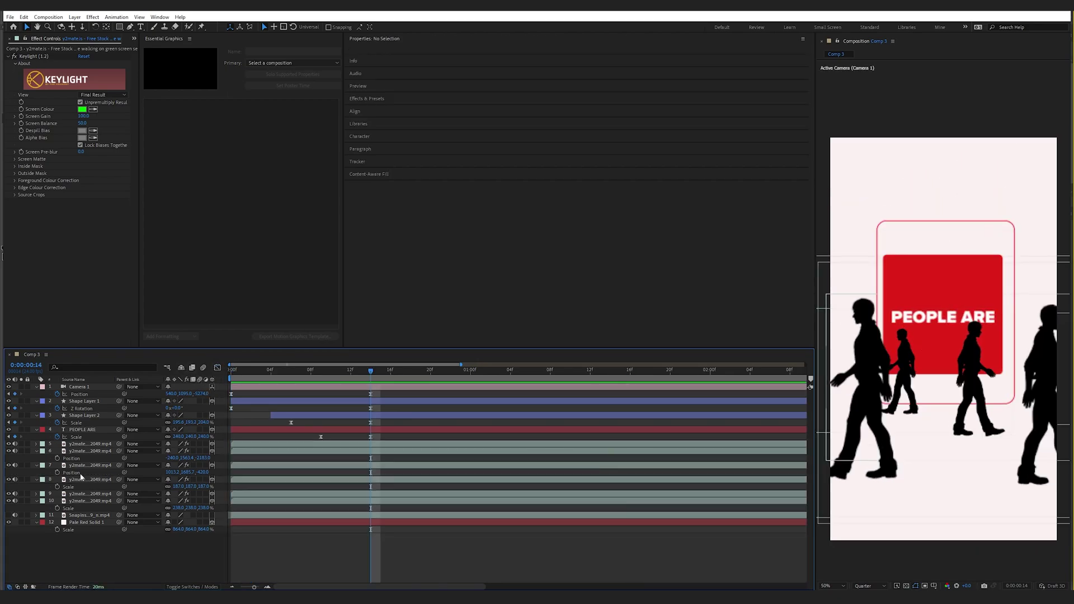
click(90, 443)
key(p)
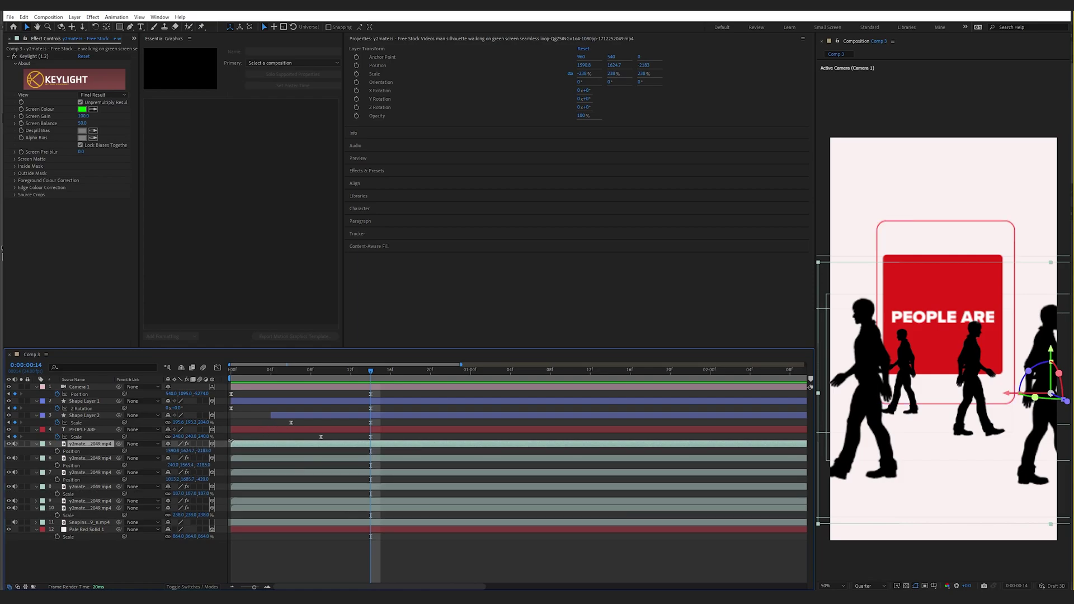
drag(204, 451, 23, 430)
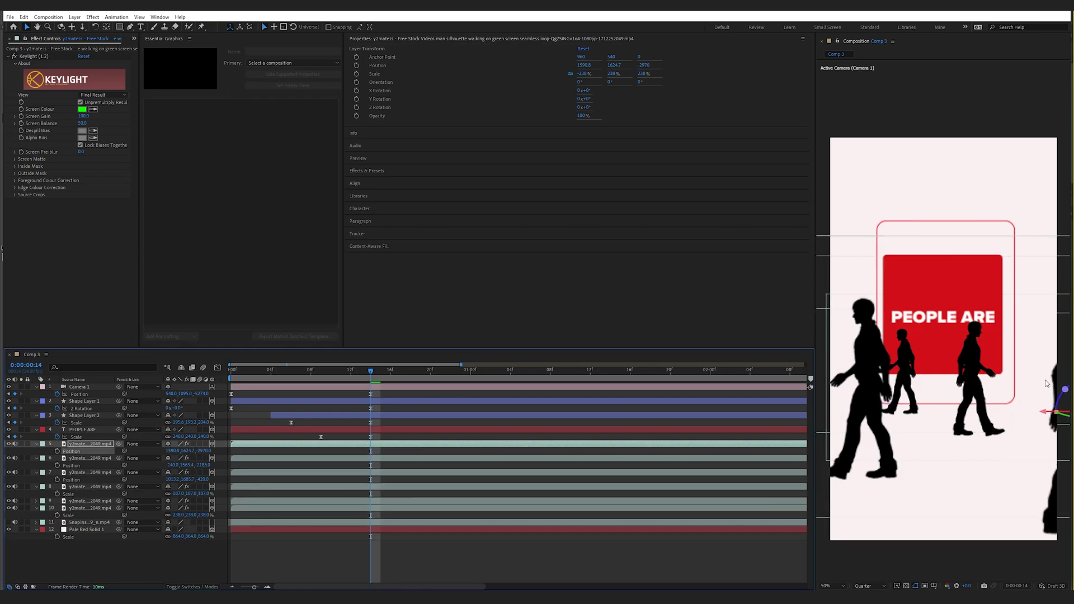
drag(1052, 379, 1013, 376)
Play back the camera pull-back and check the walking silhouettes around frames 7 to 9
drag(370, 374, 301, 376)
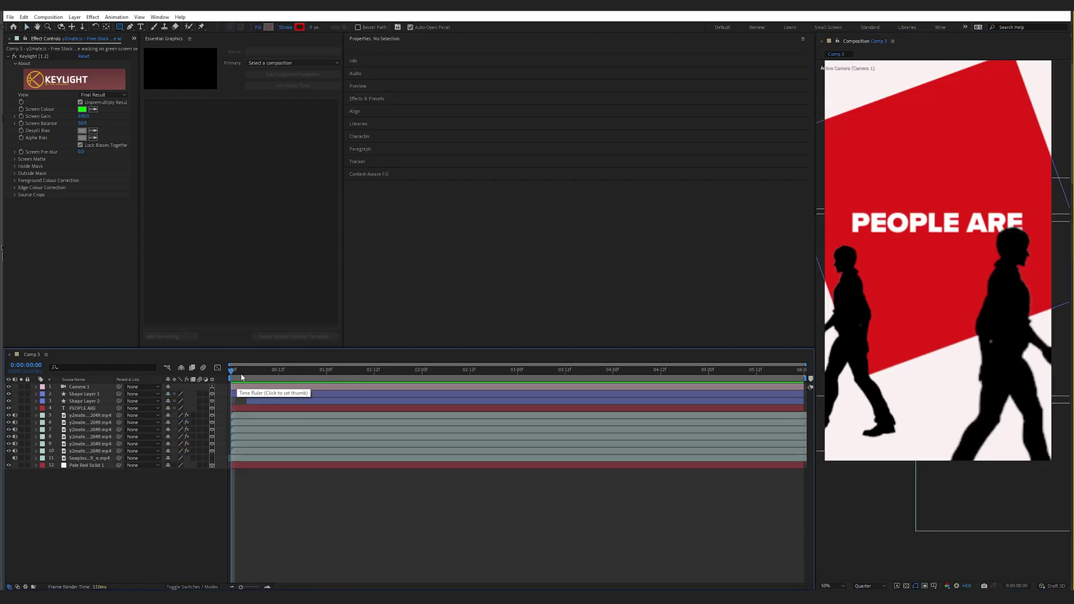
key(space)
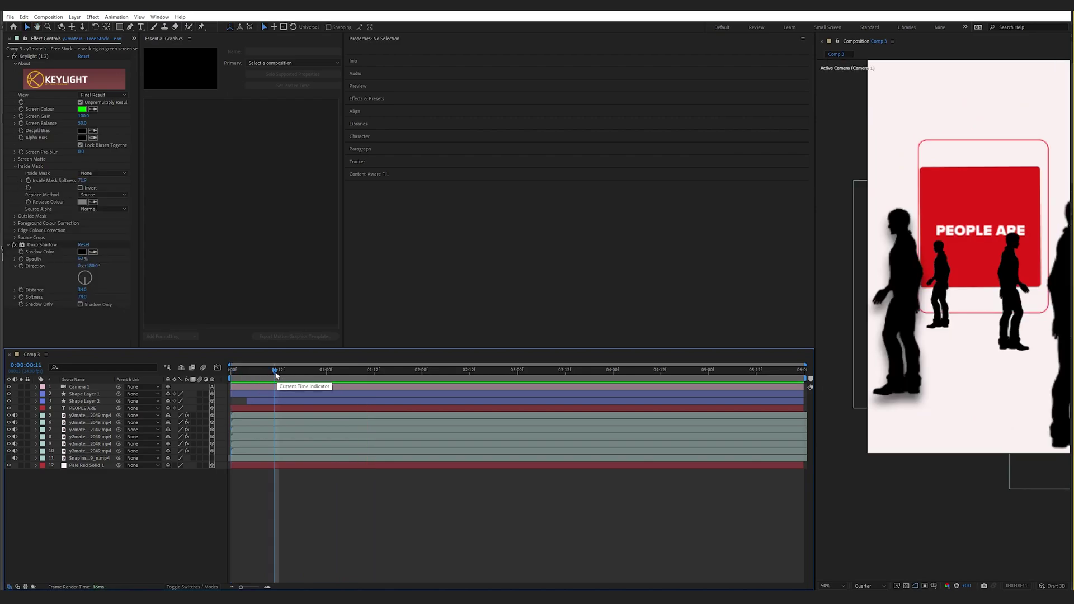
click(262, 371)
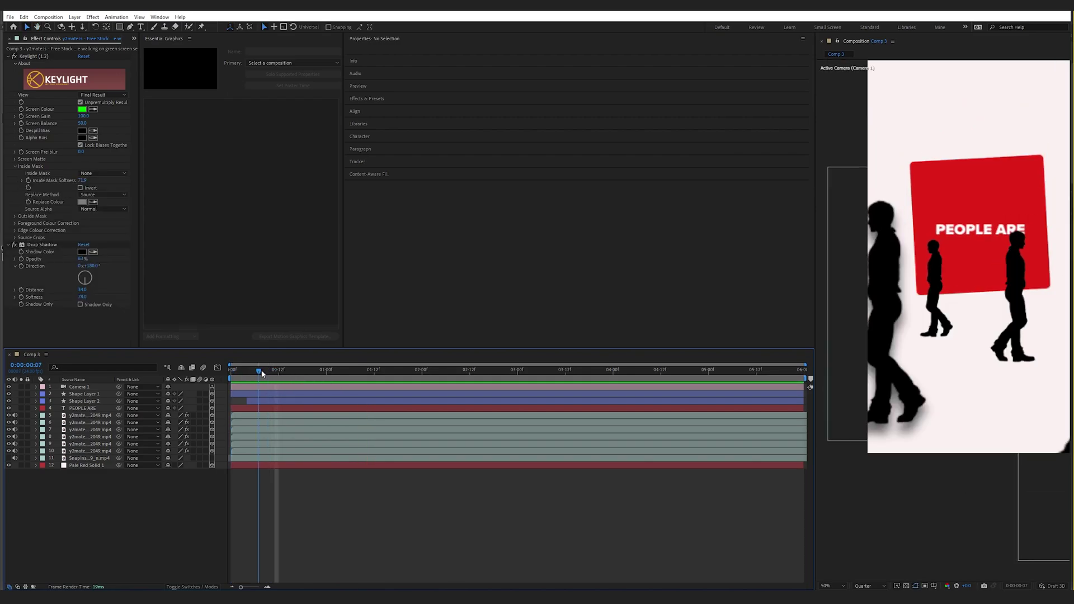
drag(262, 373, 265, 372)
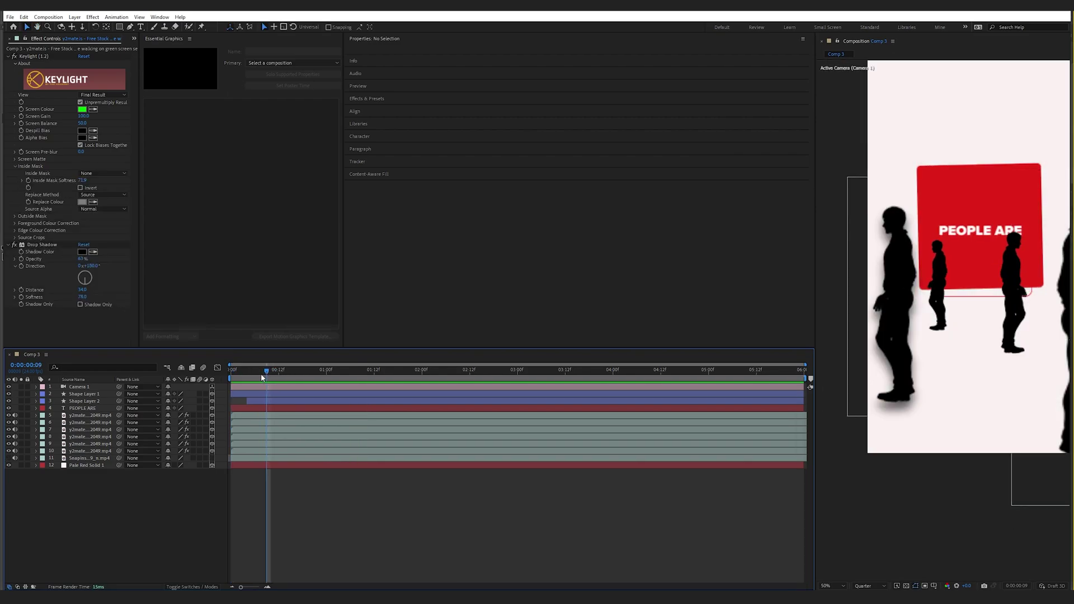
drag(264, 375, 267, 374)
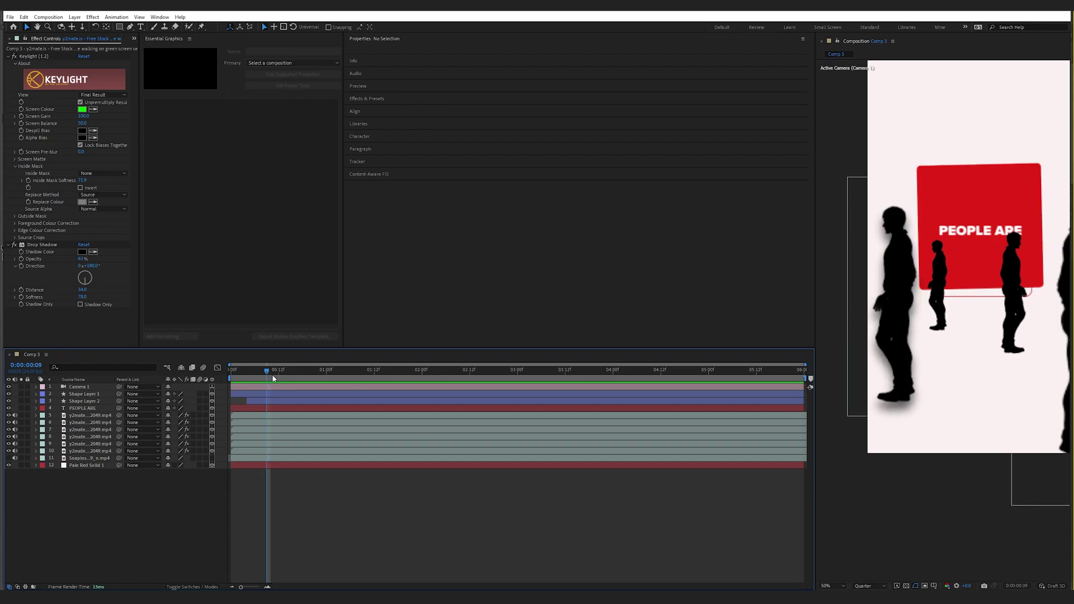
Copy the Drop Shadow effect from the left foreground walker and paste it onto the other walking man layers
click(87, 416)
click(87, 424)
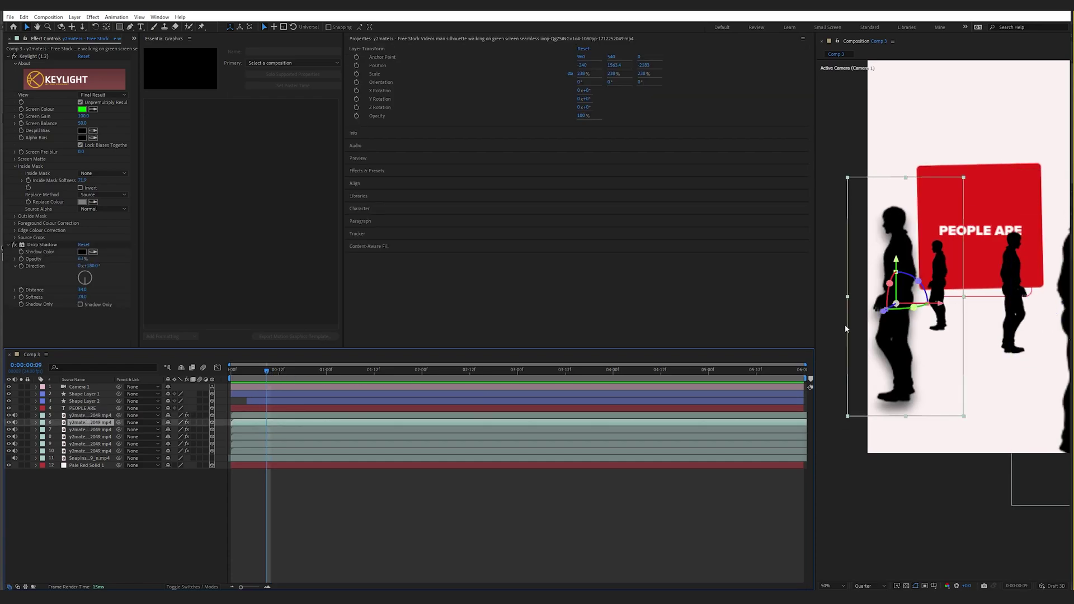
click(55, 261)
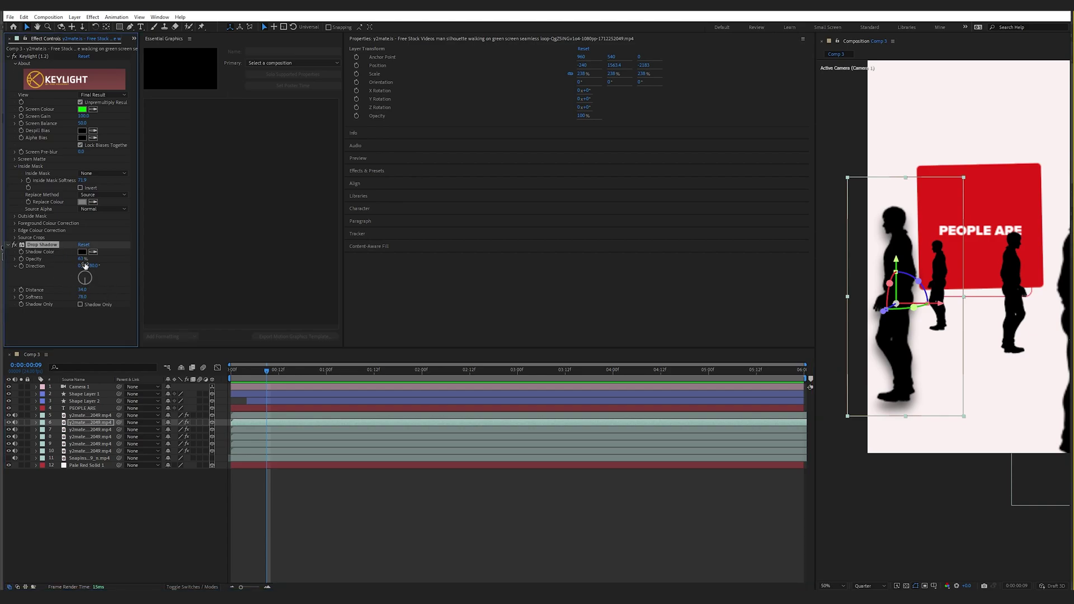
key(ctrl+Up)
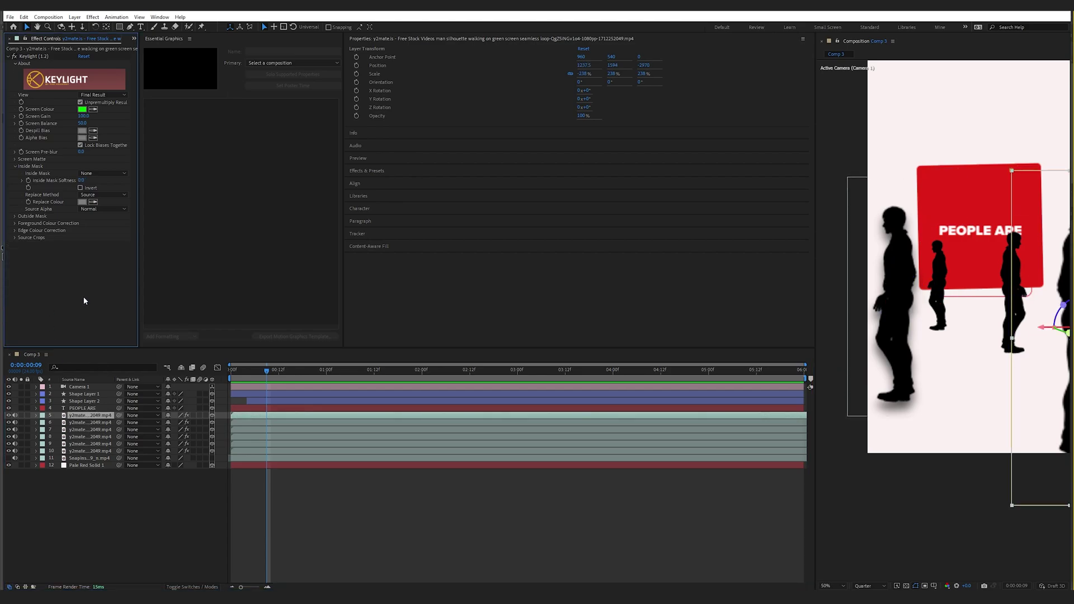
click(87, 423)
click(44, 245)
key(ctrl+c)
click(88, 429)
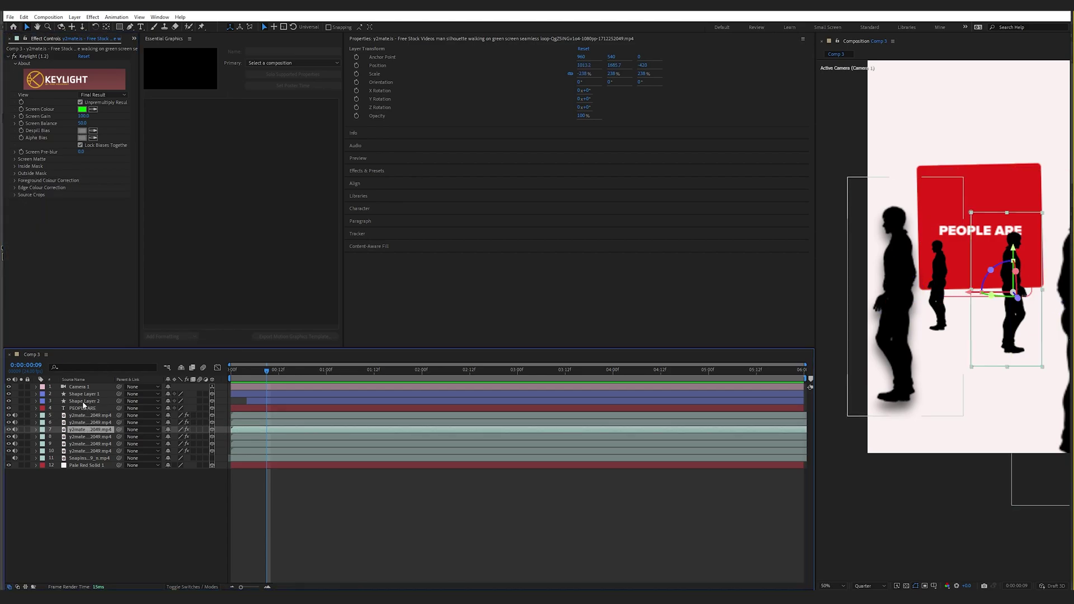
key(ctrl+v)
click(88, 450)
key(ctrl+v)
scroll(967, 230, down, 1)
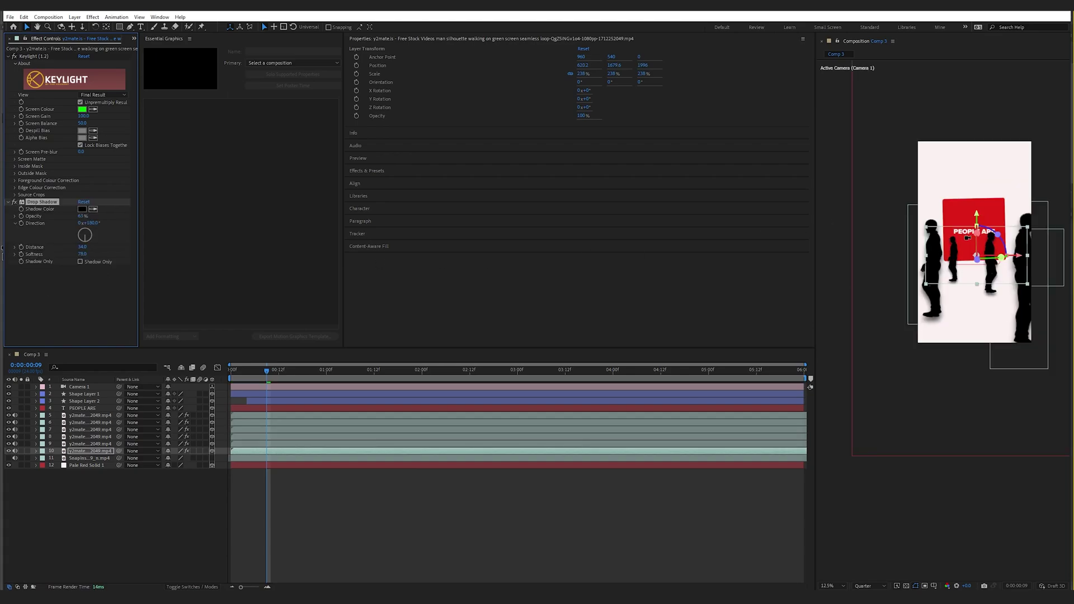
Try the Glow effect on the PEOPLE ARE title layer
click(97, 409)
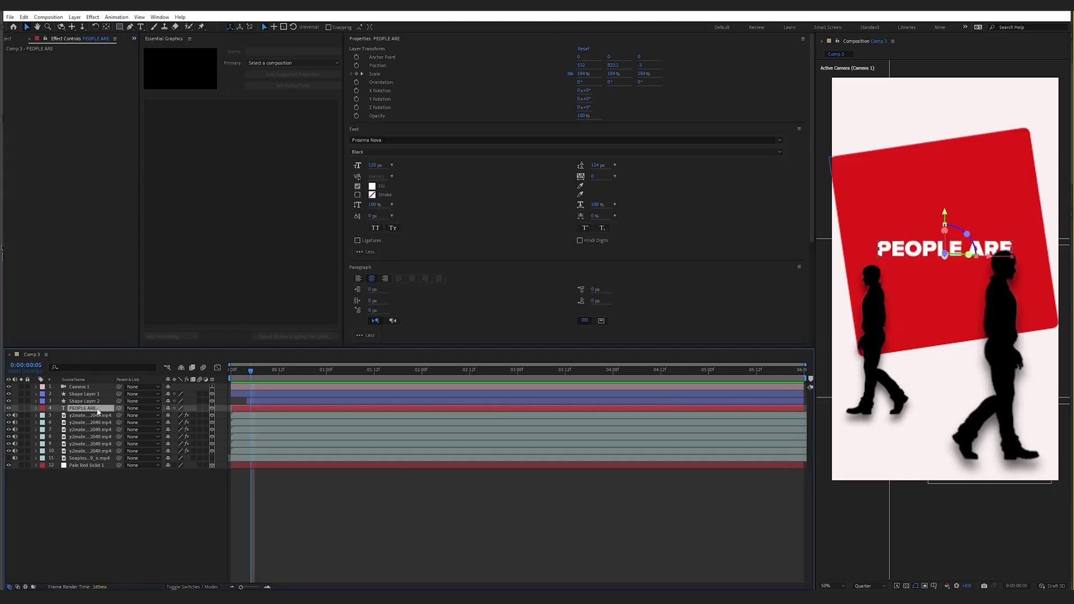
key(ctrl+space)
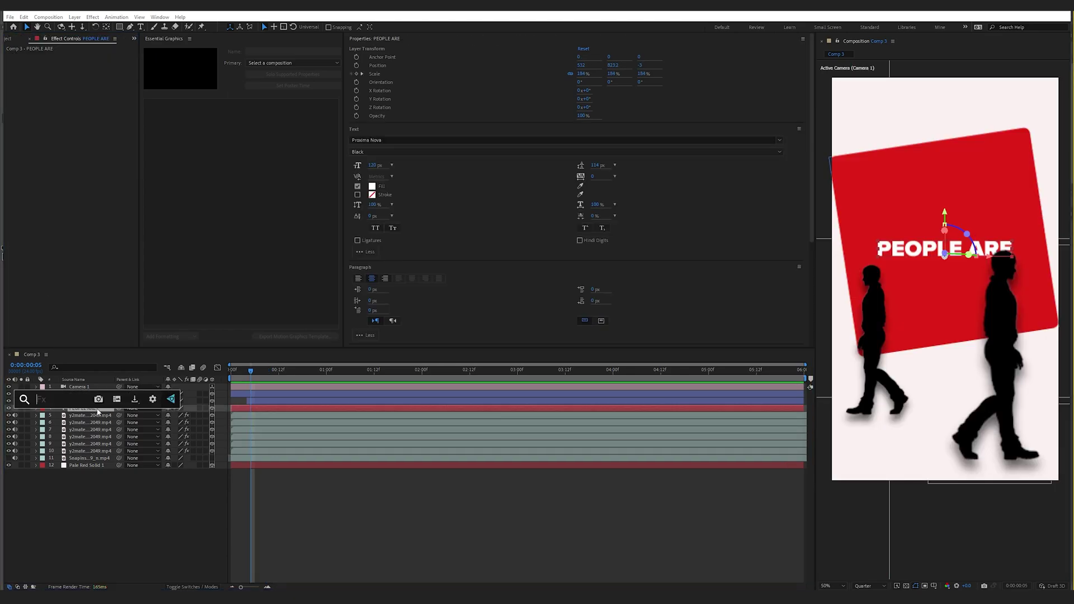
text(glow)
key(Return)
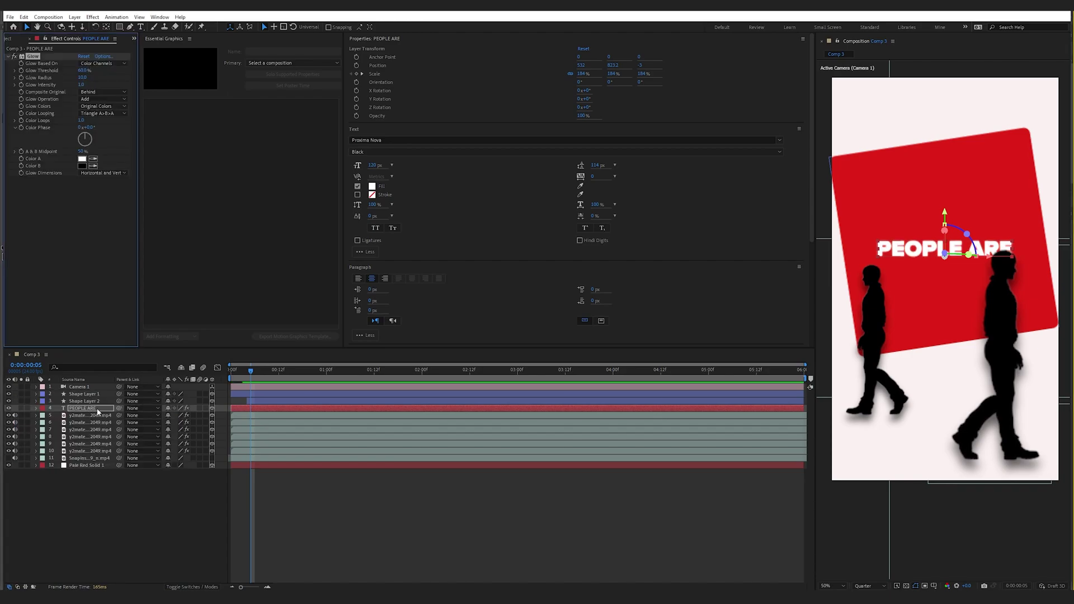
key(ctrl+z)
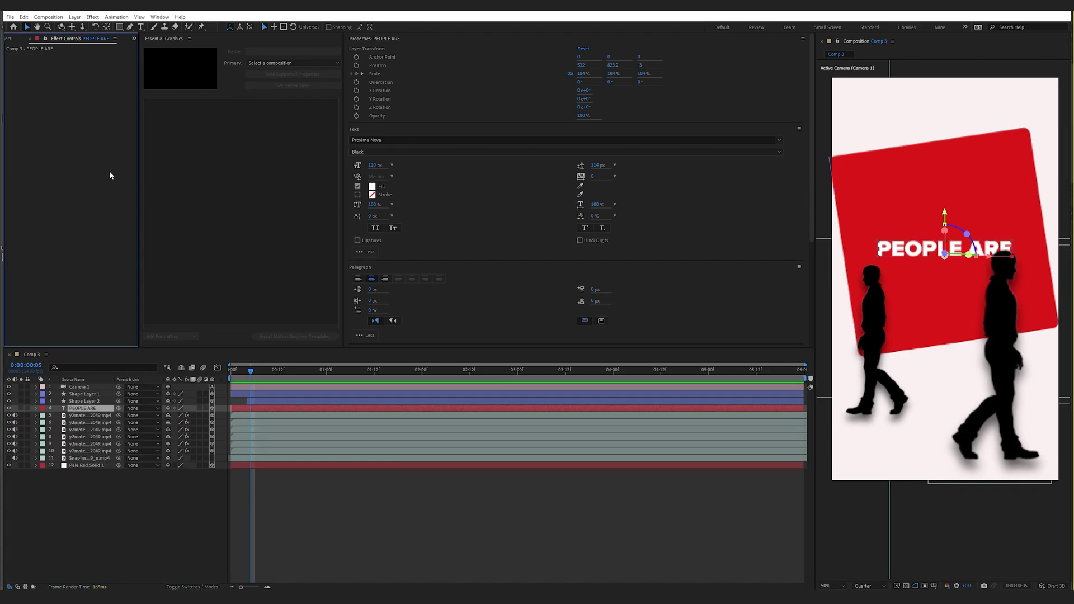
Apply Deep Glow to the PEOPLE ARE title, set its exposure to 0.17 and reduce its radius for a tight, soft glow
key(ctrl+space)
text(deep)
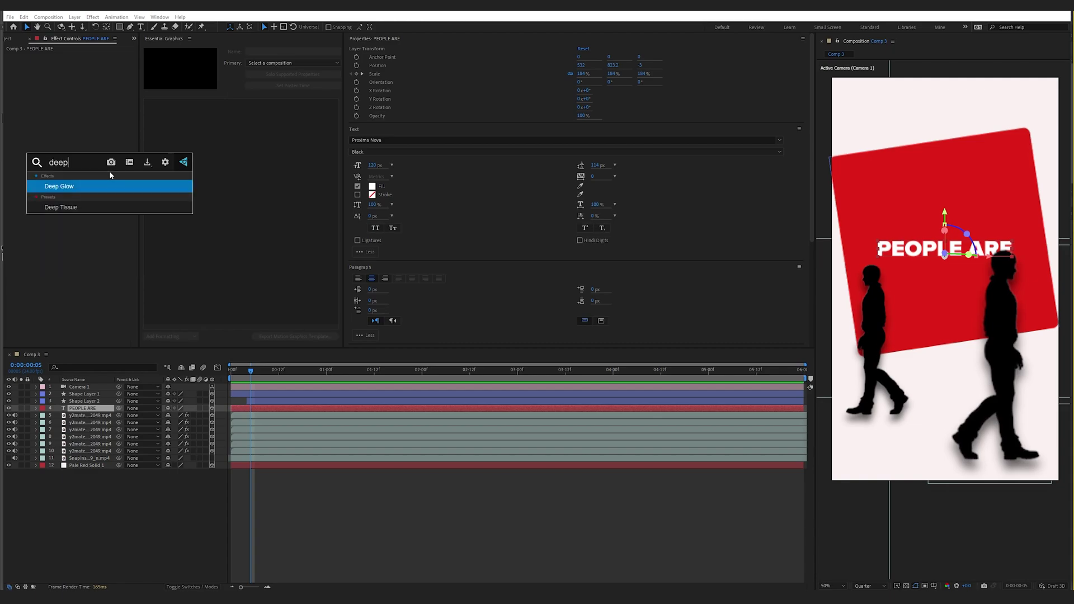
key(Return)
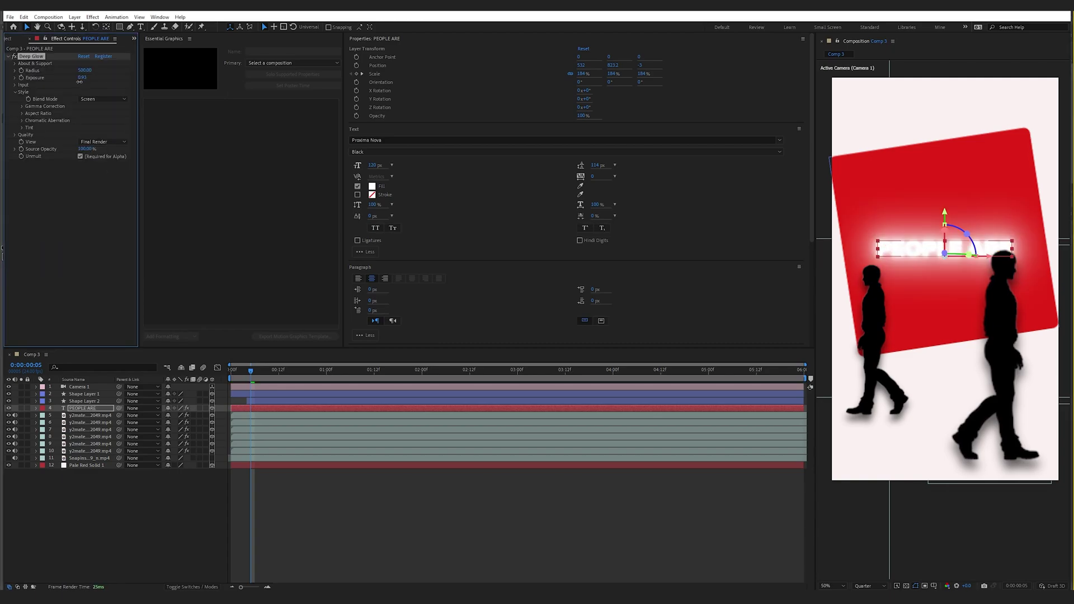
drag(56, 85, 2, 103)
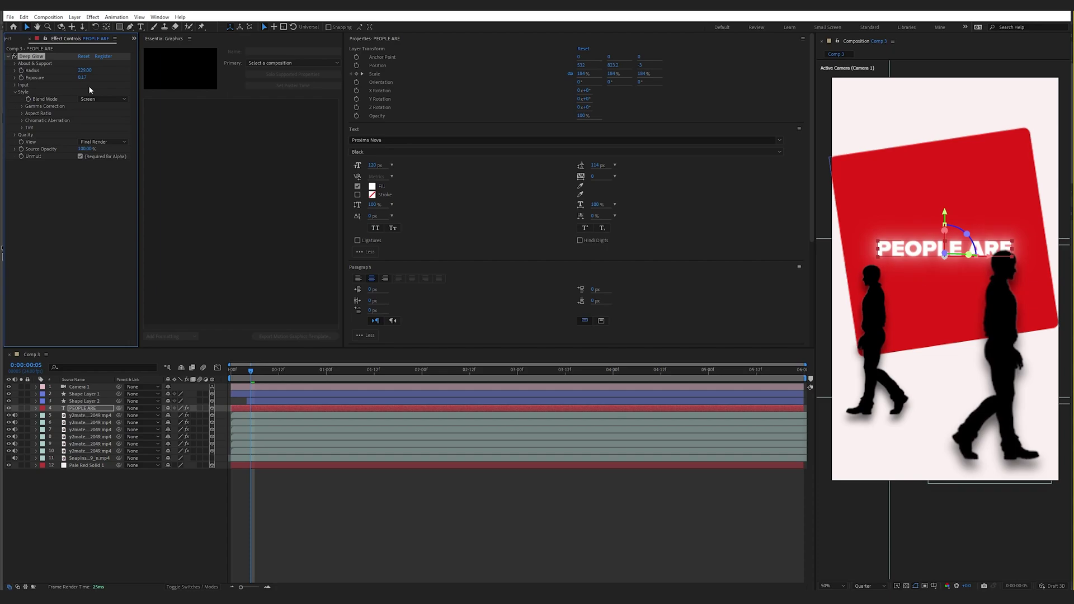
drag(89, 85, 41, 78)
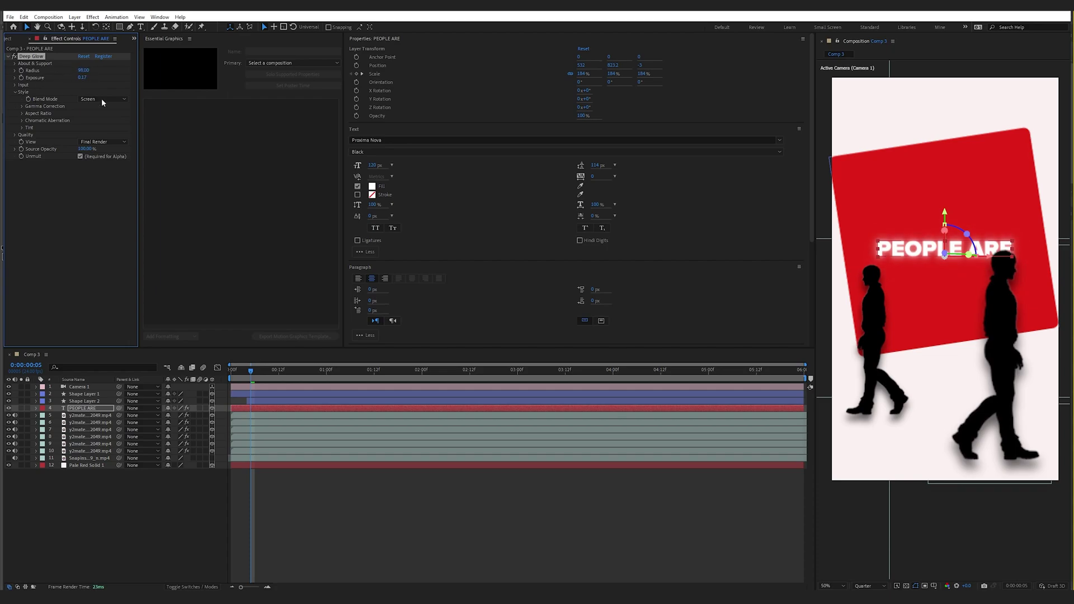
Raise the Deep Glow exposure on the PEOPLE ARE title to 0.25
key(ctrl+shift+a)
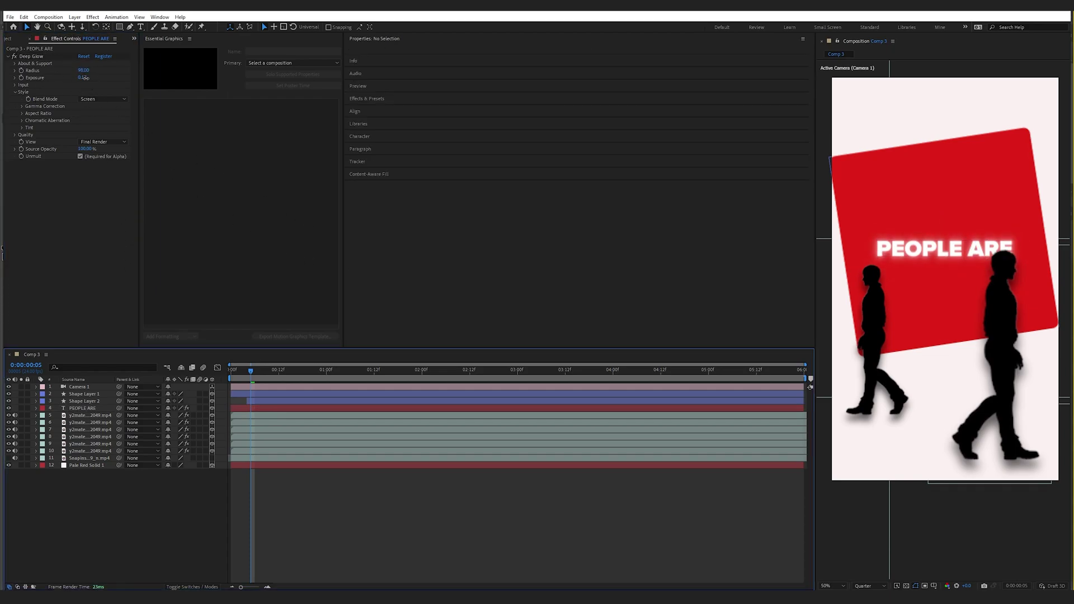
drag(82, 78, 96, 77)
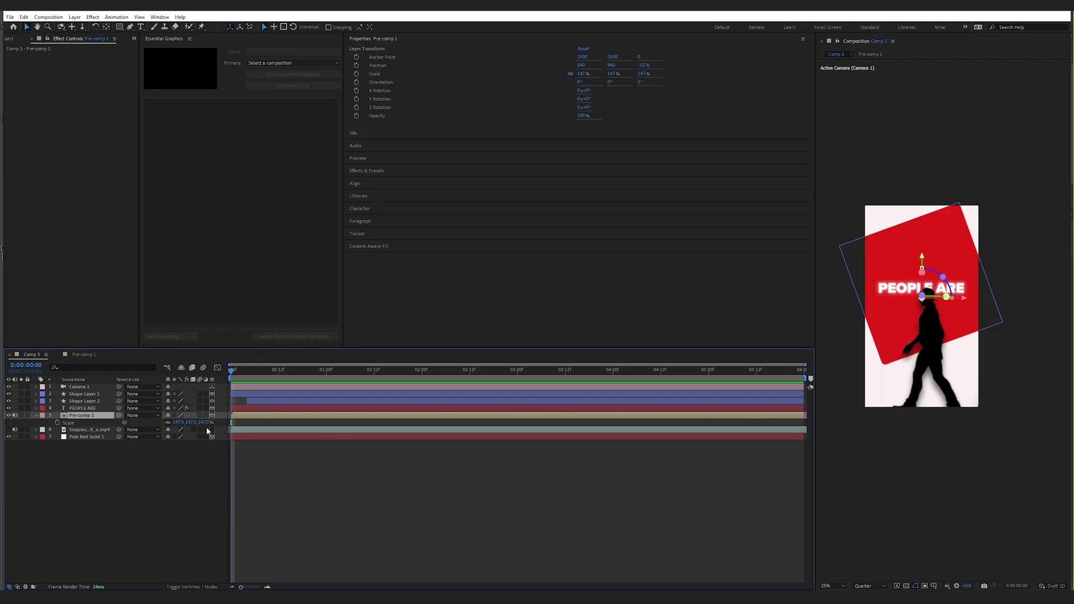
Try a smaller scale on Pre-comp 1, undo it and preview the animation up to frame 14
mouse_move(204, 422)
mouse_down()
mouse_move(166, 422)
mouse_move(186, 422)
mouse_up()
key(ctrl+z)
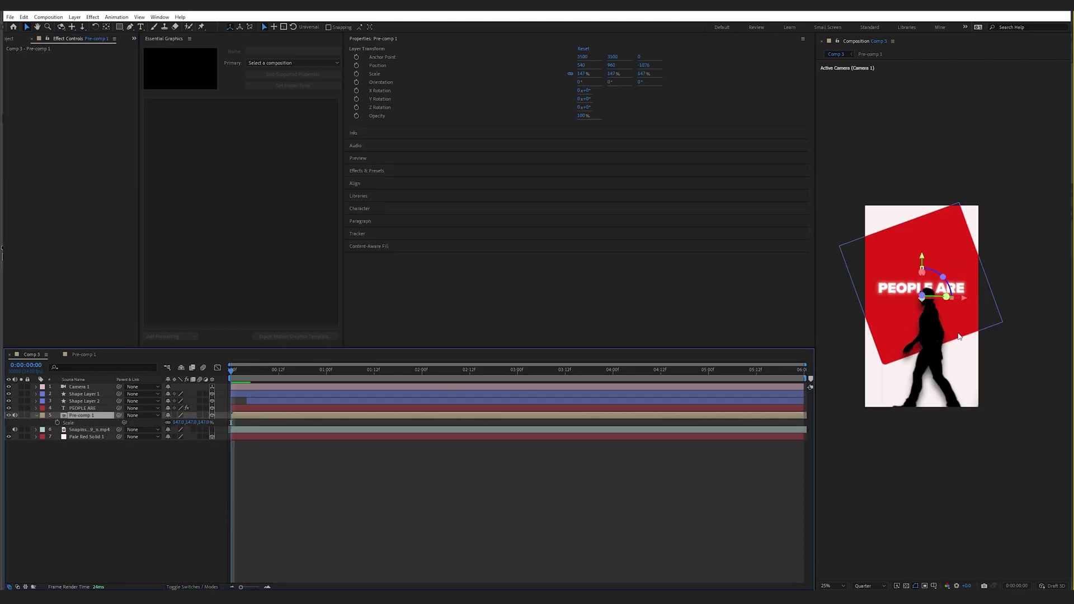
drag(277, 371, 304, 372)
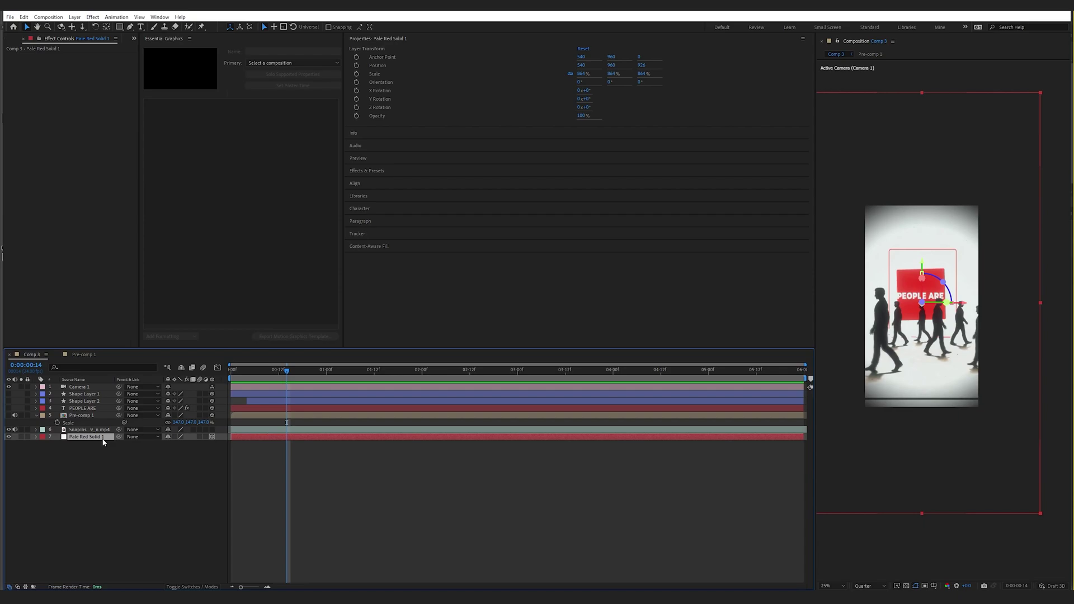
Apply a Fill effect to Pale Red Solid 1 and keyframe its color as white at frame 14
key(ctrl+space)
text(fill)
key(Return)
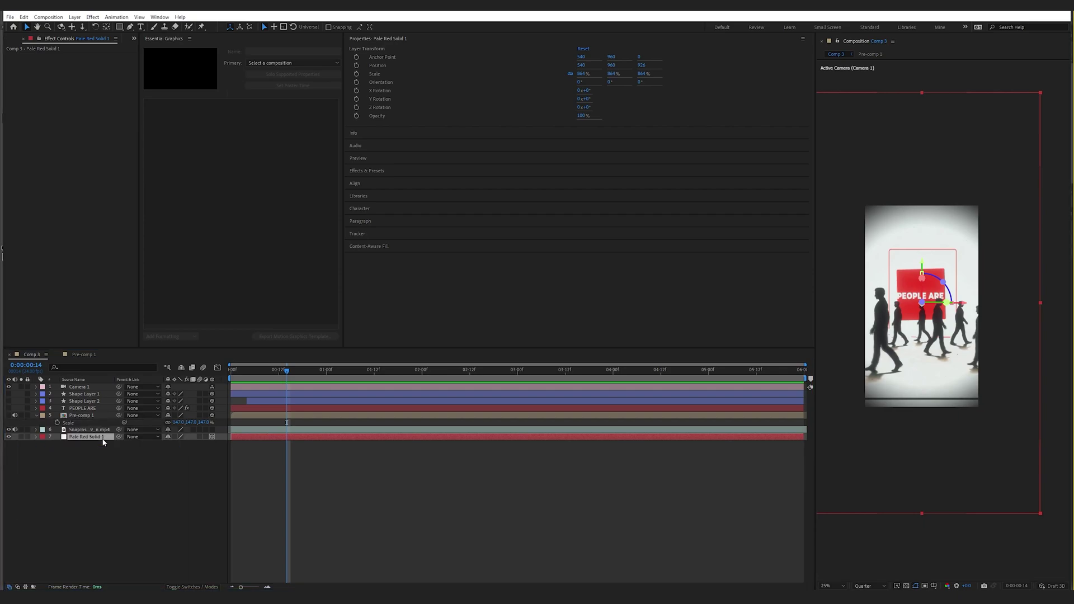
click(82, 78)
drag(369, 425, 329, 420)
click(541, 418)
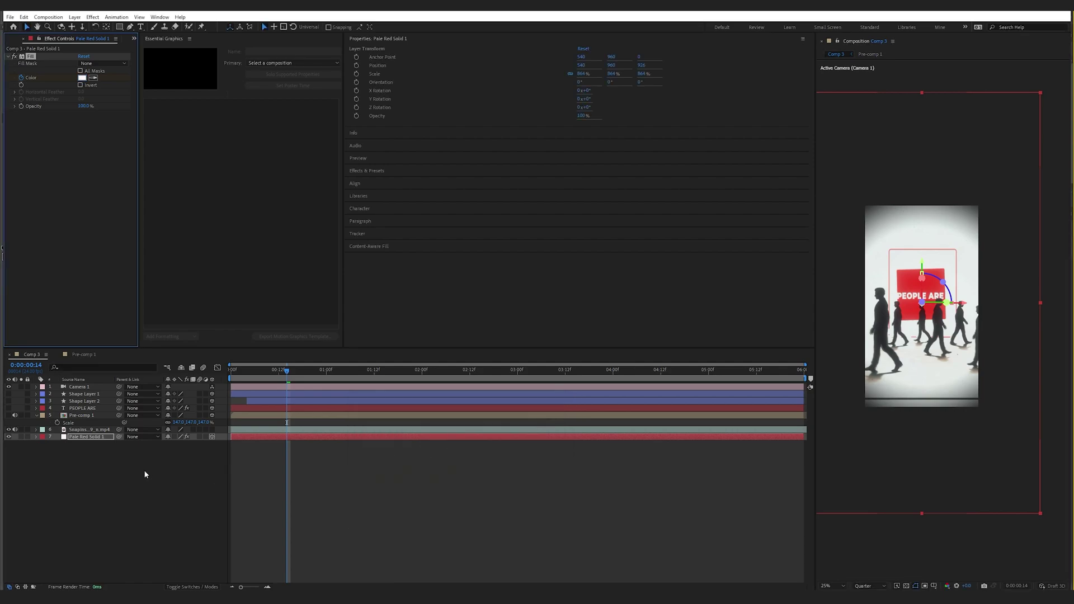
key(u)
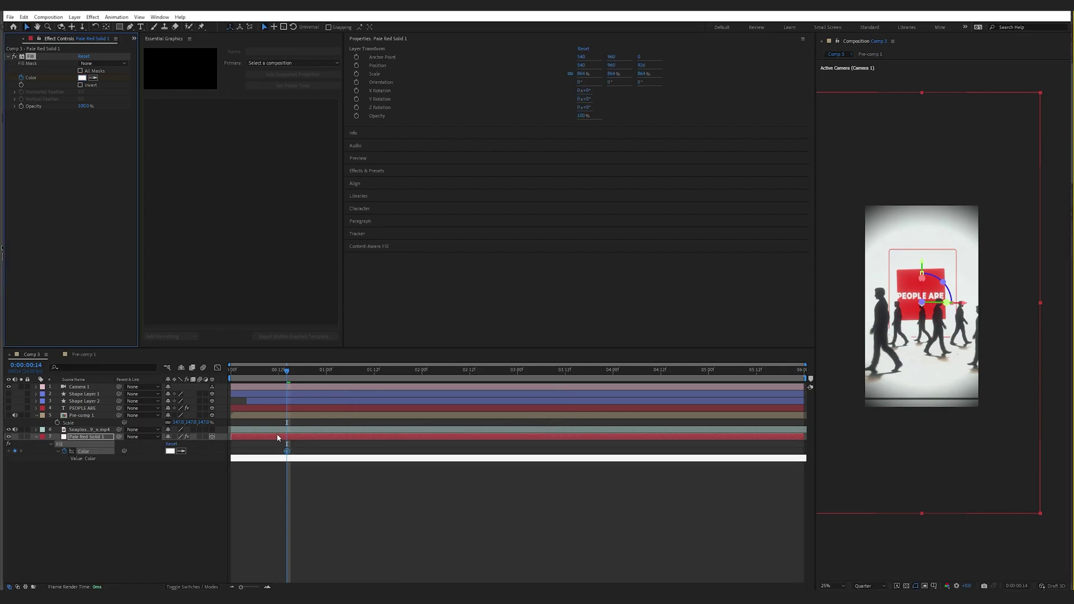
Keyframe the Fill color of Pale Red Solid 1 to black (000000) at frame 15
click(290, 371)
drag(291, 373, 291, 378)
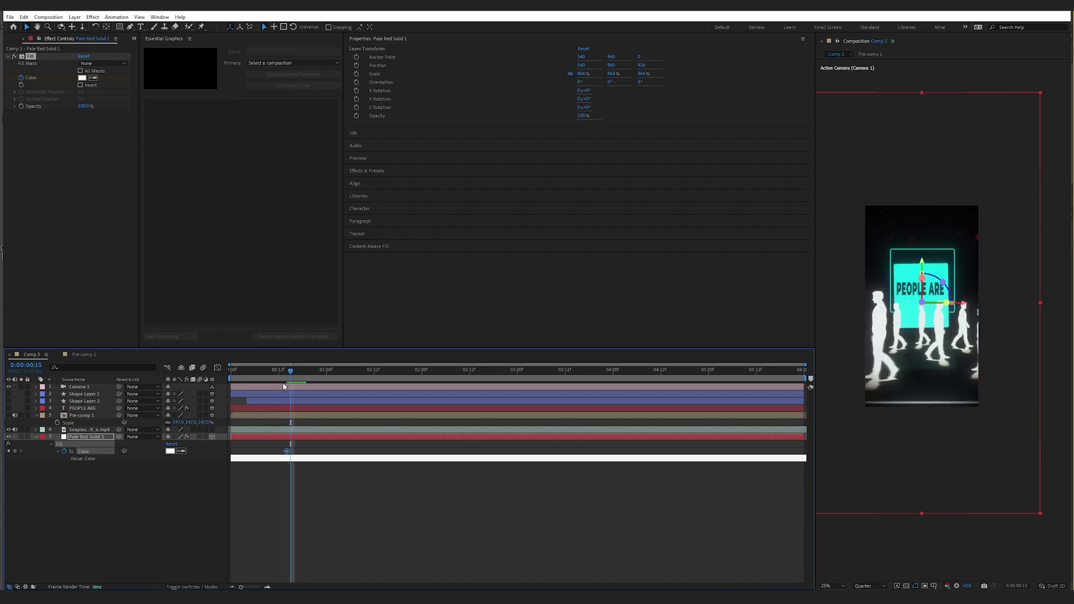
click(170, 451)
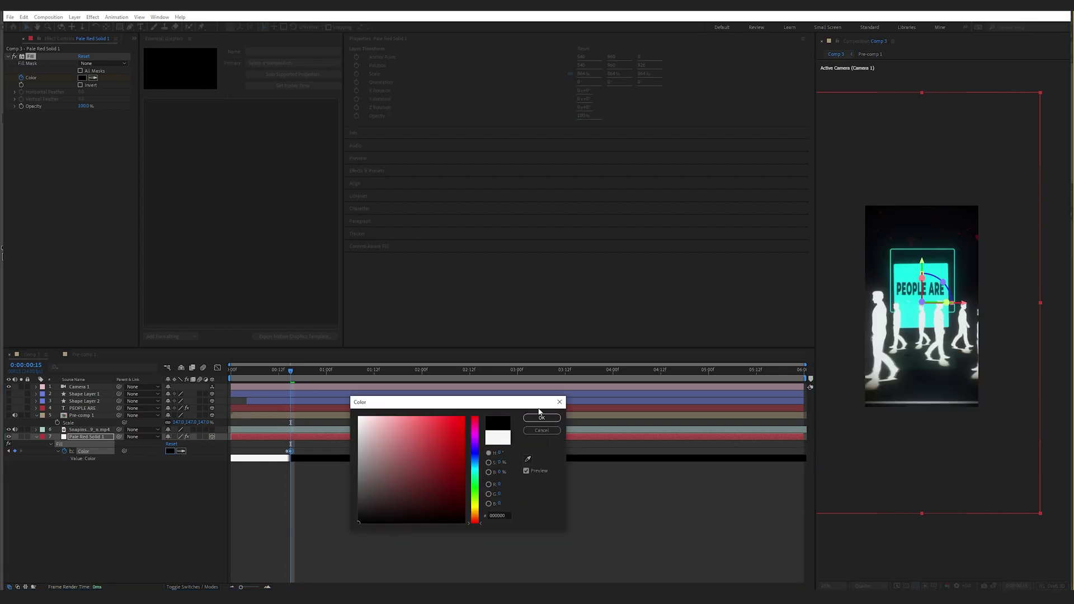
click(541, 417)
drag(294, 371, 291, 374)
click(8, 429)
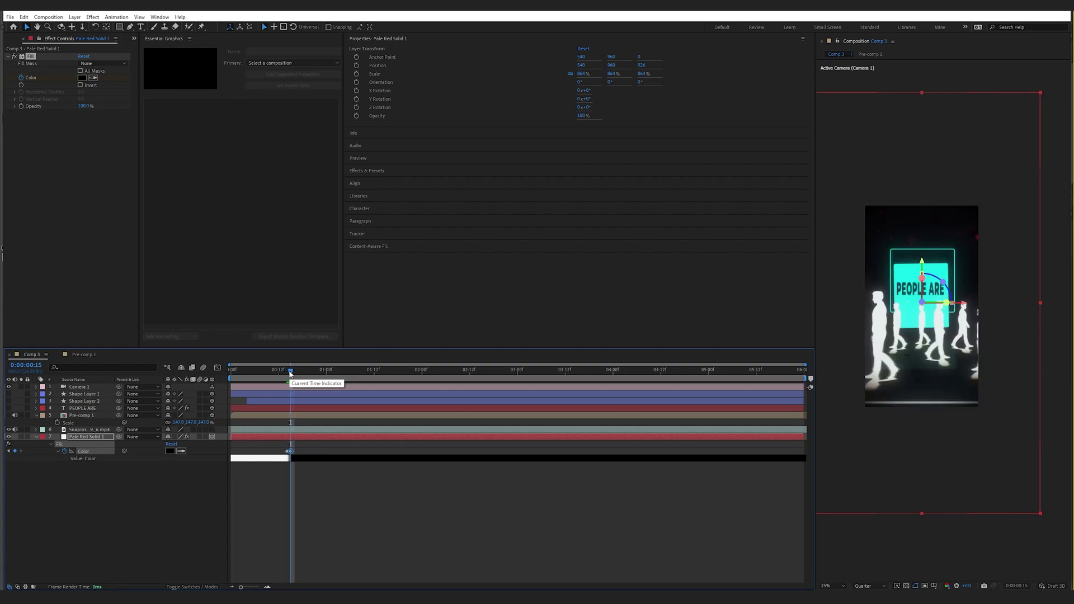
Show the outline square on Shape Layer 2 and apply a red Fill effect with a color keyframe at frame 15
key(=)
drag(306, 371, 307, 372)
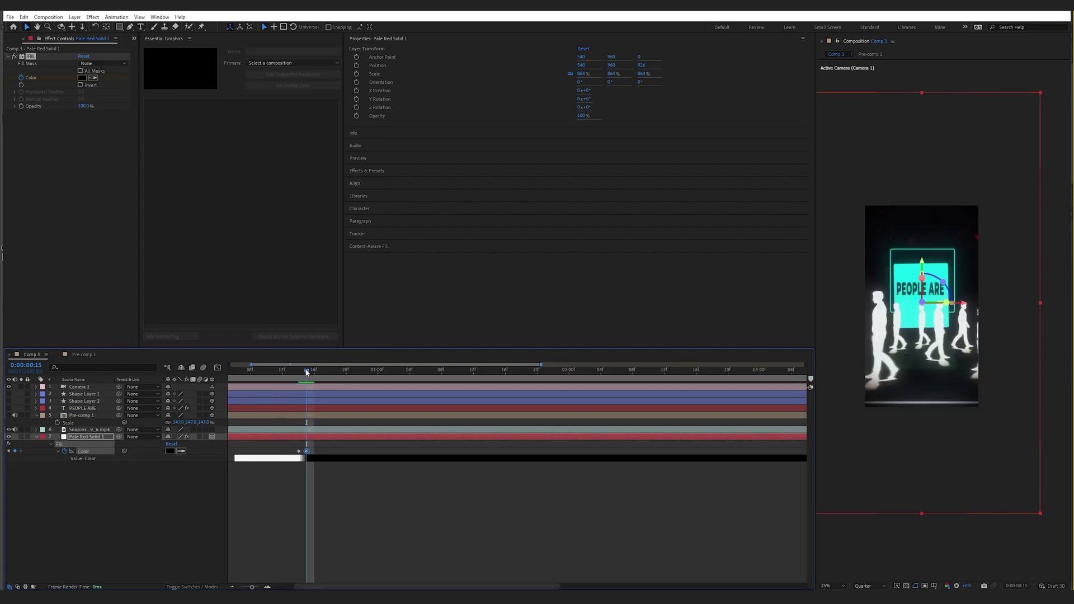
click(9, 401)
click(8, 401)
click(89, 401)
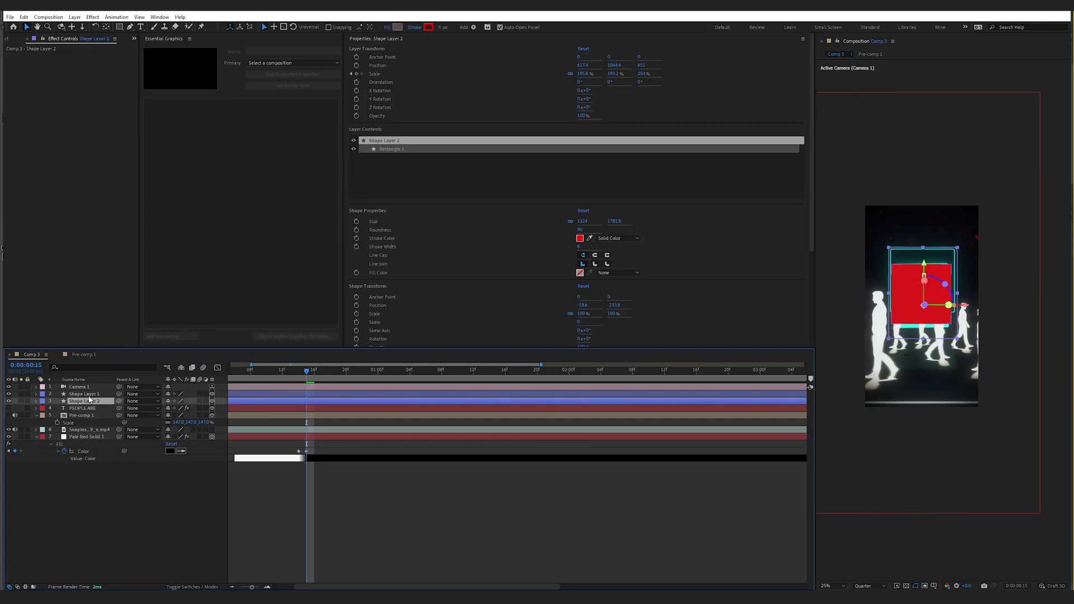
key(ctrl+space)
text(fill)
key(Return)
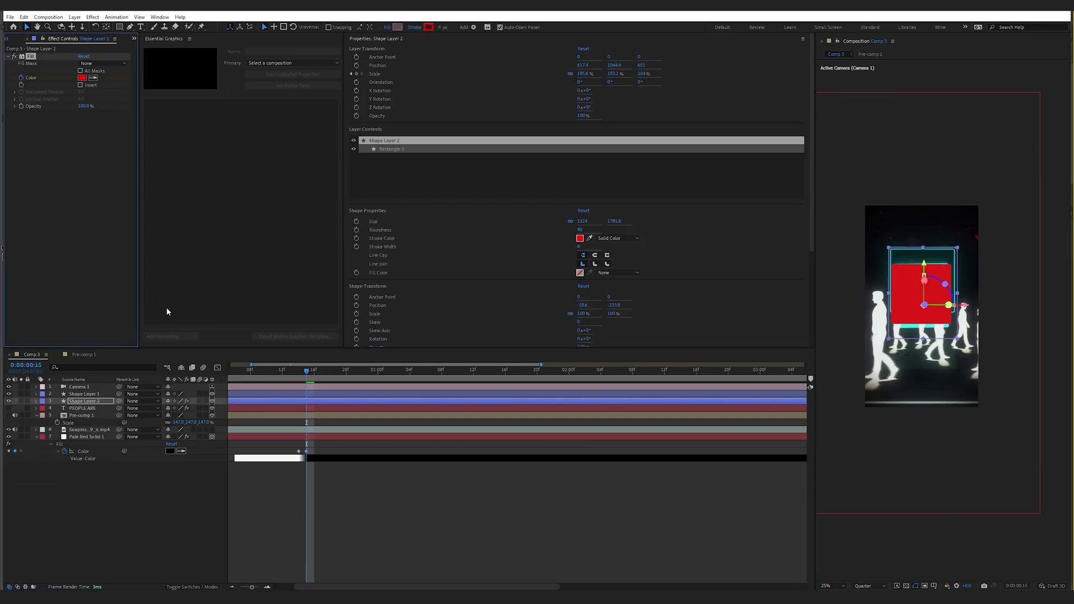
Keyframe Shape Layer 2's Fill color at frame 16 to the cyan sampled from the reference clip
key(u)
click(314, 372)
click(181, 415)
click(940, 255)
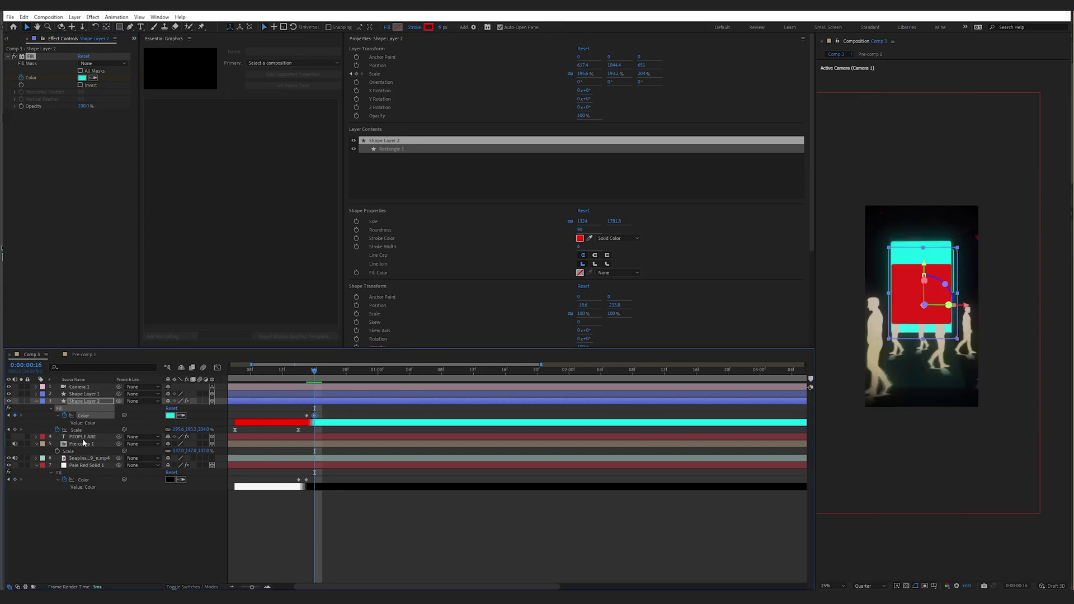
Paste the red-to-cyan Fill effect onto Shape Layer 1 at frame 15 and check the color switch
click(85, 394)
click(306, 373)
key(ctrl+v)
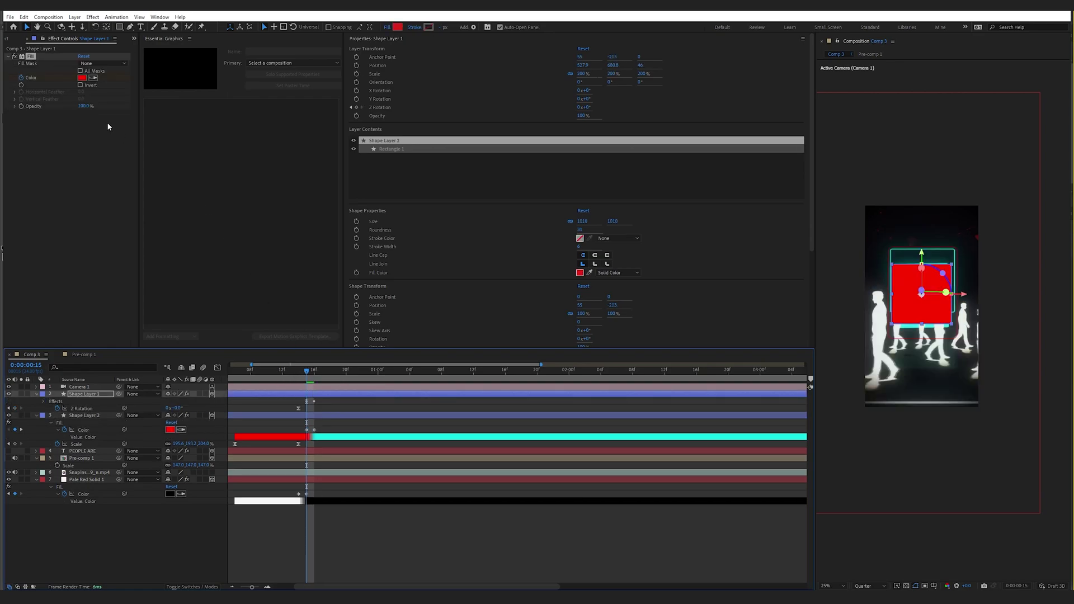
click(314, 373)
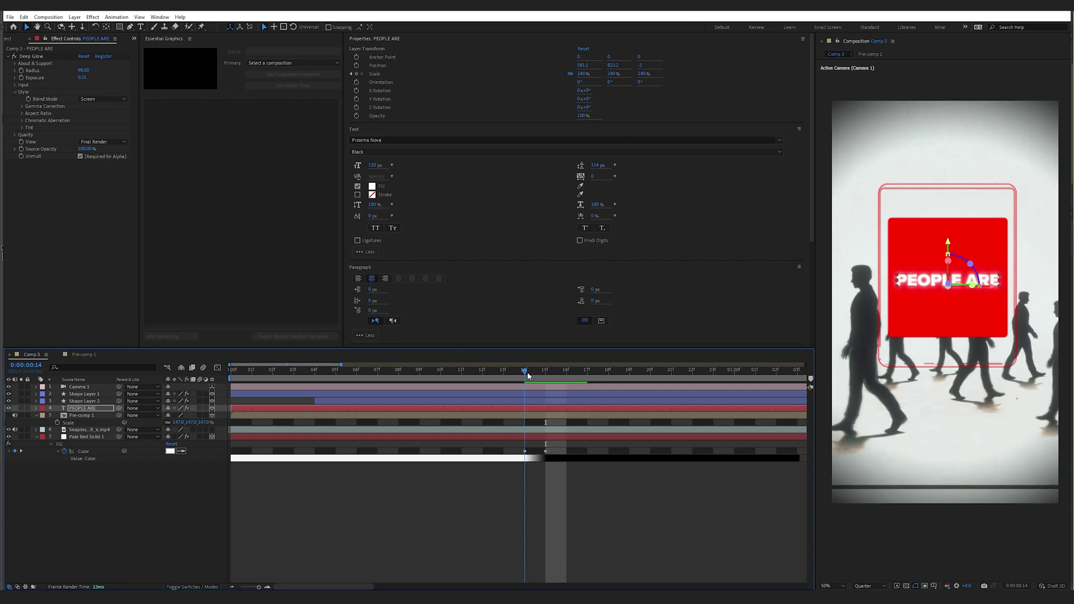
drag(527, 372, 546, 373)
Shorten the Shape Layer 2 outline at frame 15 with a scale keyframe and move it up to match the reference outline
click(441, 401)
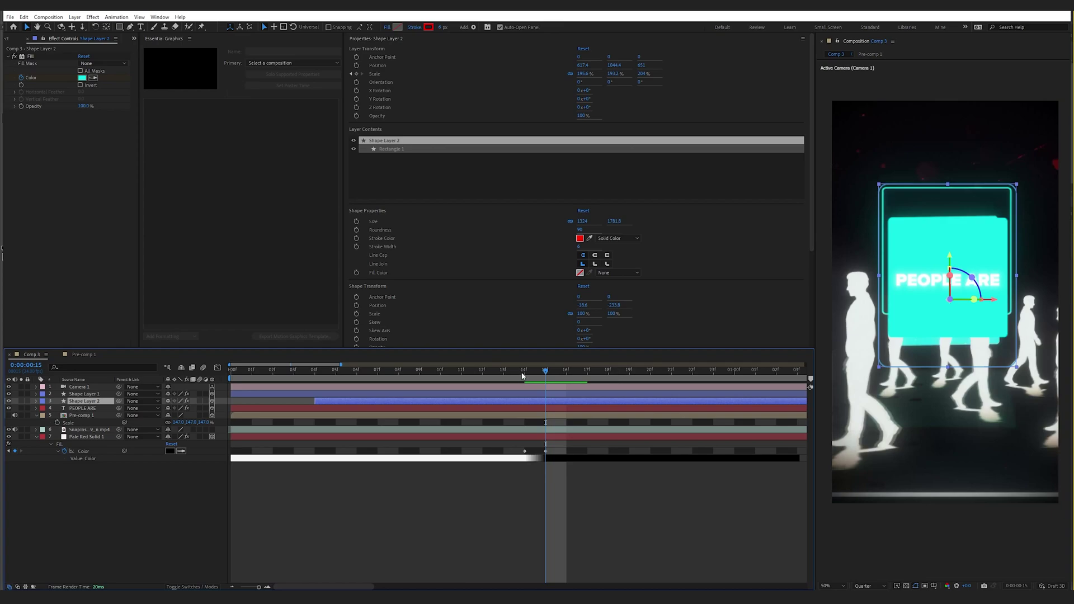
drag(525, 373, 540, 371)
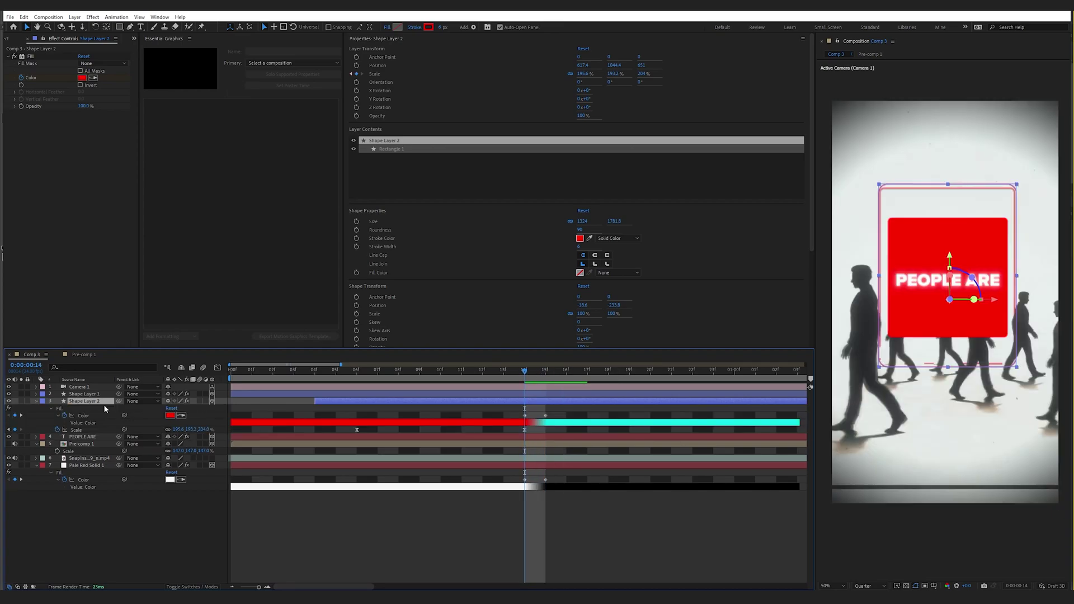
key(u)
click(37, 401)
key(s)
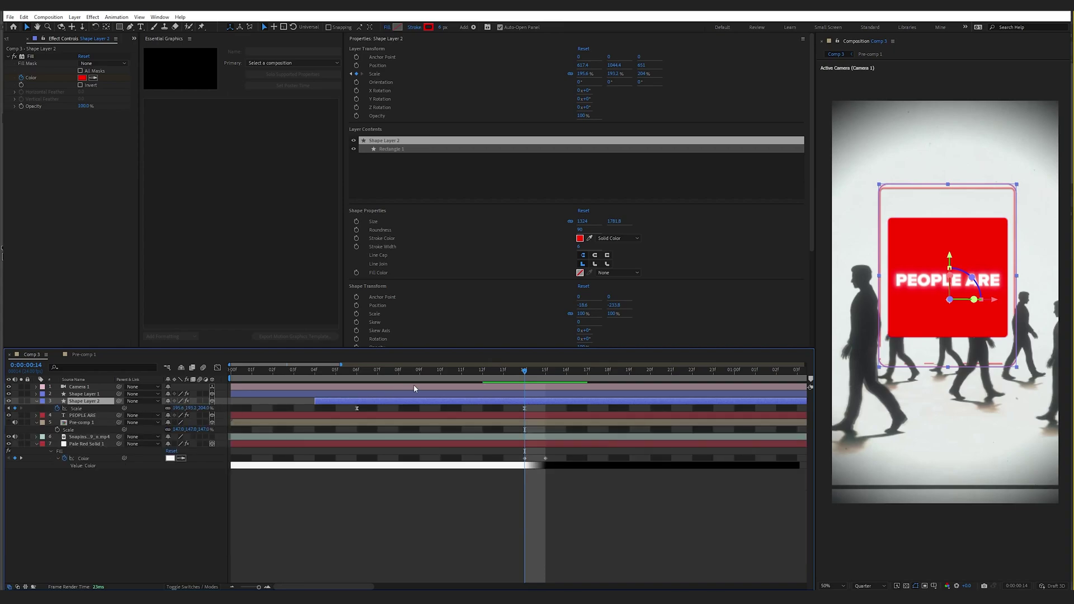
click(524, 408)
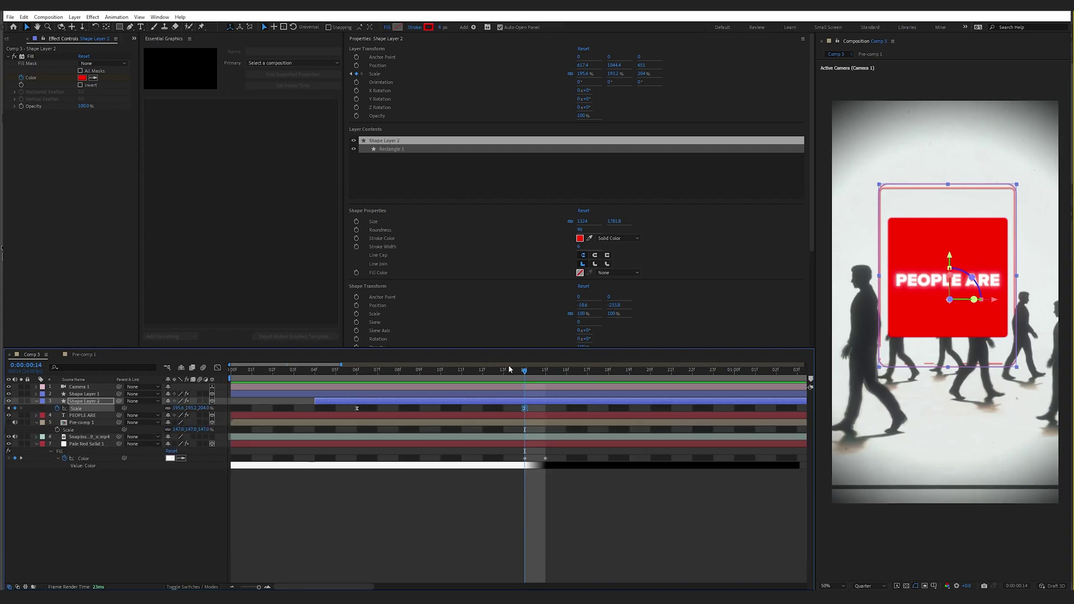
key(Page_Down)
drag(946, 367, 944, 346)
drag(949, 255, 949, 224)
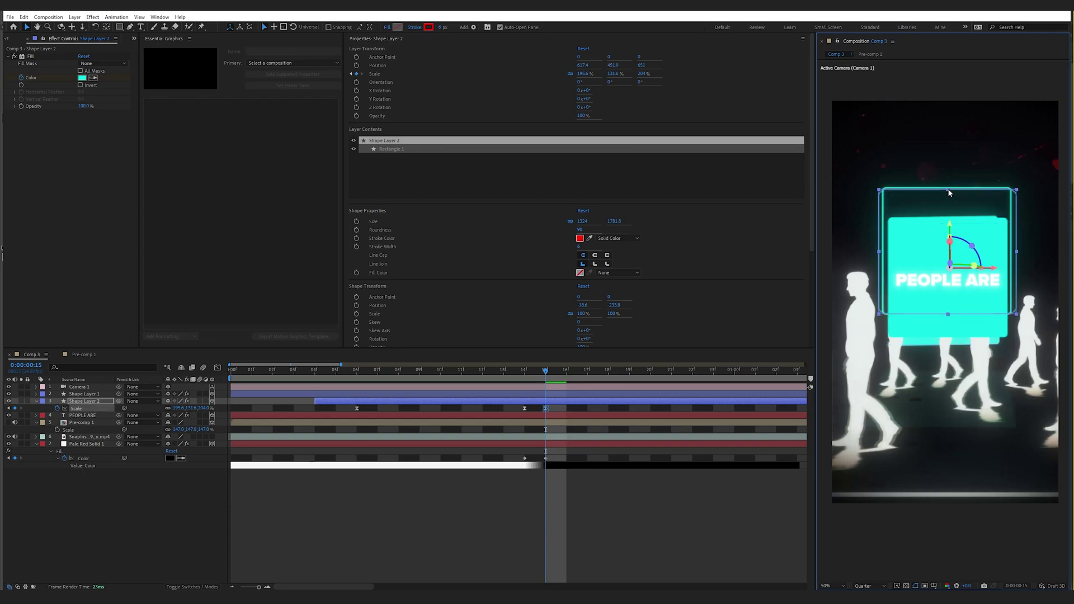
Keyframe the Shape Layer 2 position at frames 14 and 15, moving the outline back down at frame 14 to match the reference
key(Page_Up)
key(p)
click(57, 408)
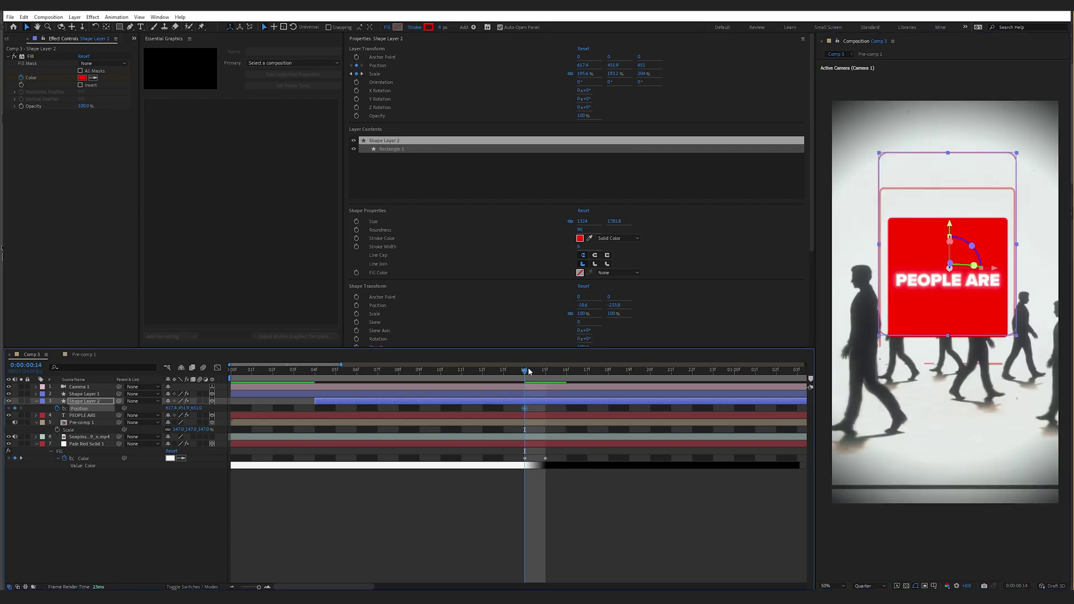
drag(528, 371, 545, 371)
click(15, 408)
key(Page_Up)
drag(931, 158, 932, 199)
mouse_move(526, 370)
mouse_down()
mouse_move(545, 372)
mouse_move(533, 371)
mouse_up()
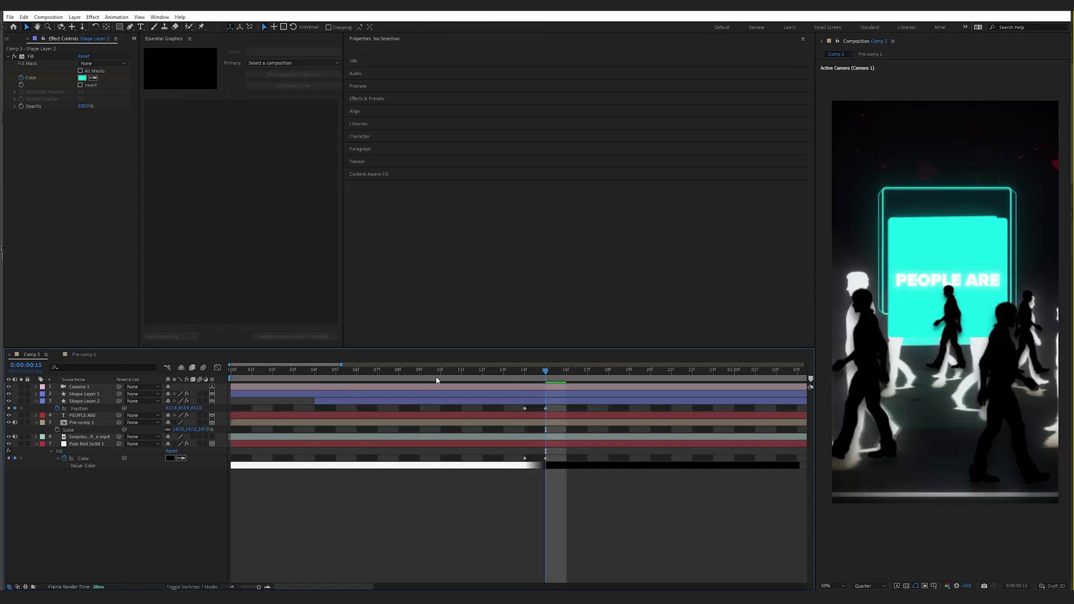
Apply a black Fill effect to Pre-comp 1 and keyframe its color at frame 14
mouse_move(537, 372)
mouse_down()
mouse_move(549, 376)
mouse_move(525, 374)
mouse_up()
click(87, 423)
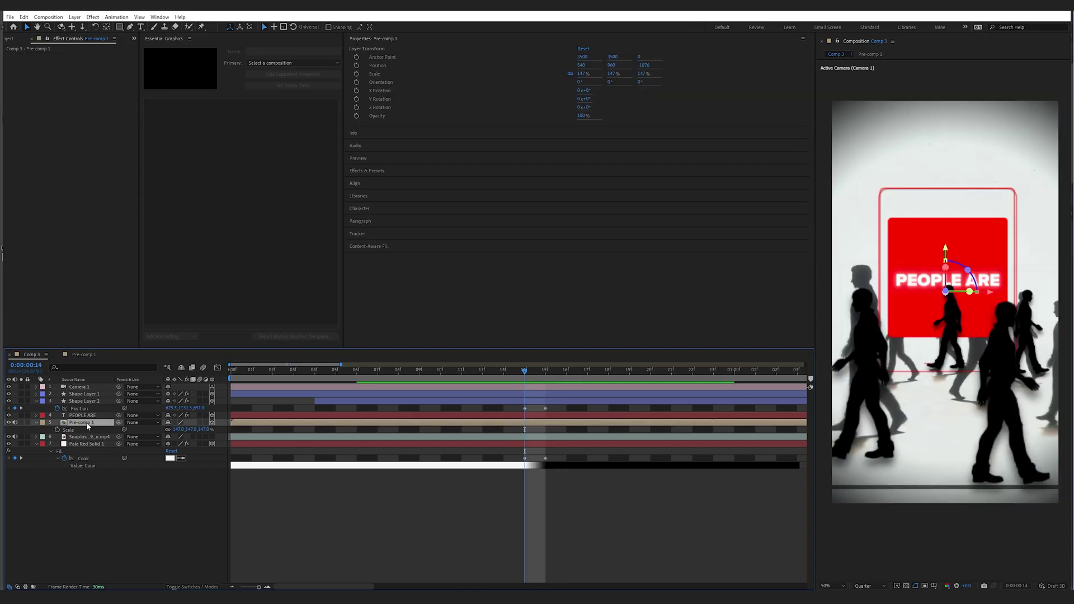
key(ctrl+space)
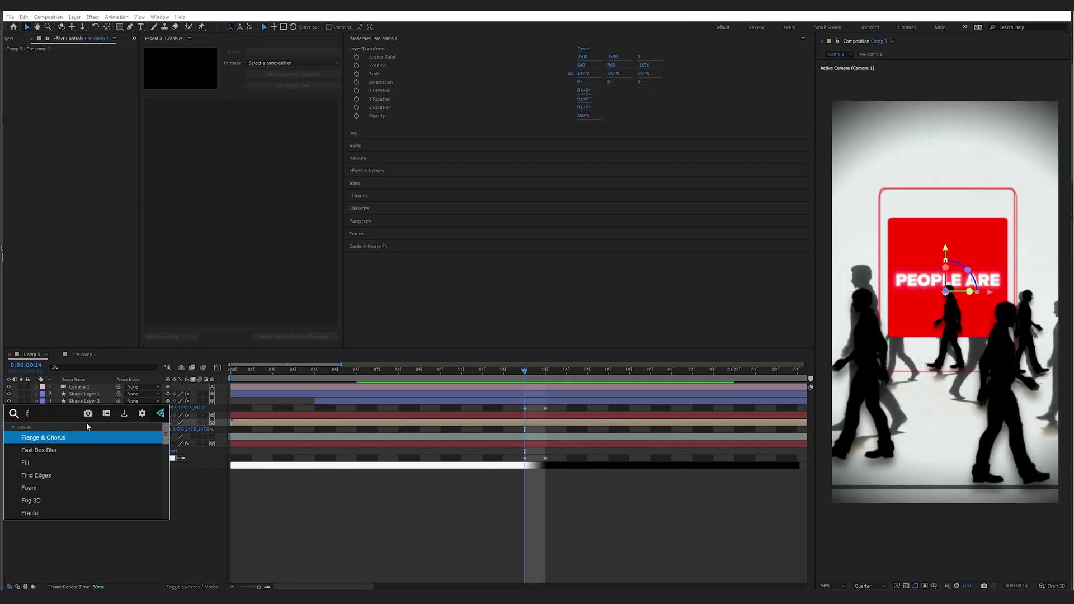
text(fill)
key(Return)
click(121, 85)
click(187, 72)
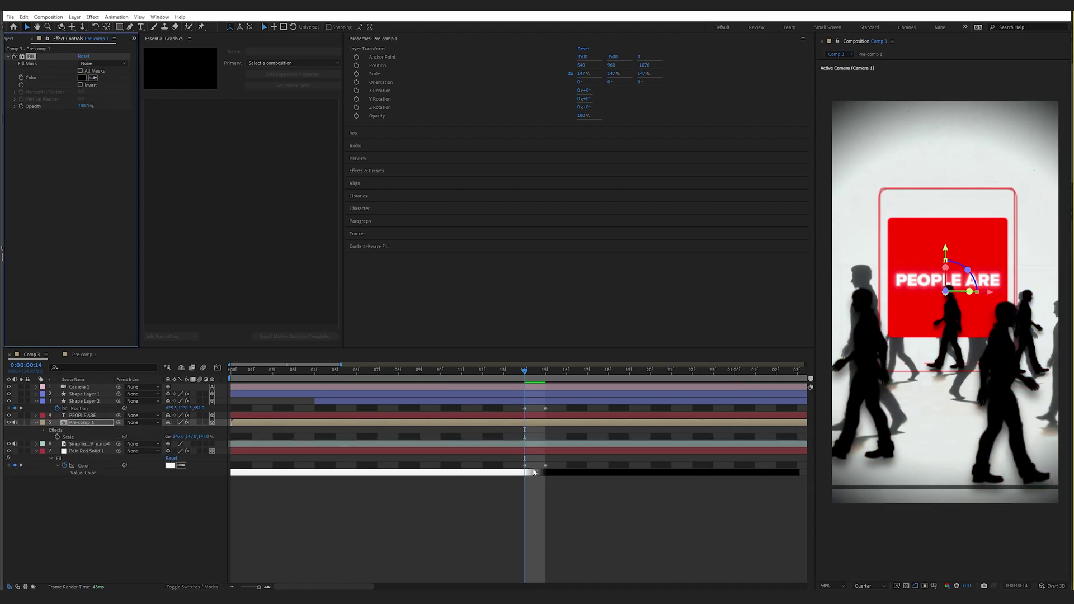
key(u)
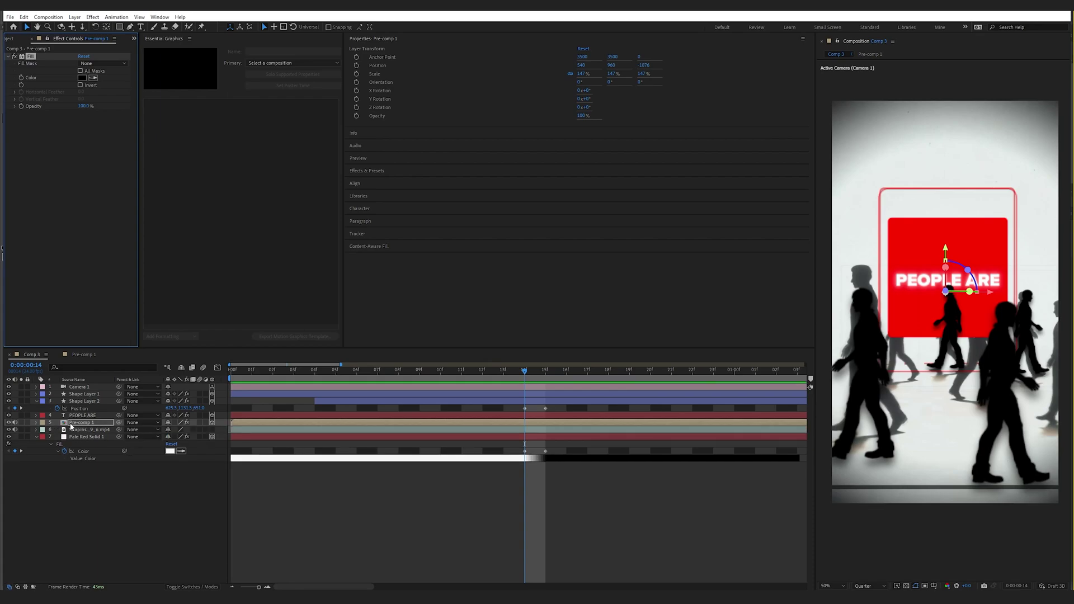
click(36, 422)
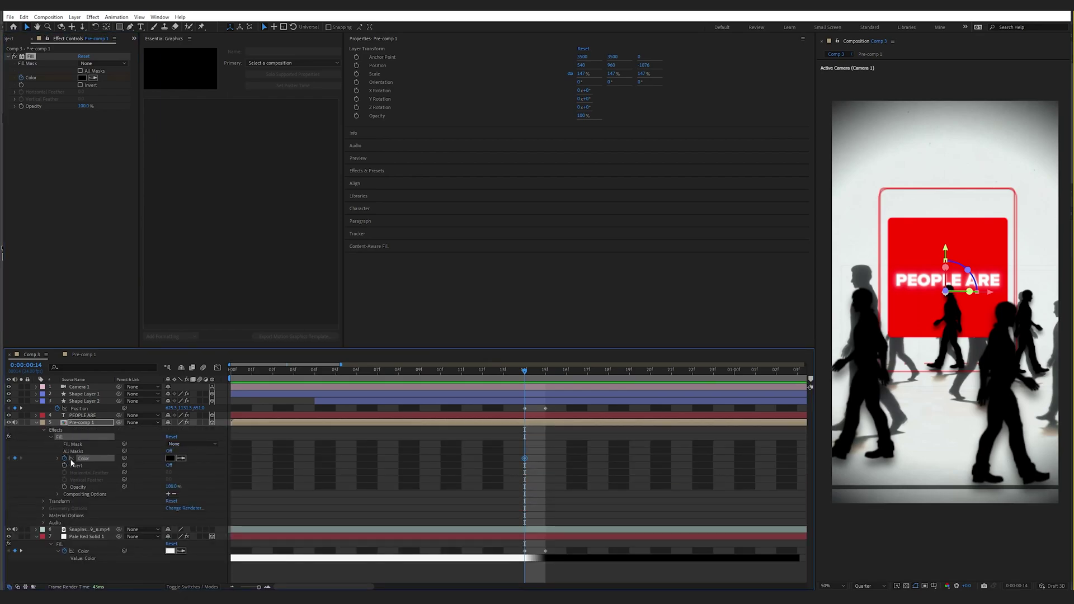
Keyframe the Fill color of Pre-comp 1 to white (FFFFFF) at frame 15
key(Page_Down)
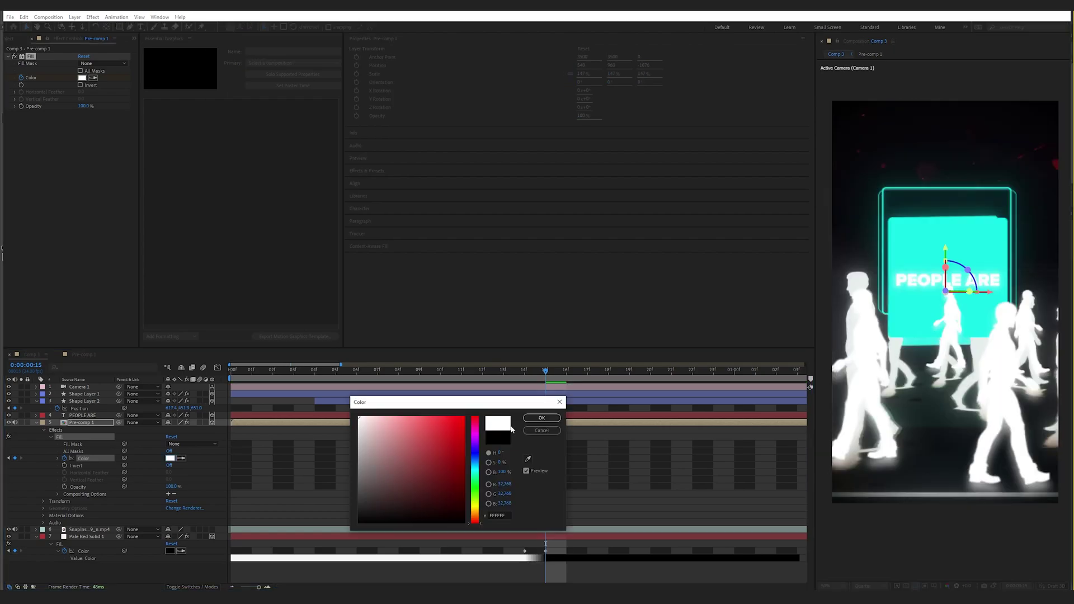
click(542, 419)
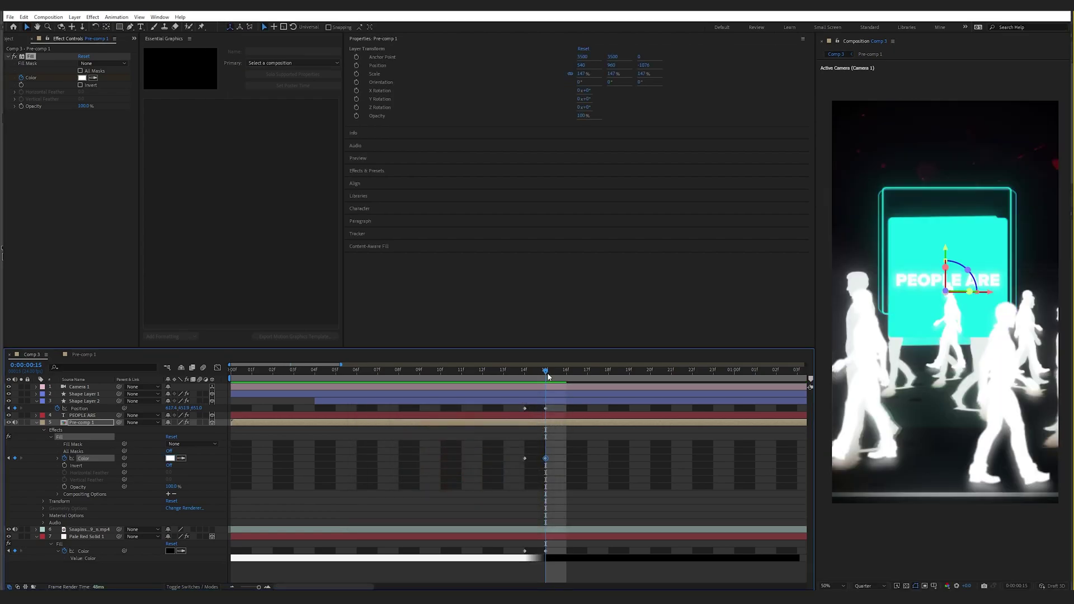
click(170, 458)
click(358, 422)
click(530, 420)
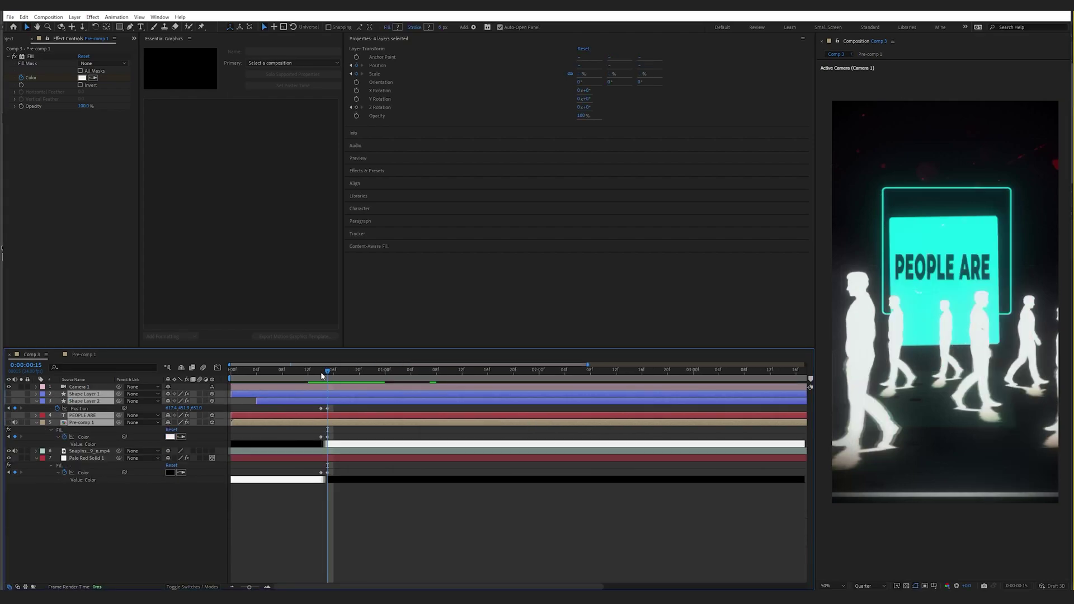
Compare frames 14 and 15 of the reference clip to examine how the title and colors change
click(321, 373)
click(328, 374)
click(320, 372)
click(326, 370)
click(321, 373)
click(327, 371)
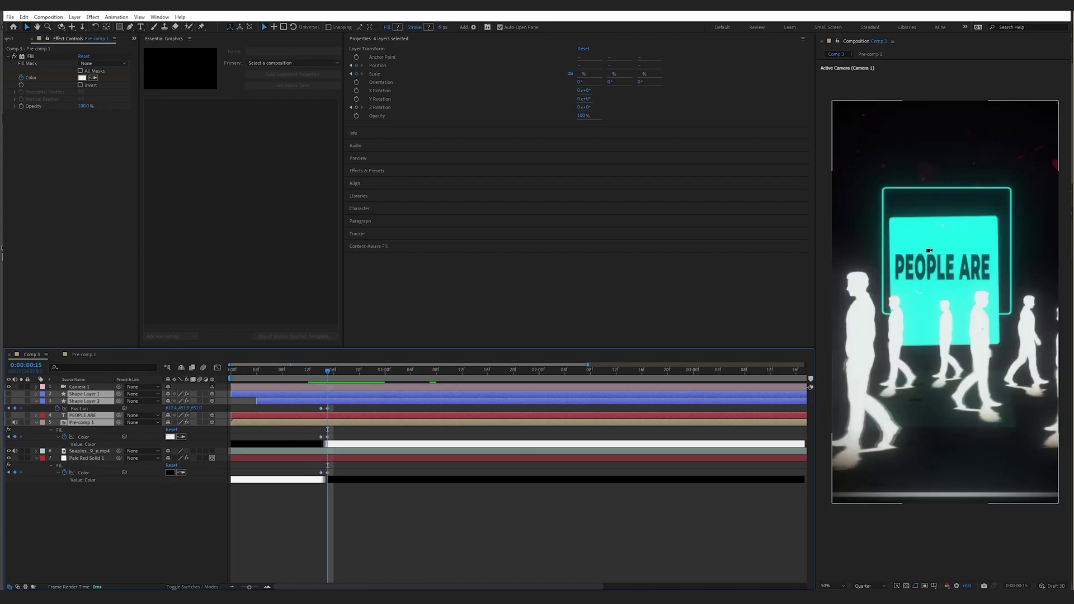
Split the PEOPLE ARE title layer at frame 14 and shift the cut between the two parts to frame 15
click(236, 415)
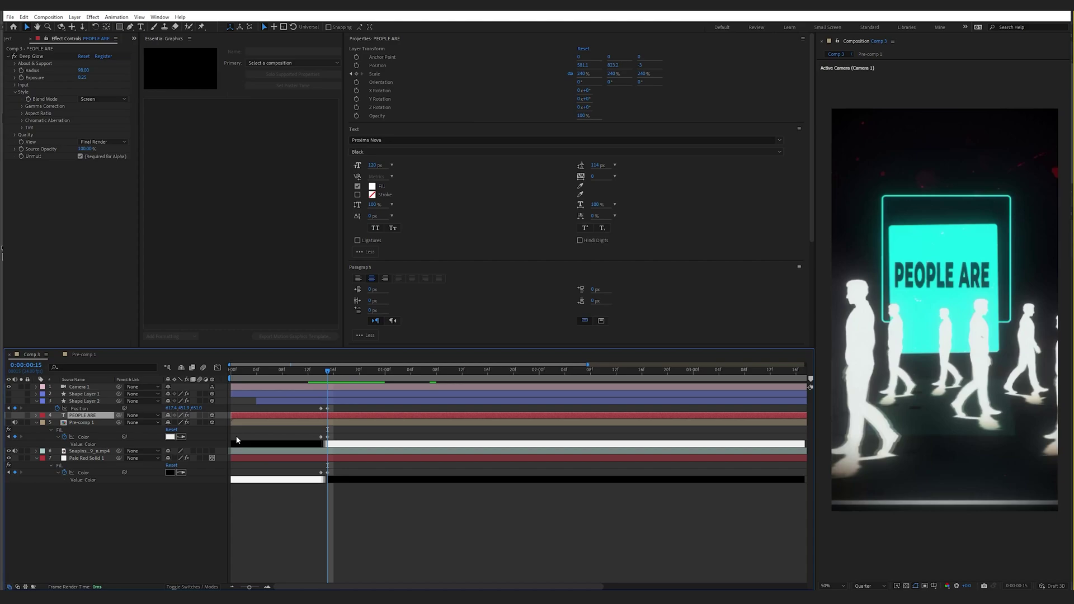
click(322, 371)
key(ctrl+shift+d)
drag(324, 373, 322, 375)
scroll(311, 408, up, 1)
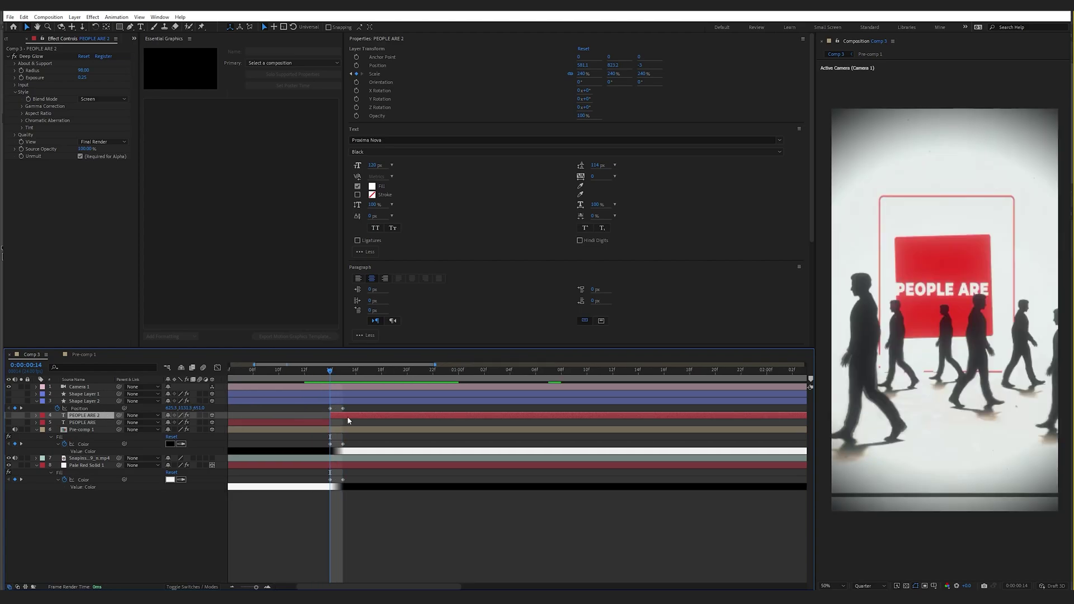
scroll(339, 414, up, 1)
mouse_move(330, 415)
mouse_down()
mouse_move(353, 419)
mouse_move(337, 422)
mouse_up()
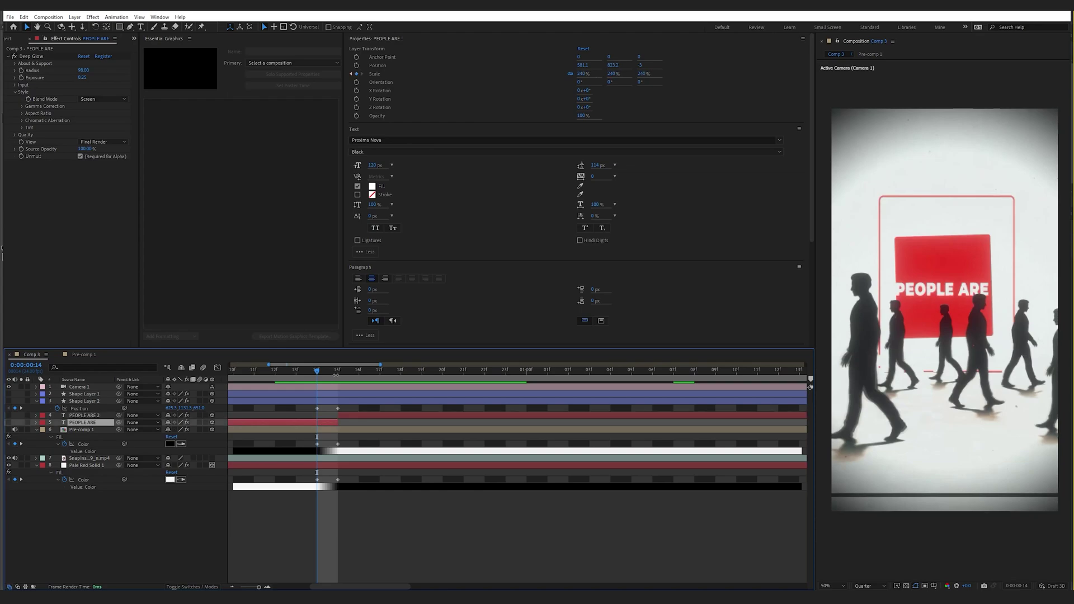
At frame 15, hide the reference clip and show both title parts, the two shape layers and the walkers pre-comp
click(337, 373)
click(84, 415)
click(8, 457)
drag(8, 422, 8, 415)
click(9, 401)
click(9, 394)
click(8, 430)
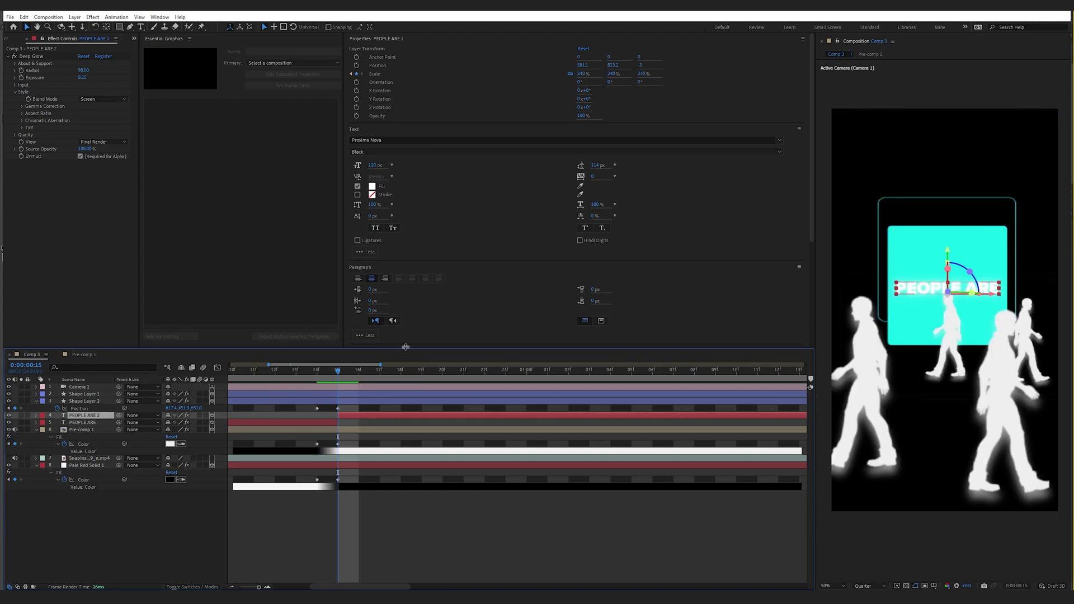
Set the text fill of PEOPLE ARE 2 to black (000000)
click(372, 186)
click(358, 522)
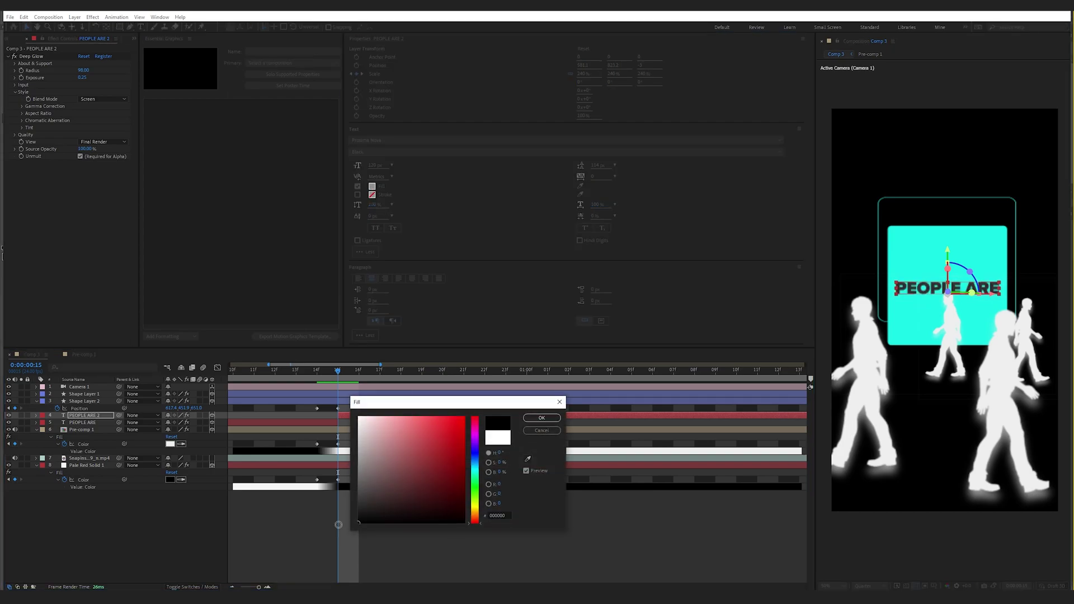
click(538, 419)
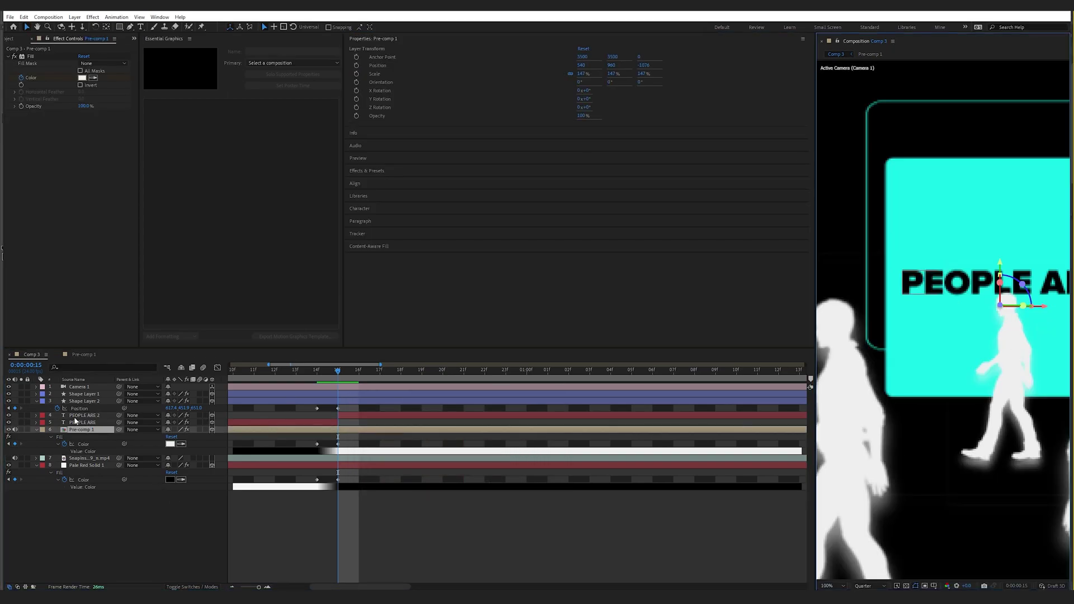
Stretch PEOPLE ARE 2 vertically to a 342% Y scale at frame 15 and nudge the title slightly upward on the cyan square
click(86, 422)
click(86, 416)
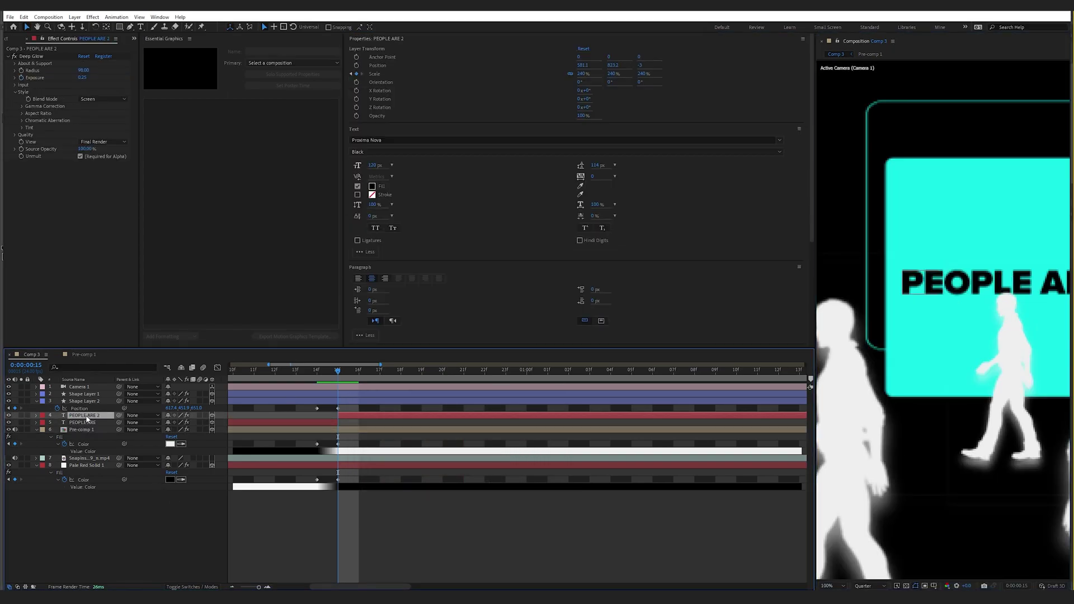
drag(846, 327, 856, 324)
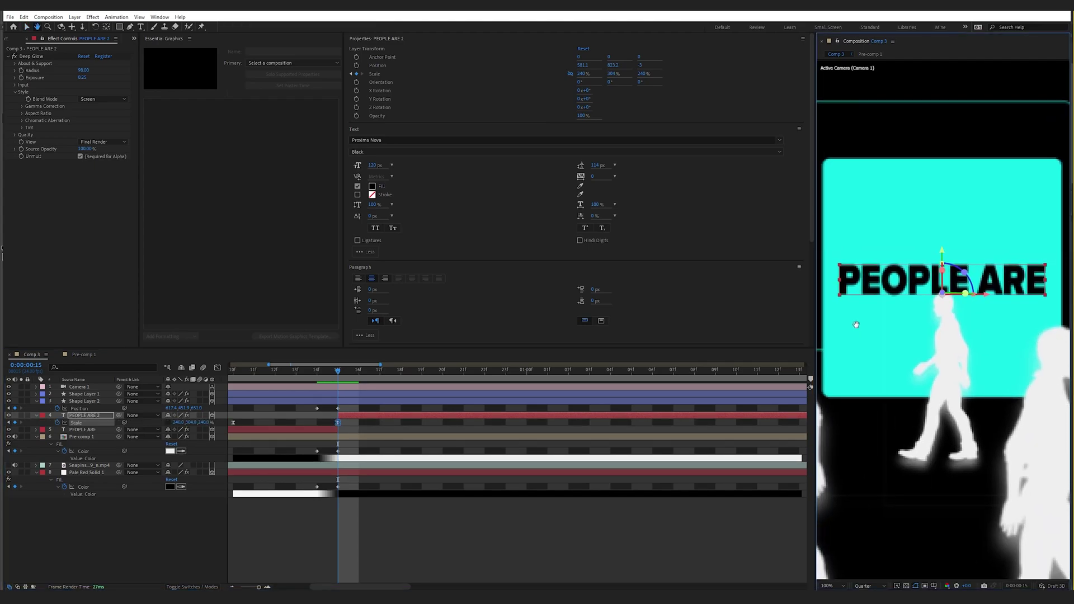
scroll(856, 324, down, 1)
scroll(857, 324, up, 1)
drag(190, 422, 212, 422)
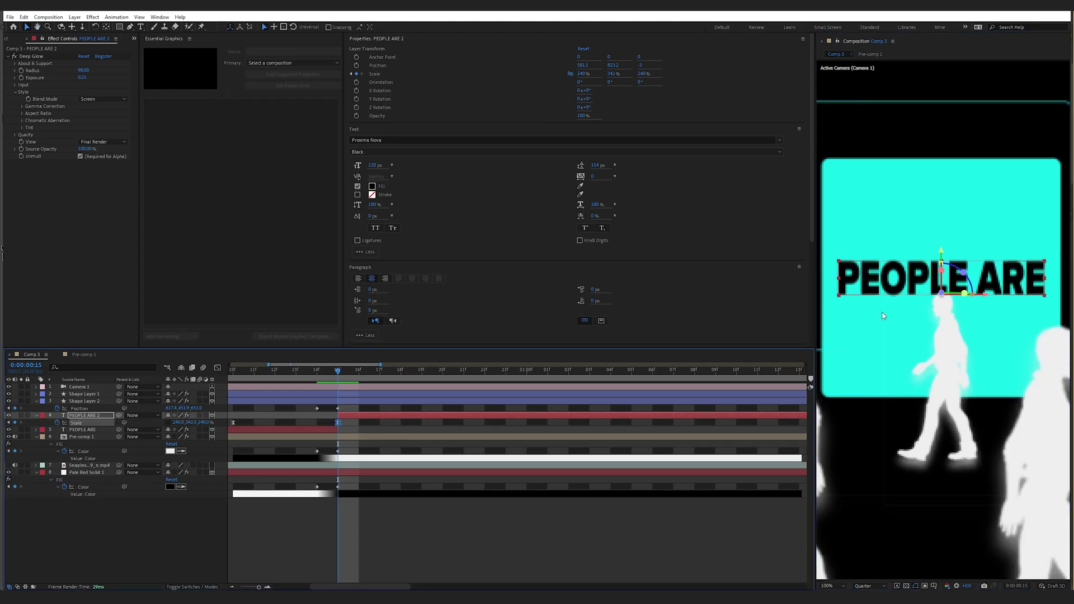
drag(895, 287, 896, 280)
Place Shape Layer 1 below Camera 1 with the reference hidden, and start a Scale keyframe on it at frame 14
drag(330, 372, 344, 366)
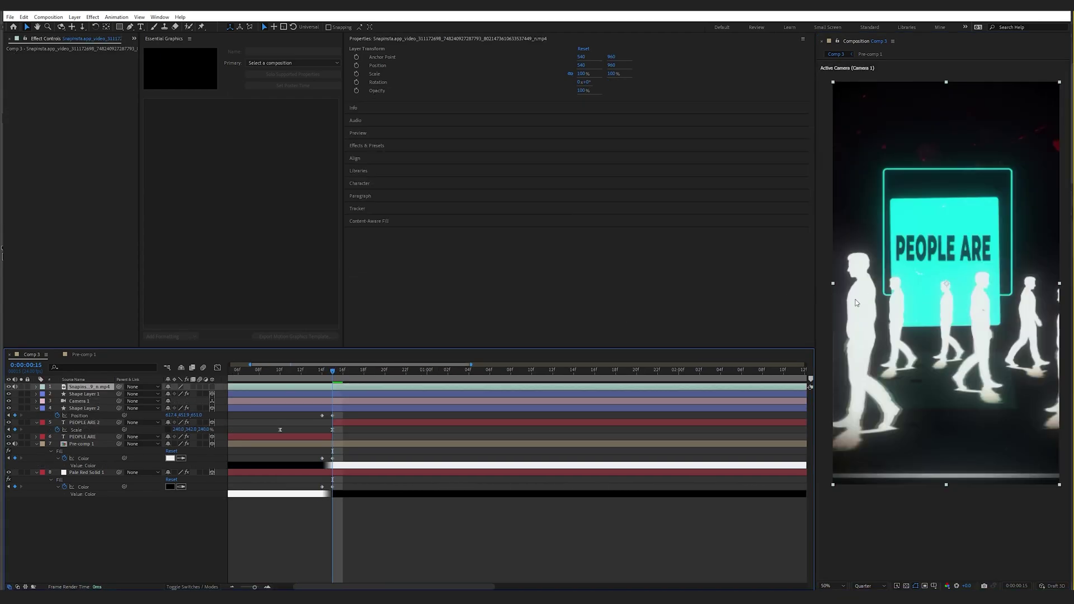
drag(323, 370, 332, 371)
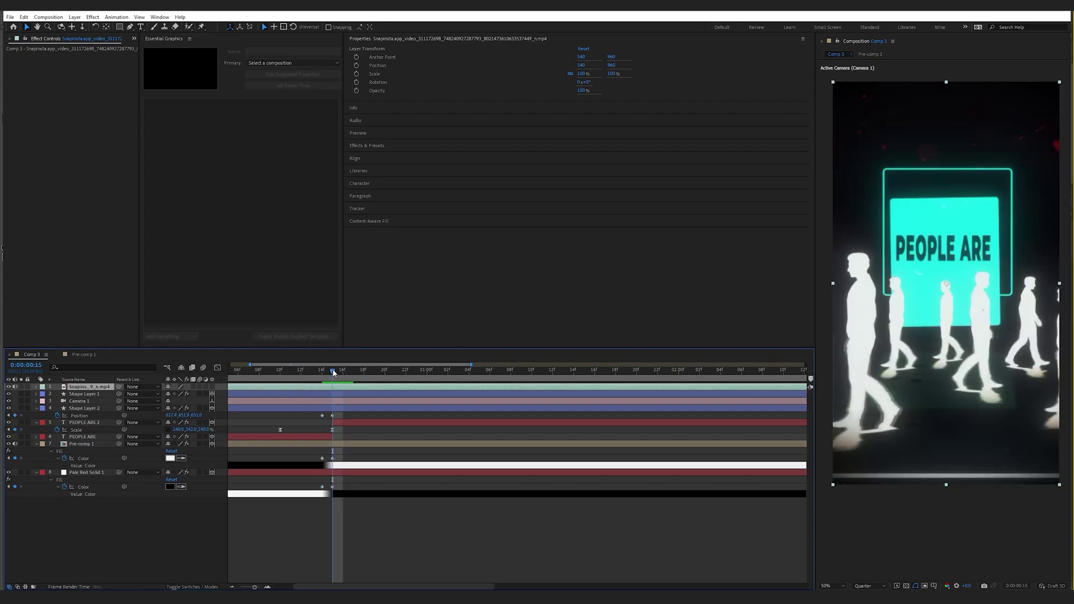
click(9, 387)
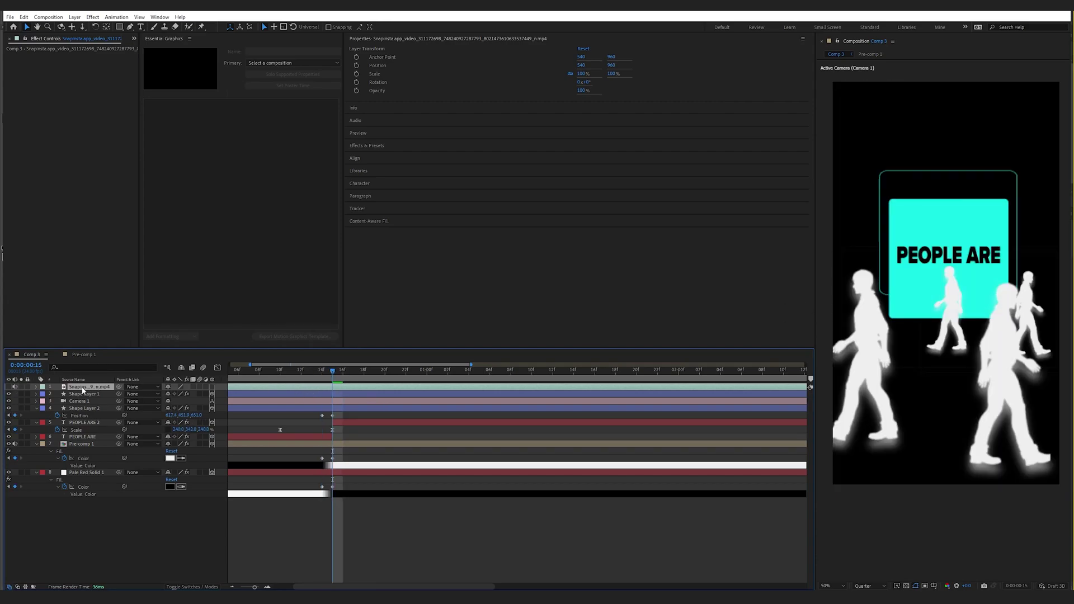
drag(93, 394, 84, 407)
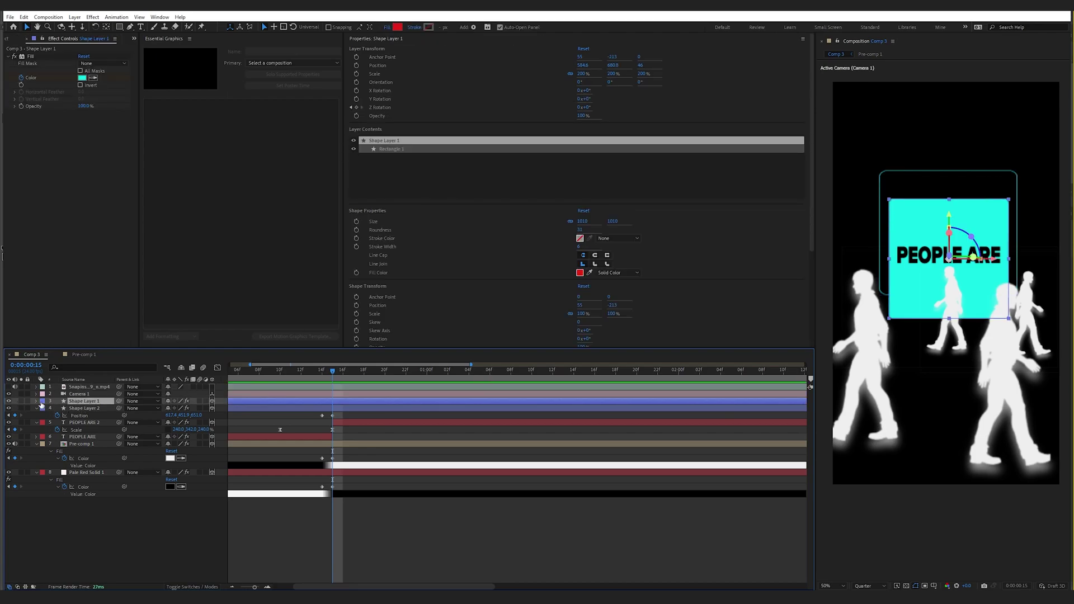
key(s)
key(Page_Up)
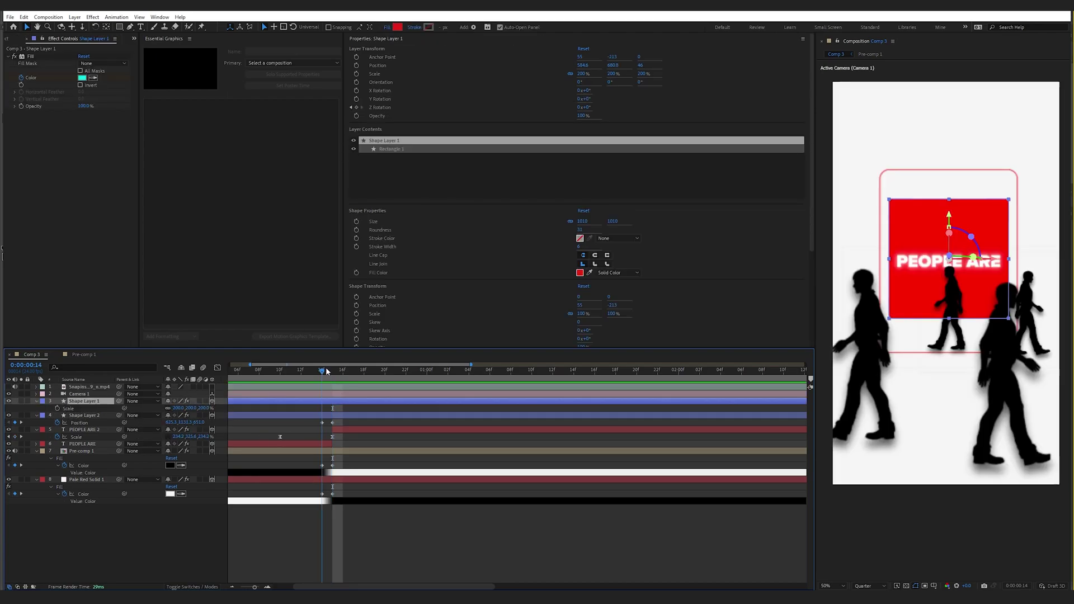
click(57, 408)
At frame 15, unlink Shape Layer 1's scale, stretch it vertically to 252% and compare it with the reference clip
key(Page_Down)
click(168, 407)
drag(190, 408, 220, 408)
click(9, 387)
click(9, 386)
click(9, 386)
click(9, 386)
key(Page_Up)
key(Page_Down)
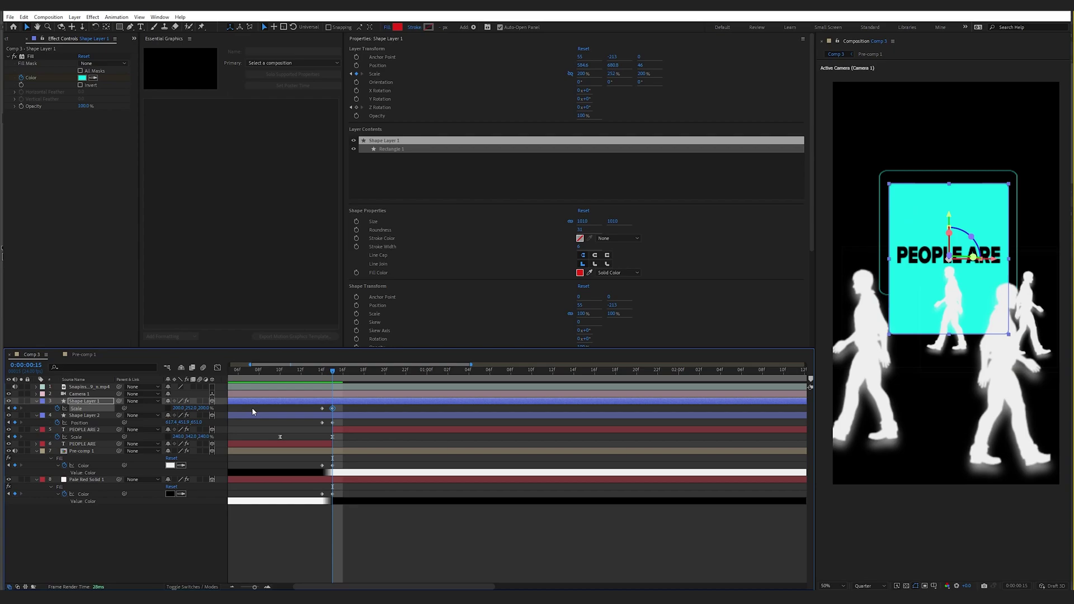
Adjust Shape Layer 1's position at frame 15 and set its vertical scale to 230.9%
key(p)
drag(172, 407, 167, 410)
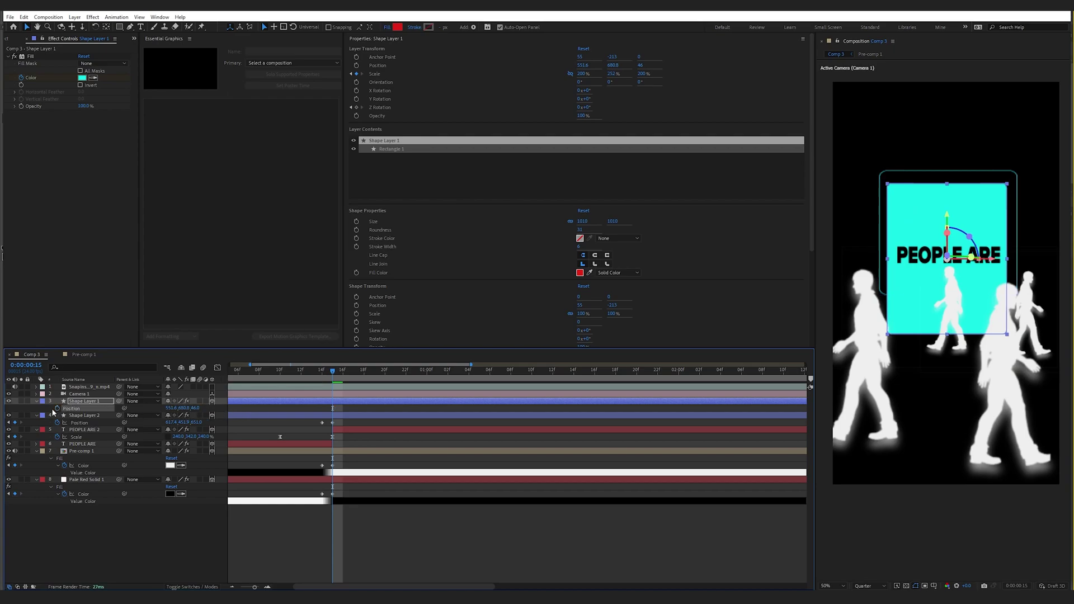
key(s)
Check frames 14 to 16 of the reference clip and trim the PEOPLE ARE 2 layer to end at frame 16
click(325, 371)
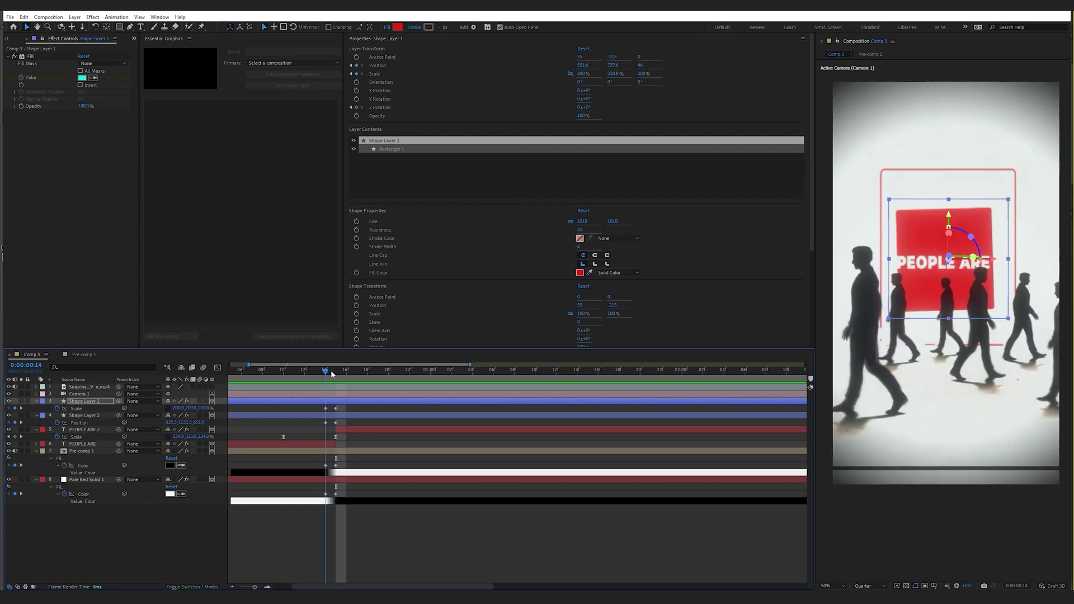
click(336, 372)
click(346, 372)
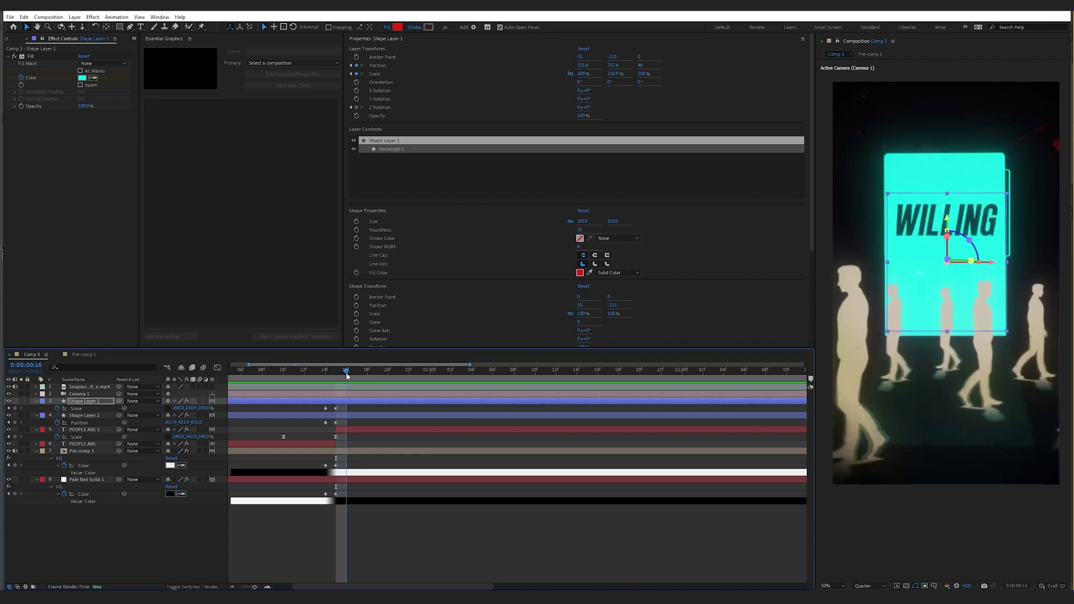
click(340, 372)
click(346, 372)
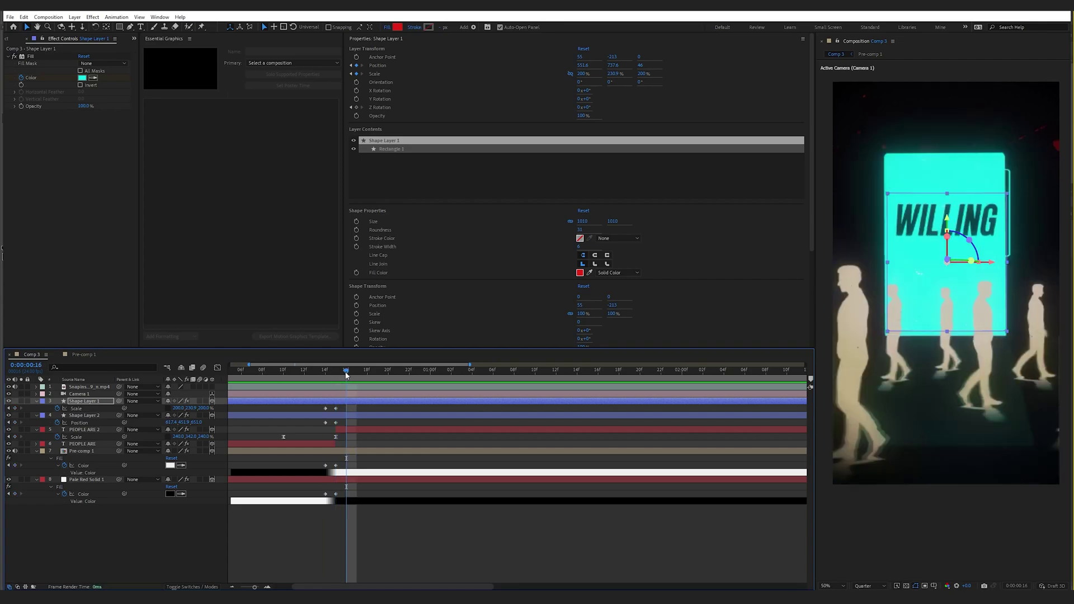
click(358, 430)
key(semicolon)
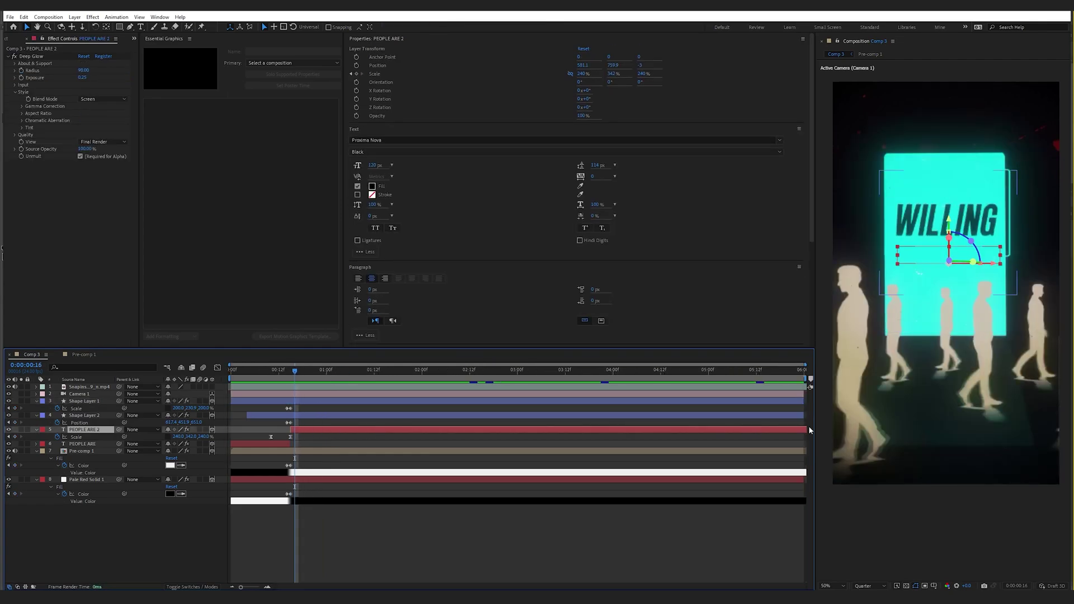
drag(805, 429, 293, 435)
scroll(282, 404, up, 5)
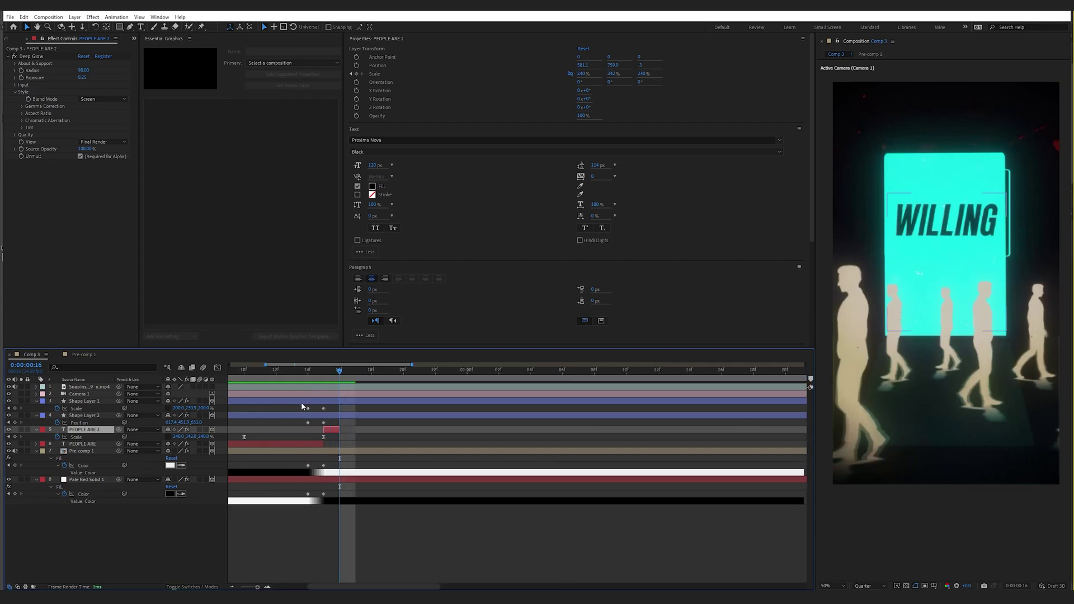
Duplicate PEOPLE ARE 2 and place the copy directly after it, starting at frame 16
mouse_move(328, 372)
mouse_down()
mouse_move(309, 375)
mouse_move(327, 381)
mouse_up()
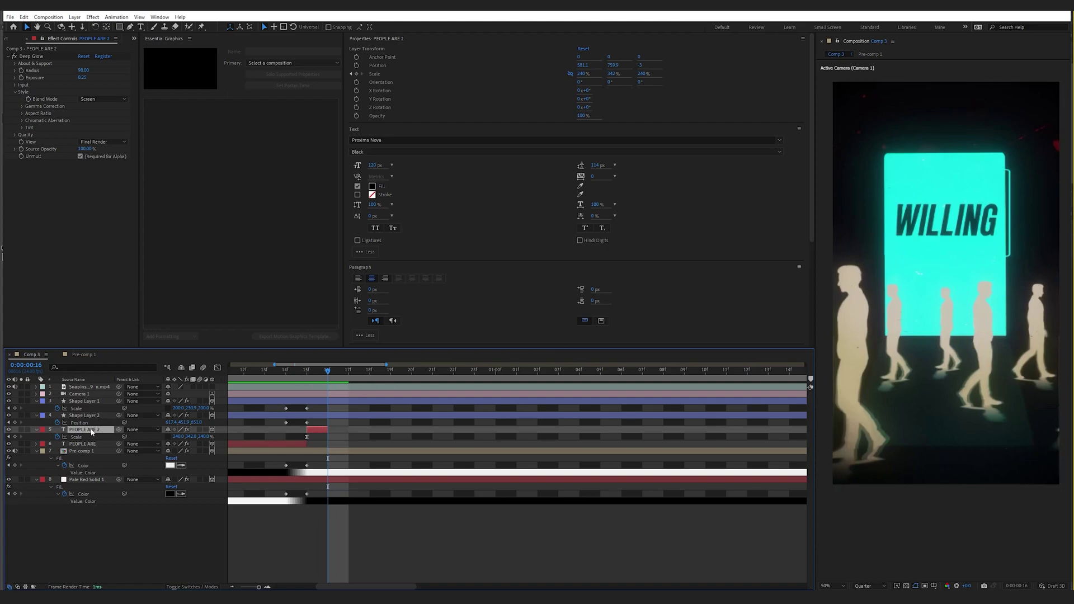
key(ctrl+d)
key(p)
click(312, 374)
click(319, 374)
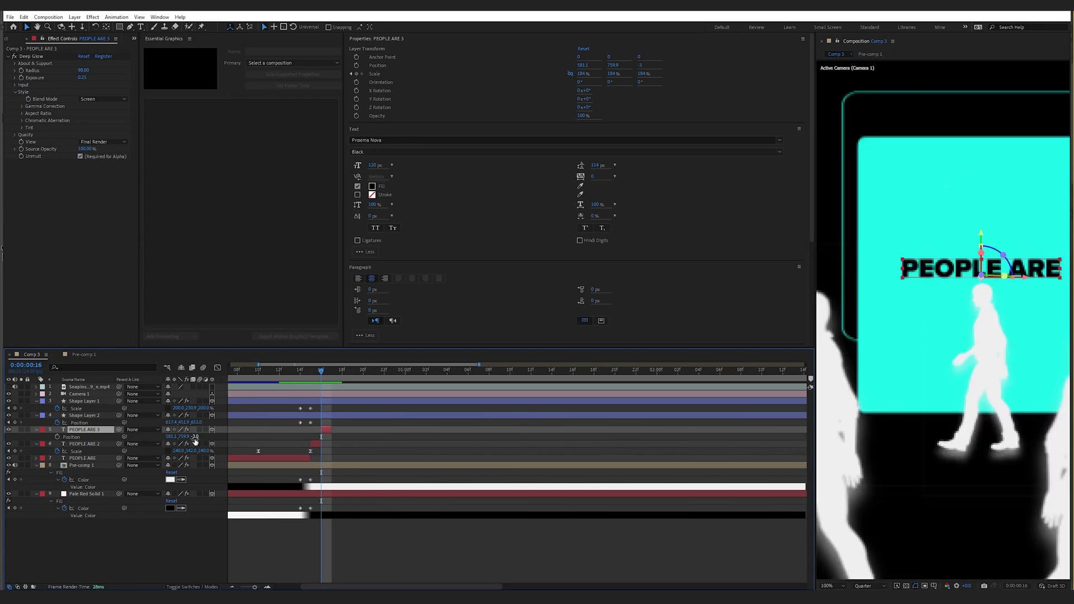
Set the duplicated title's scale uniformly to 253% at frame 16, discarding the trial position change
drag(199, 438, 216, 436)
key(ctrl+z)
click(168, 437)
drag(207, 438, 246, 438)
scroll(845, 288, down, 2)
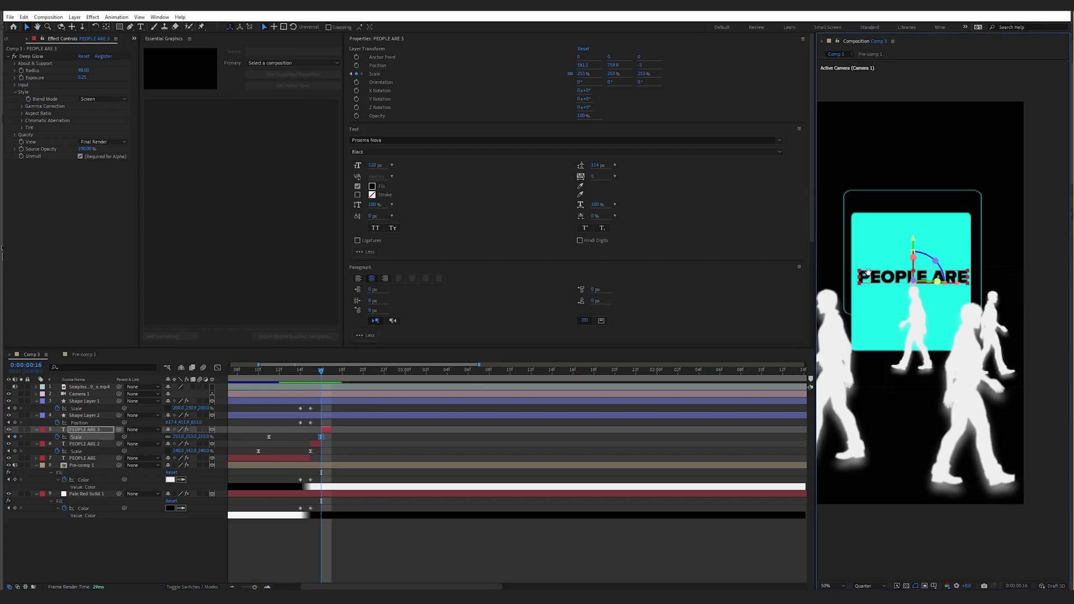
Change the duplicated title's font to Oblique Sans Bold Italic and its text to WILLING
click(417, 140)
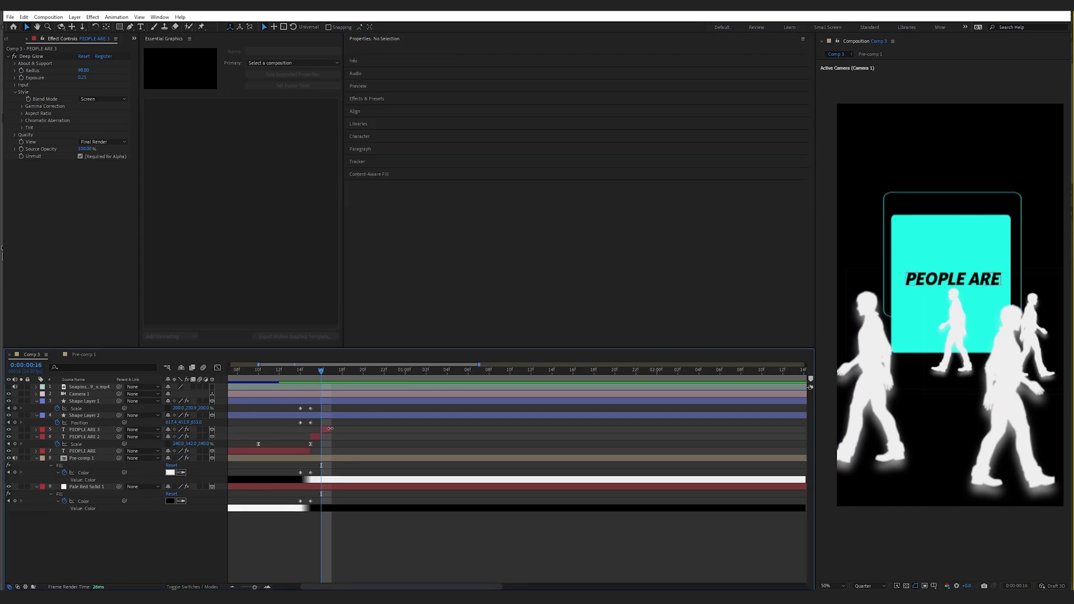
click(324, 427)
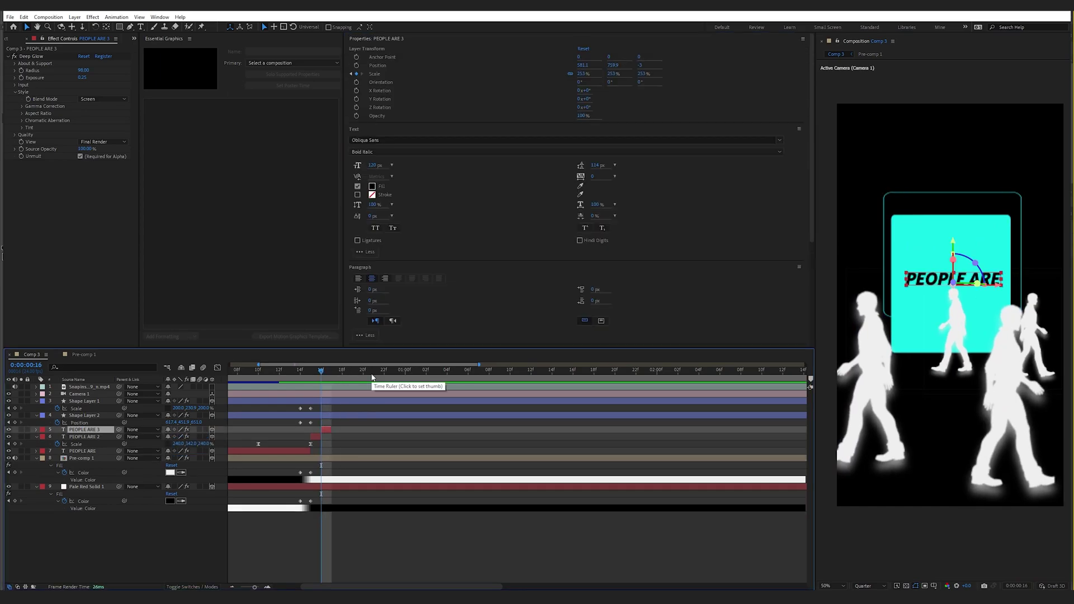
key(ctrl+t)
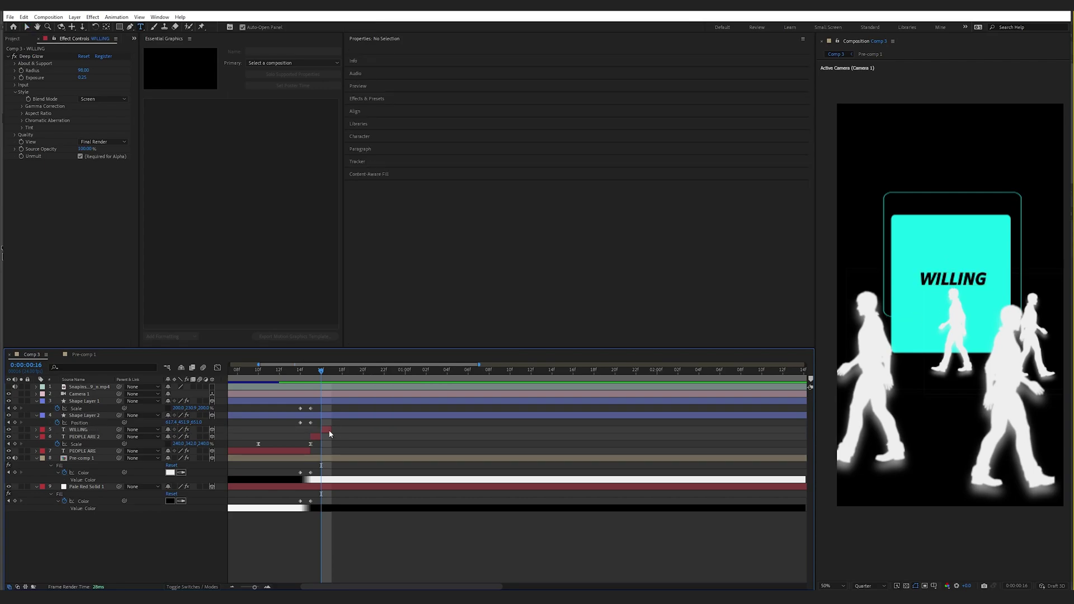
click(329, 429)
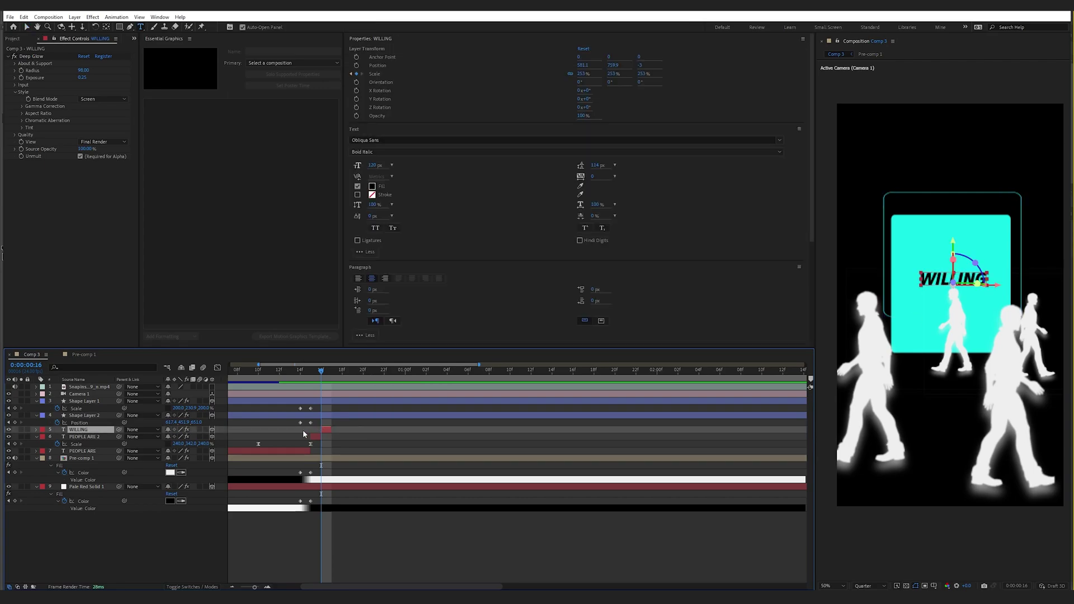
Enlarge the WILLING title to 418%, raise it on the cyan square and compare it with the reference clip
key(s)
drag(953, 275, 950, 263)
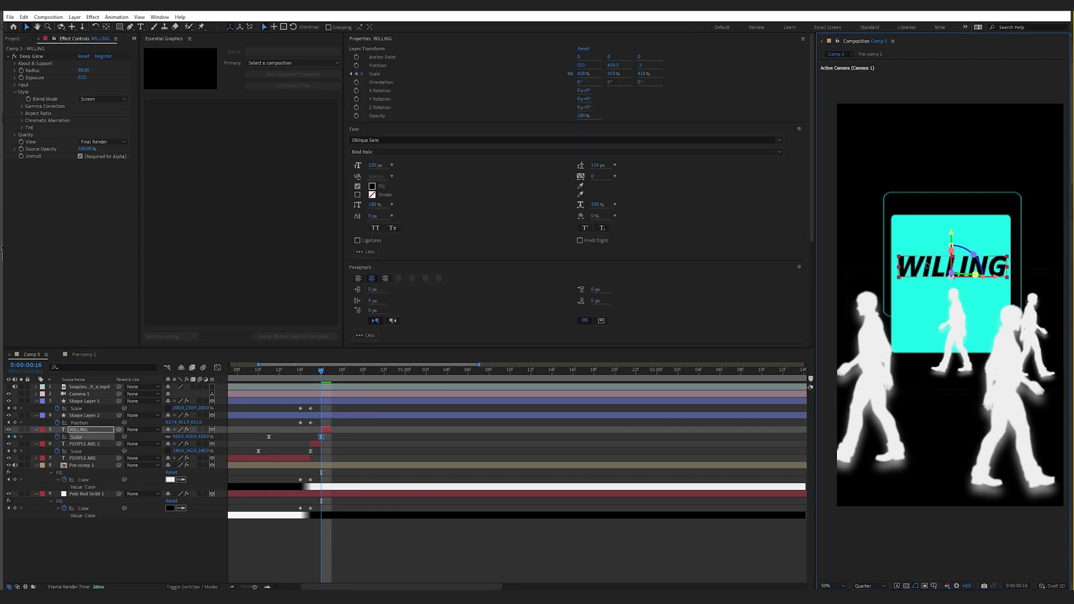
click(8, 386)
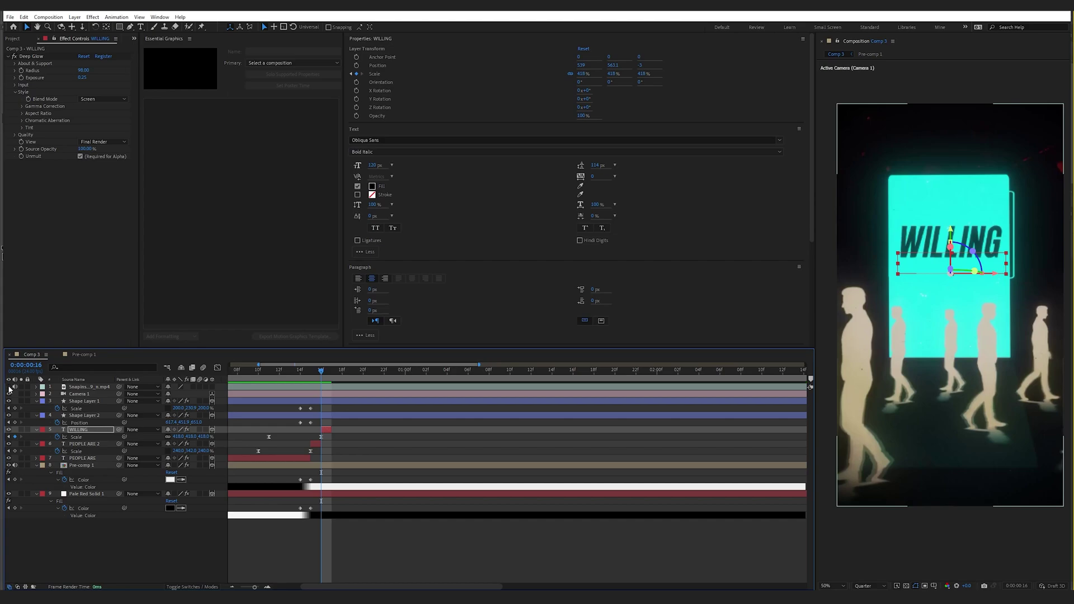
click(8, 387)
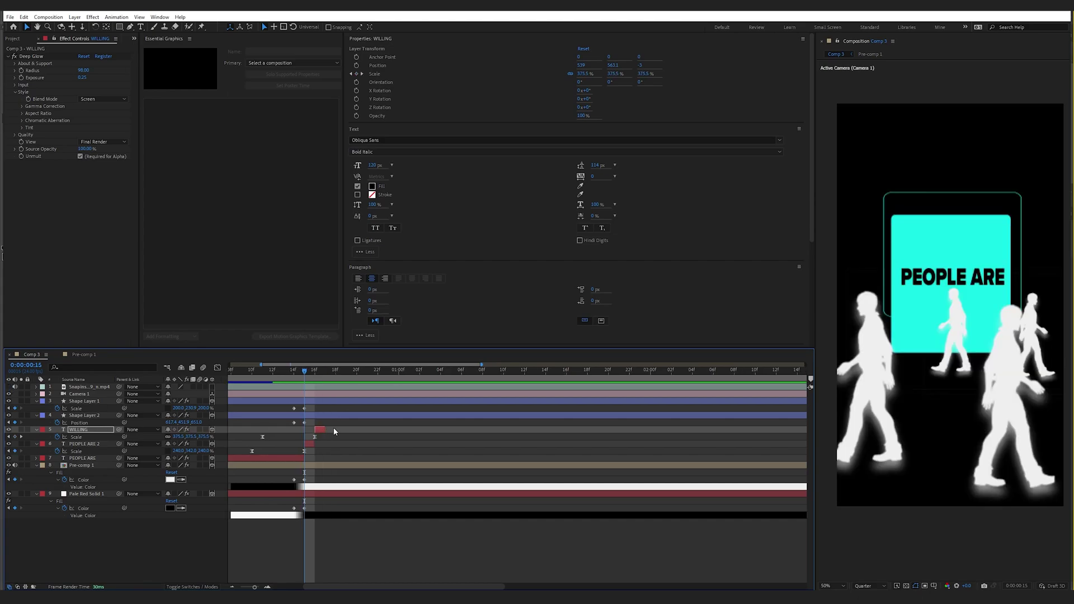
Extend the WILLING layer to end at about 01:04f and check the frames around 16 to 18 against the reference
drag(325, 429, 441, 429)
drag(312, 381, 338, 375)
key(minus)
click(353, 376)
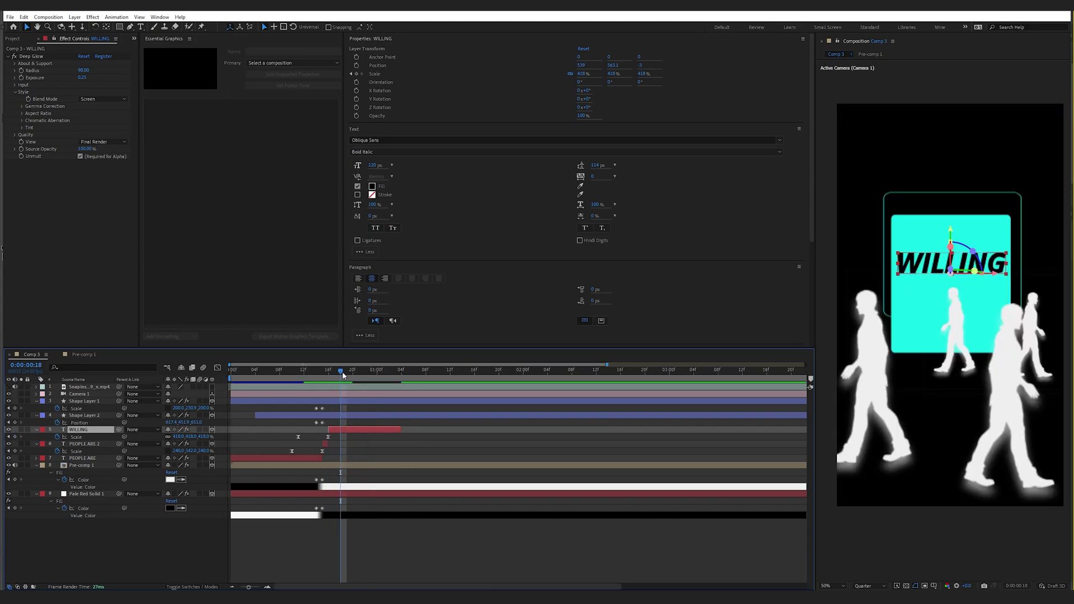
mouse_move(341, 375)
mouse_down()
mouse_move(311, 375)
mouse_move(341, 374)
mouse_up()
mouse_move(341, 371)
mouse_down()
mouse_move(316, 369)
mouse_move(337, 368)
mouse_up()
click(8, 386)
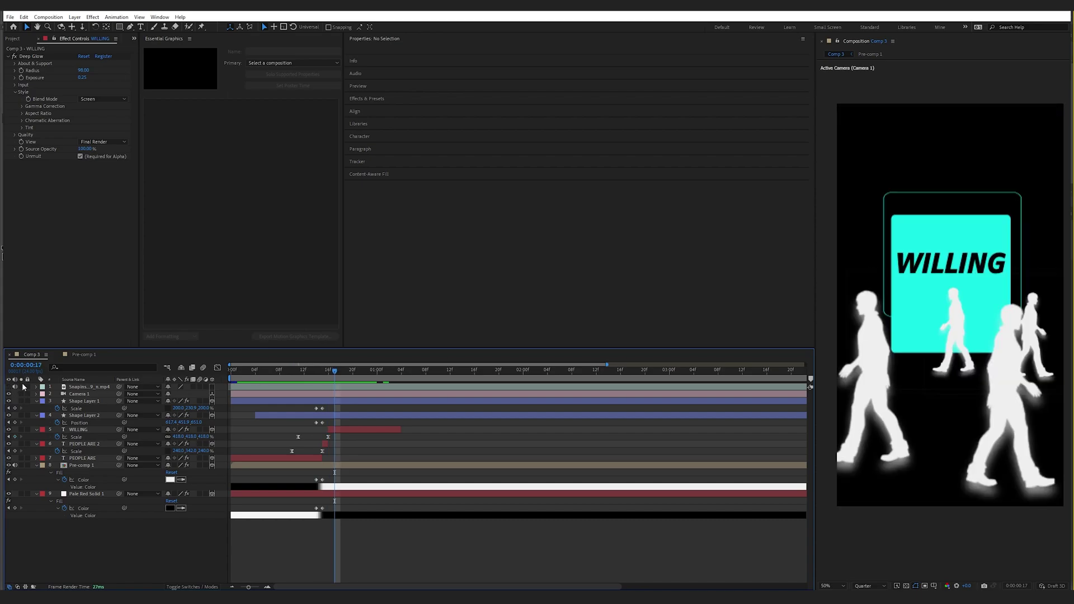
Add a Fill color keyframe to Pre-comp 1 at frame 16, keeping the white color
click(80, 465)
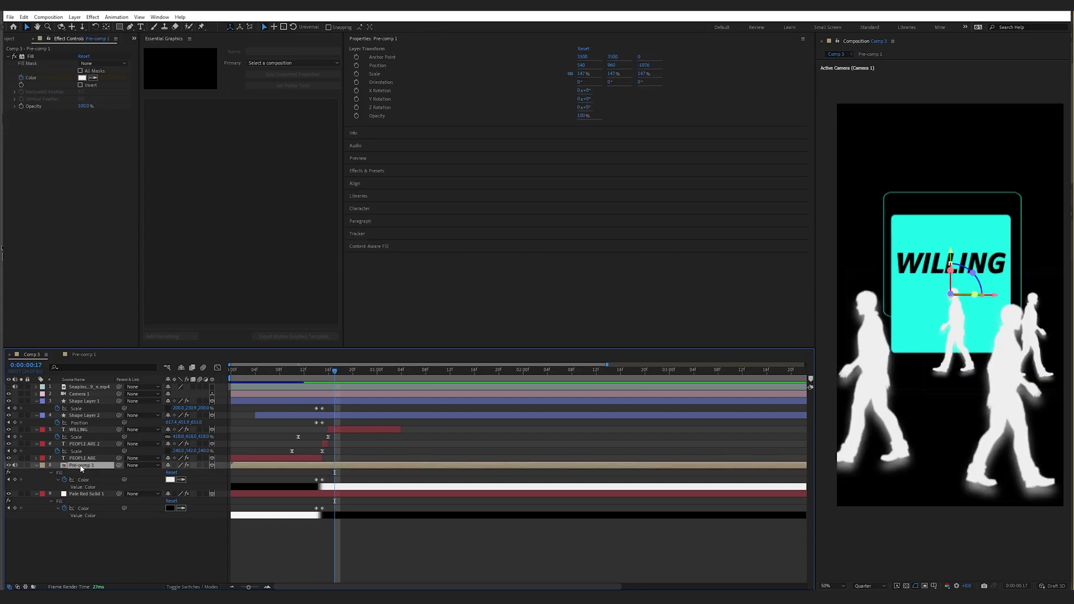
key(F2)
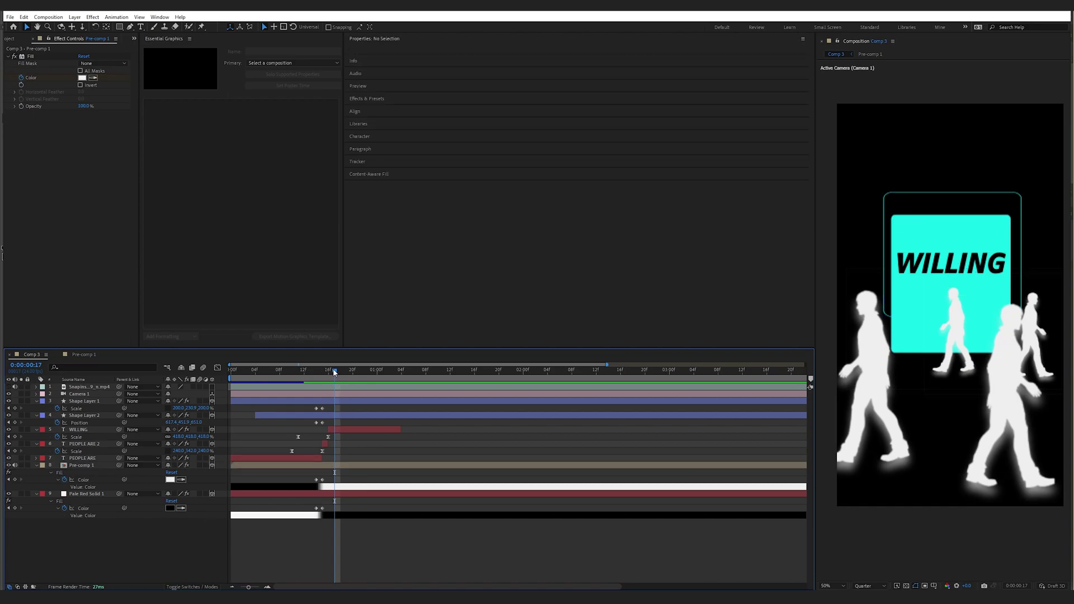
drag(334, 372, 327, 372)
click(15, 479)
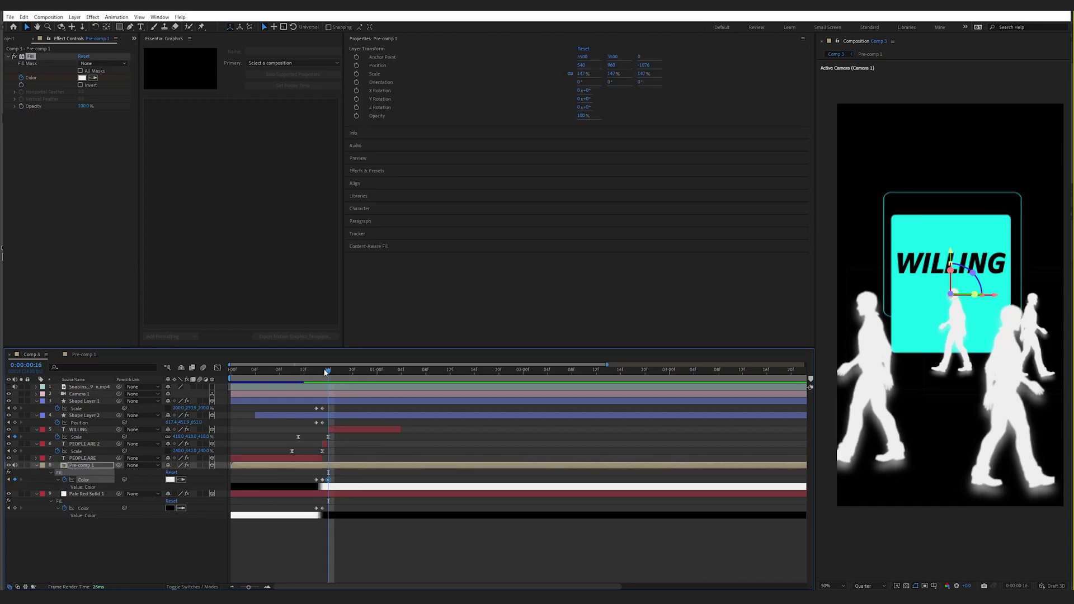
Change the Pre-comp 1 Fill color to cream FFF7E3 at frame 17
drag(329, 370, 334, 371)
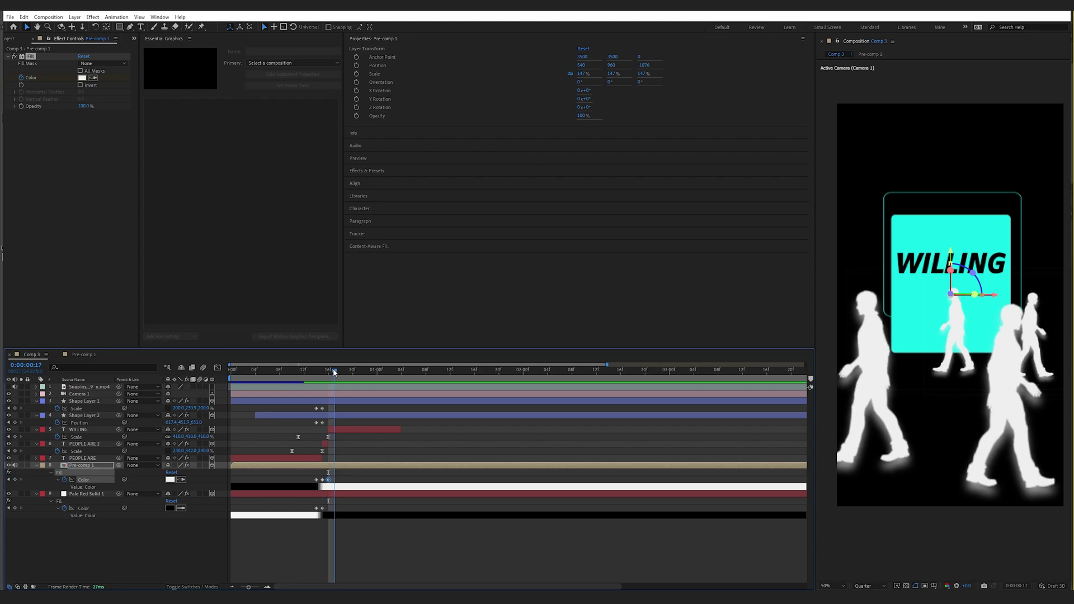
click(170, 480)
click(474, 511)
drag(407, 439, 364, 397)
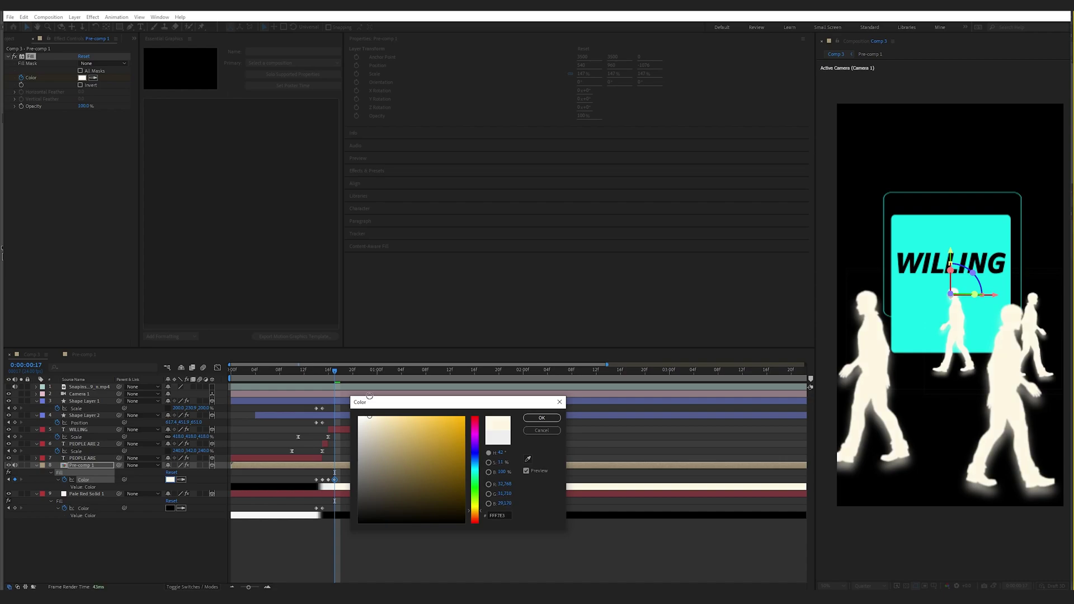
key(Return)
Compare with the reference clip, hold Pre-comp 1's cream Fill color with a keyframe at frame 18 and change it to black at frame 19
click(8, 387)
click(8, 386)
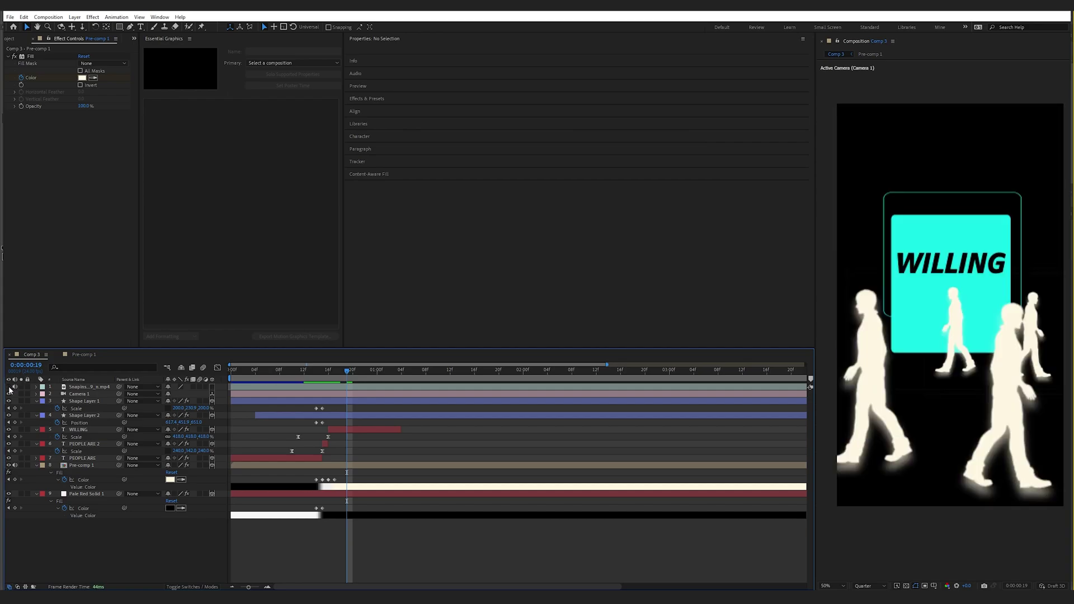
click(343, 378)
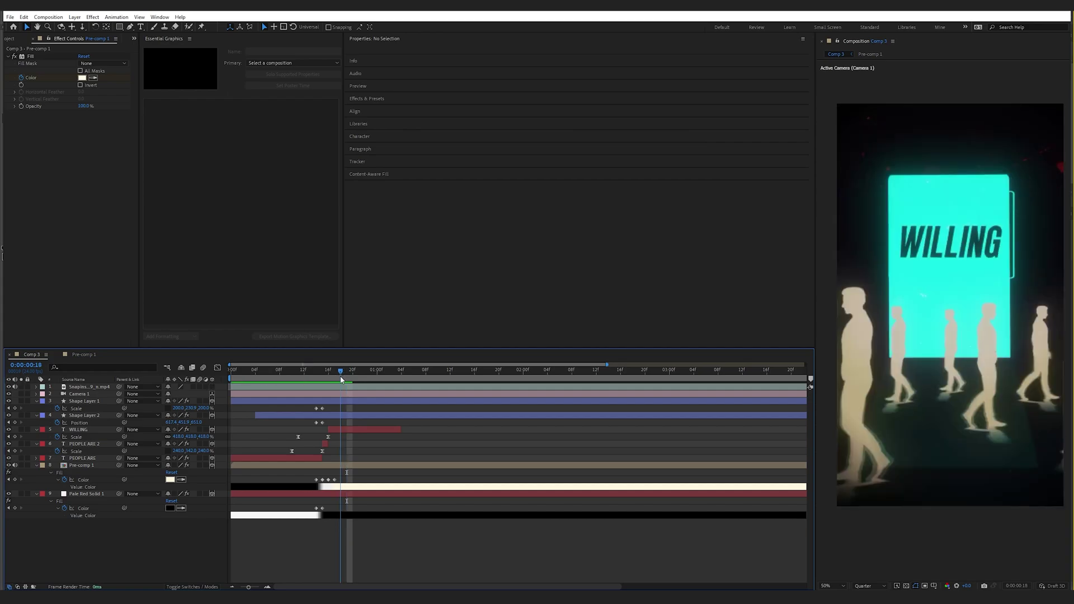
click(17, 507)
key(ctrl+z)
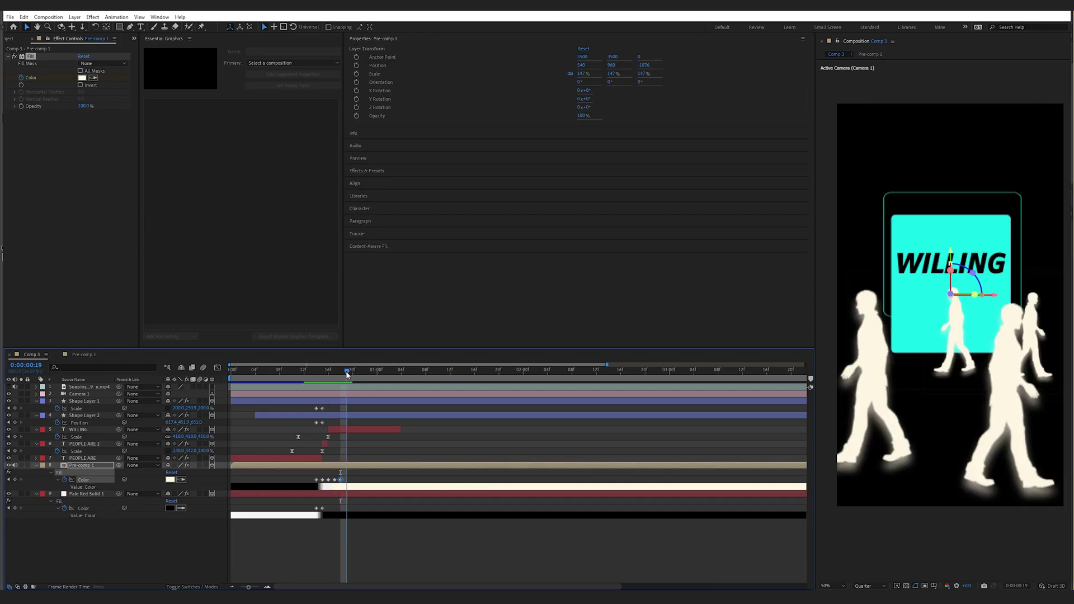
click(346, 371)
click(170, 480)
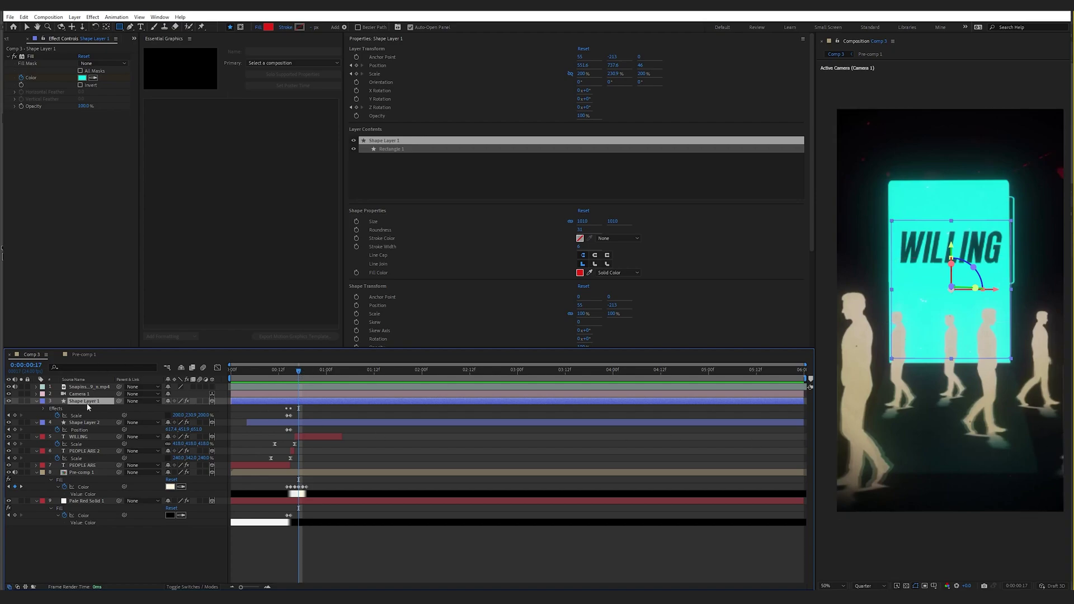
Hide the reference clip, add a Drop Shadow effect to Shape Layer 1 and sample the square's cyan as the shadow color
click(8, 386)
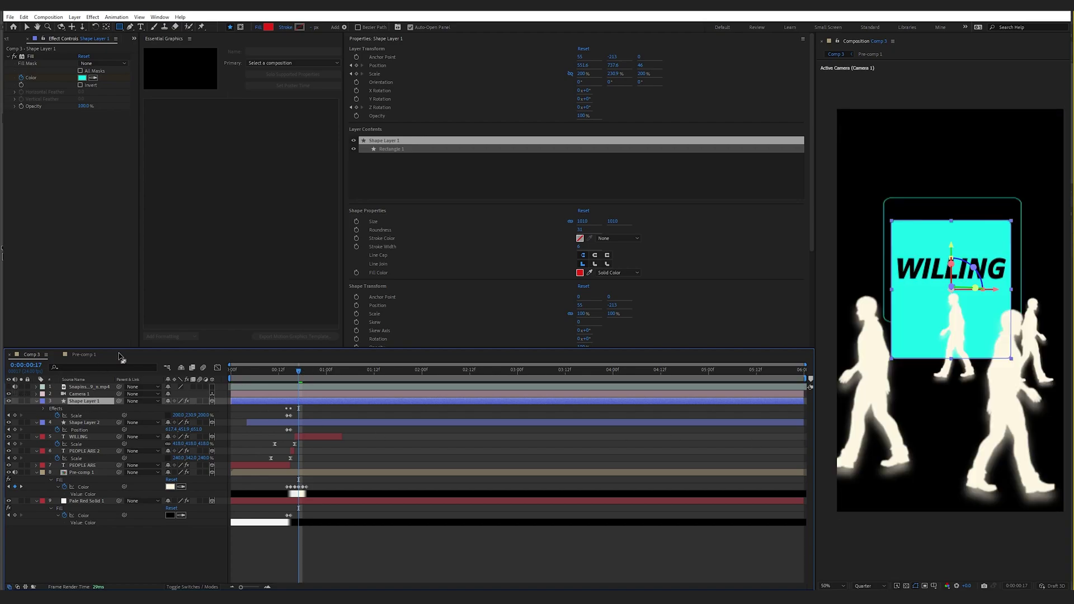
key(ctrl+space)
text(dro)
key(Return)
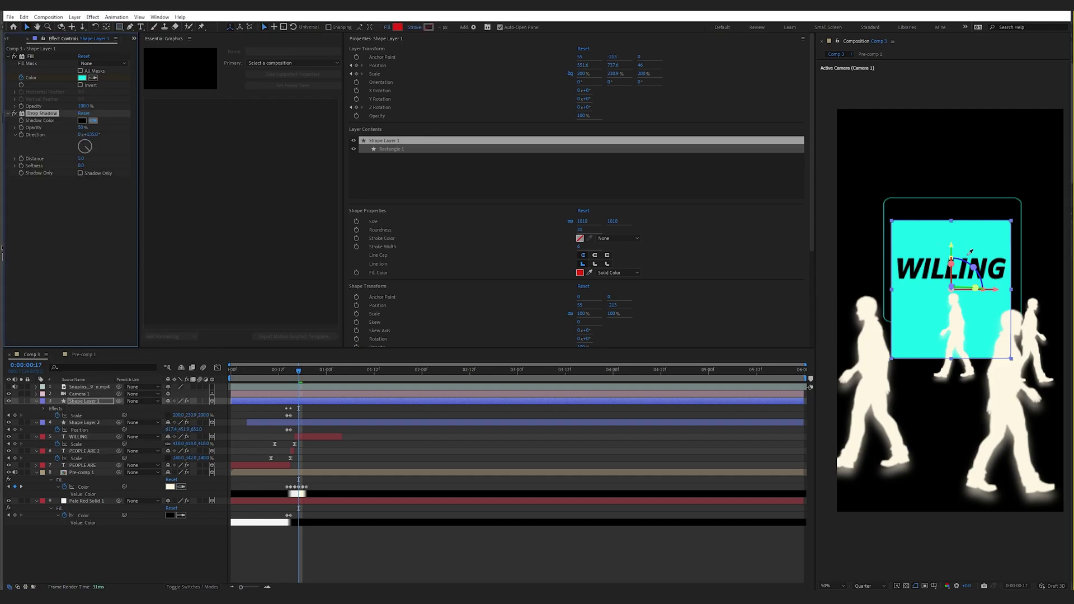
click(932, 299)
Set the Drop Shadow direction to 180°, increase its distance and softness into a long soft cast, and reduce its opacity to 14%
click(91, 135)
text(180)
key(Return)
drag(164, 157, 342, 156)
drag(83, 165, 118, 160)
drag(82, 128, 96, 159)
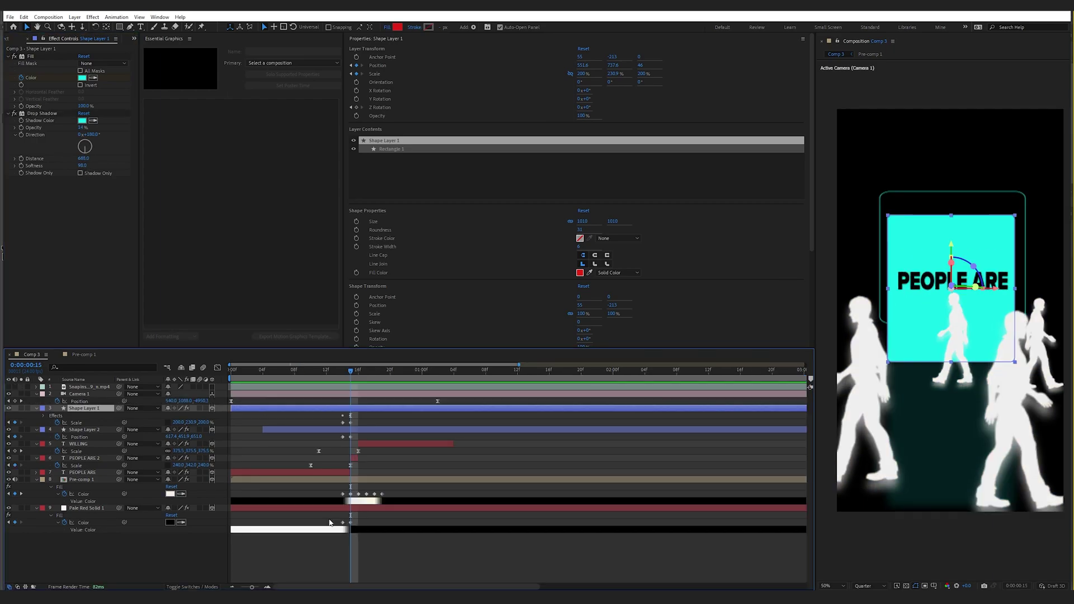
Keyframe the Drop Shadow opacity of Shape Layer 1 at 14% on frame 15 and 0% on frame 14
click(330, 542)
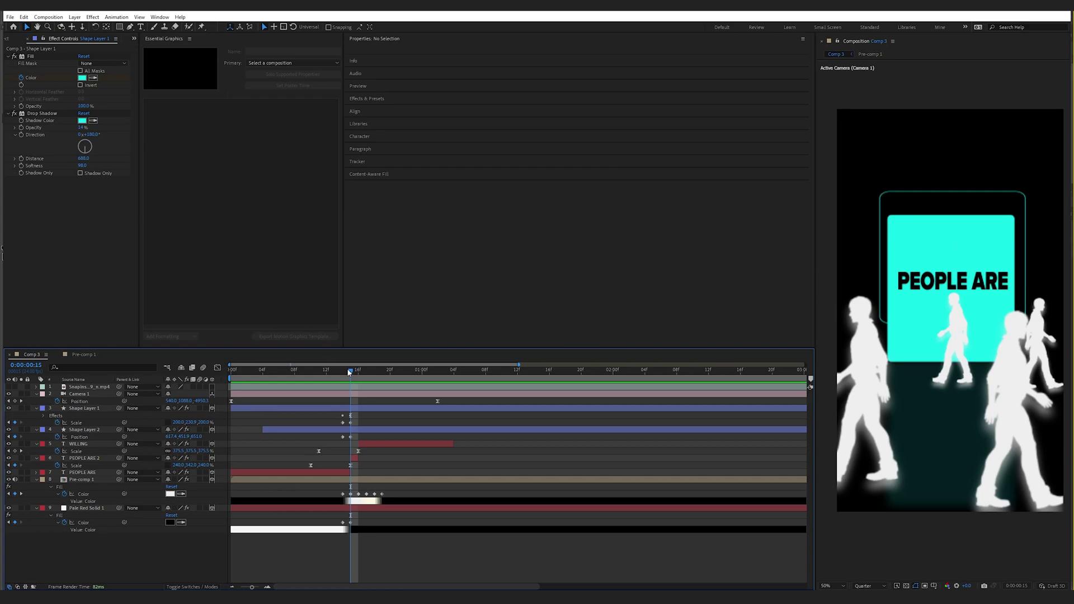
drag(347, 372, 356, 372)
click(21, 128)
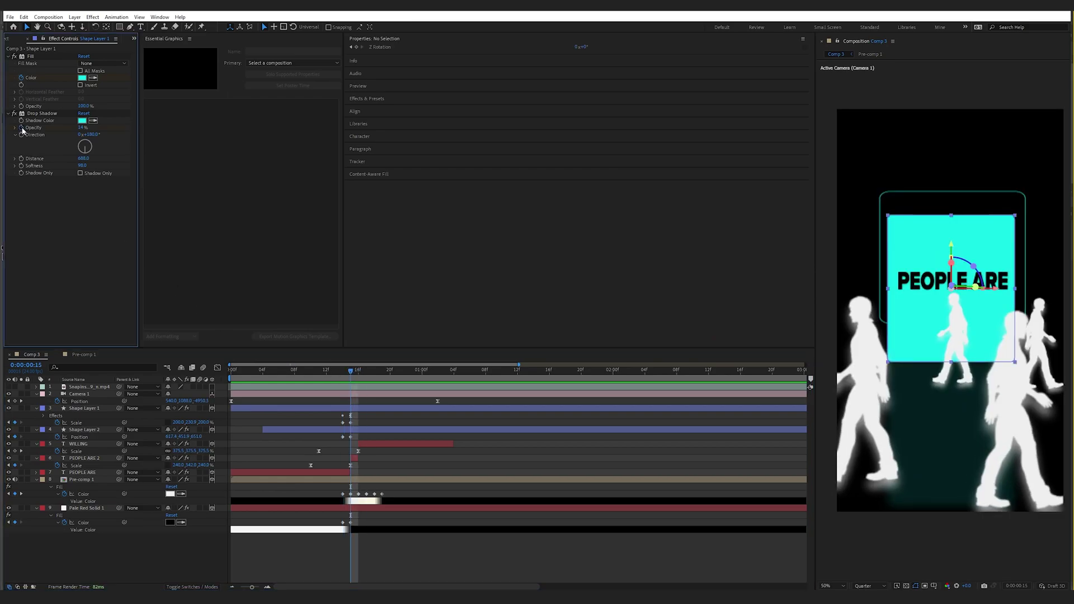
key(u)
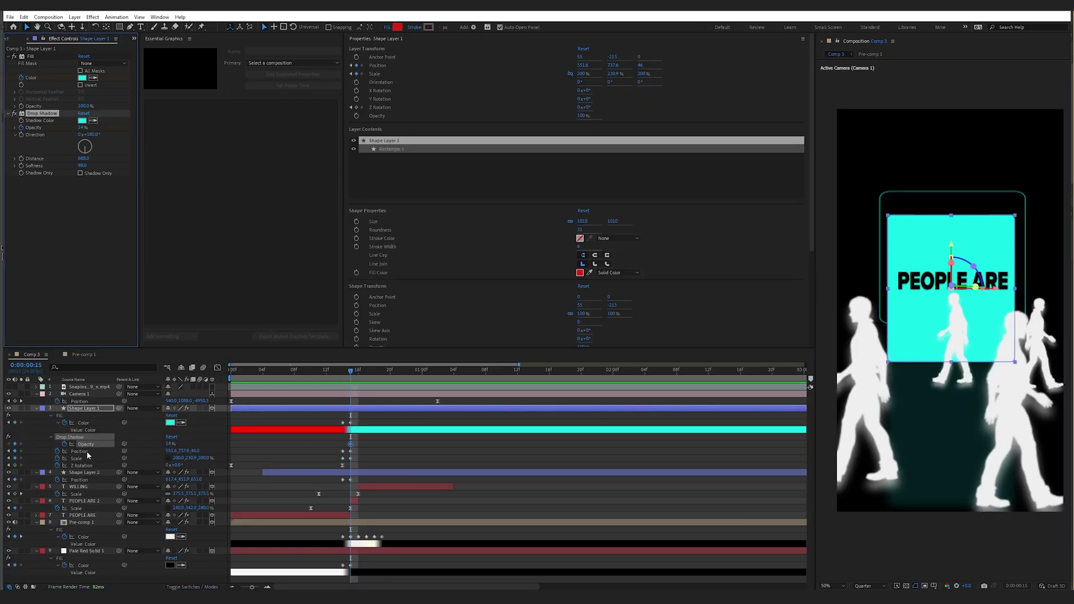
click(86, 446)
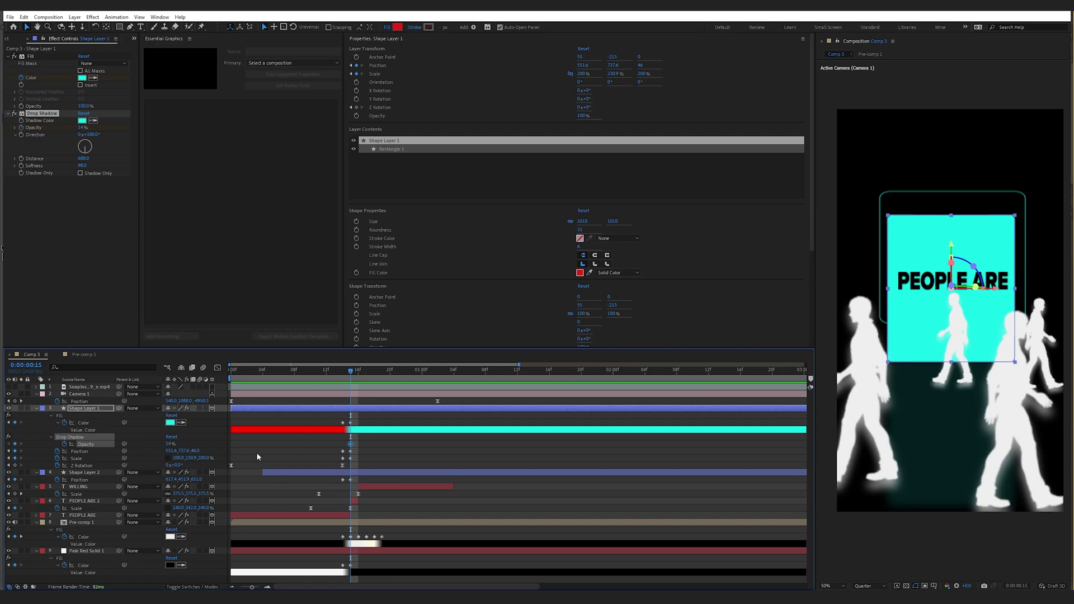
key(Page_Up)
drag(79, 452, 78, 452)
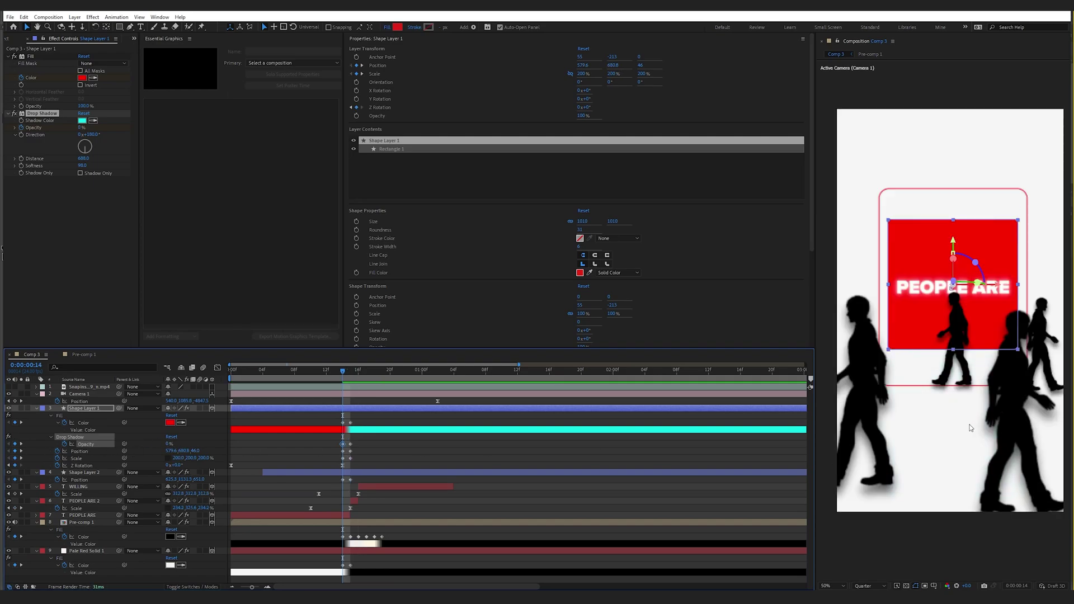
Go back to the start of the composition and check the animation frame by frame
drag(303, 370, 225, 373)
key(Page_Down)
key(Page_Down)
key(Page_Down)
key(Page_Down)
key(Page_Down)
key(Page_Down)
key(Page_Down)
key(Page_Down)
key(Page_Down)
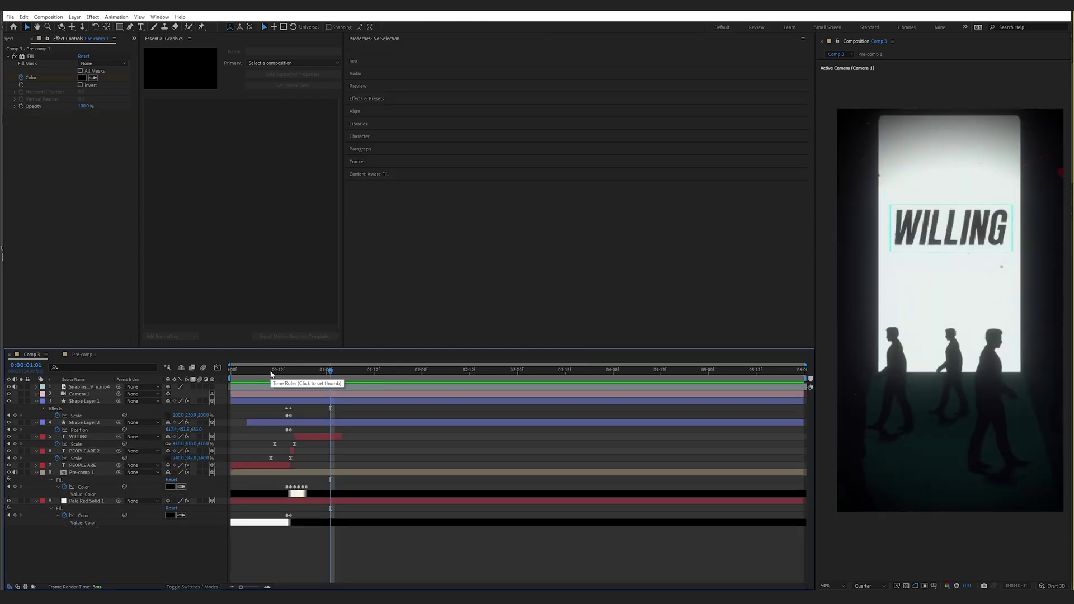
Hide the reference clip and move the camera's last Position keyframe to 01:02f to lengthen the pull-back
drag(329, 370, 311, 370)
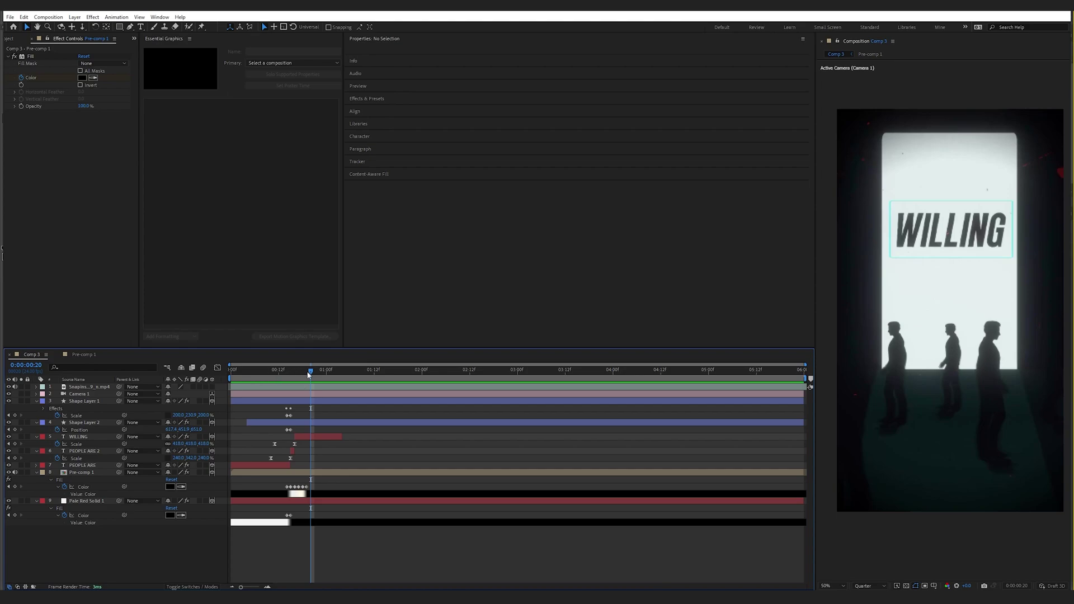
mouse_move(307, 372)
mouse_down()
mouse_move(294, 372)
mouse_move(331, 373)
mouse_move(311, 374)
mouse_up()
click(9, 387)
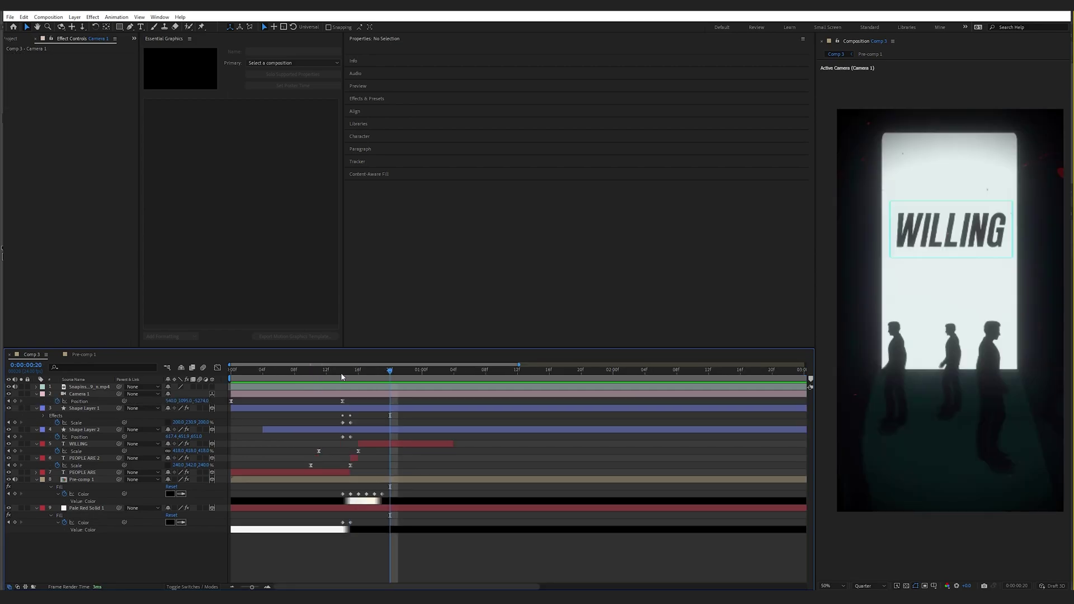
drag(342, 377, 440, 380)
drag(343, 400, 437, 401)
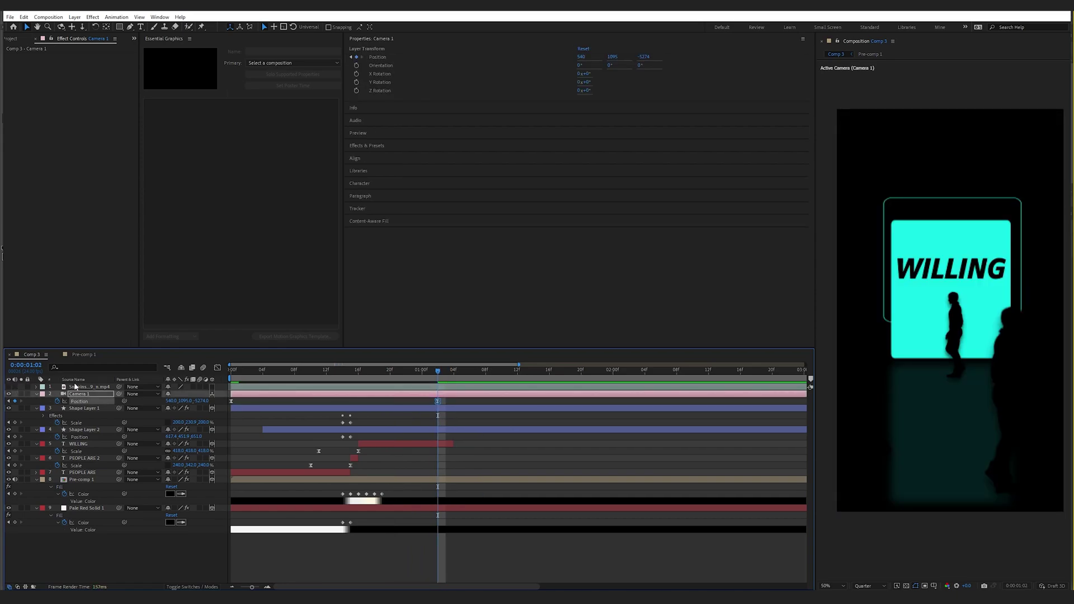
click(242, 370)
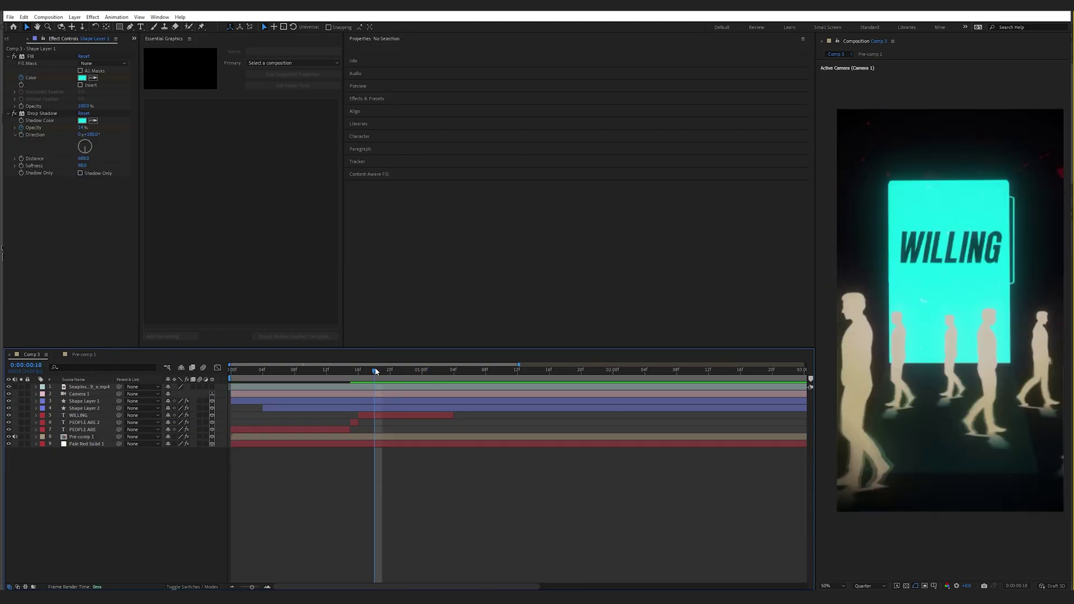
Try to stretch Shape Layer 1 vertically with a Scale keyframe at frame 21 to match the taller square in the reference
mouse_move(376, 370)
mouse_down()
mouse_move(352, 371)
mouse_move(408, 381)
mouse_move(390, 374)
mouse_up()
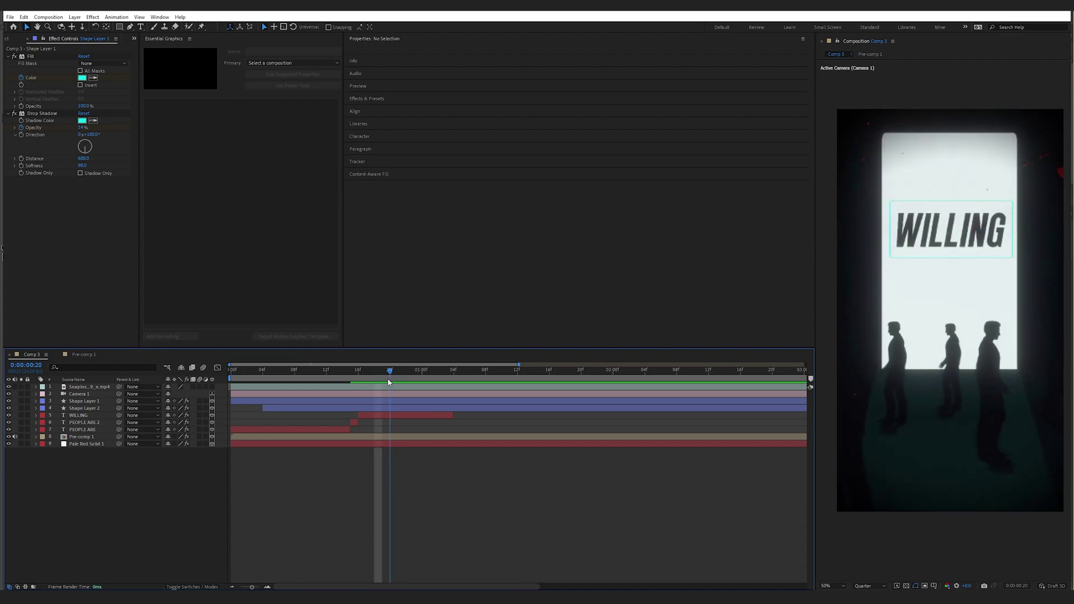
click(84, 401)
click(8, 401)
click(8, 401)
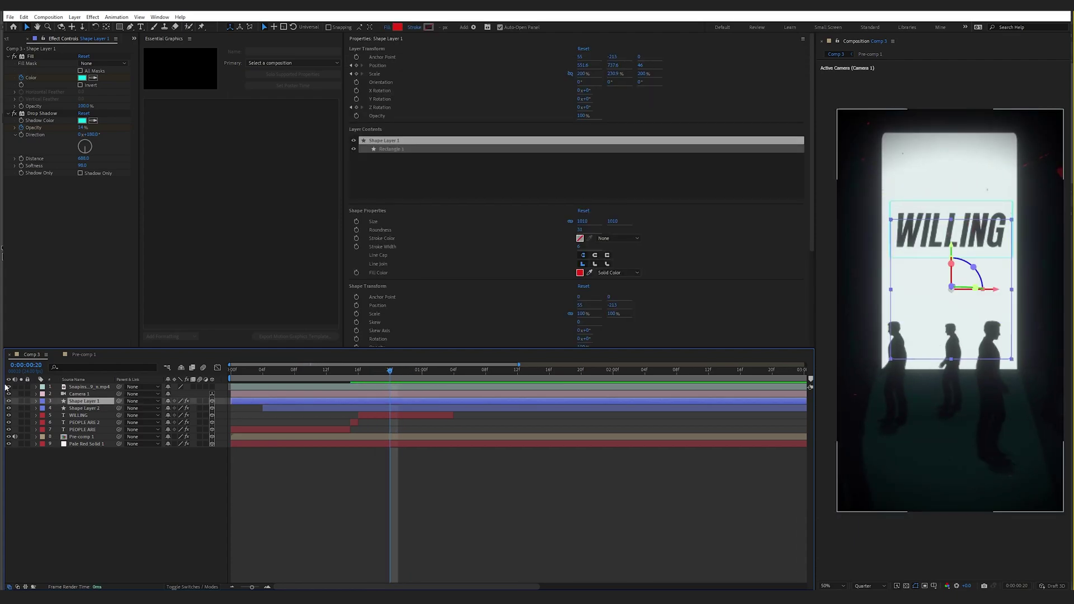
click(8, 387)
drag(383, 371, 350, 371)
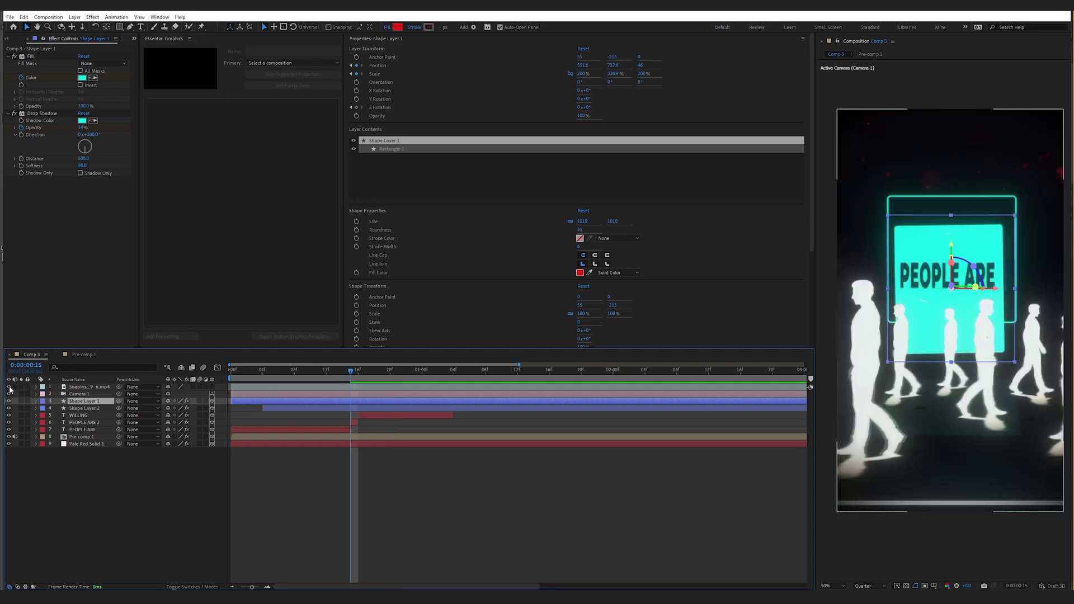
key(p)
key(s)
drag(351, 372, 400, 374)
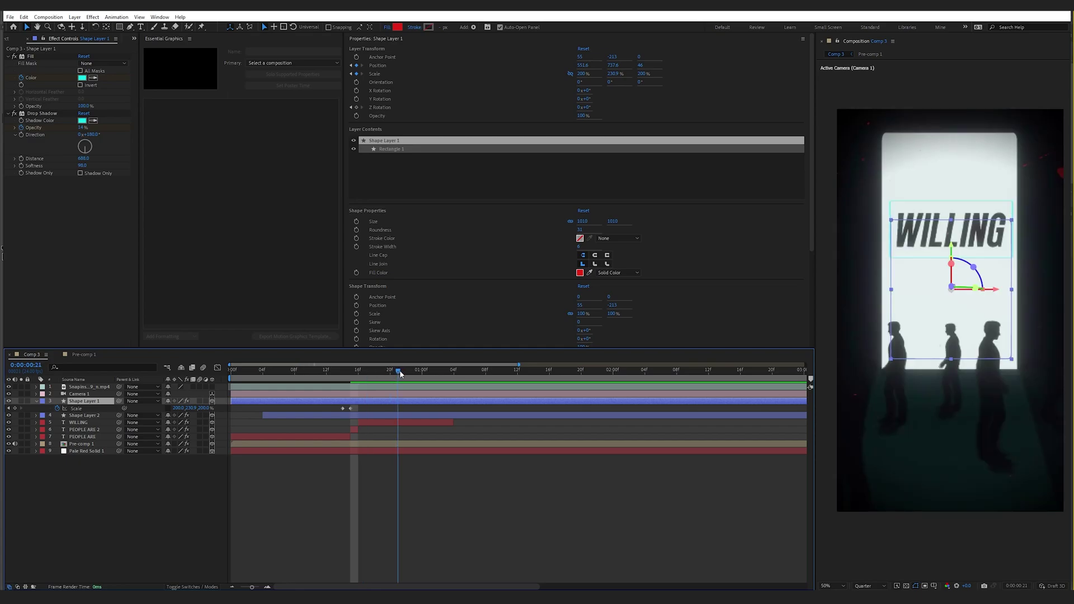
drag(178, 408, 679, 367)
key(ctrl+z)
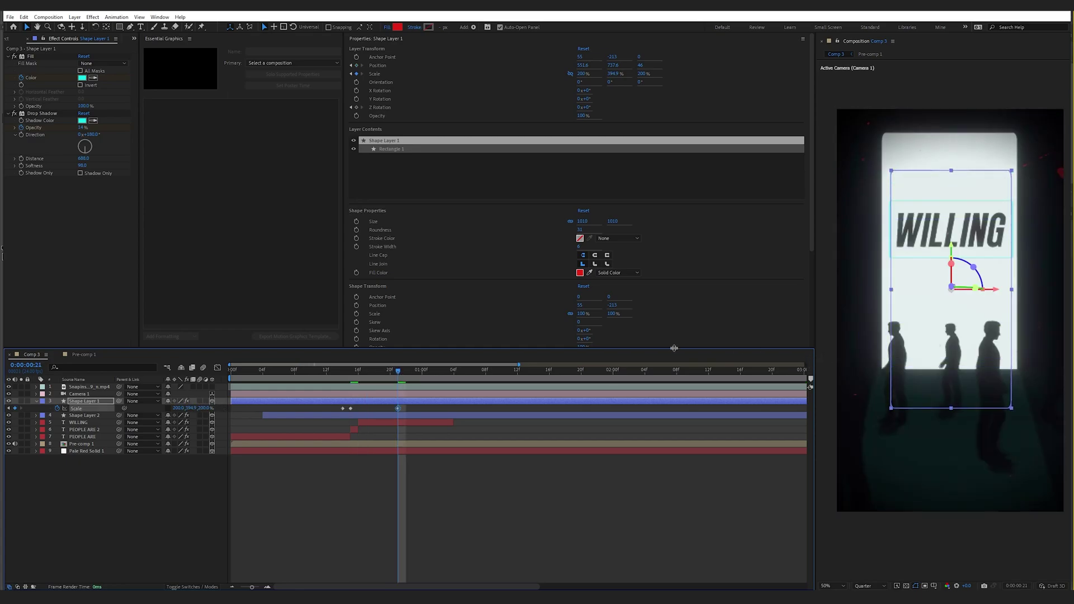
Add a Position keyframe to Shape Layer 1 for the square's upward stretch
key(p)
drag(394, 372, 398, 373)
click(15, 409)
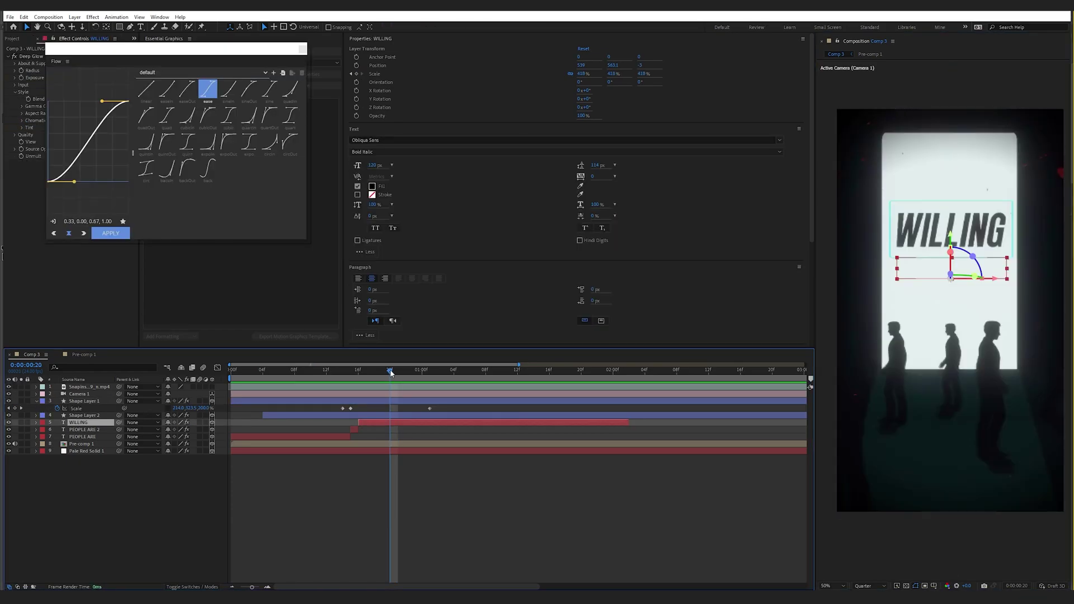
Add a cyan Fill color keyframe to Shape Layer 1 at frame 20 and change the color to white at frame 21
click(8, 386)
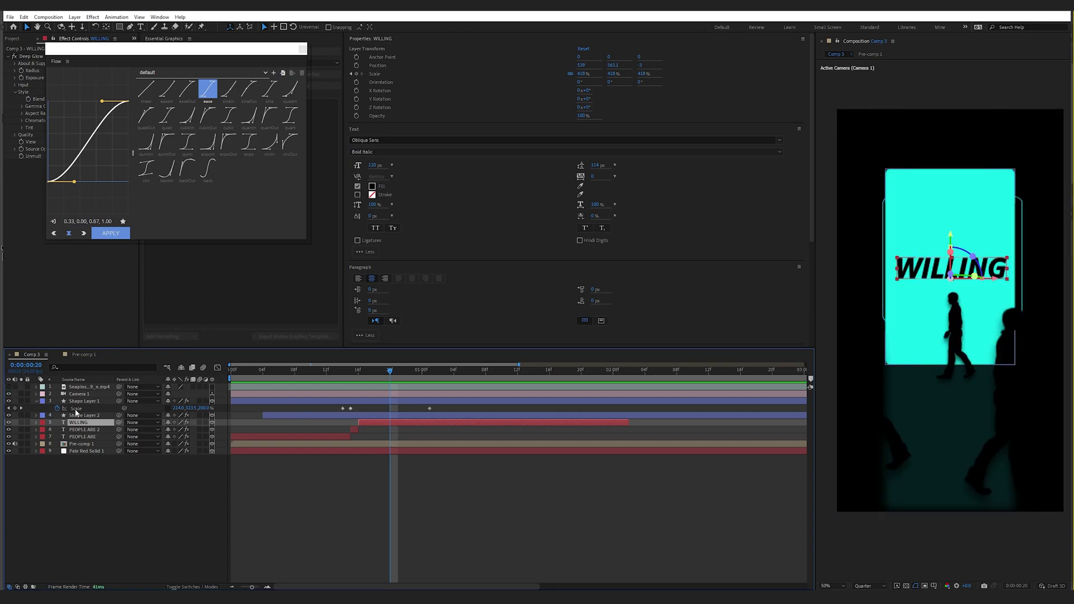
click(85, 402)
click(9, 401)
click(8, 401)
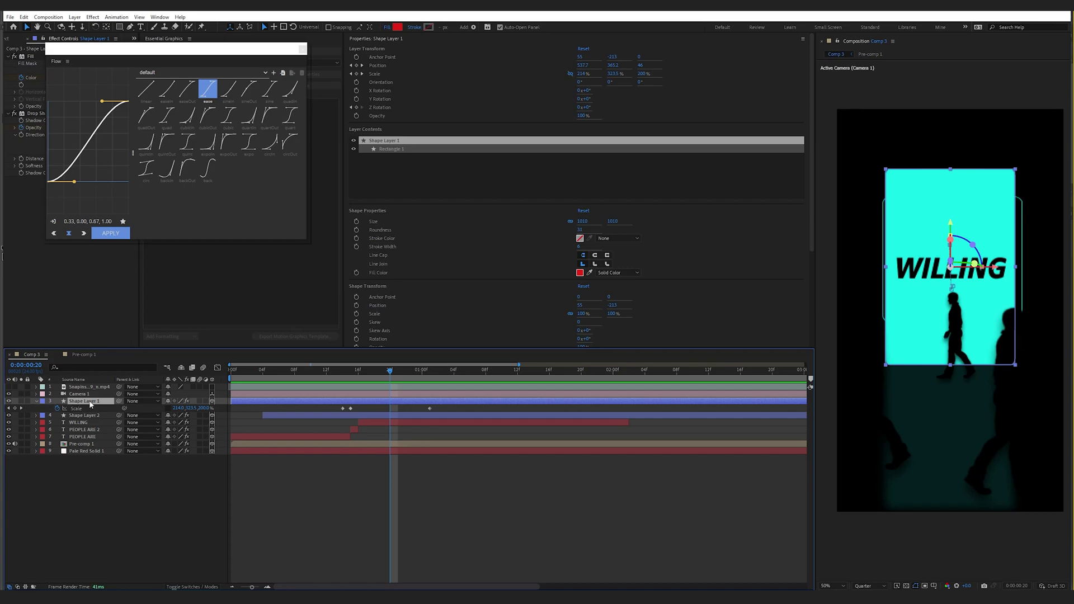
key(s)
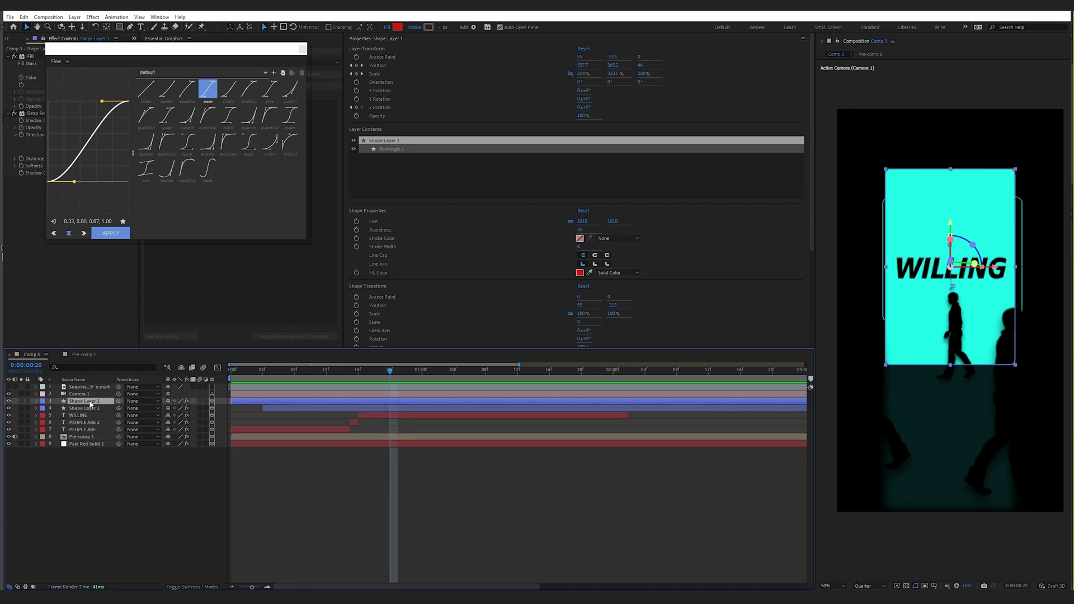
key(u)
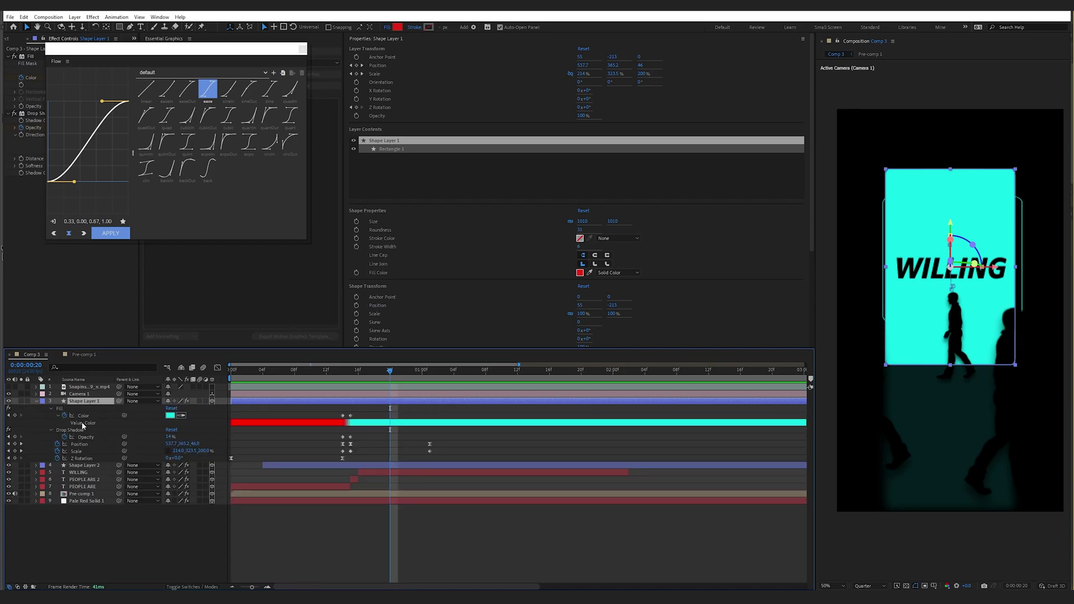
click(15, 416)
key(Page_Down)
click(170, 415)
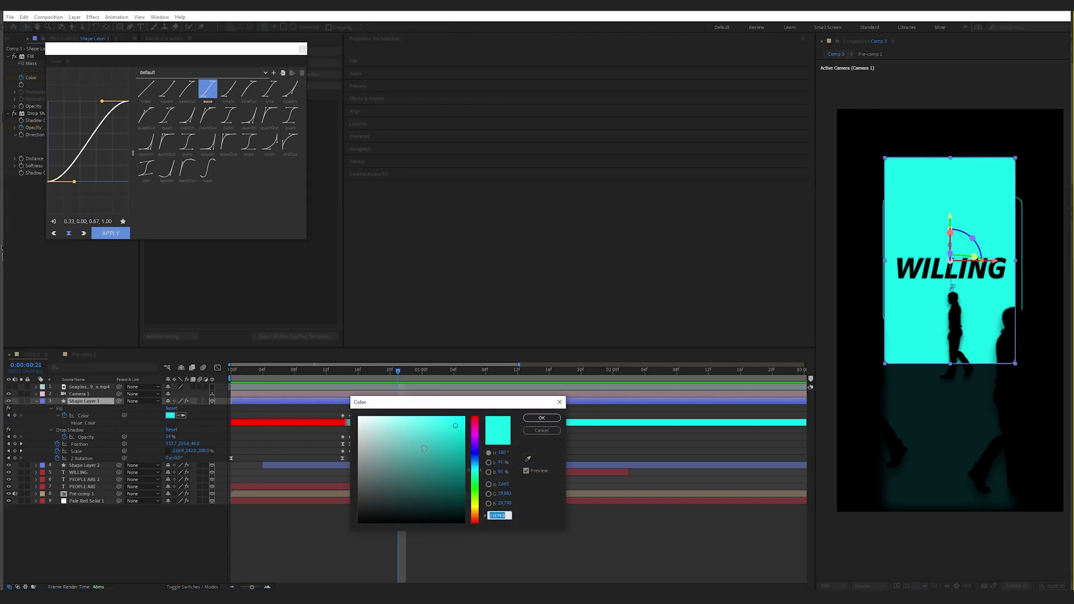
click(359, 415)
key(Return)
Move Shape Layer 1's last cyan Fill color keyframe to frame 19 and check the blend to white at frames 19 and 20
click(8, 386)
click(378, 375)
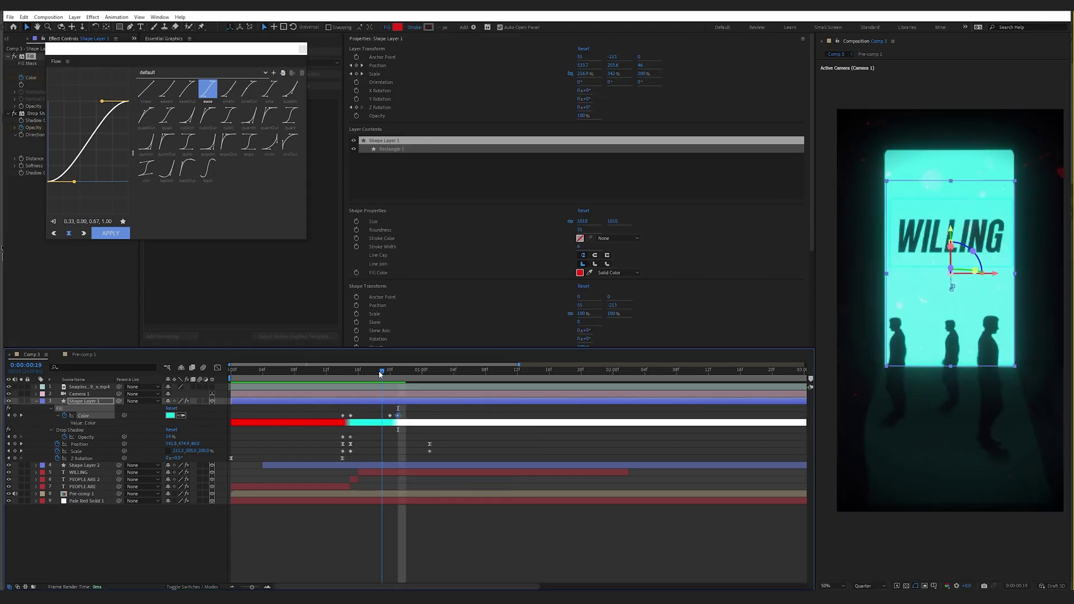
mouse_move(397, 416)
mouse_down()
mouse_move(382, 415)
mouse_move(406, 418)
mouse_up()
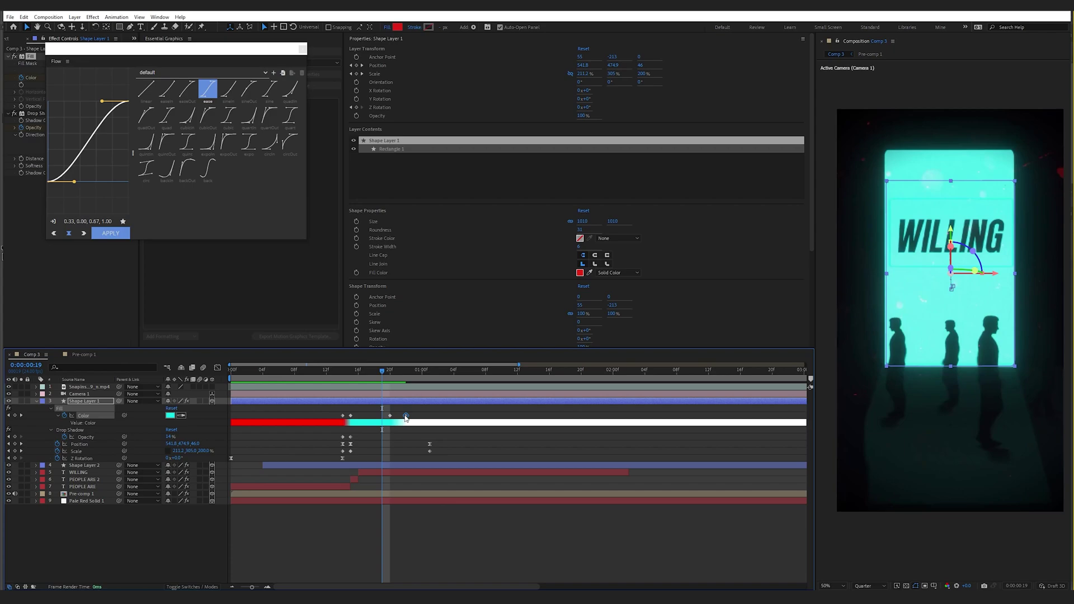
click(376, 374)
key(ctrl+z)
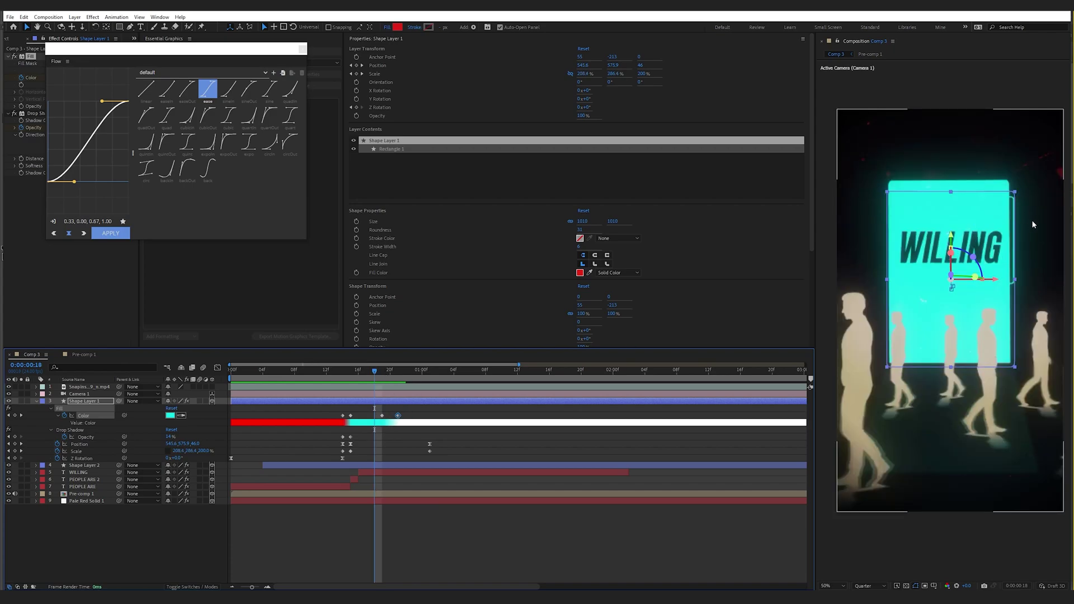
click(1031, 225)
click(382, 376)
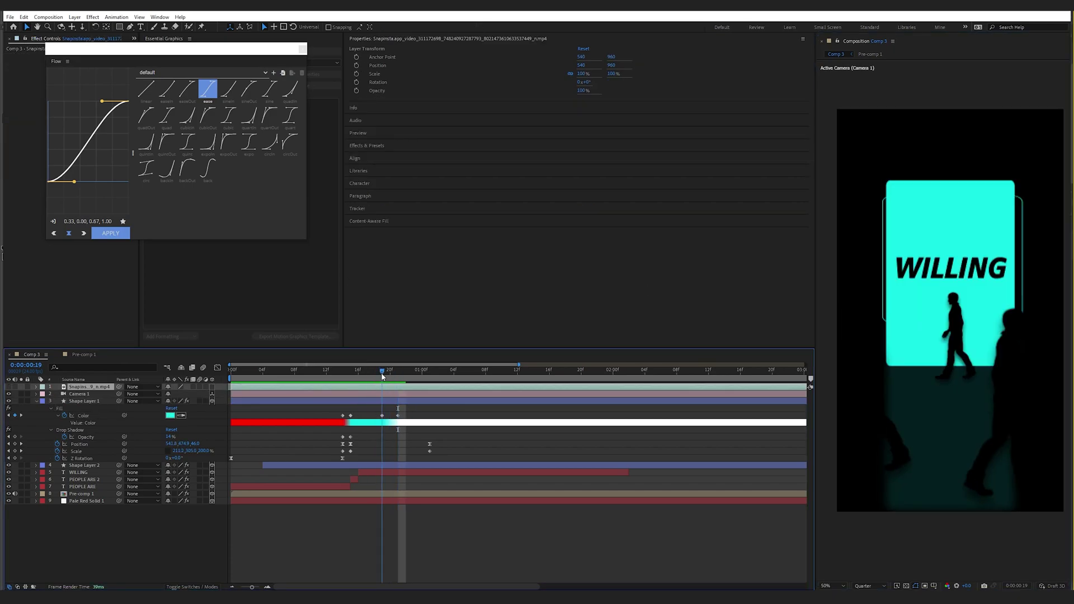
drag(382, 377, 390, 376)
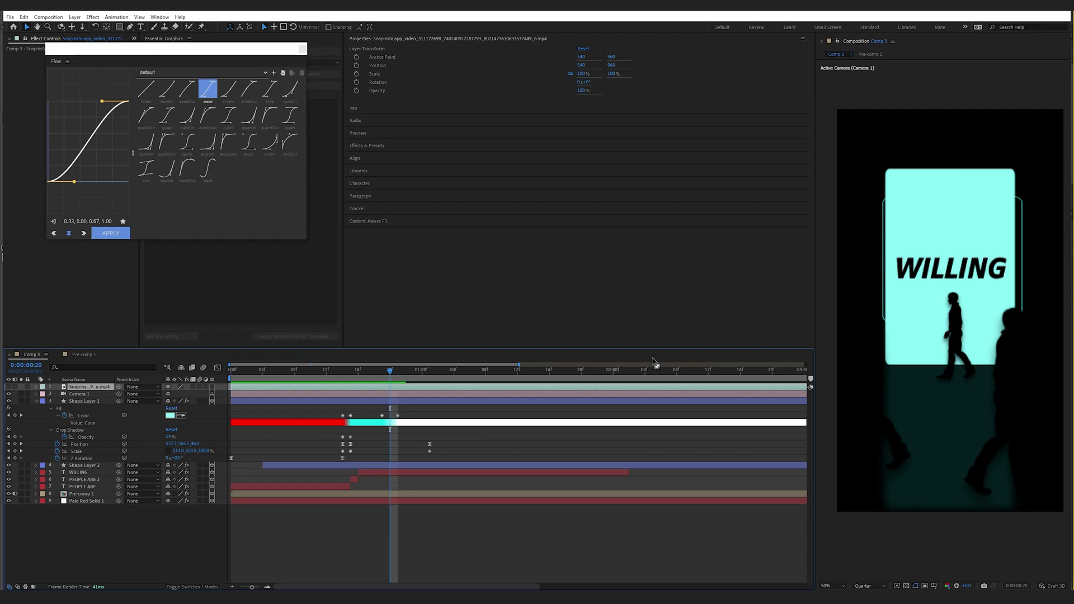
Add Opacity keyframes to Shape Layer 2, with 100% at frame 20 and 0% at frame 21
click(99, 466)
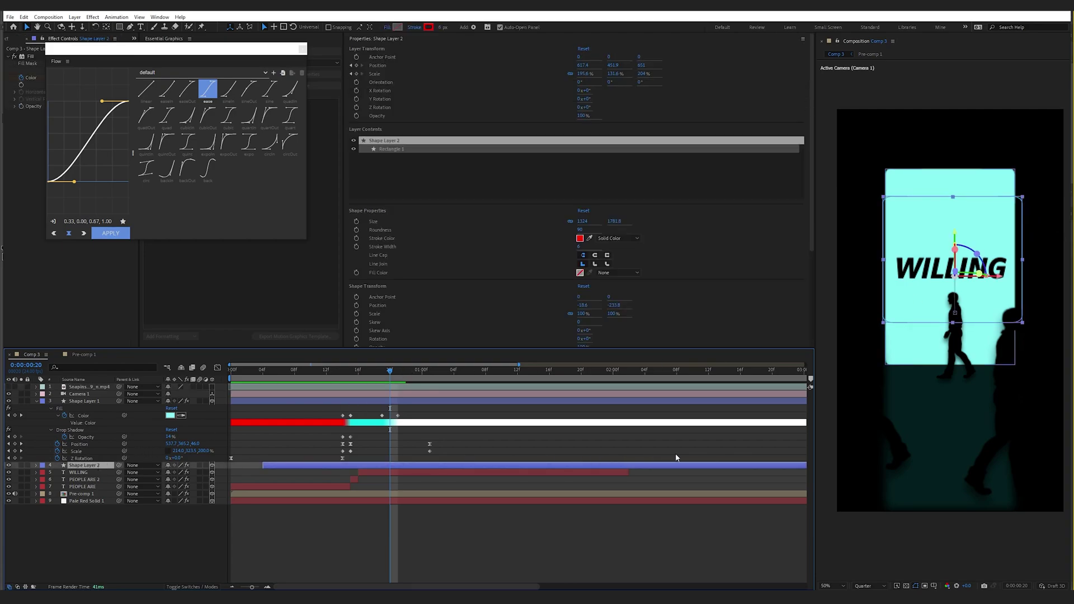
scroll(727, 465, down, 2)
scroll(339, 392, up, 4)
key(alt+shift+t)
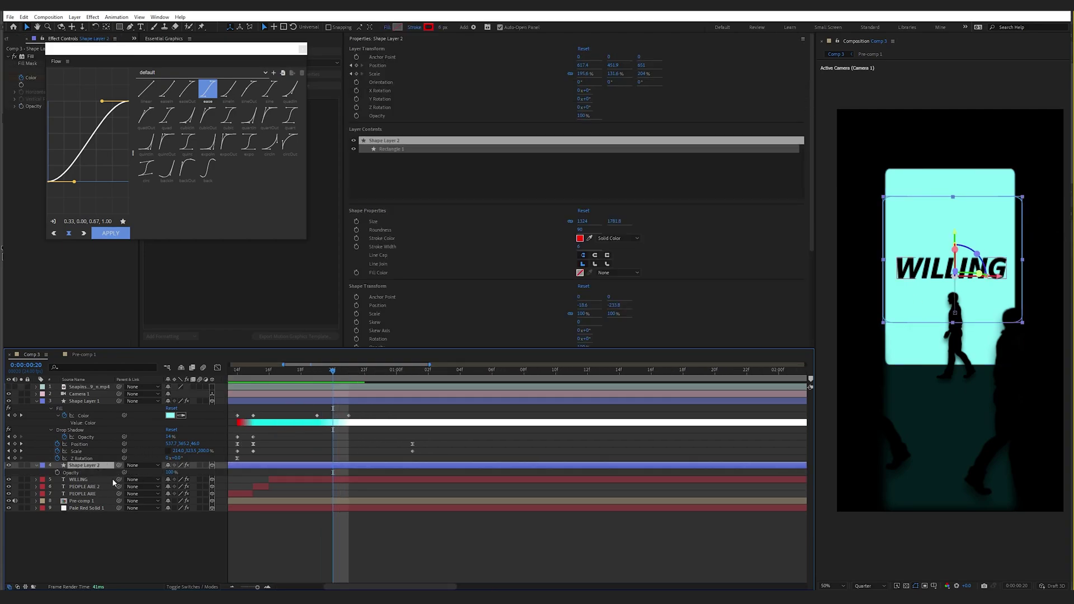
click(348, 372)
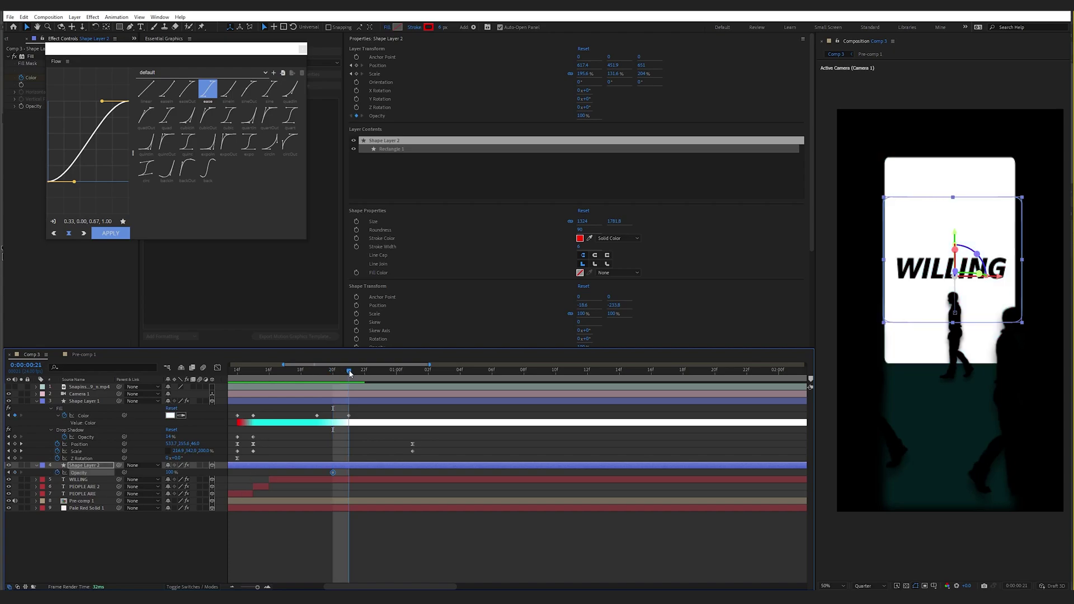
drag(170, 472, 112, 472)
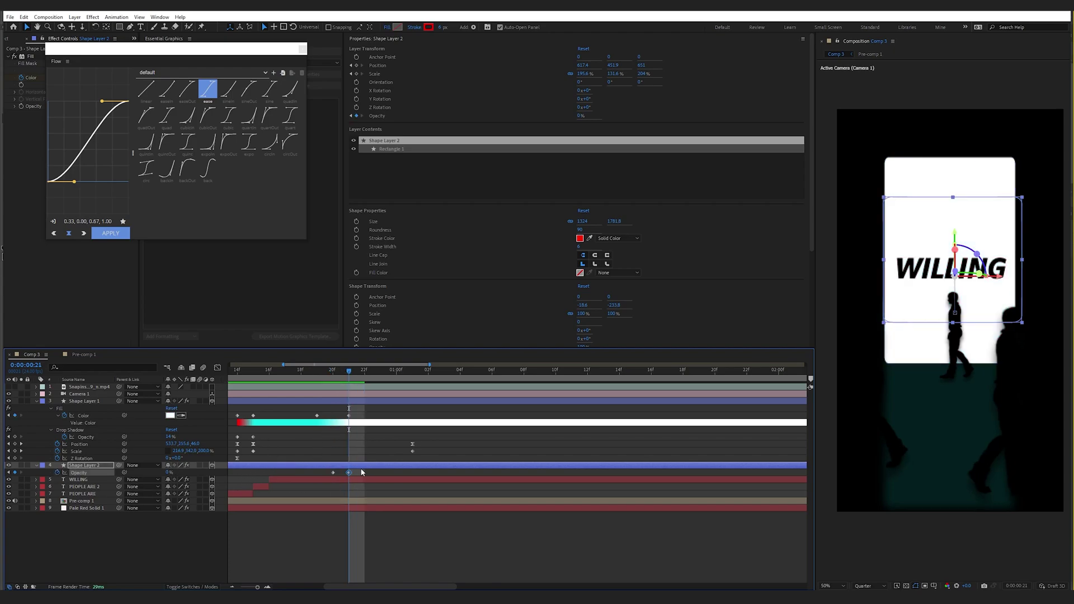
Shift Shape Layer 2's two Opacity keyframes to frames 19 and 20 and check the outline's disappearance
click(333, 472)
click(328, 454)
click(316, 372)
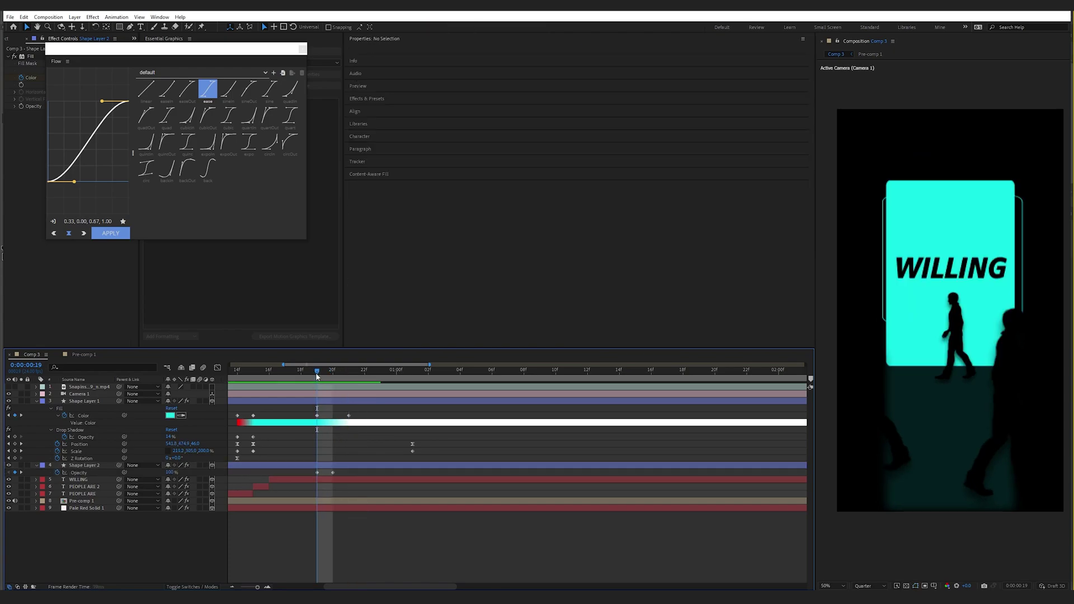
drag(324, 375, 272, 377)
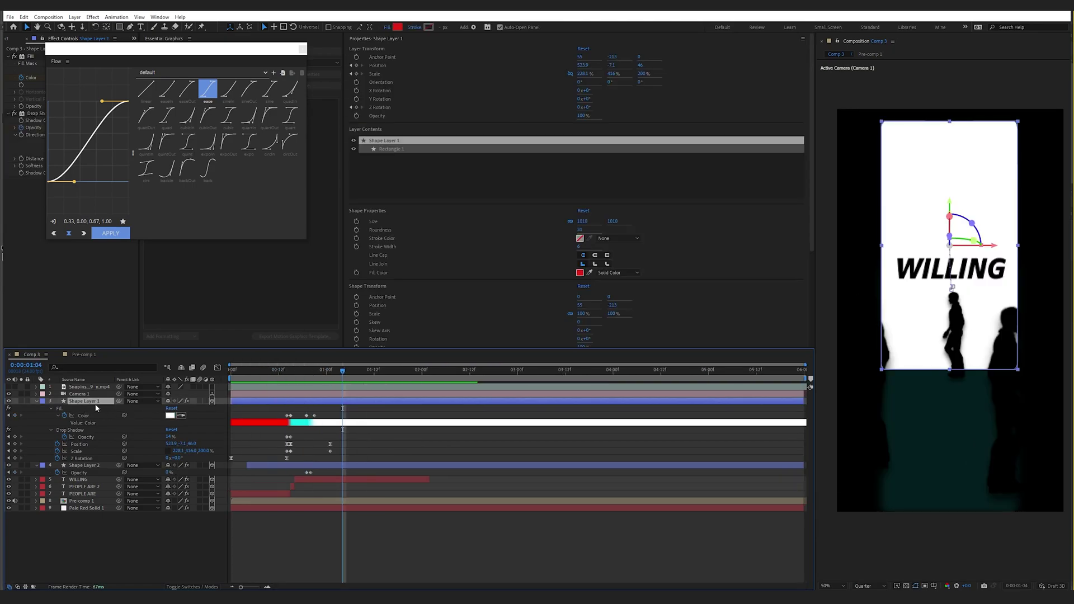
Move Shape Layer 1's last Scale keyframe to frame 22 and play back the faster stretch
key(u)
scroll(278, 421, up, 4)
key(s)
drag(536, 408, 484, 414)
drag(424, 371, 327, 378)
key(space)
key(space)
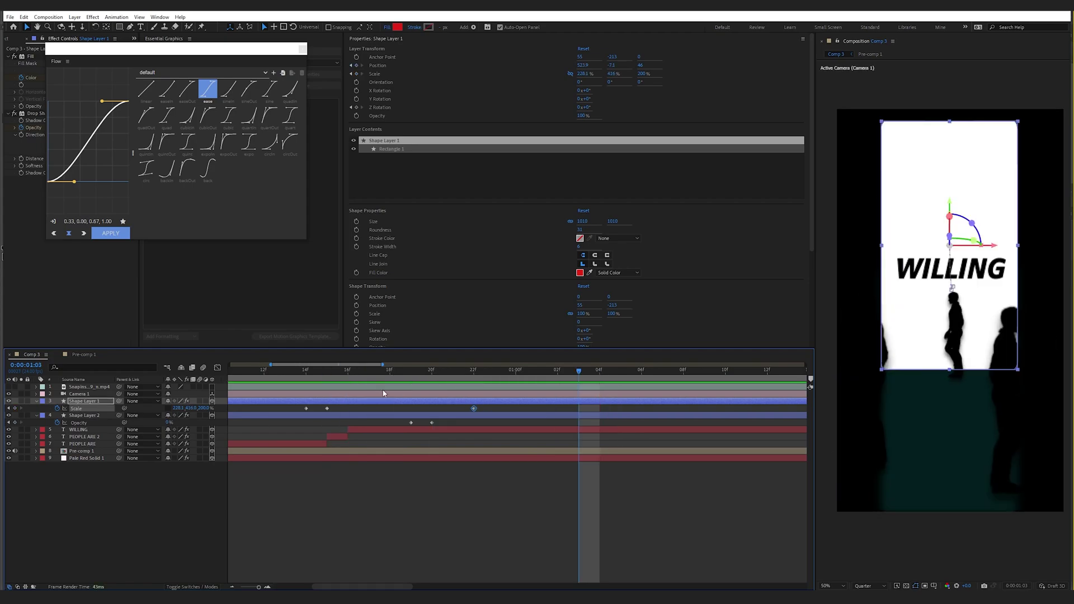
click(503, 373)
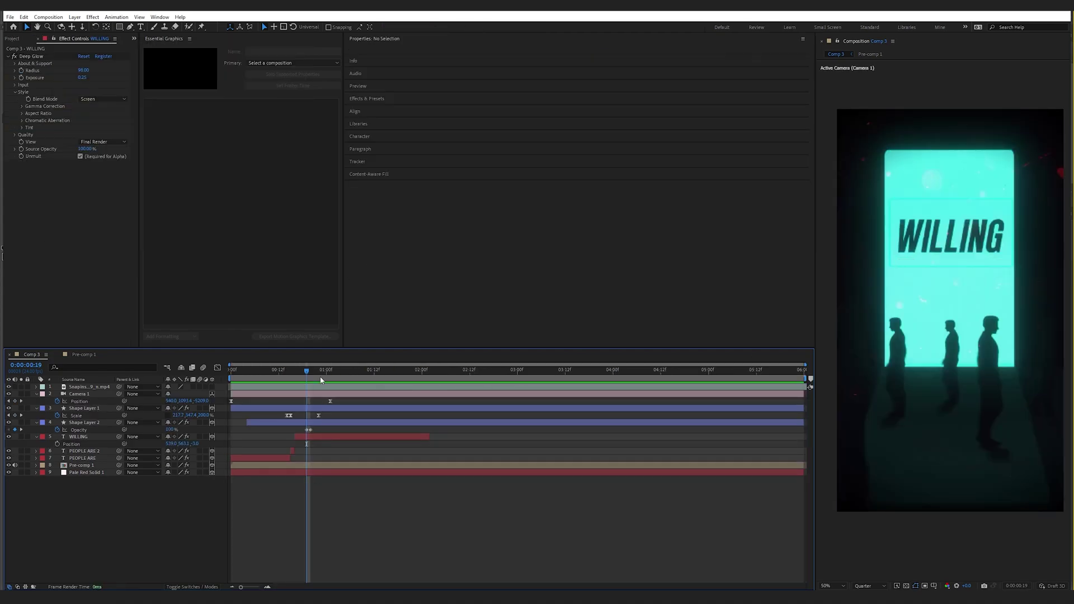
Compare the WILLING title's height with the reference clip and add a Position keyframe to the text at frame 16
drag(306, 371, 322, 372)
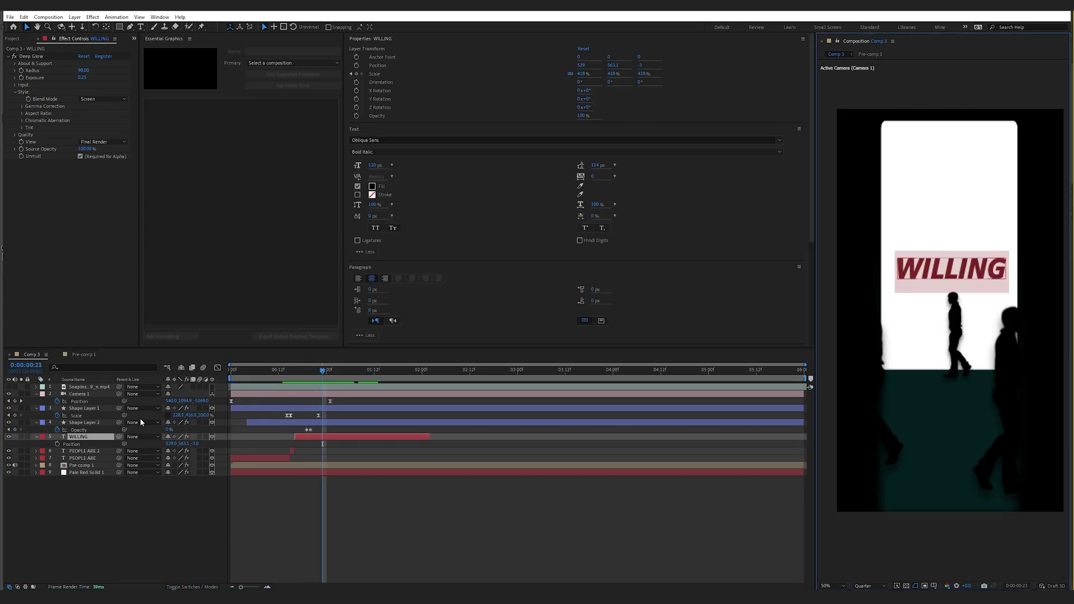
key(ctrl+t)
click(313, 371)
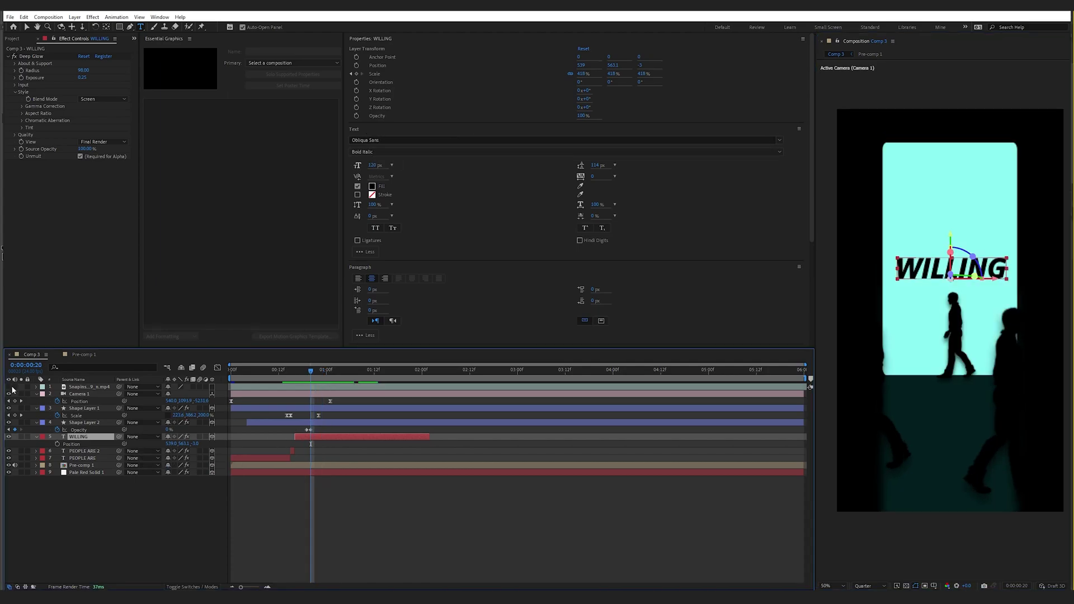
key(Page_Up)
key(Page_Up)
key(Page_Up)
key(Page_Up)
key(Page_Up)
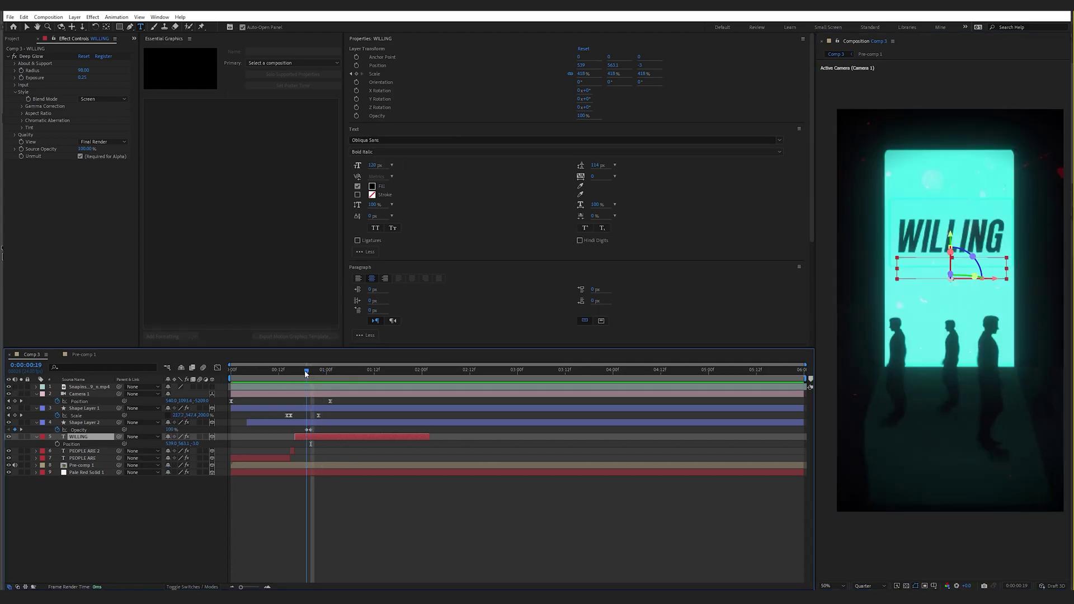
click(57, 443)
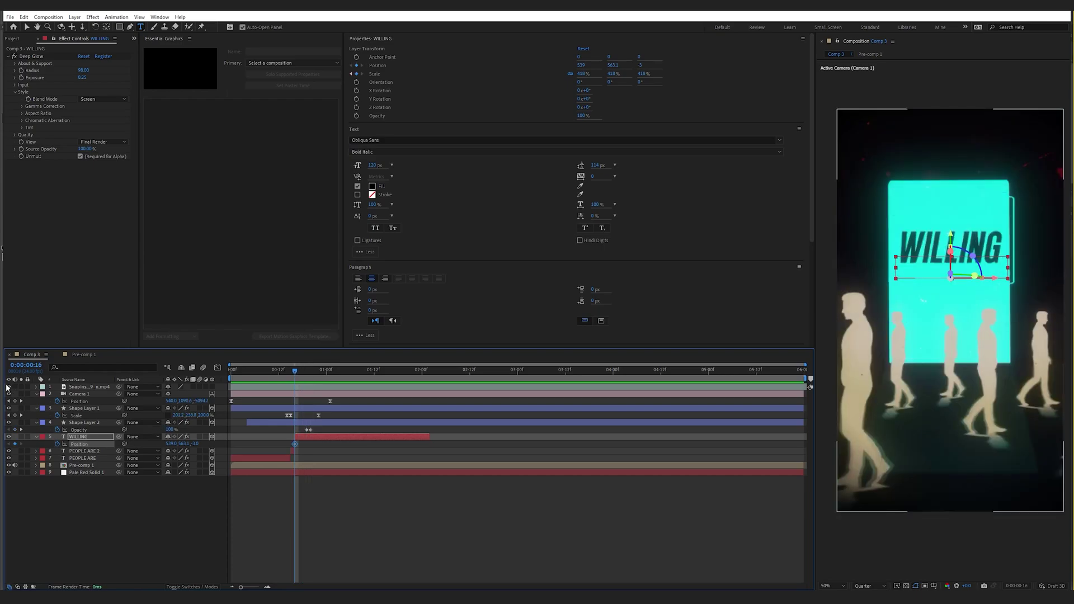
Raise the WILLING text with an eased Position keyframe at 1:00 to match the reference and preview from the start
drag(294, 370, 330, 382)
key(Page_Up)
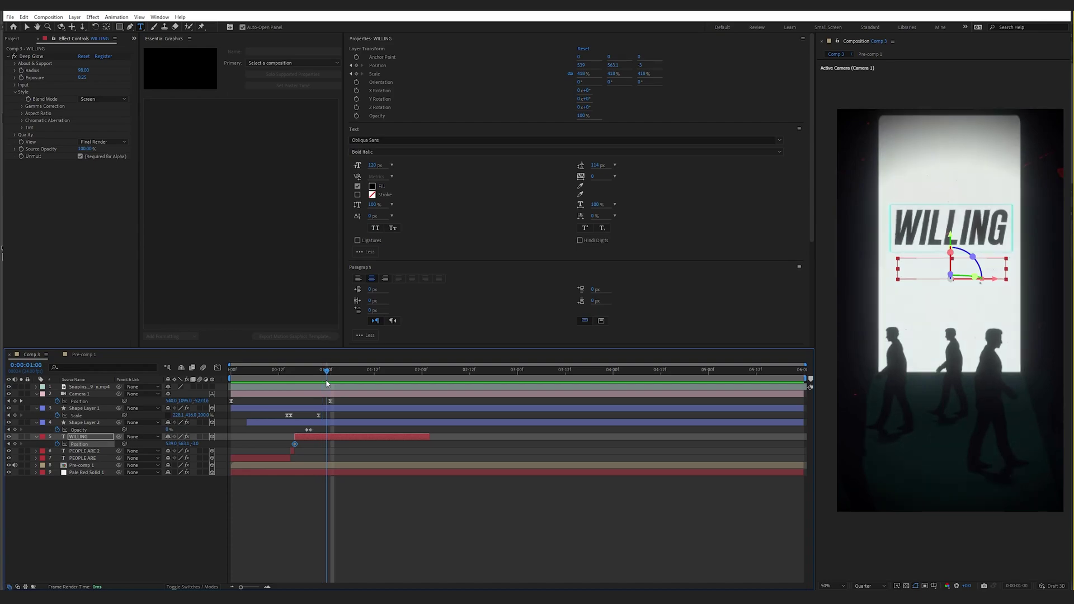
mouse_move(210, 434)
mouse_down()
mouse_move(226, 435)
mouse_move(201, 439)
mouse_move(215, 444)
mouse_up()
key(s)
key(p)
key(Home)
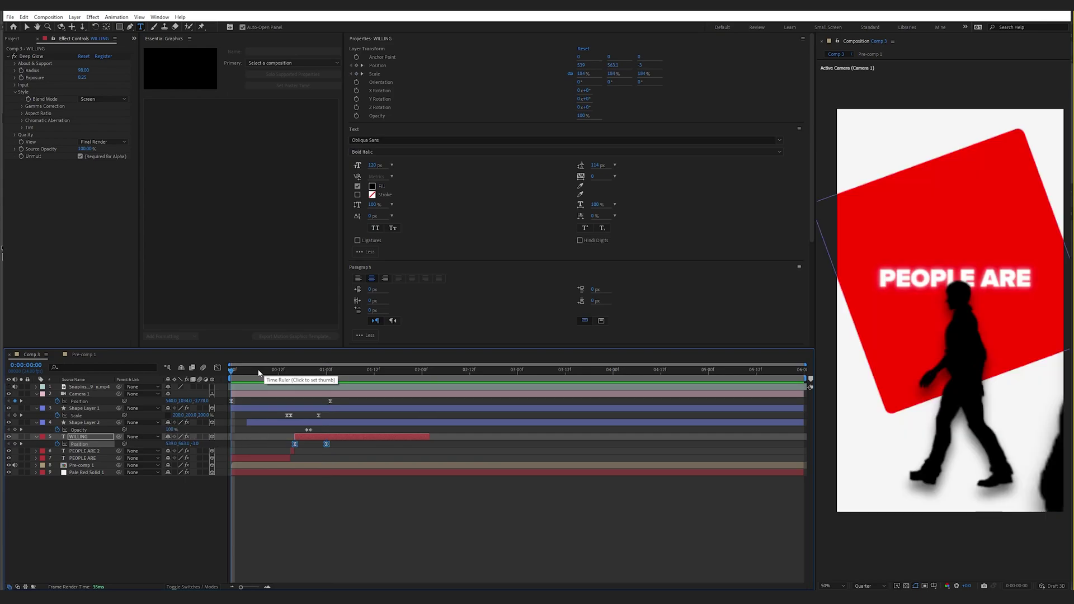
key(space)
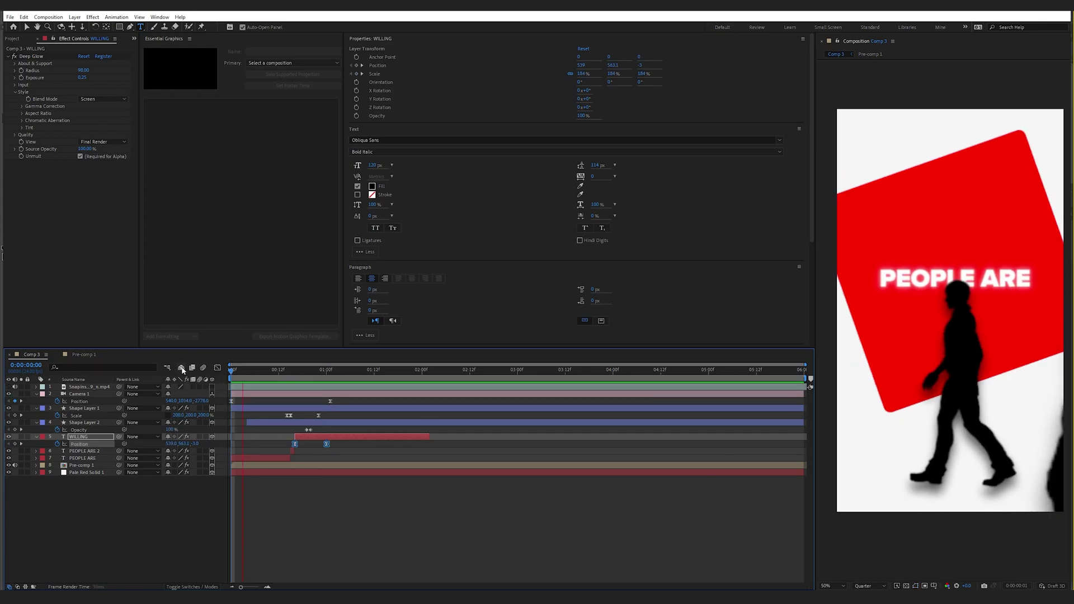
key(space)
Draw an unfilled rectangle of about 590 × 274 px around the reference's WILLING title with a 4 px stroke
click(311, 370)
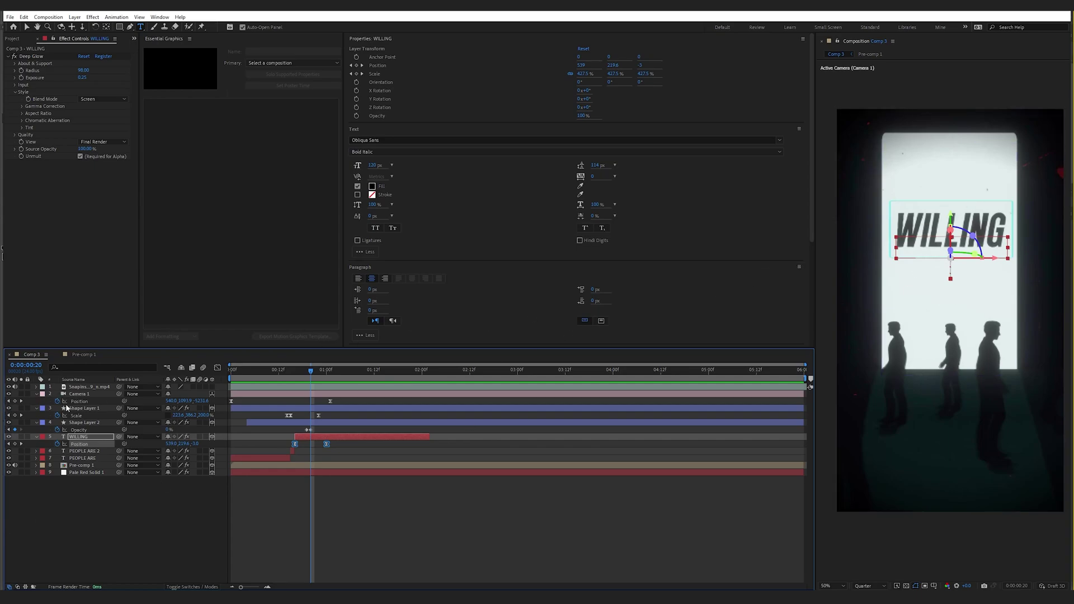
right_click(94, 518)
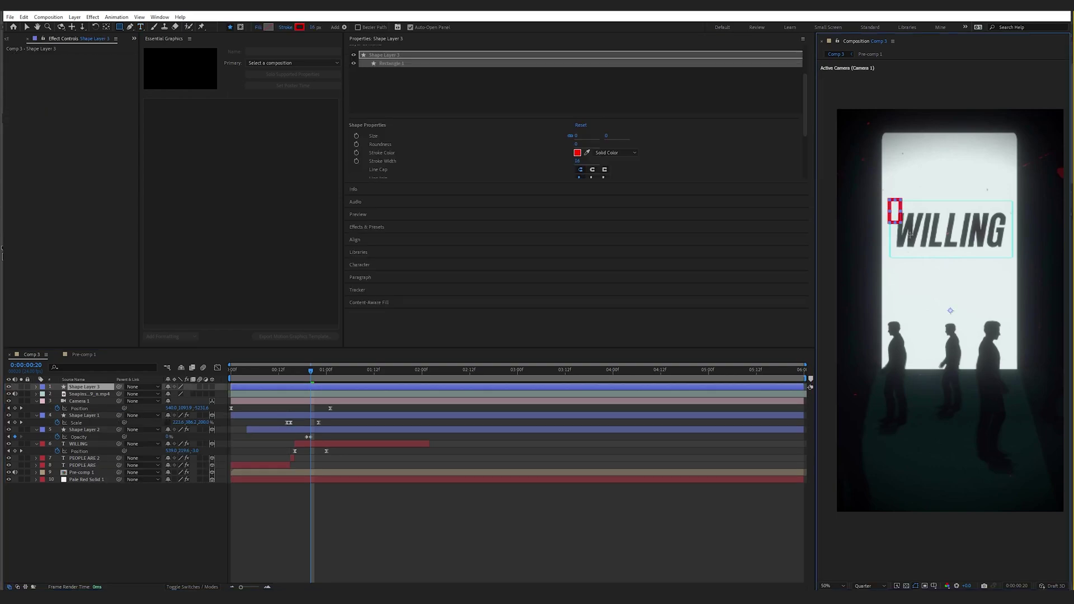
drag(902, 223, 1014, 258)
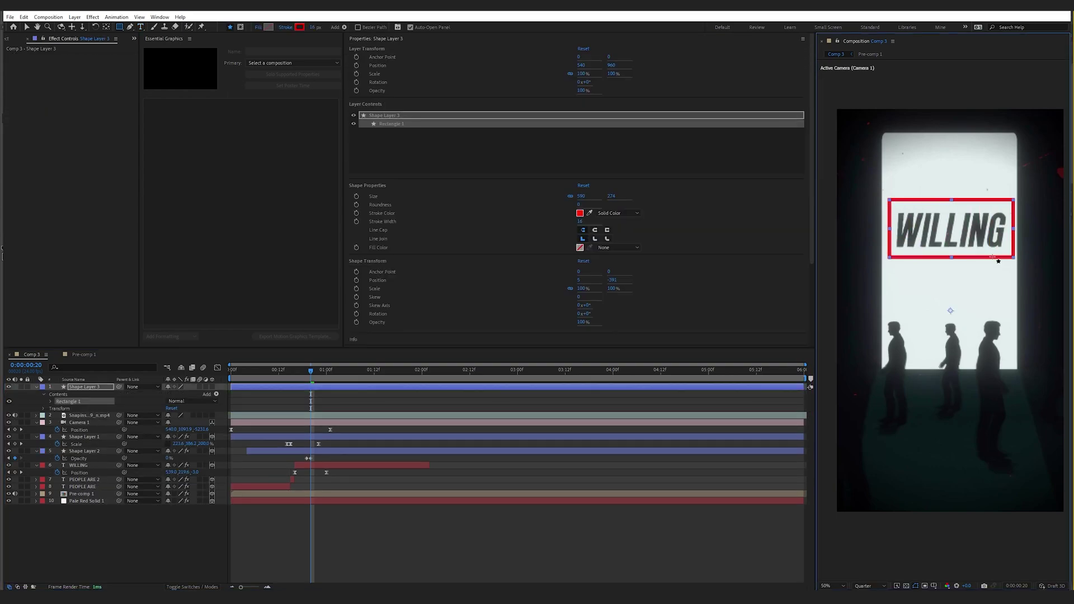
drag(583, 224, 577, 223)
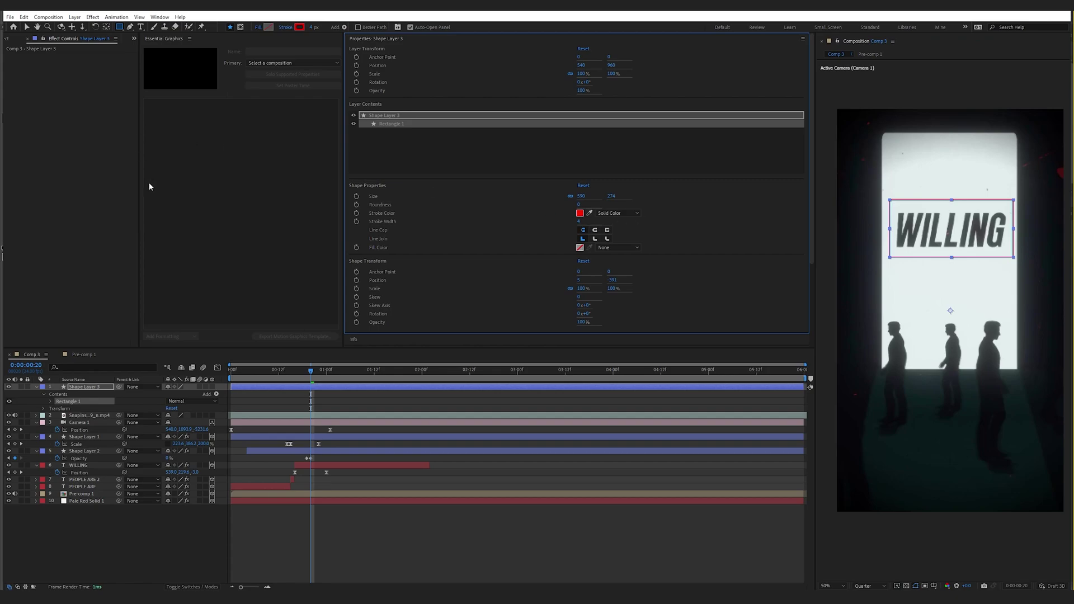
Place Shape Layer 3 below Camera 1 and make it a 3D layer
drag(78, 387, 181, 417)
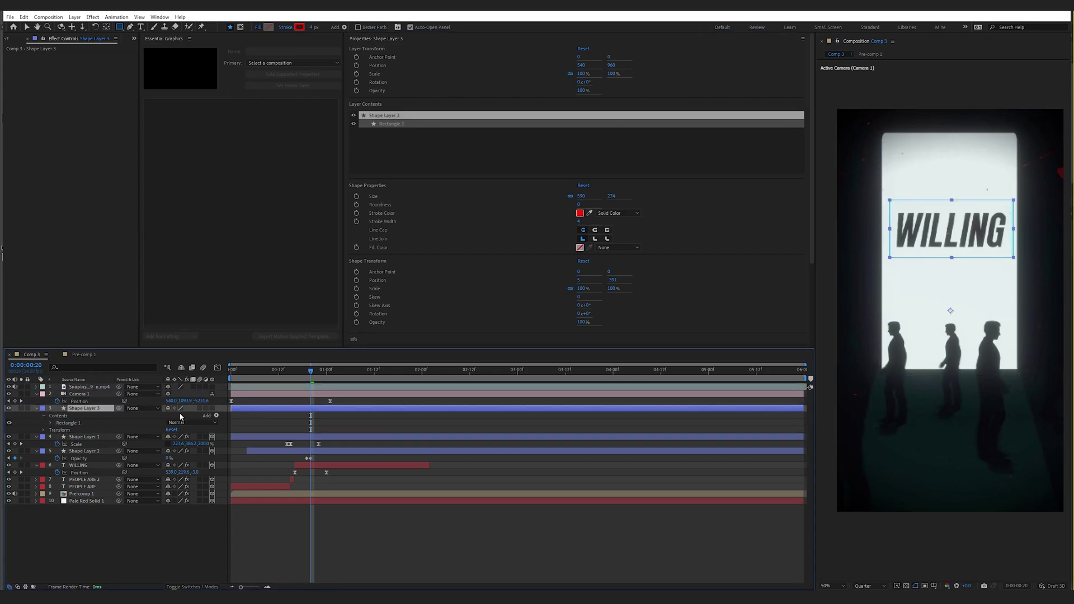
click(211, 408)
key(p)
Set the stroke color of Shape Layer 3's rectangle to cyan 00FFD8
click(580, 239)
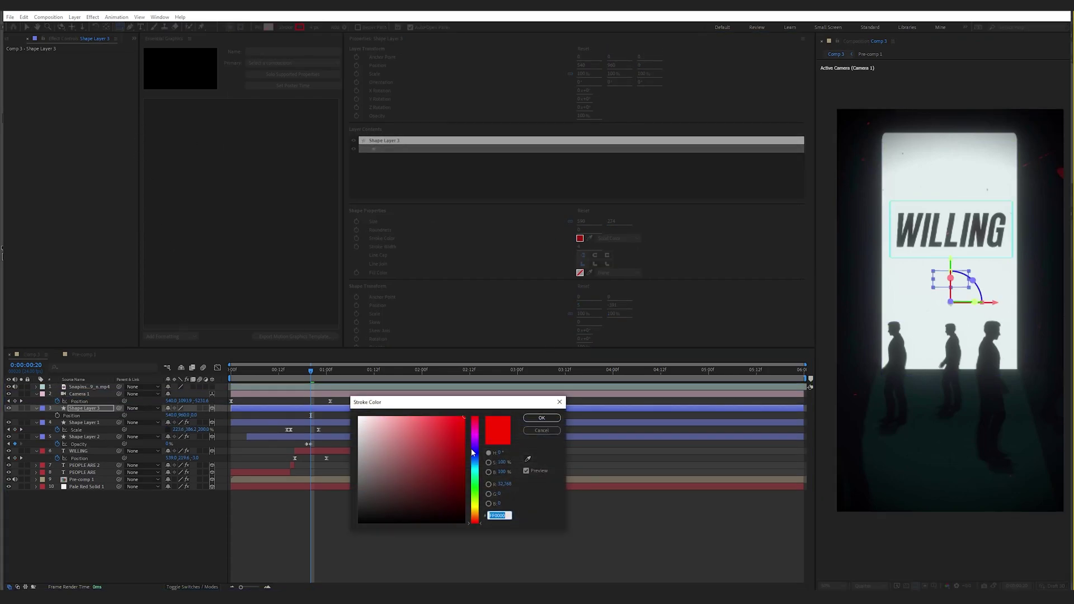
click(474, 466)
click(474, 473)
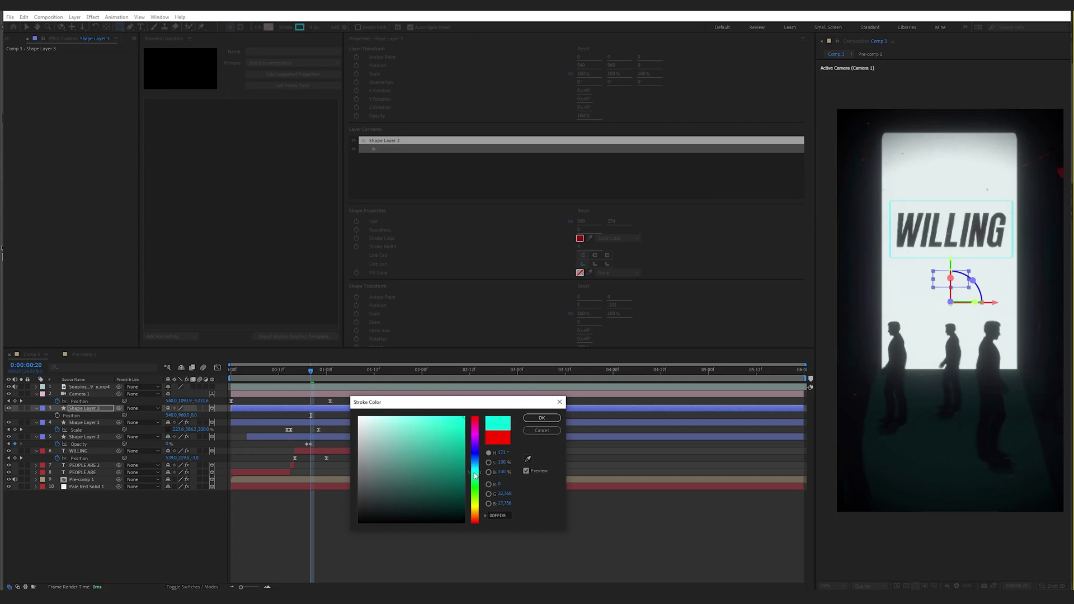
click(541, 418)
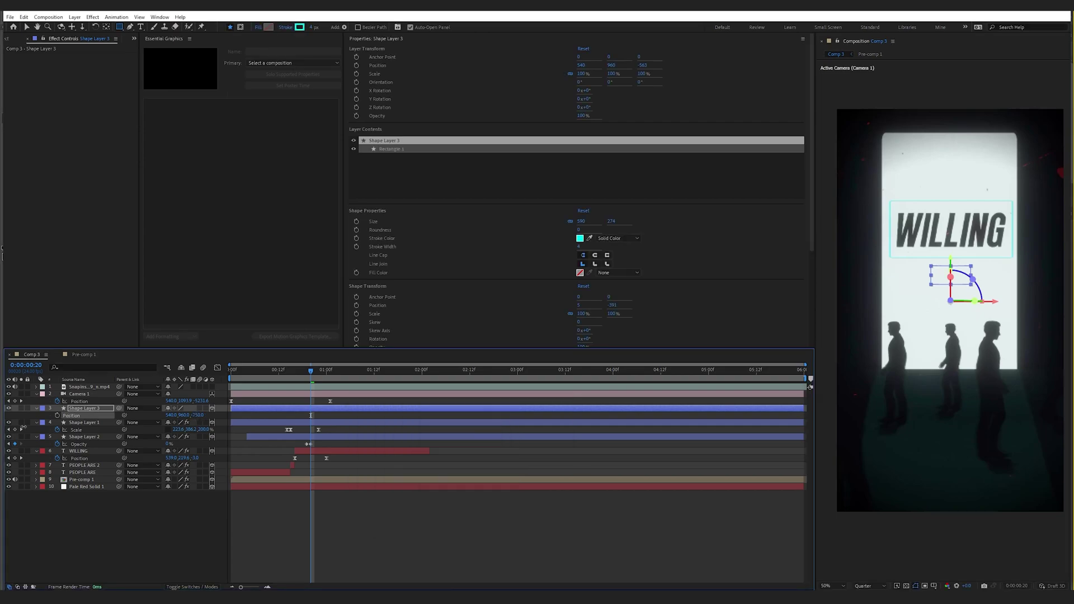
Move and widen Shape Layer 3's outline to surround WILLING, and trim the layer's start to frame 21
drag(194, 415, 155, 404)
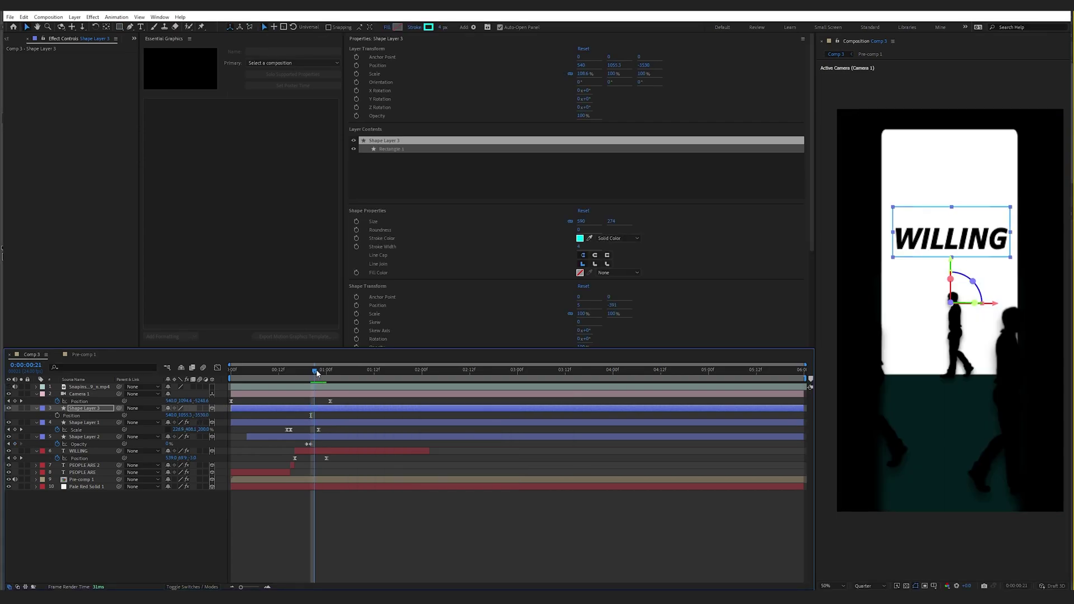
mouse_move(317, 369)
mouse_down()
mouse_move(303, 375)
mouse_move(327, 373)
mouse_up()
click(246, 407)
key(alt+[)
key(s)
Bring Shape Layer 3 closer to the camera and rescale its outline to fit around WILLING
click(96, 394)
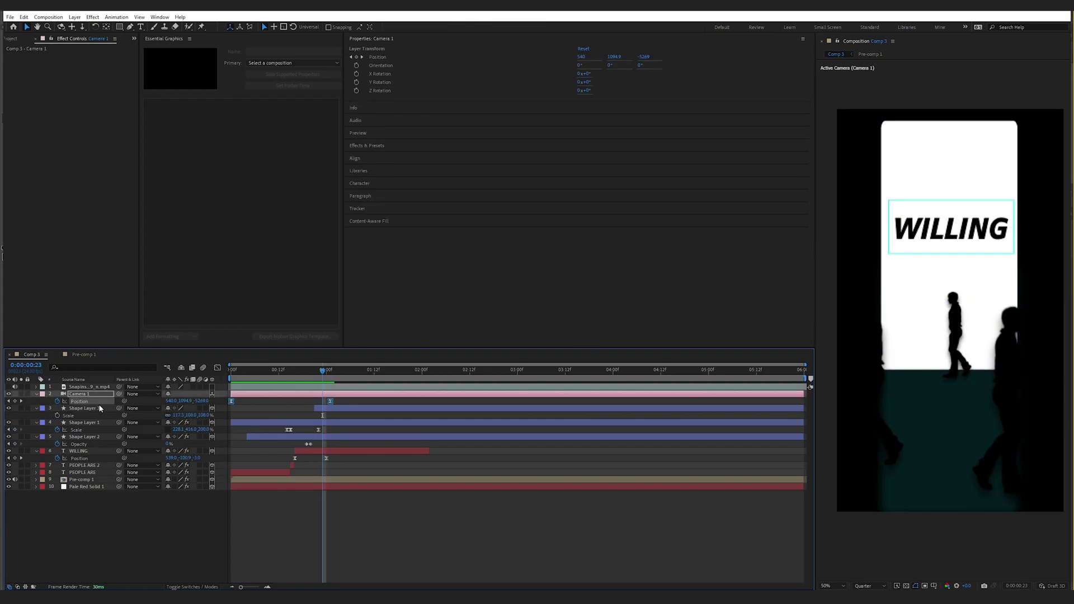
click(100, 408)
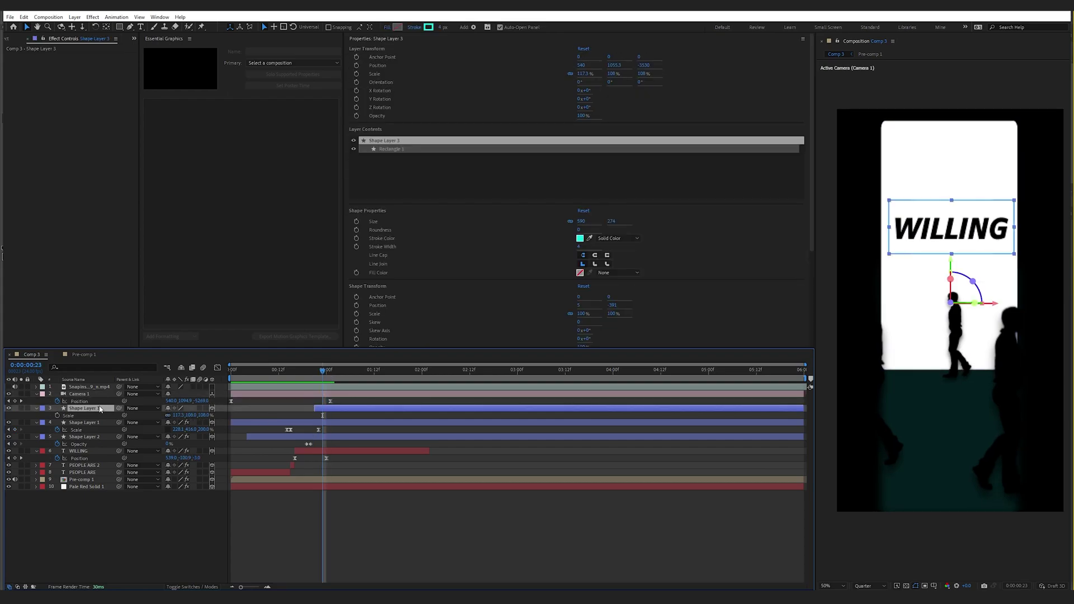
key(p)
drag(200, 415, 175, 419)
key(s)
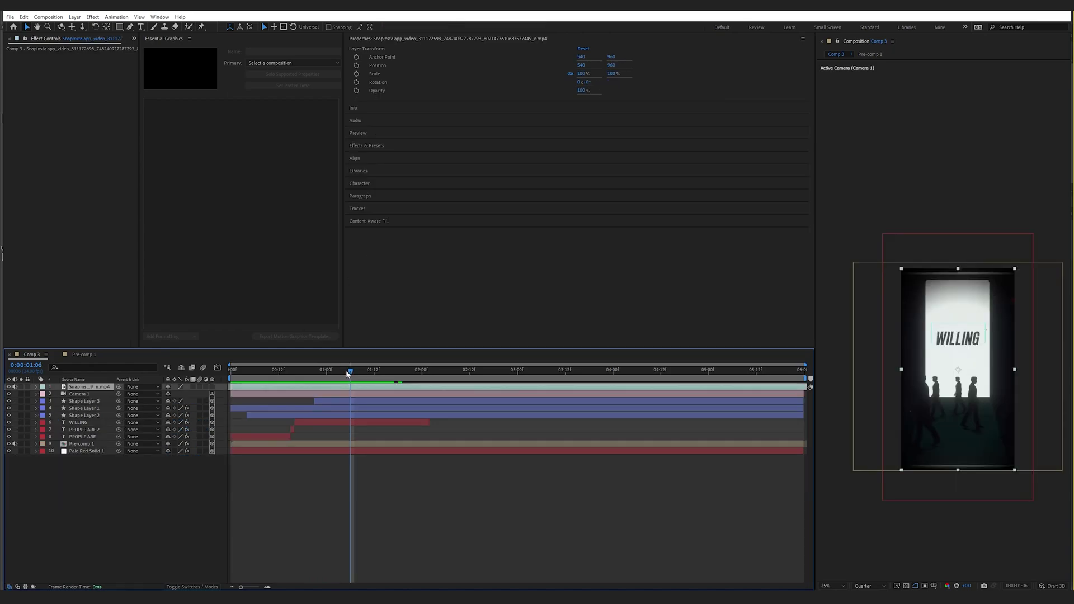
Add a new empty shape layer above Shape Layer 3 at 1:06 and make it 3D
drag(346, 371, 351, 373)
click(92, 401)
right_click(87, 477)
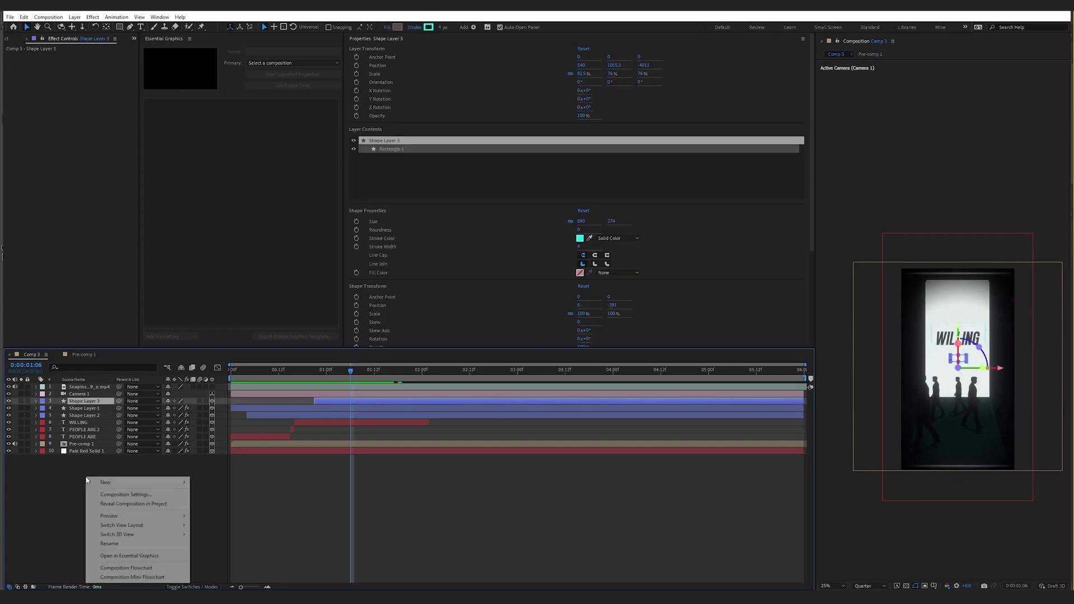
mouse_move(107, 482)
click(221, 542)
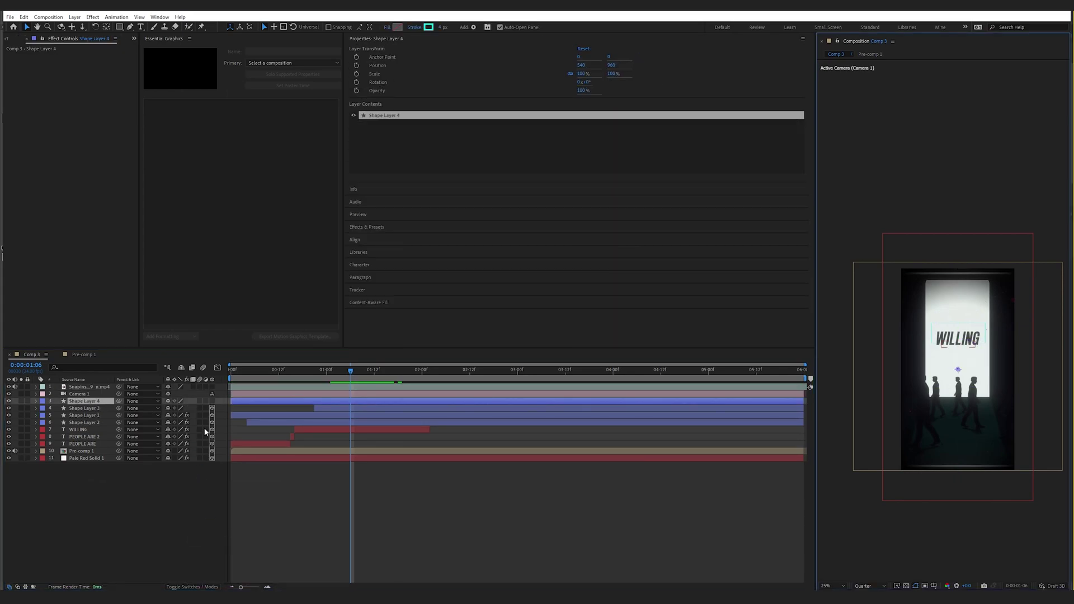
click(214, 401)
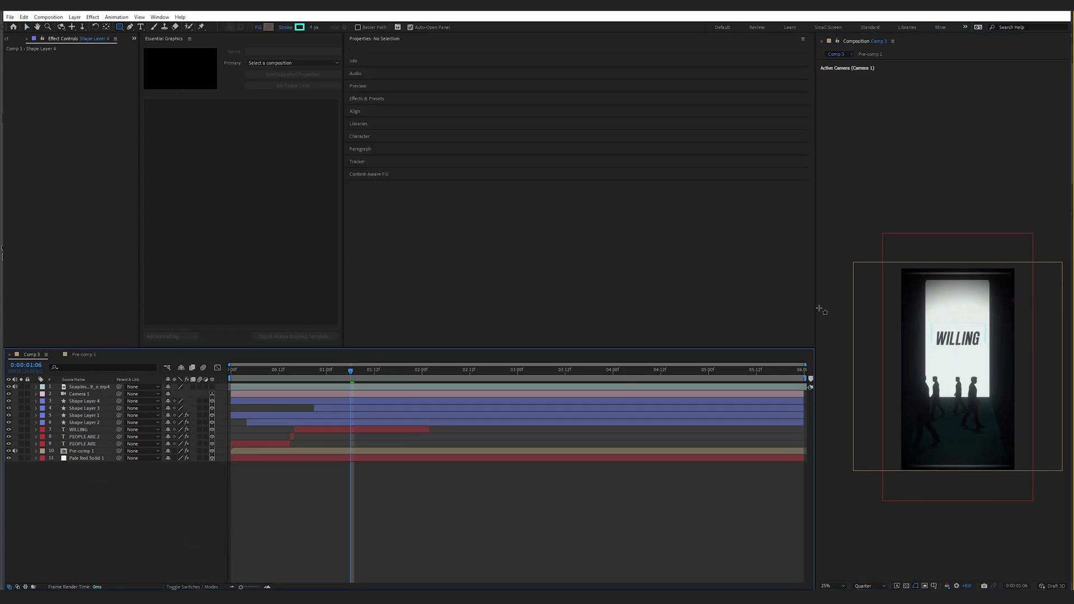
Draw a large unfilled square of about 1852 px over the whole frame and place its layer below Camera 1
drag(1043, 467, 869, 275)
key(v)
drag(927, 392, 942, 390)
key(ctrl+bracketleft)
key(ctrl+bracketleft)
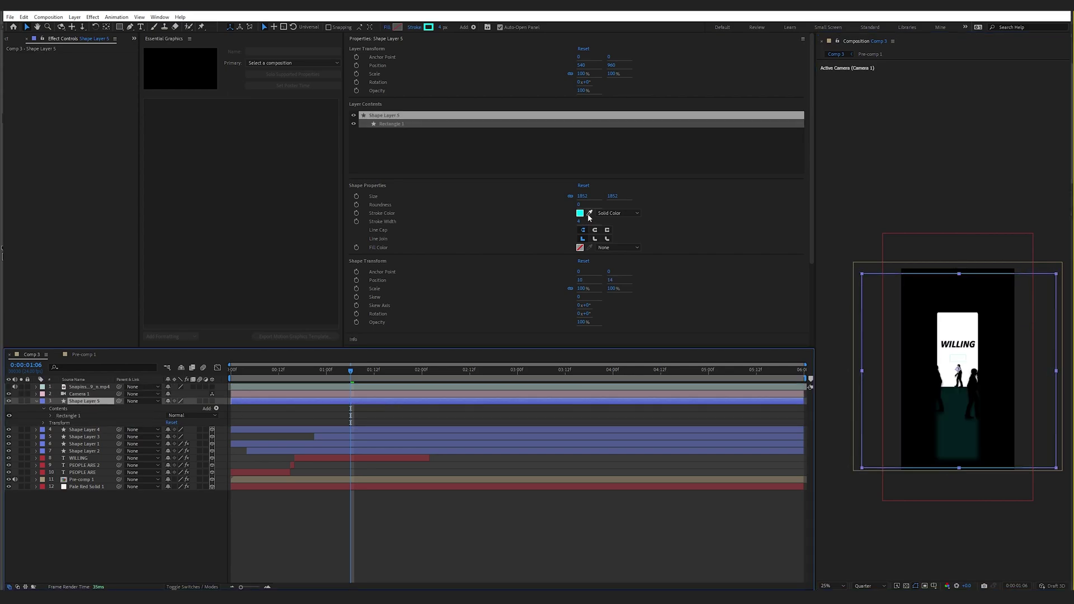
Make Shape Layer 5 a white-stroked 3D layer with a Z Position of -4000
click(90, 402)
key(p)
click(212, 401)
click(198, 408)
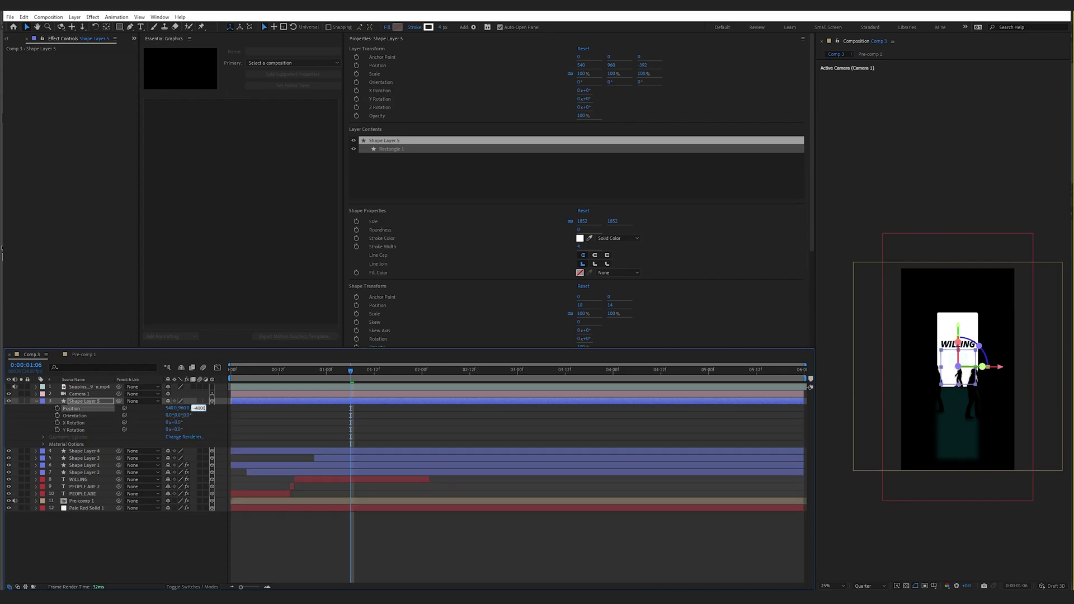
text(-4000)
key(Return)
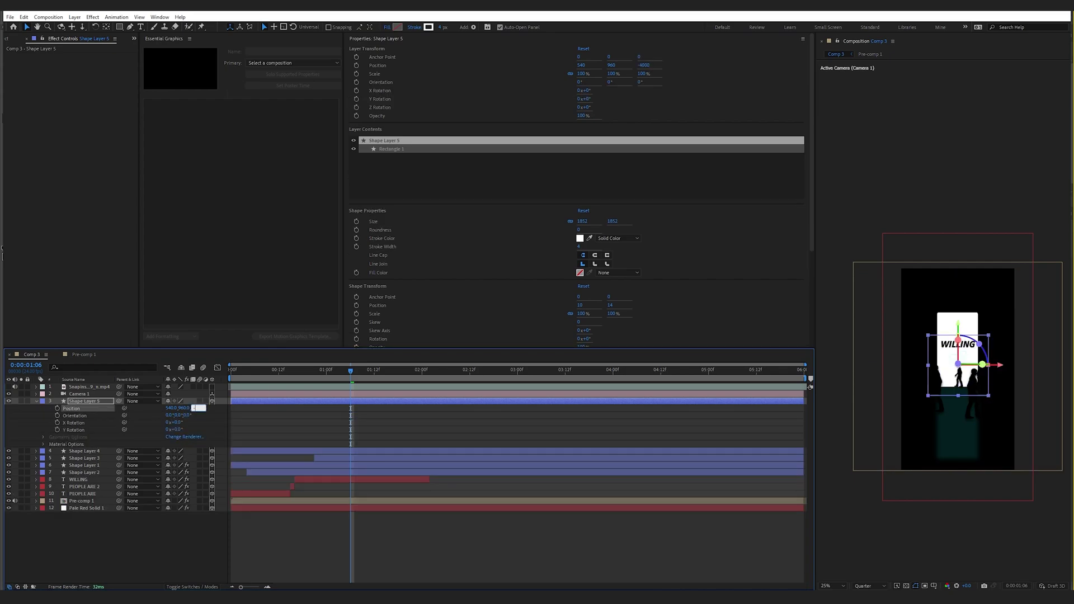
Move Shape Layer 5 closer to the camera, to a Z Position of about -7413, and preview it against the reference
text(00)
key(Return)
drag(2, 425, 852, 396)
click(9, 386)
click(9, 387)
drag(946, 377, 948, 383)
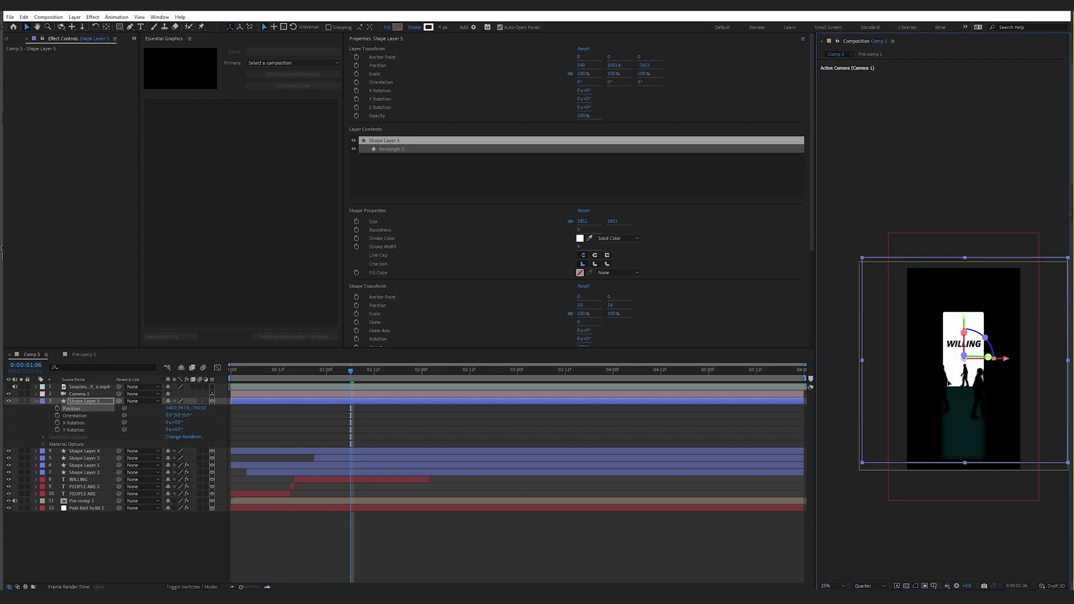
key(space)
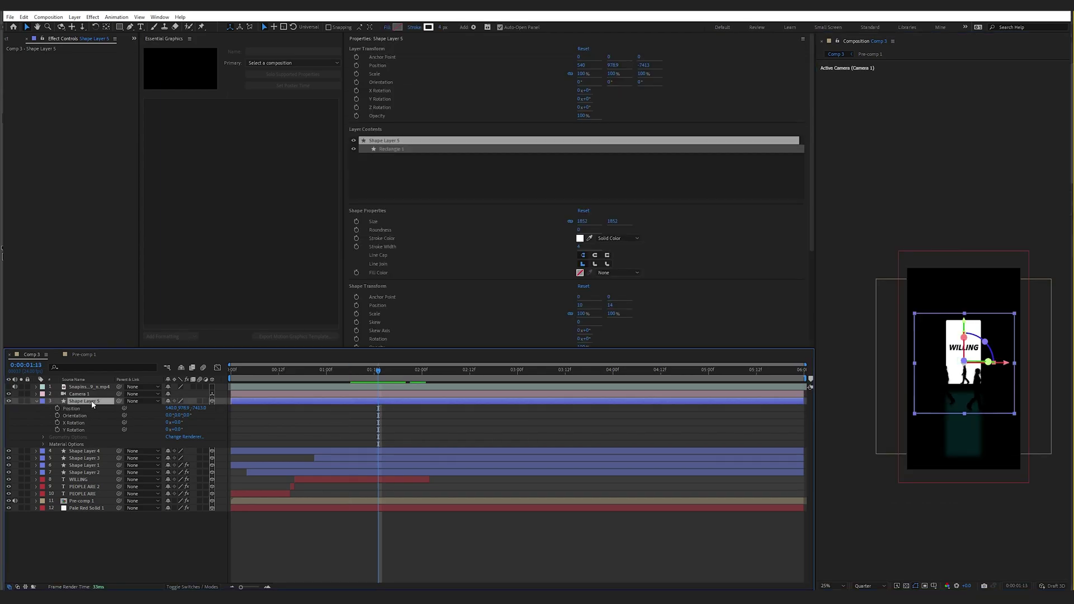
Set Shape Layer 5's Z Position to about -6954 and scale it uniformly to 87%, checking it against the reference clip
click(198, 408)
drag(198, 412, 537, 396)
key(s)
drag(197, 408, 223, 406)
key(F2)
drag(350, 371, 392, 378)
click(9, 386)
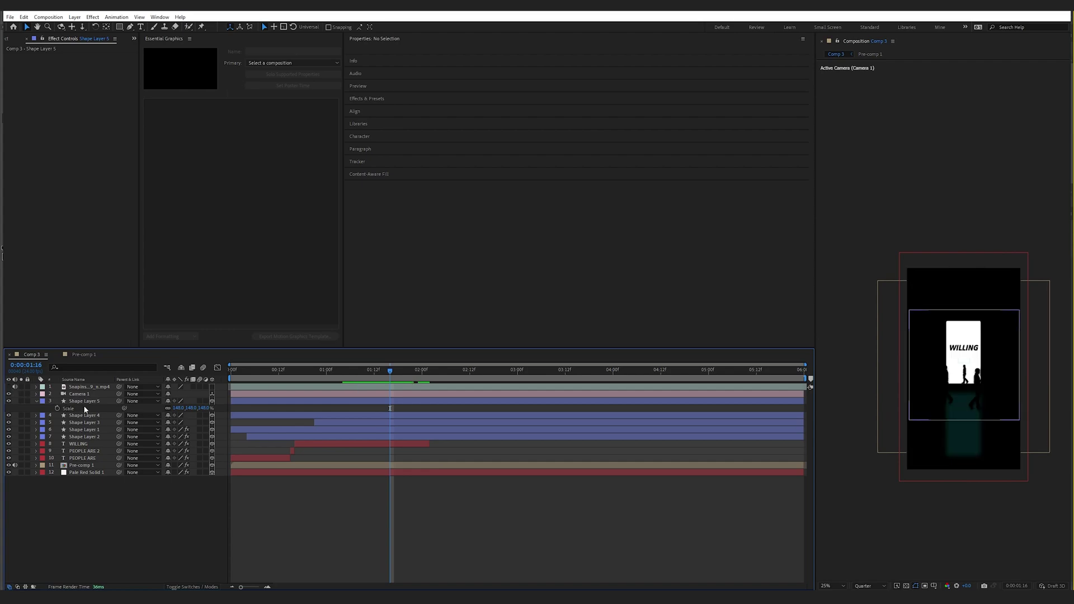
drag(192, 407, 158, 407)
drag(374, 371, 346, 380)
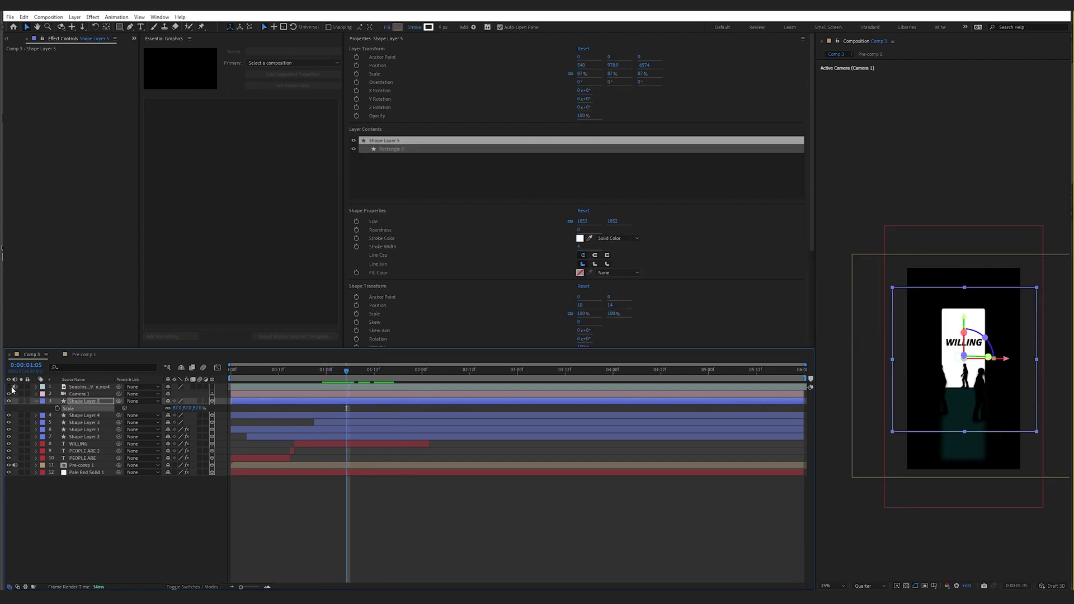
Preview the white outline frame without the reference clip and turn off Shape Layer 4's visibility
click(9, 386)
key(Page_Down)
key(p)
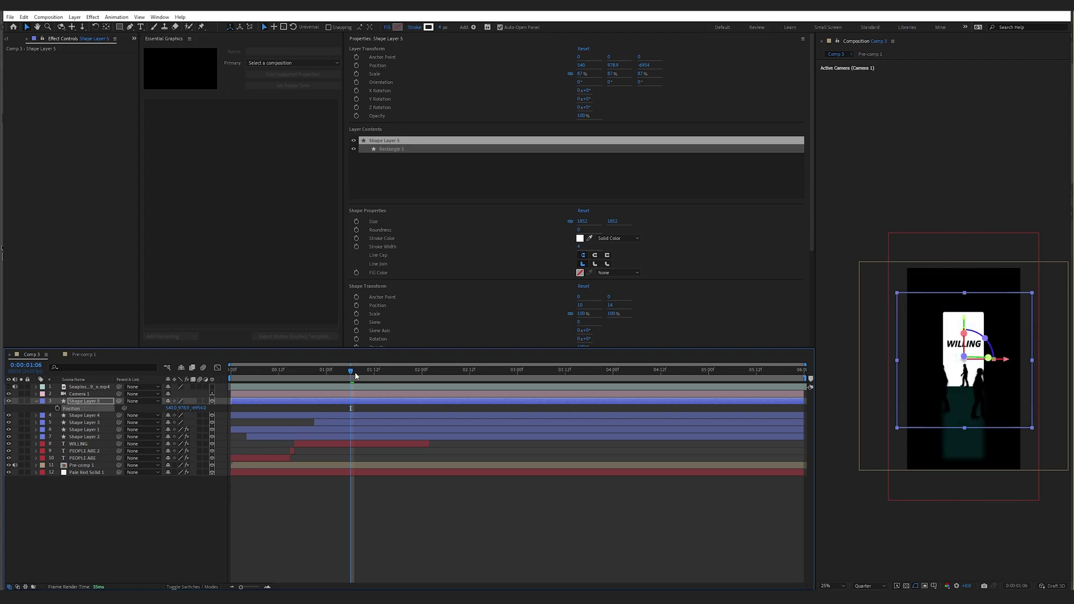
key(space)
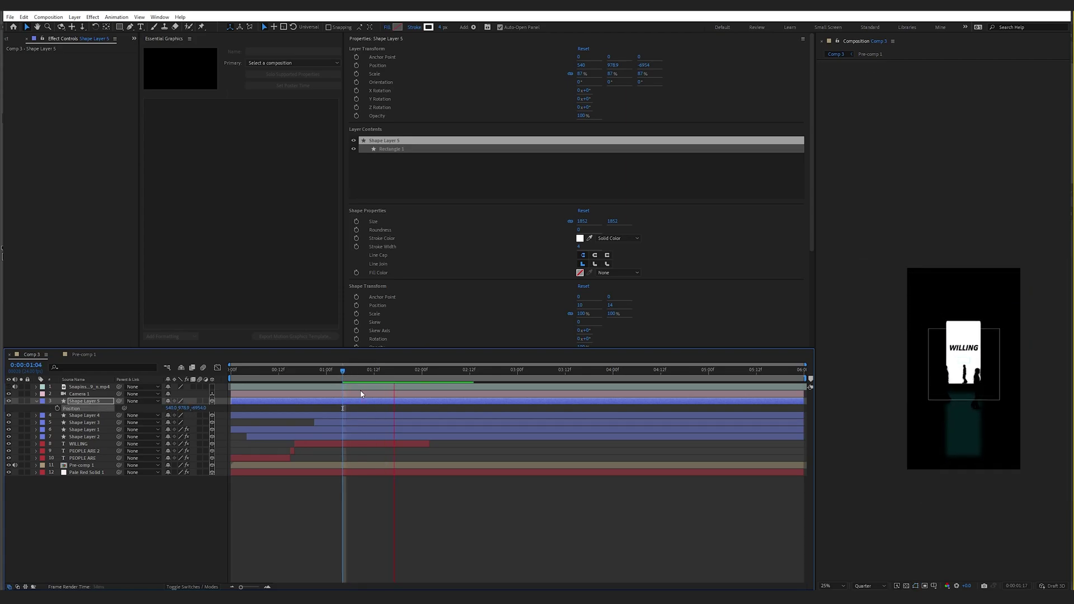
key(space)
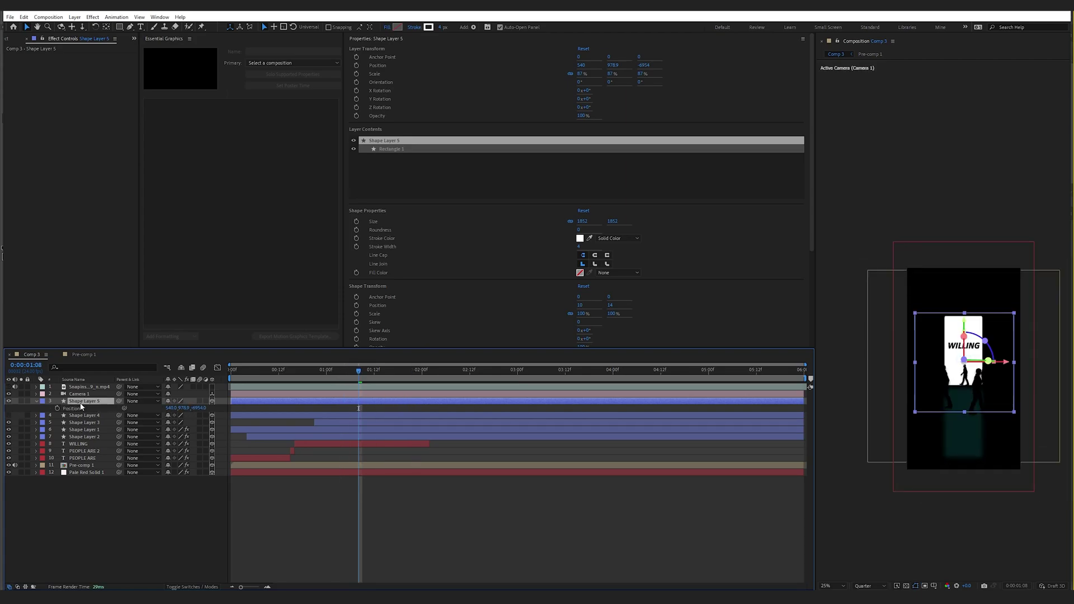
Set Shape Layer 5's stroke width to 8 and copy the Deep Glow effect from the PEOPLE ARE layer onto it
click(579, 246)
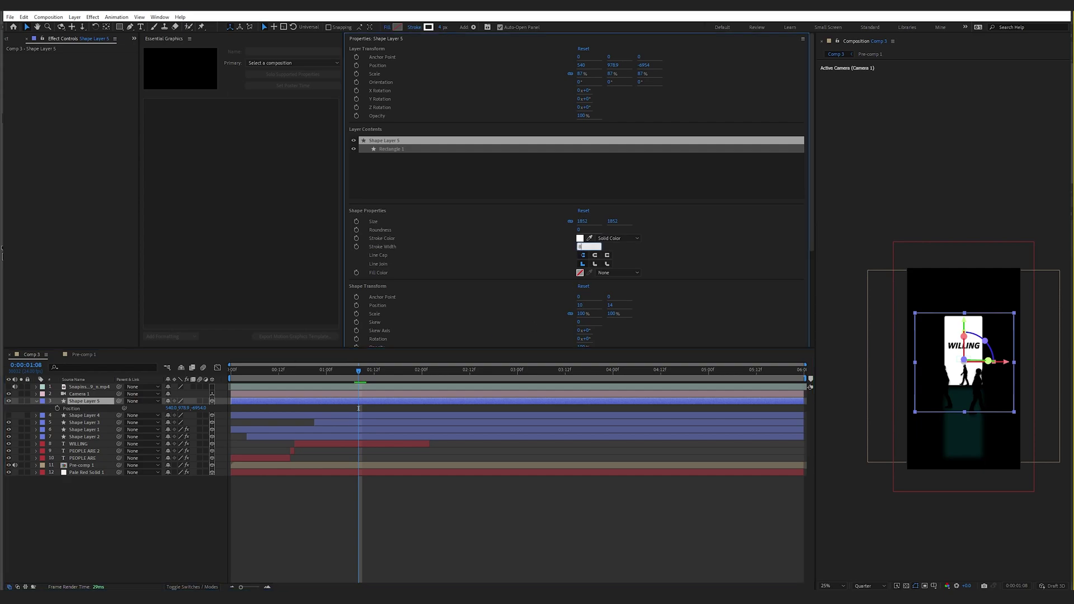
key(Return)
click(101, 503)
click(83, 458)
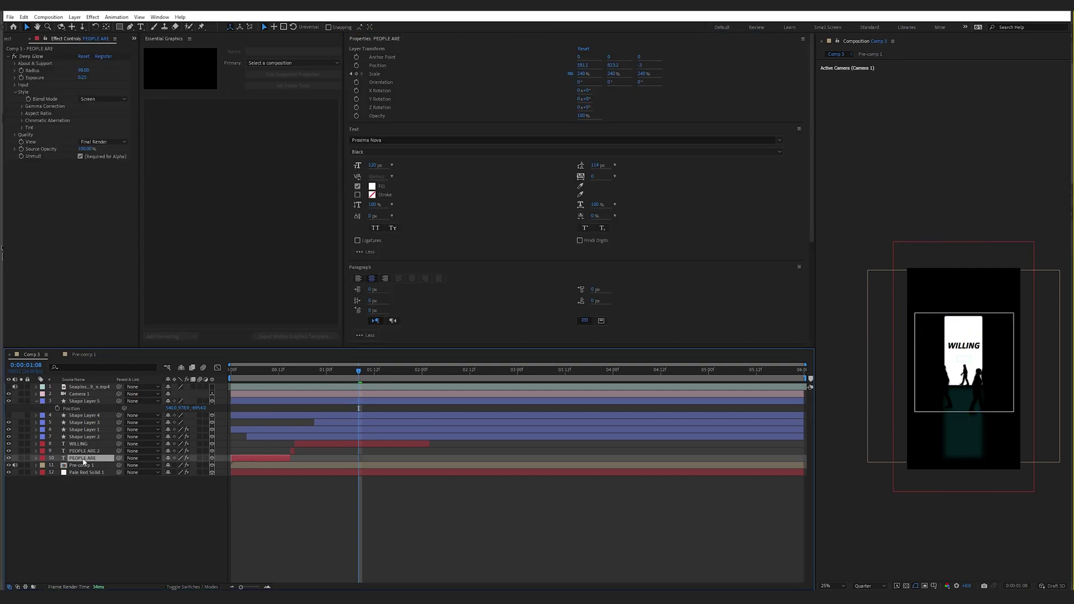
click(35, 57)
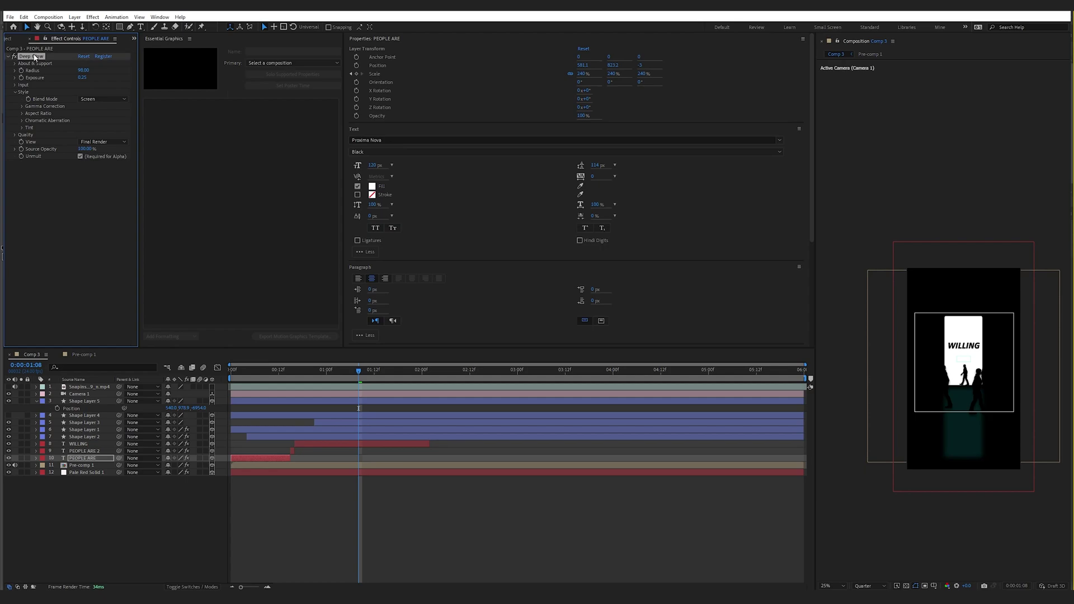
click(82, 401)
key(ctrl+v)
click(560, 522)
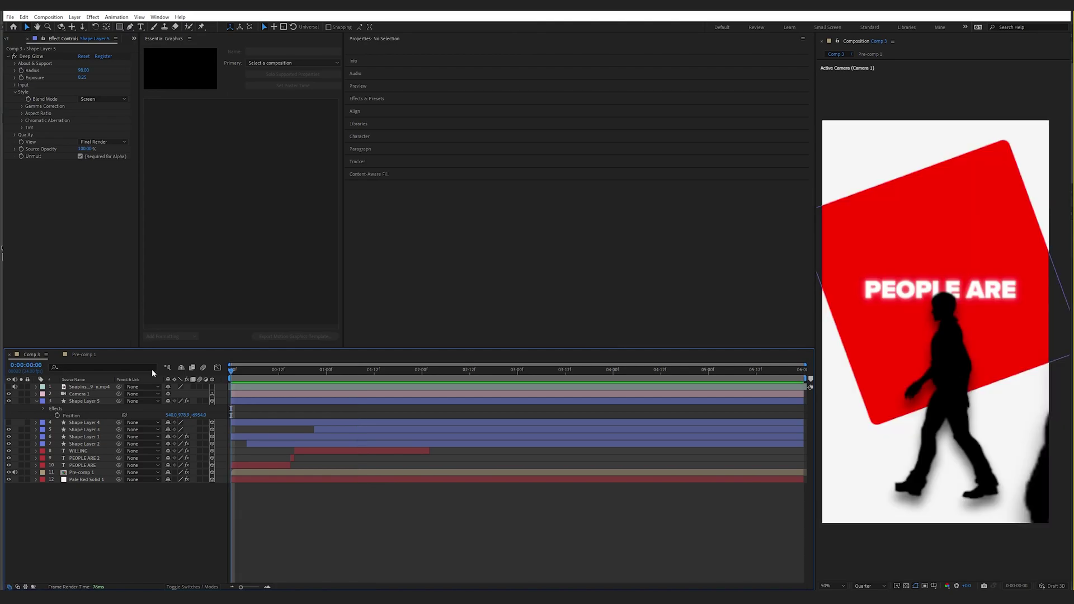
Play back the red TO SPEND title against the reference clip and inspect it alongside the WILLING, Shape Layer 4 and Shape Layer 5 layers
key(space)
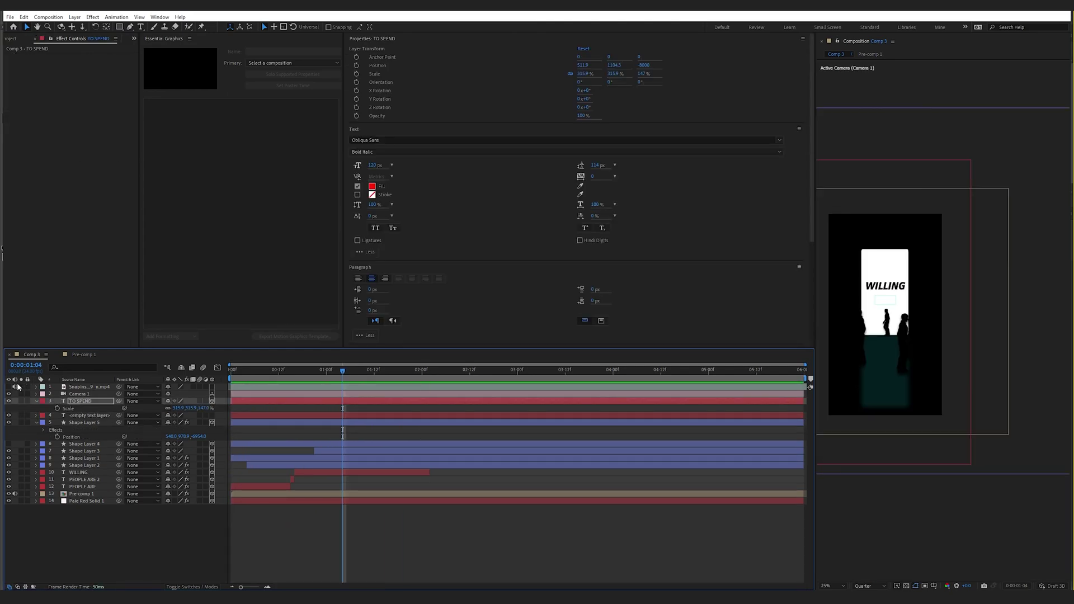
key(space)
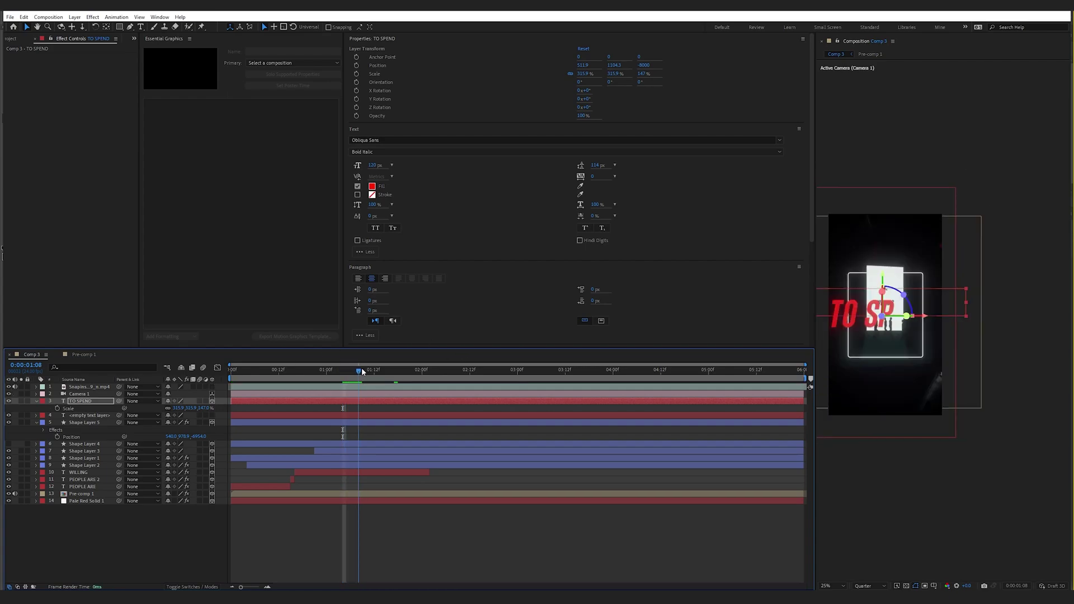
click(8, 387)
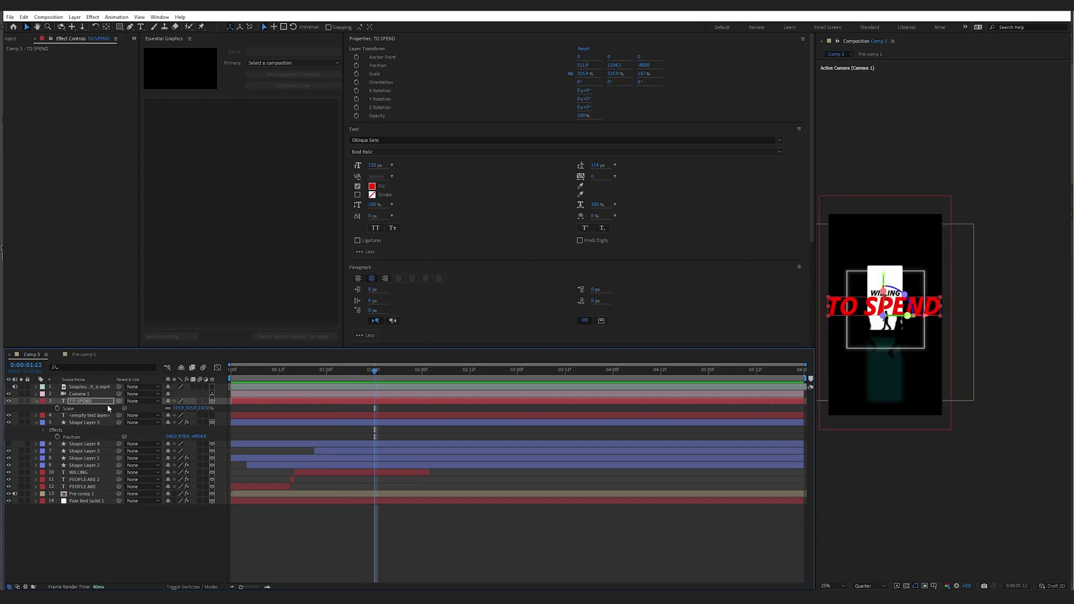
click(91, 474)
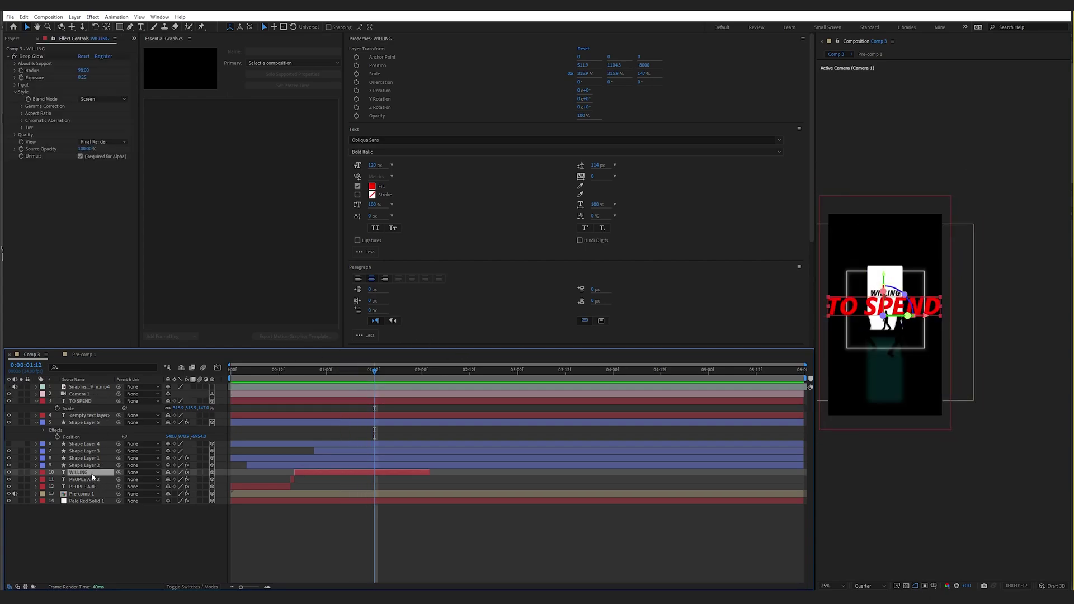
click(86, 402)
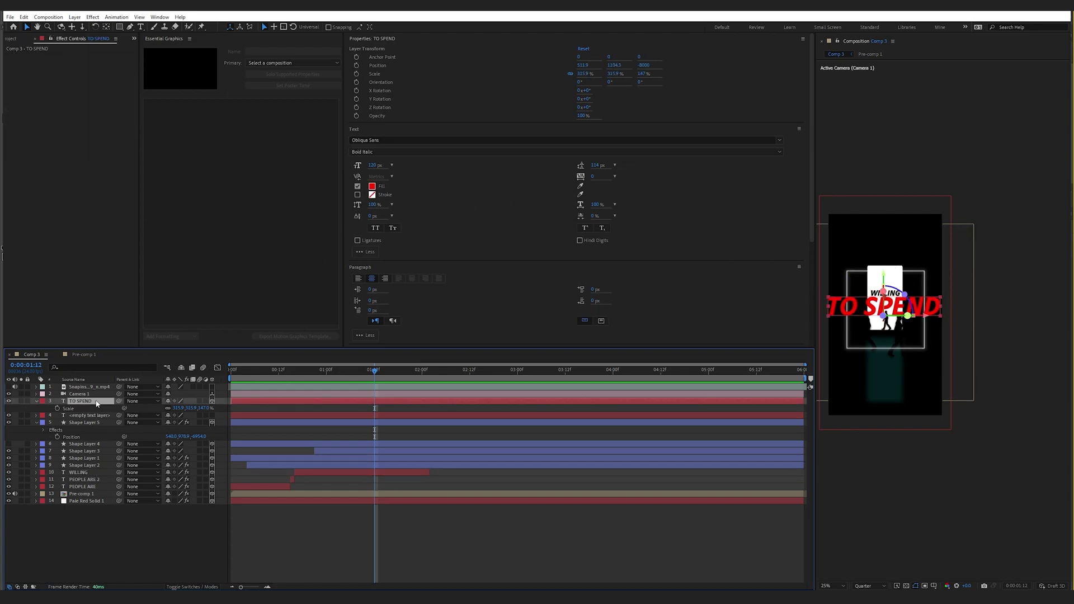
click(88, 443)
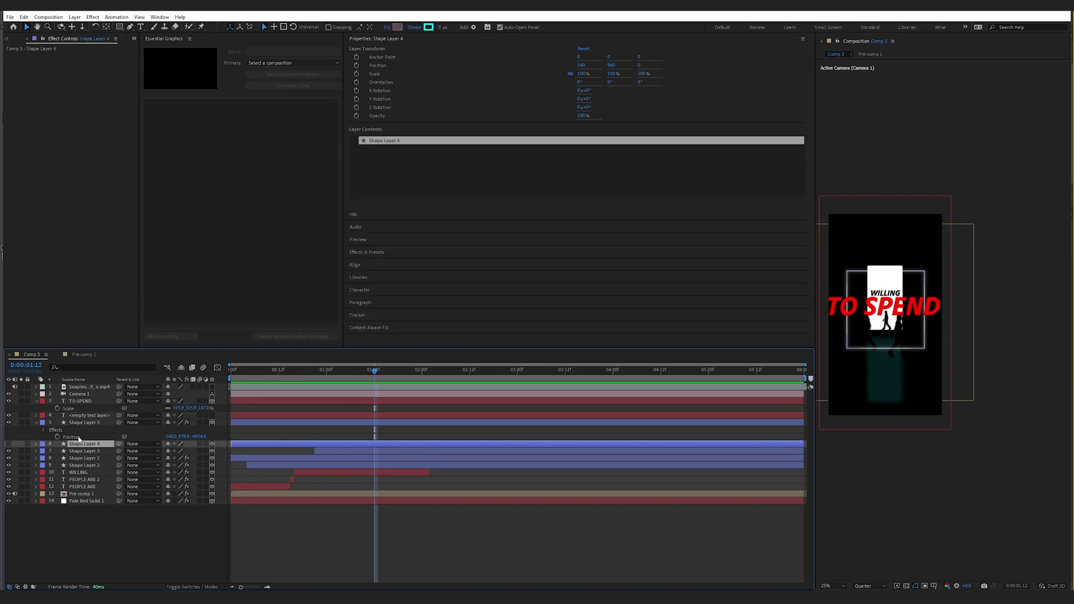
click(78, 422)
click(7, 425)
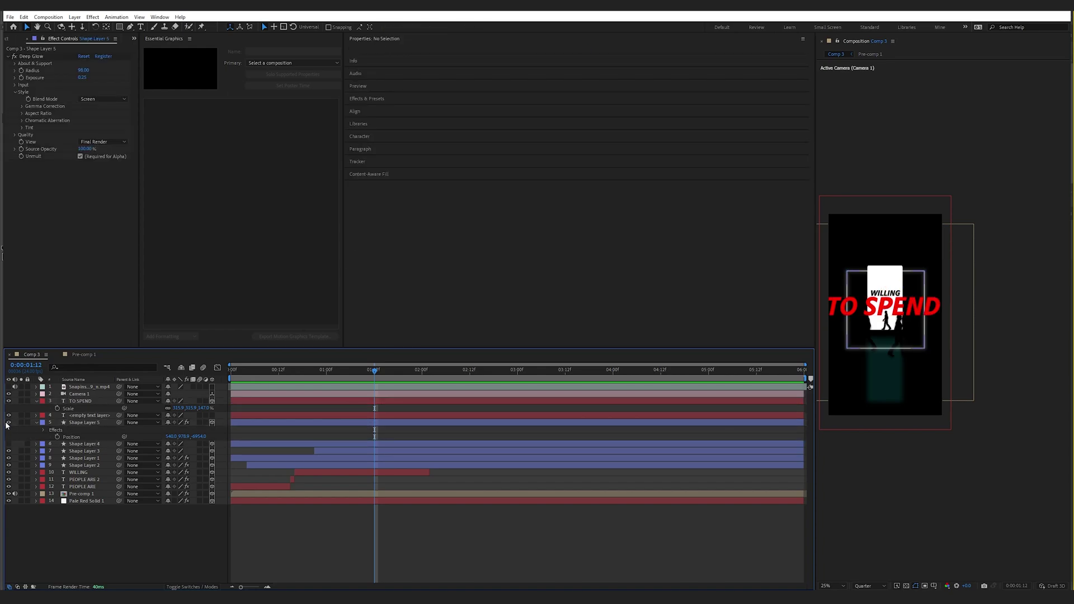
Compare the Position values of Shape Layer 5 and TO SPEND, and scale TO SPEND to about 294.4% against the reference
click(89, 423)
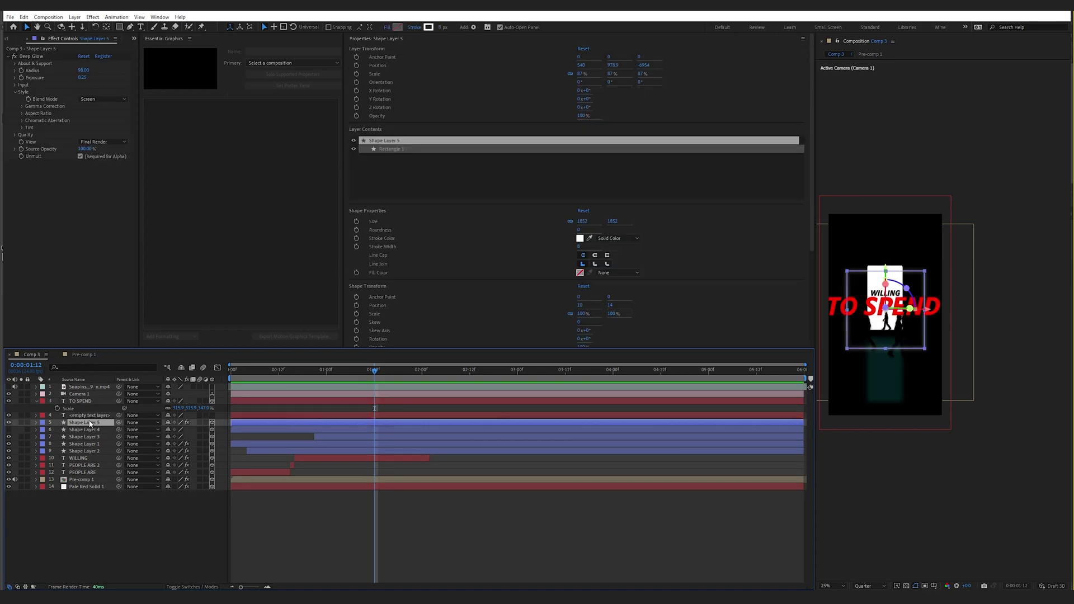
key(p)
click(80, 401)
key(p)
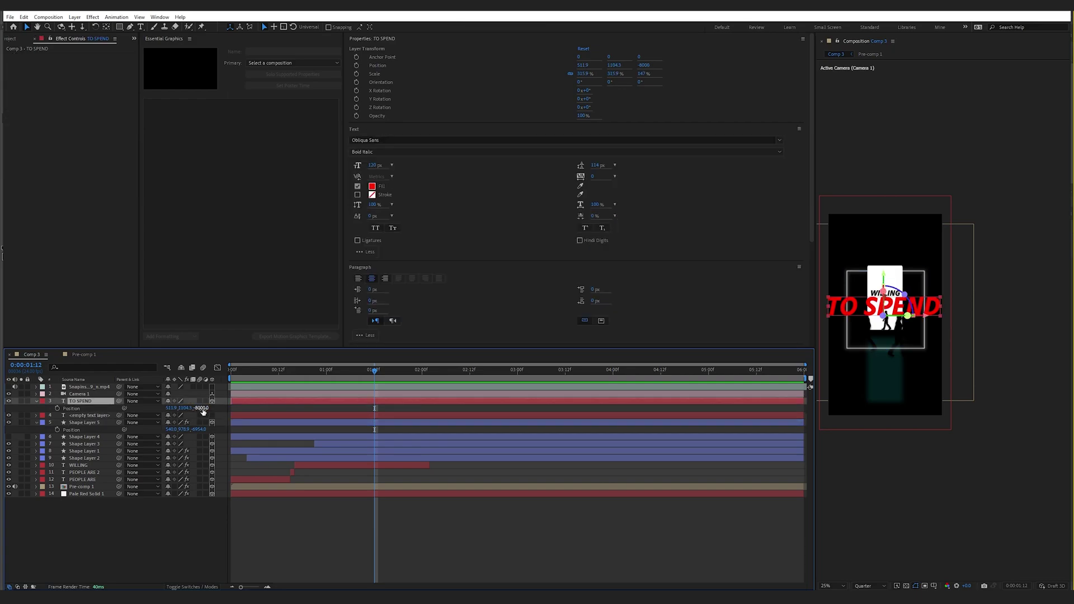
drag(358, 369, 346, 369)
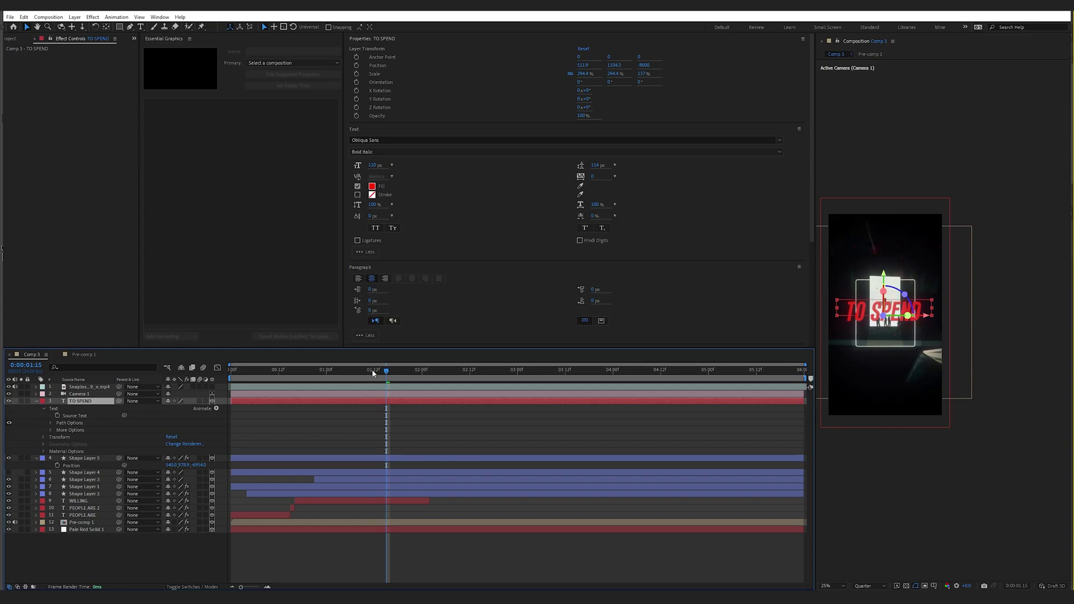
mouse_move(374, 372)
mouse_down()
mouse_move(351, 374)
mouse_move(387, 378)
mouse_up()
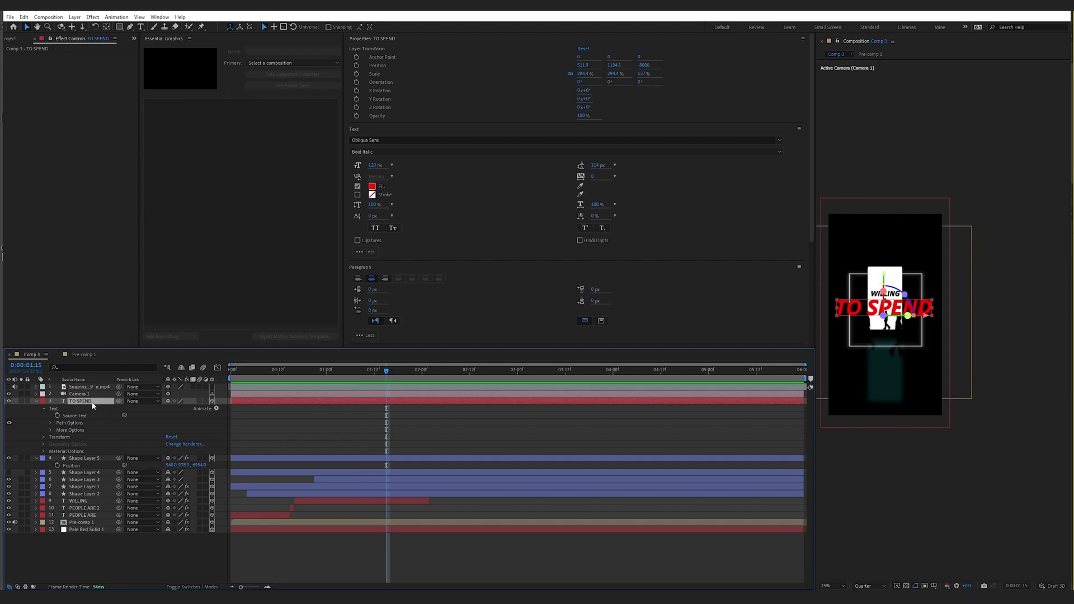
Add an Opacity animator at 0% to the TO SPEND text and keyframe its Range Selector Start at 0% at 1:05
click(216, 409)
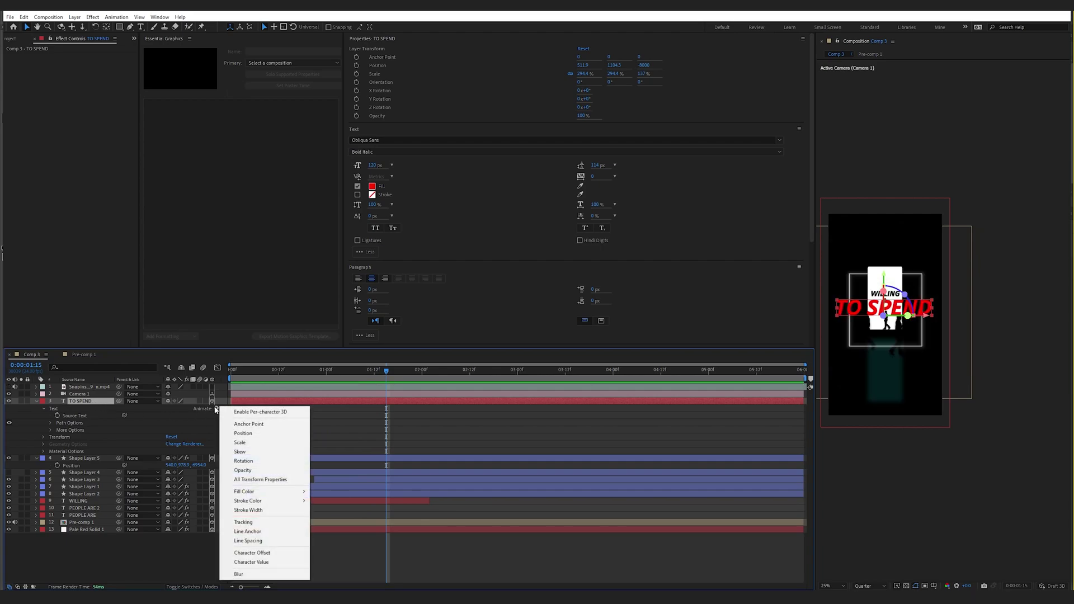
click(242, 470)
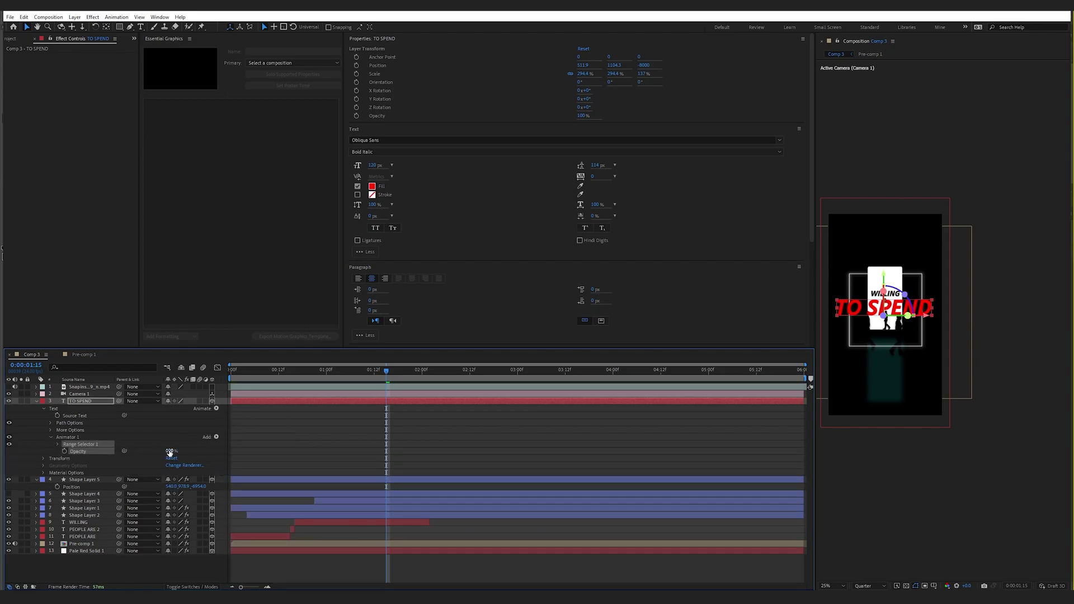
drag(152, 450, 80, 460)
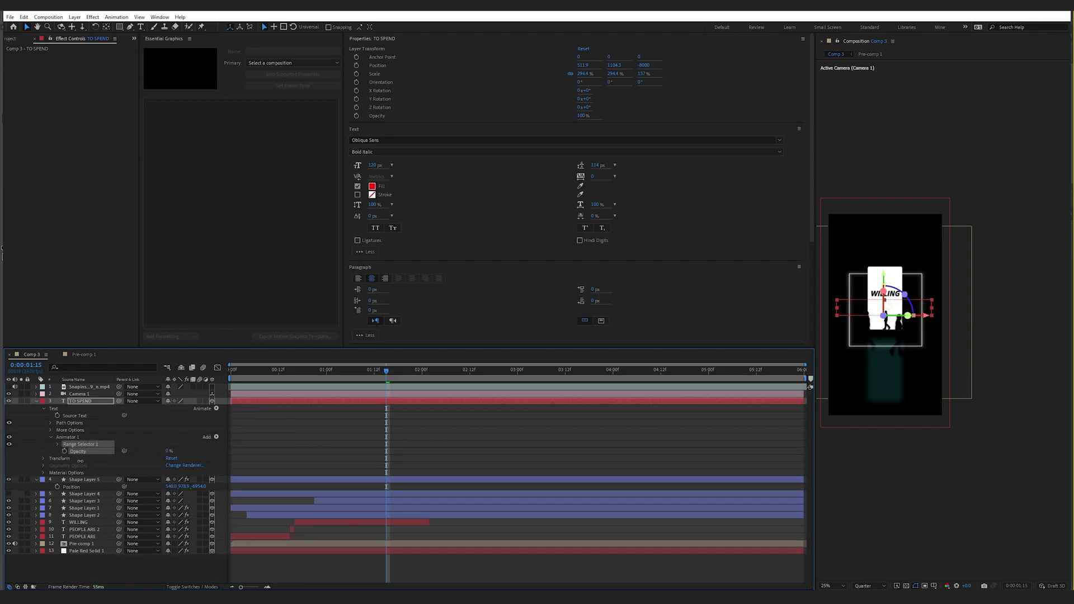
click(57, 444)
drag(369, 371, 347, 371)
click(72, 451)
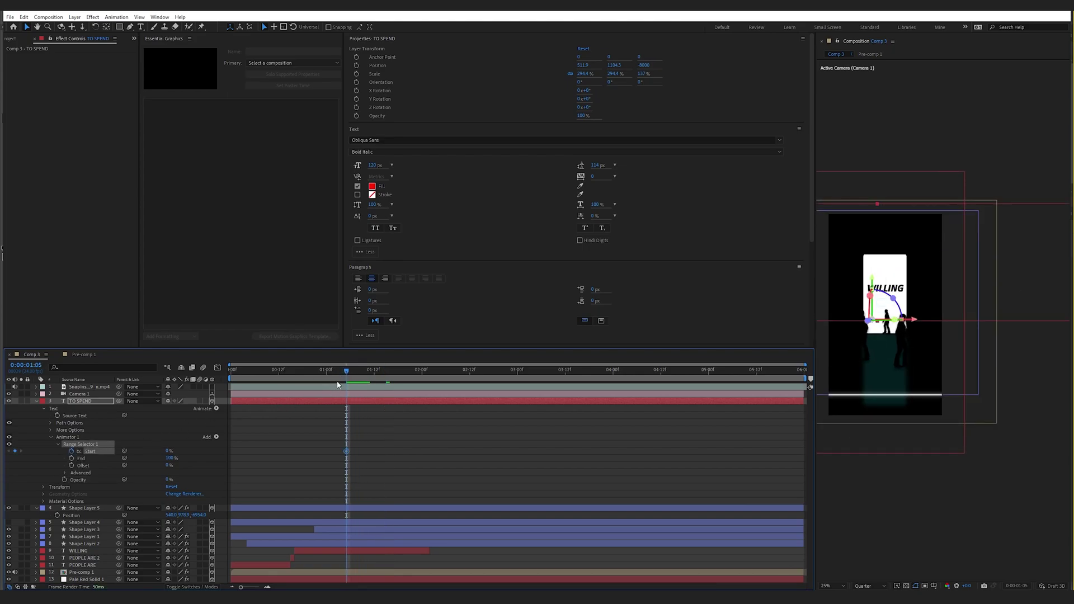
Keyframe the Range Selector Start at 1:15 so the whole TO SPEND title is revealed, then scrub through the reveal
click(390, 372)
mouse_move(383, 375)
mouse_down()
mouse_move(369, 372)
mouse_move(386, 374)
mouse_up()
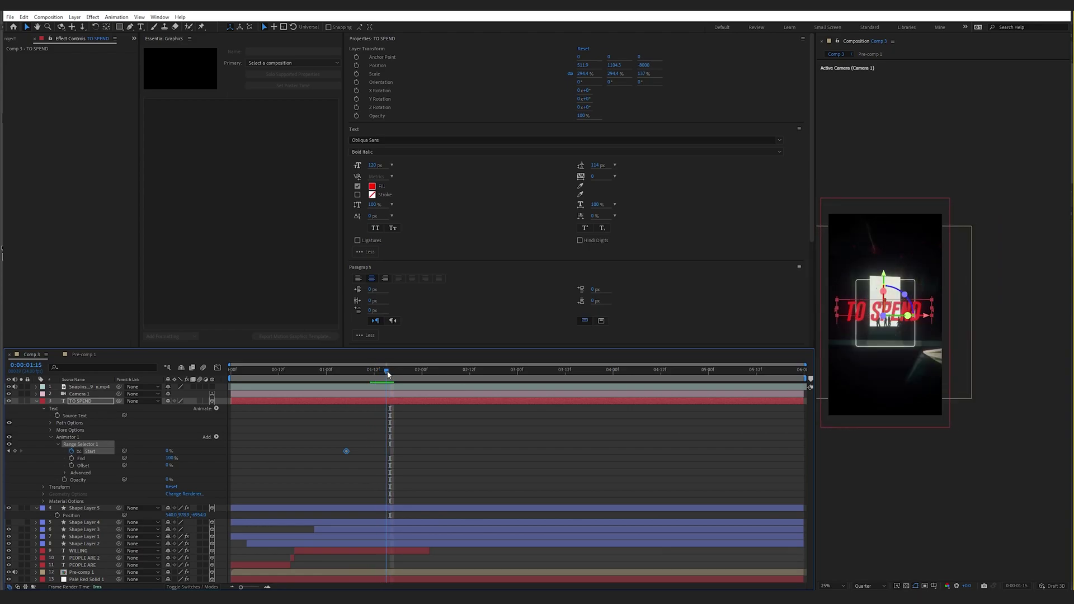
click(8, 386)
drag(169, 451, 266, 451)
drag(357, 377, 402, 378)
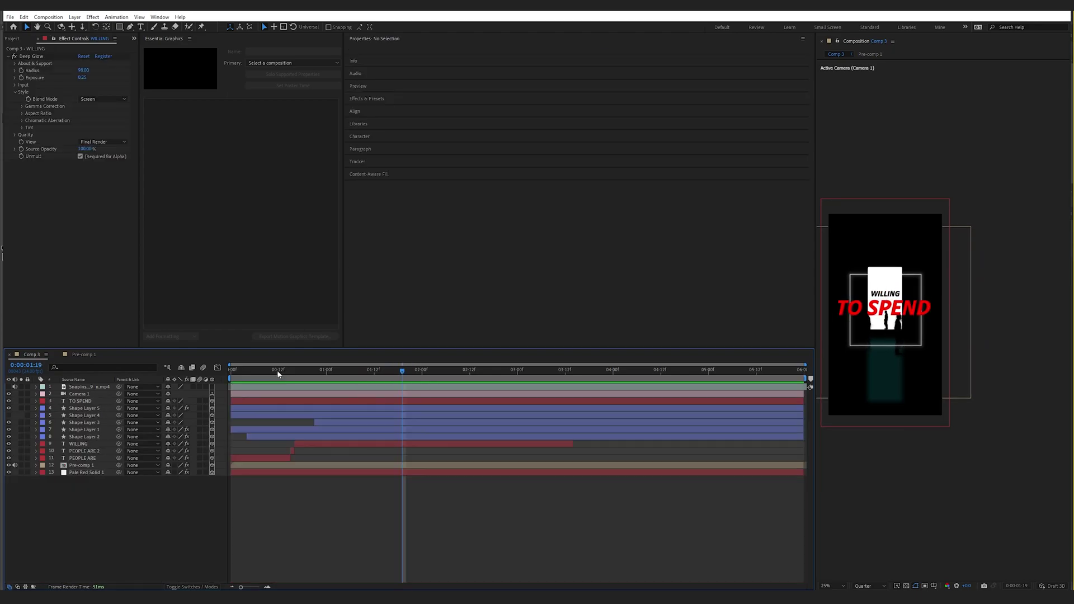
Play the composition from the start to review the PEOPLE ARE, WILLING and TO SPEND titles together
key(Home)
key(space)
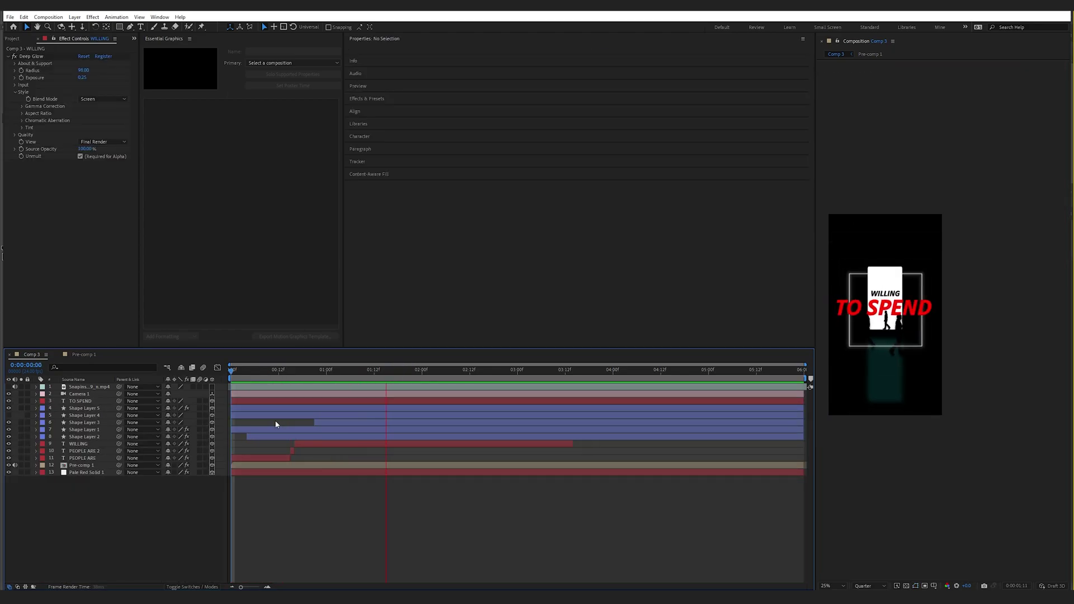
key(space)
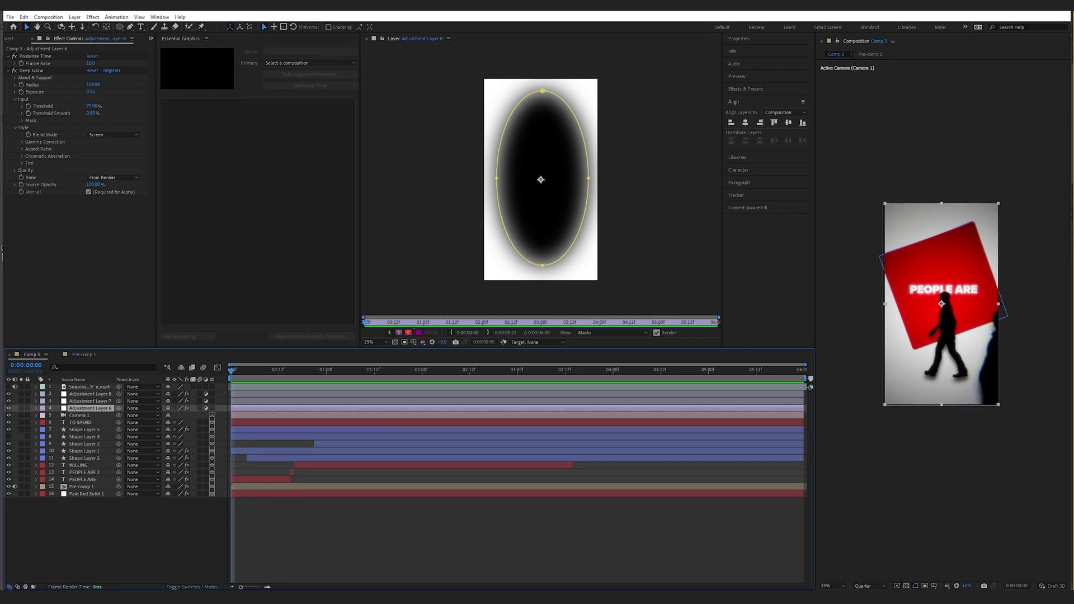
right_click(104, 540)
mouse_move(145, 439)
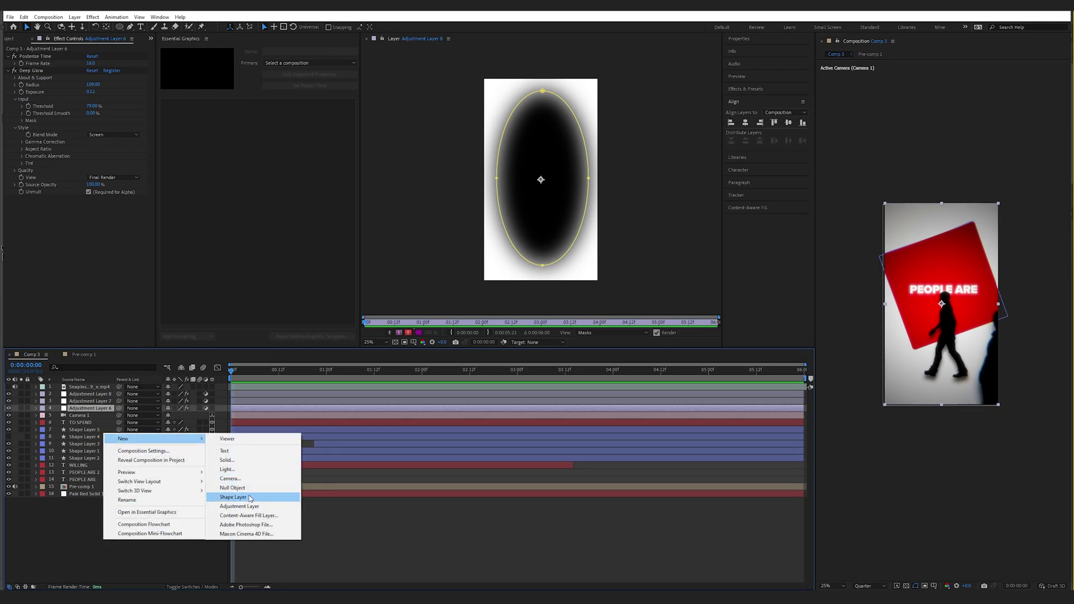
click(18, 525)
Examine the Posterize Time frame rate on Adjustment Layer 6 and play the composition from the start
click(106, 408)
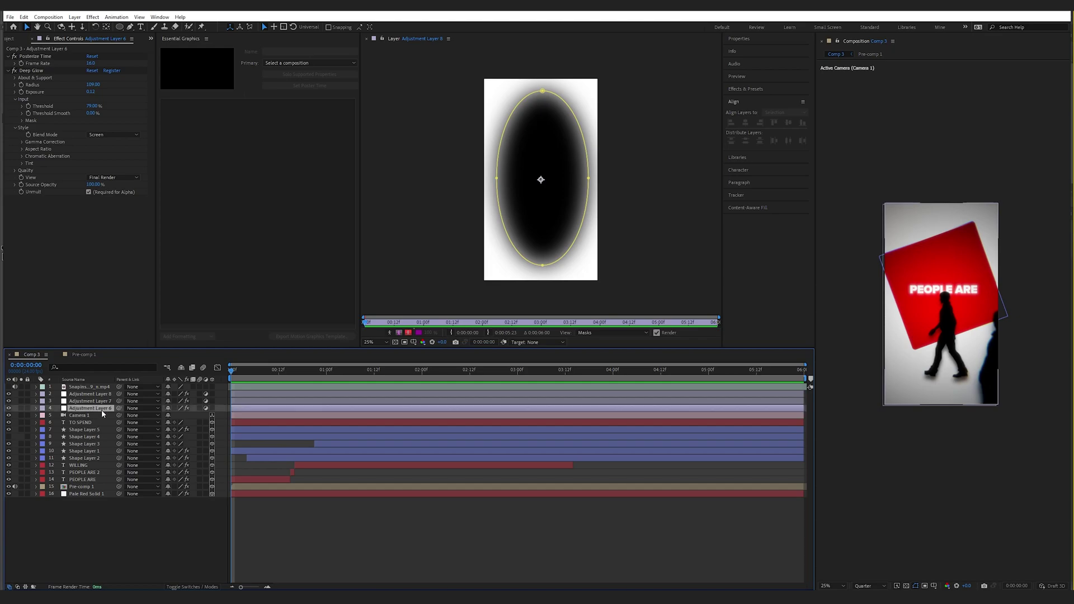
click(89, 64)
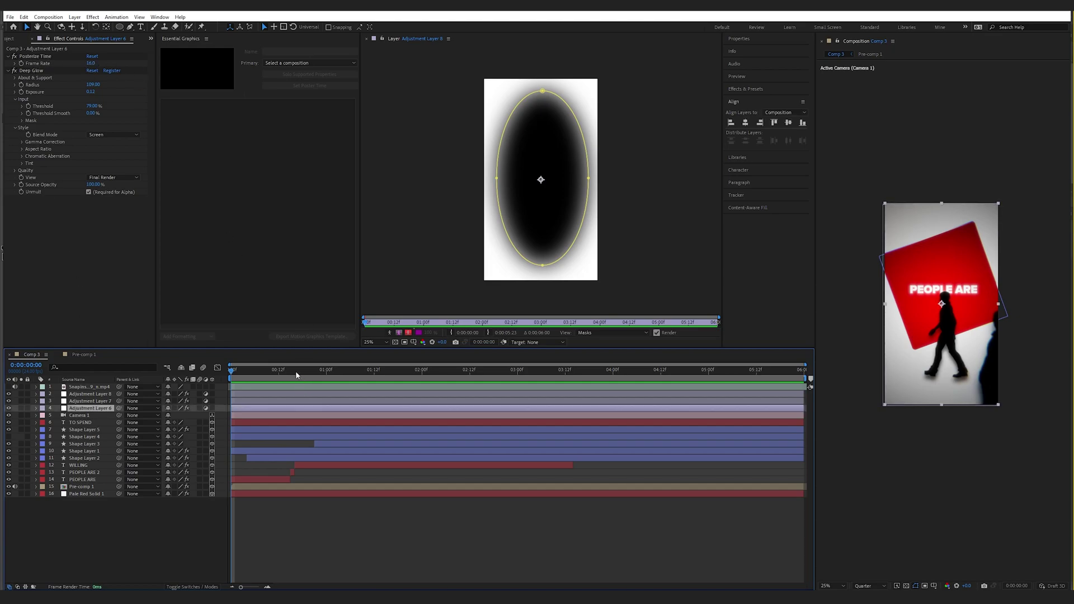
drag(296, 372, 225, 375)
key(space)
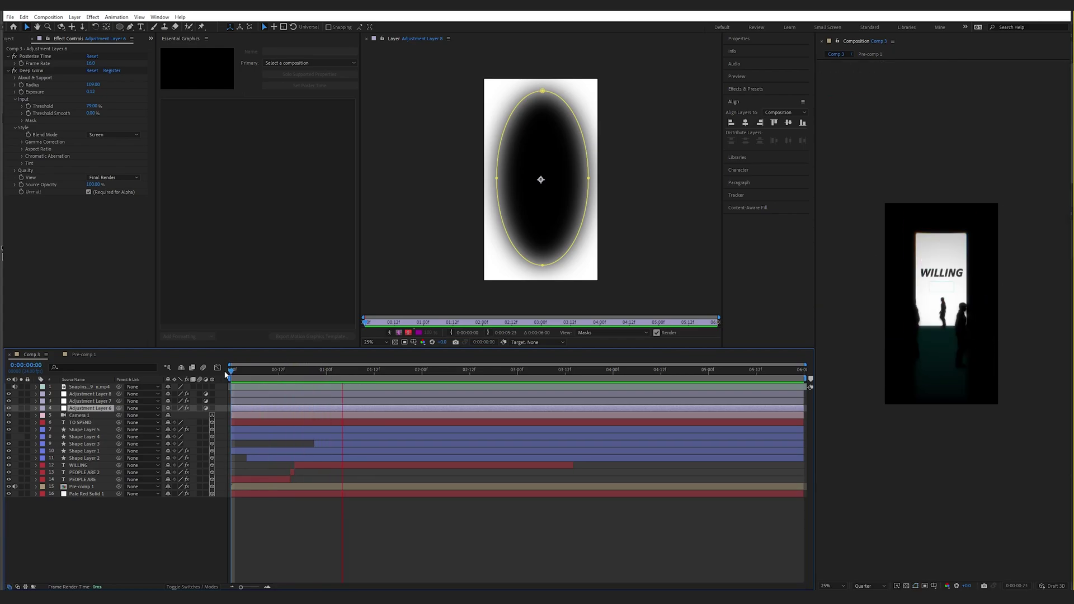
key(space)
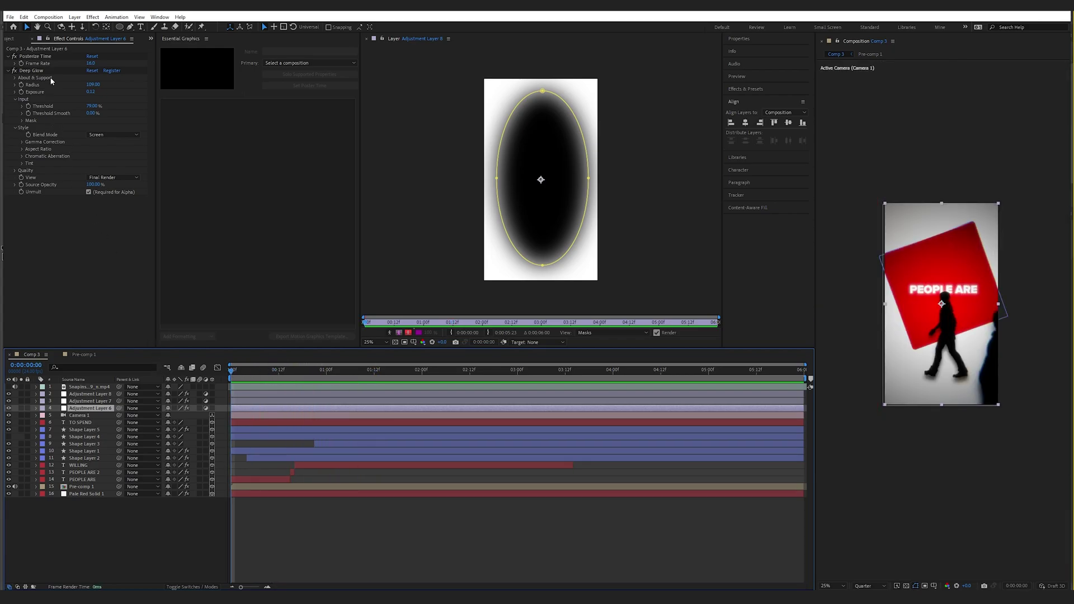
Try a different Deep Glow Radius on Adjustment Layer 6, undo it, and strongly raise the Exposure, checking the glow around 0:09
click(45, 70)
click(45, 71)
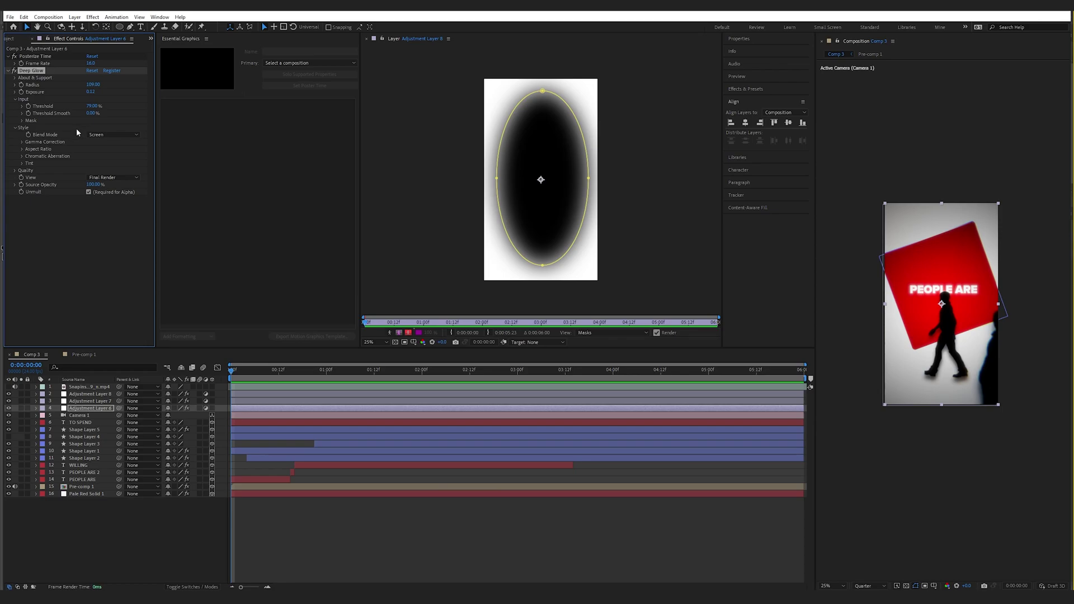
drag(93, 84, 549, 156)
key(ctrl+z)
drag(90, 91, 221, 110)
mouse_move(283, 367)
mouse_down()
mouse_move(297, 367)
mouse_move(269, 366)
mouse_up()
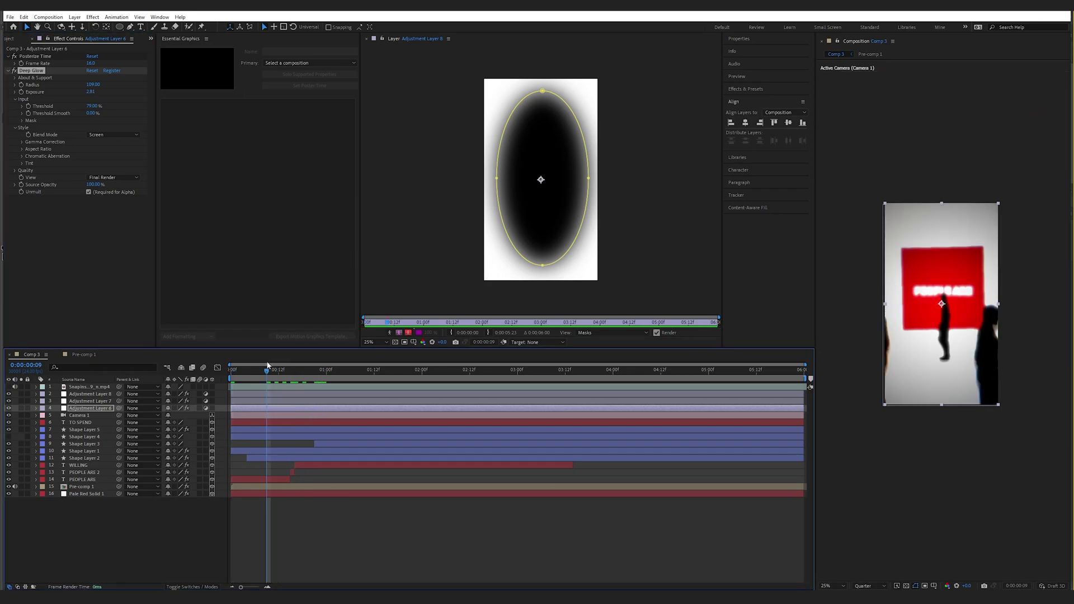
Return to the start of the composition and examine the CC Vignette settings on Adjustment Layer 7
key(Home)
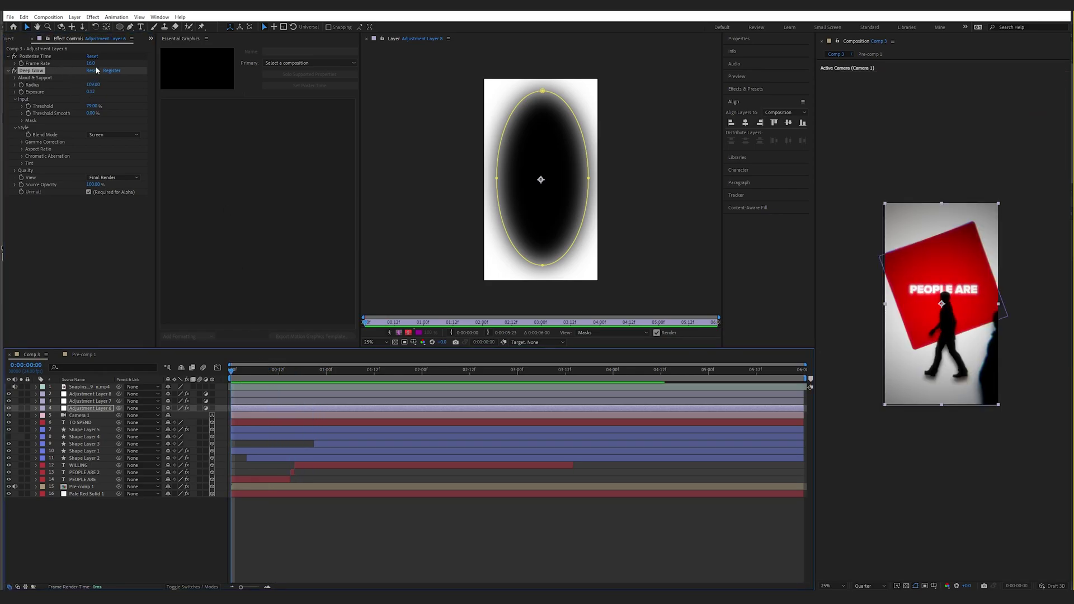
click(88, 402)
click(37, 57)
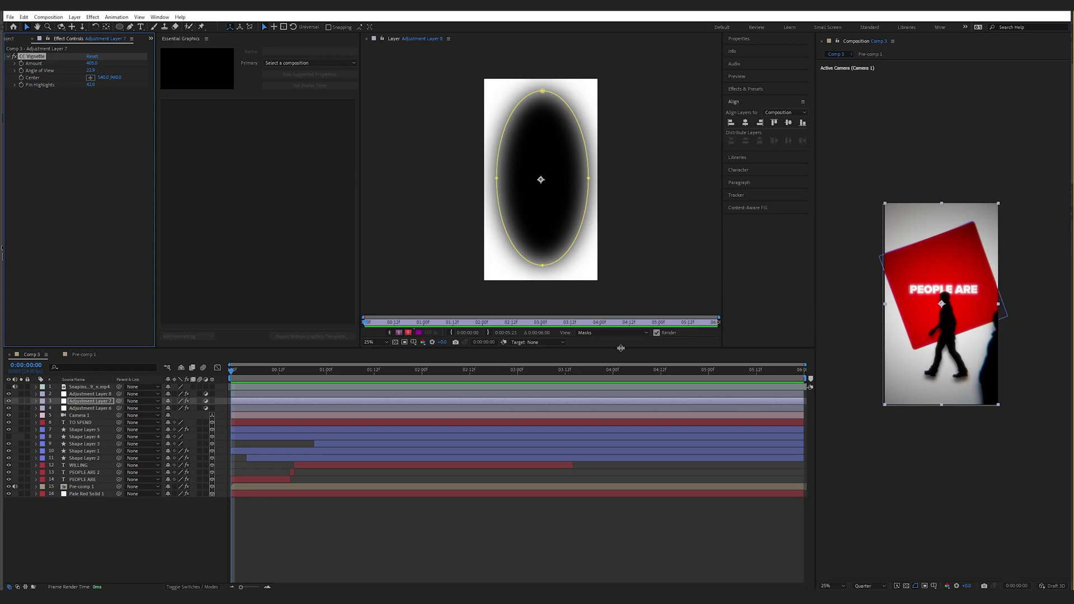
Try a different Optics Compensation Field Of View on Adjustment Layer 8, and undo the change
click(91, 393)
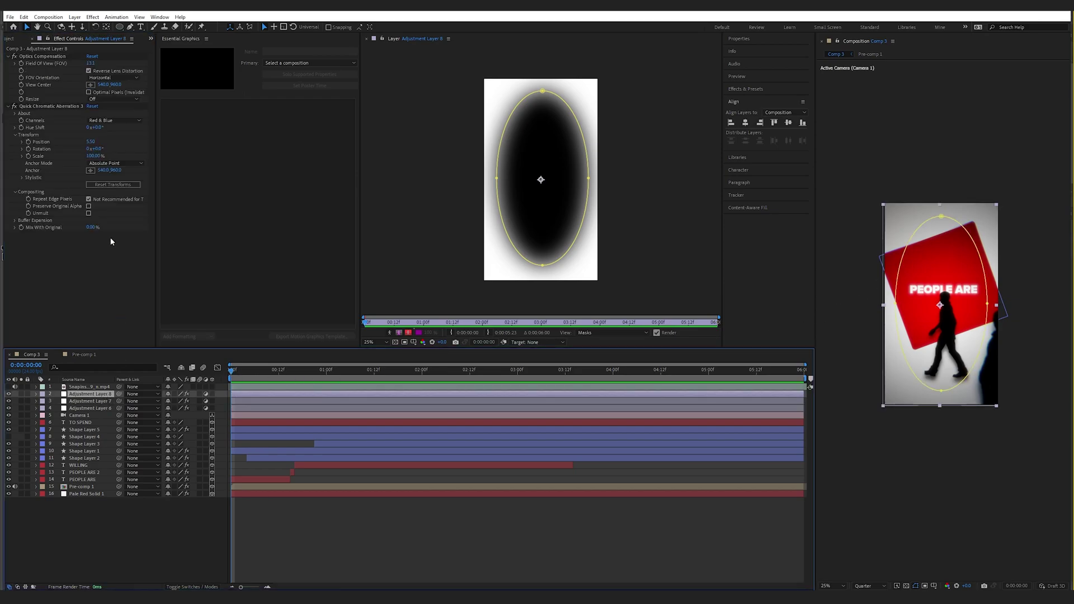
click(55, 57)
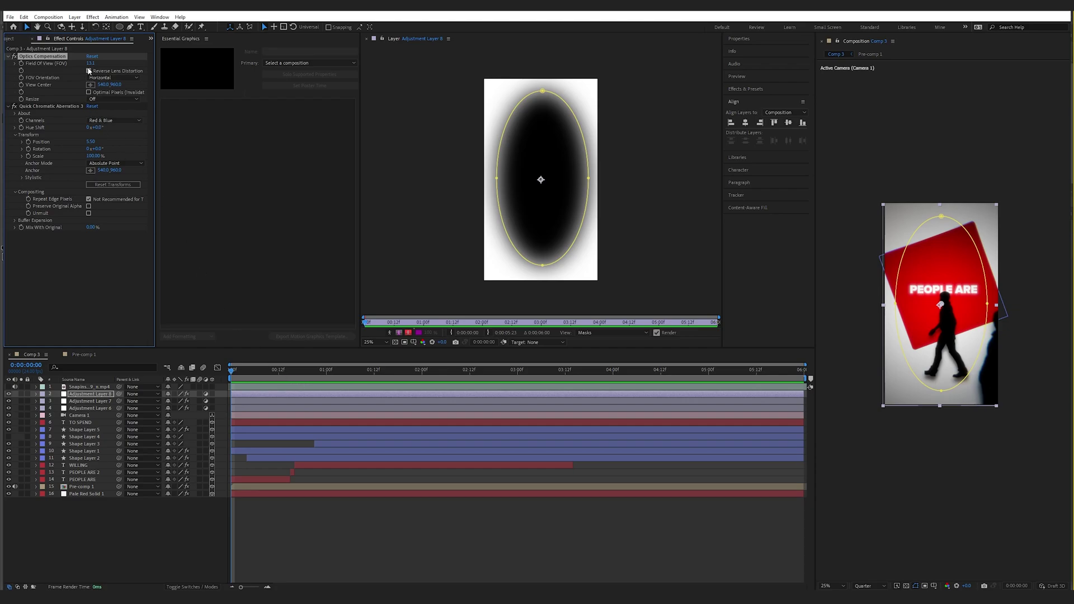
drag(121, 66, 235, 145)
key(ctrl+z)
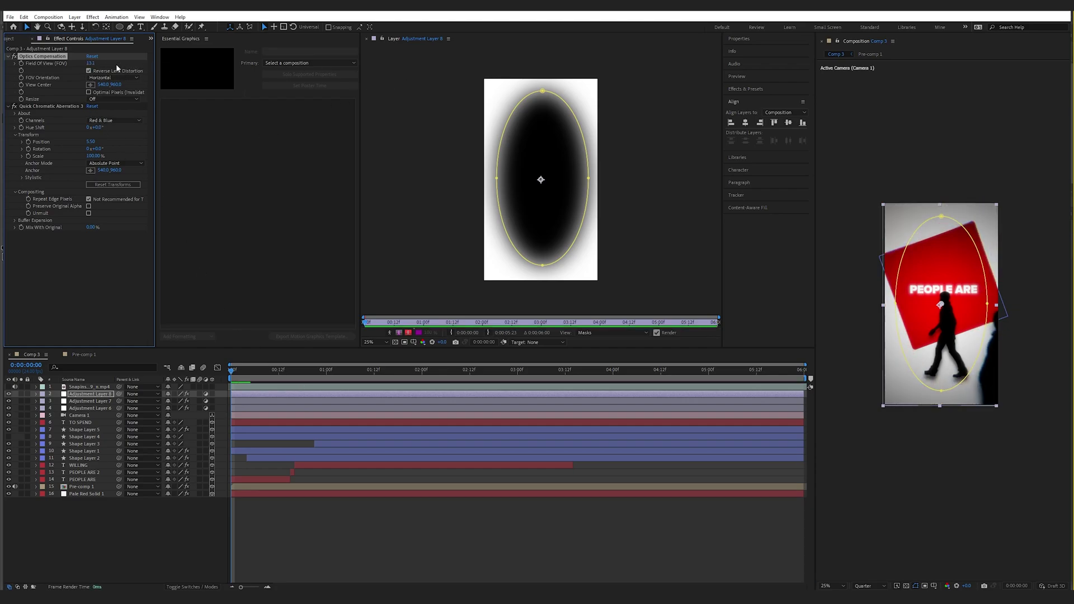
Try a much higher Quick Chromatic Aberration Position on Adjustment Layer 8, inspect the colour fringes near the frame edge, and undo it
click(43, 109)
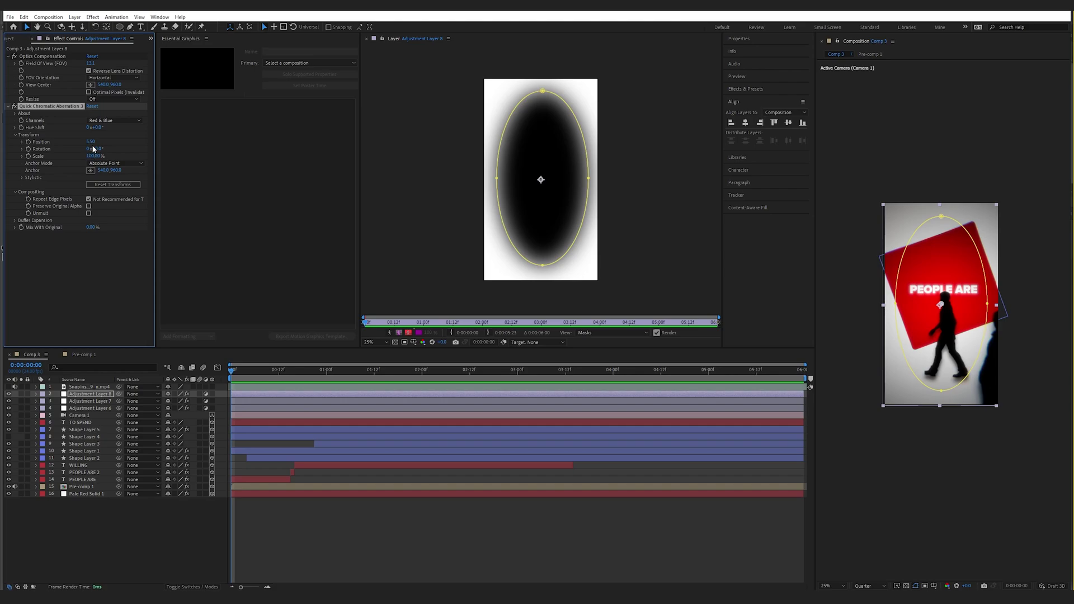
drag(92, 143, 139, 158)
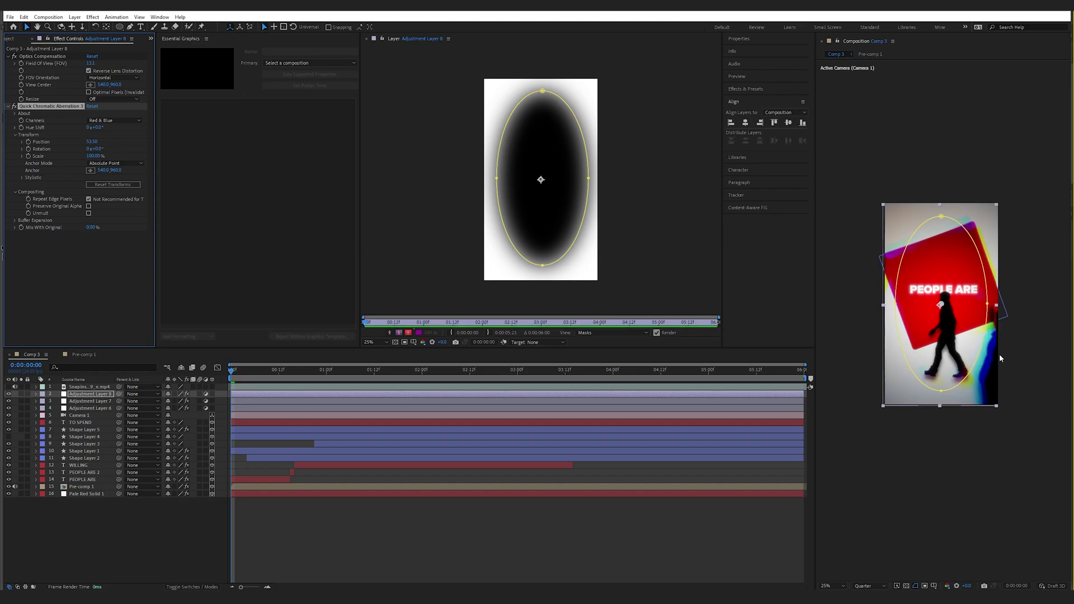
scroll(940, 304, up, 2)
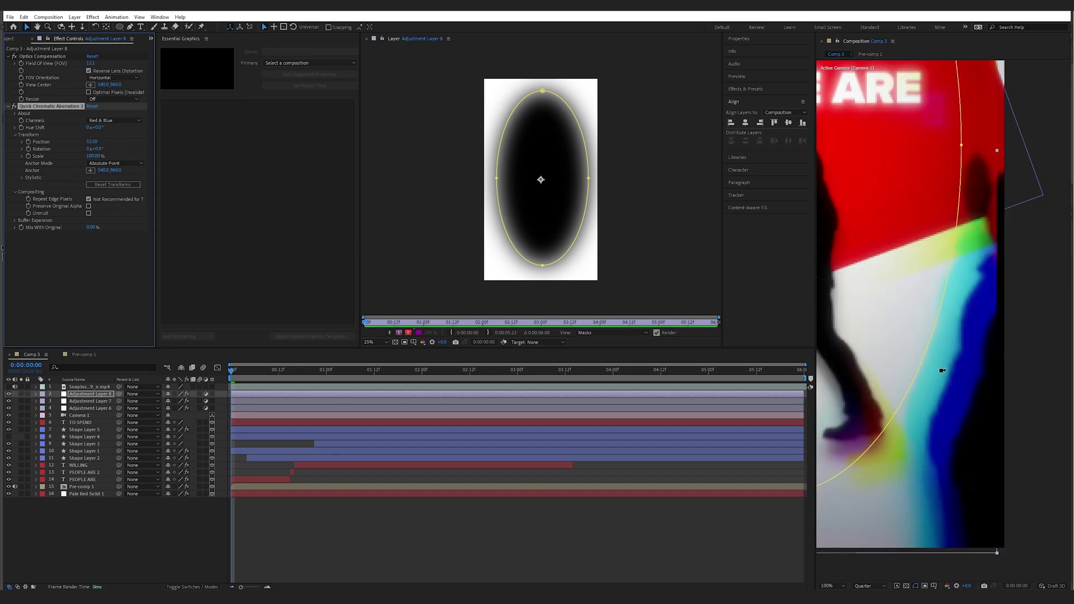
scroll(942, 371, down, 4)
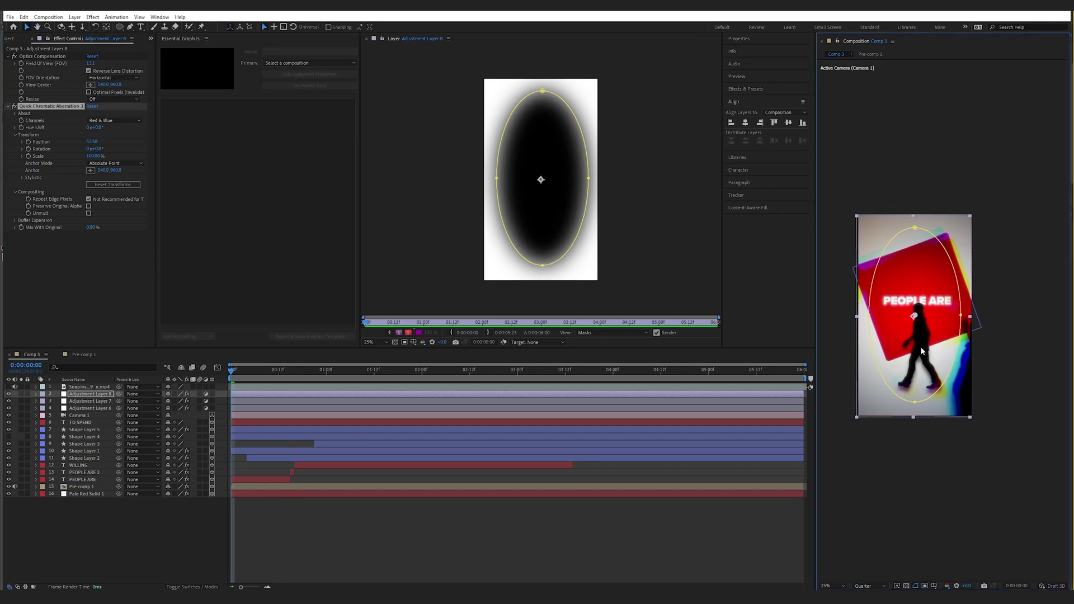
key(ctrl+z)
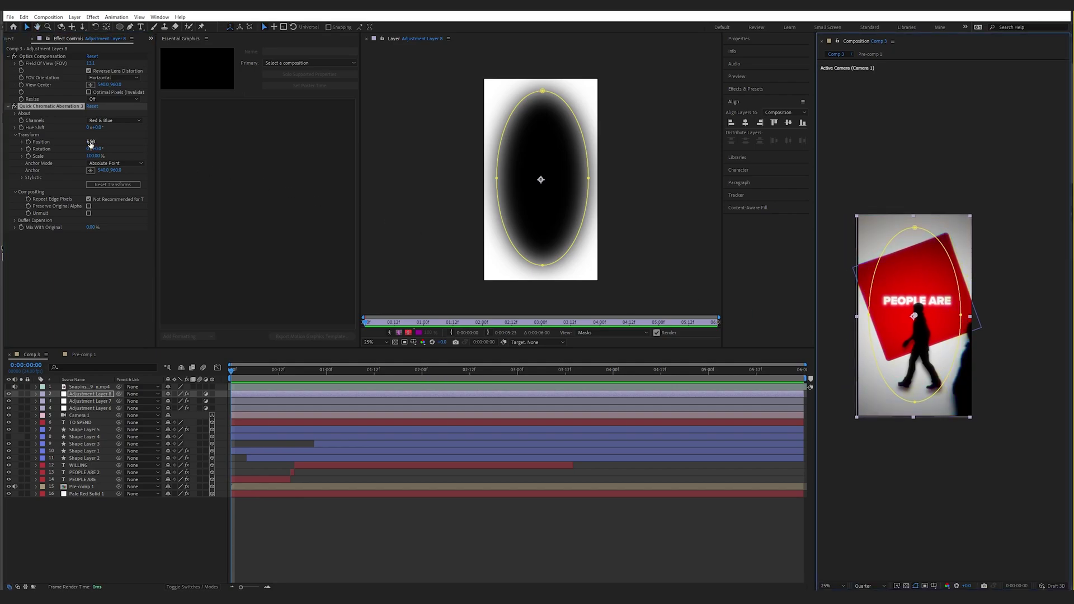
Replace Adjustment Layer 8's mask with a new tall ellipse slightly inset from the frame edges, centred horizontally in the composition
click(98, 395)
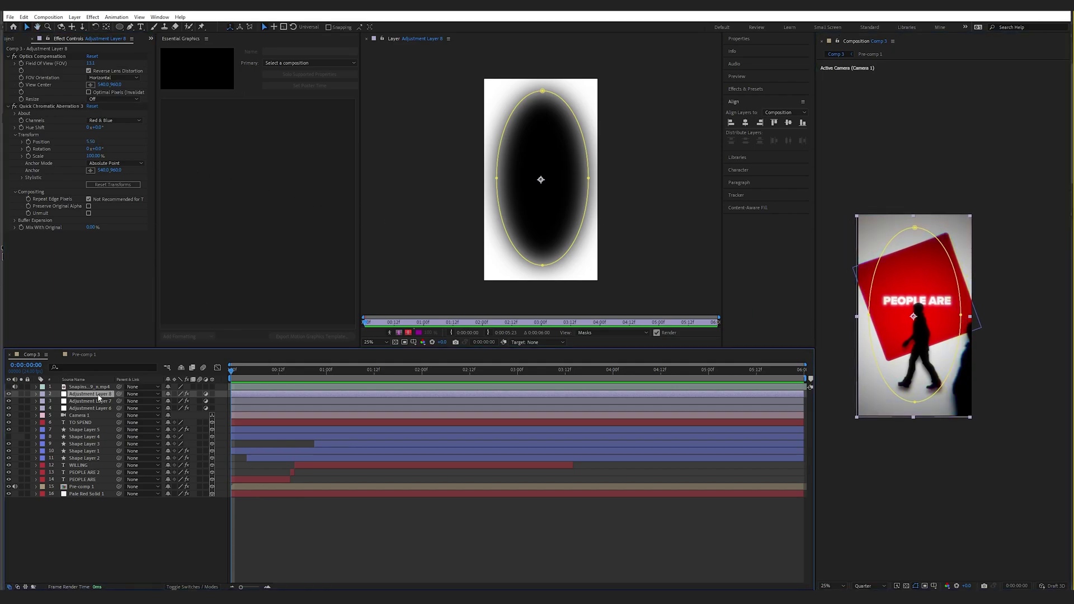
key(m)
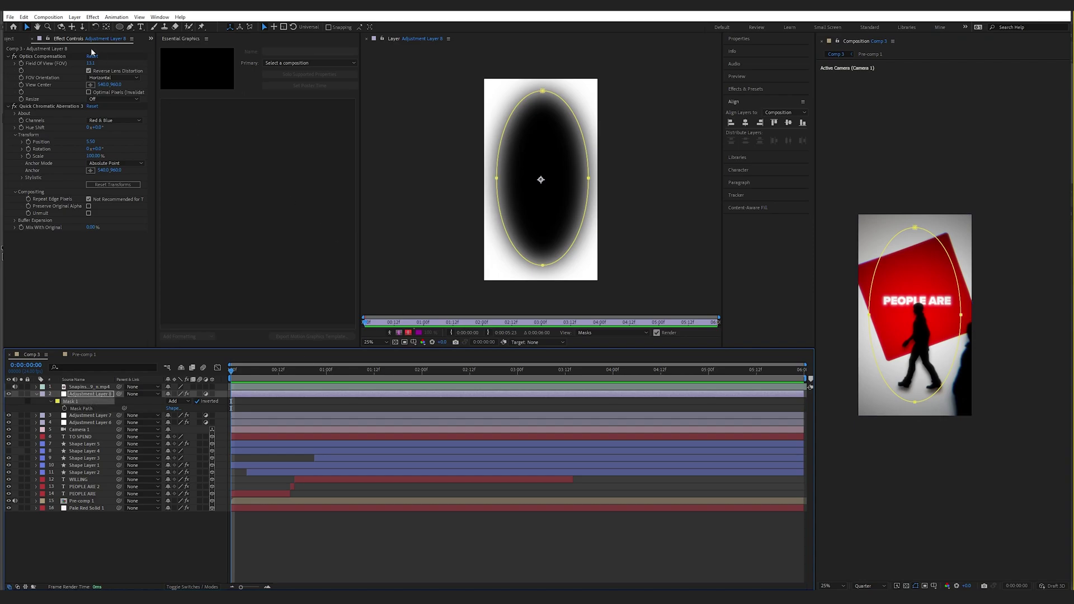
key(Delete)
click(120, 26)
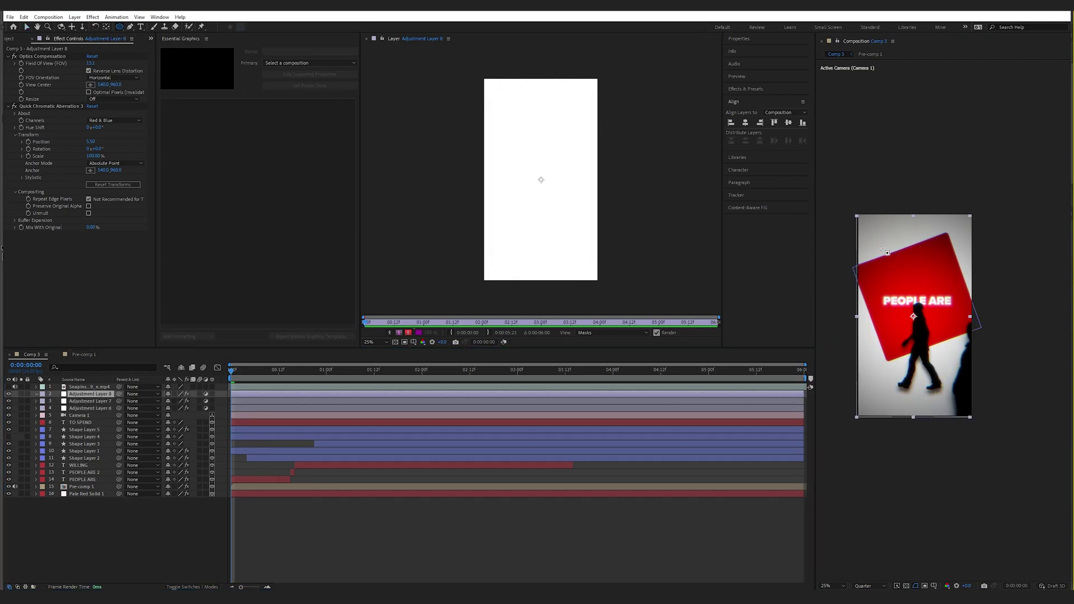
drag(876, 238, 957, 401)
click(746, 126)
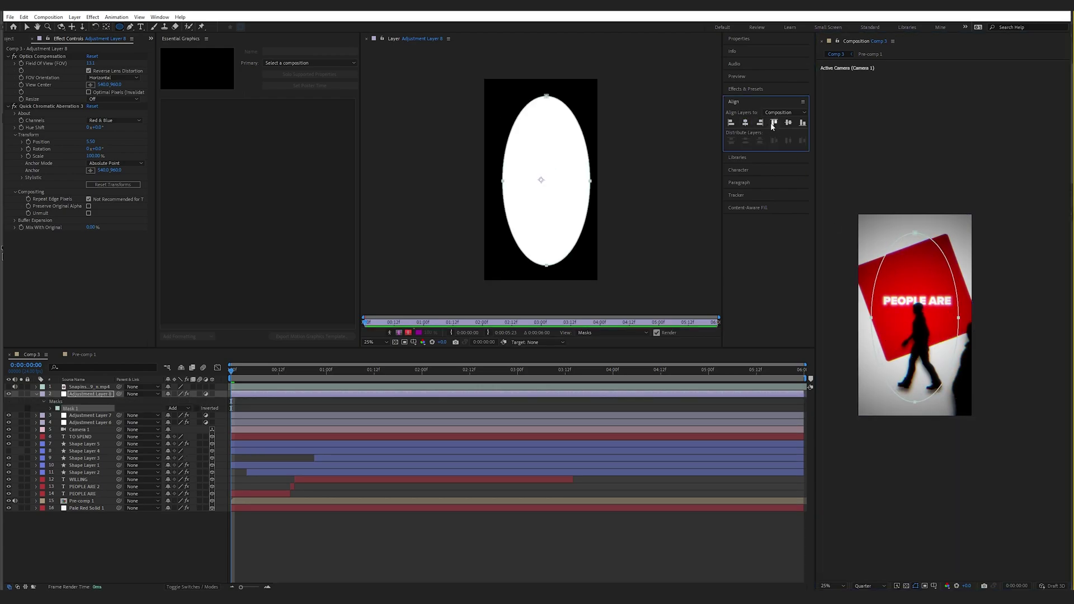
Feather the new elliptical mask on Adjustment Layer 8 heavily and invert it so the effects apply only around the edges
click(100, 395)
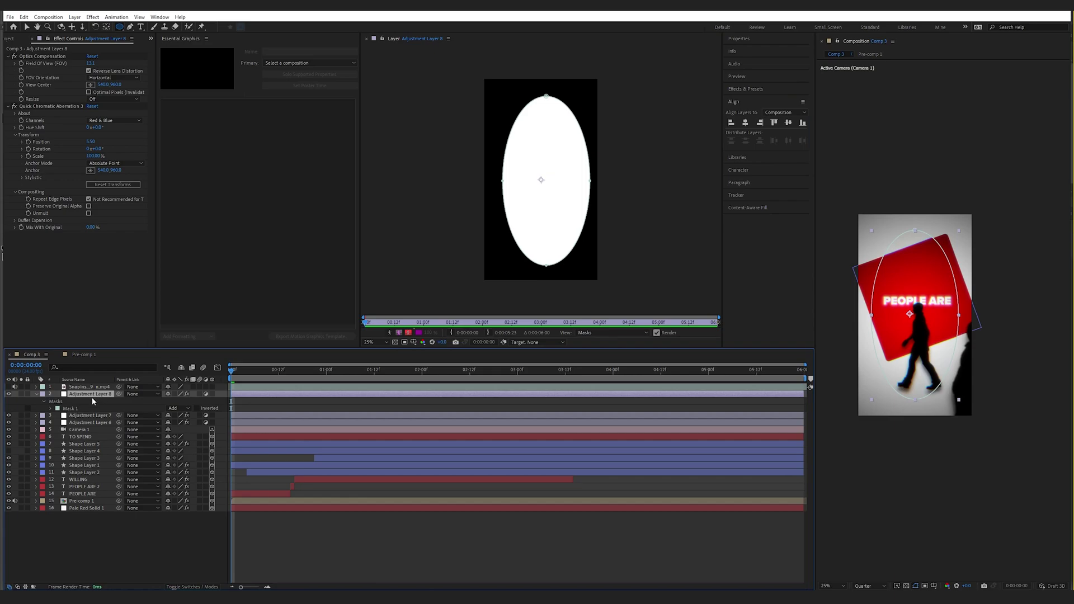
click(44, 408)
drag(173, 422, 302, 422)
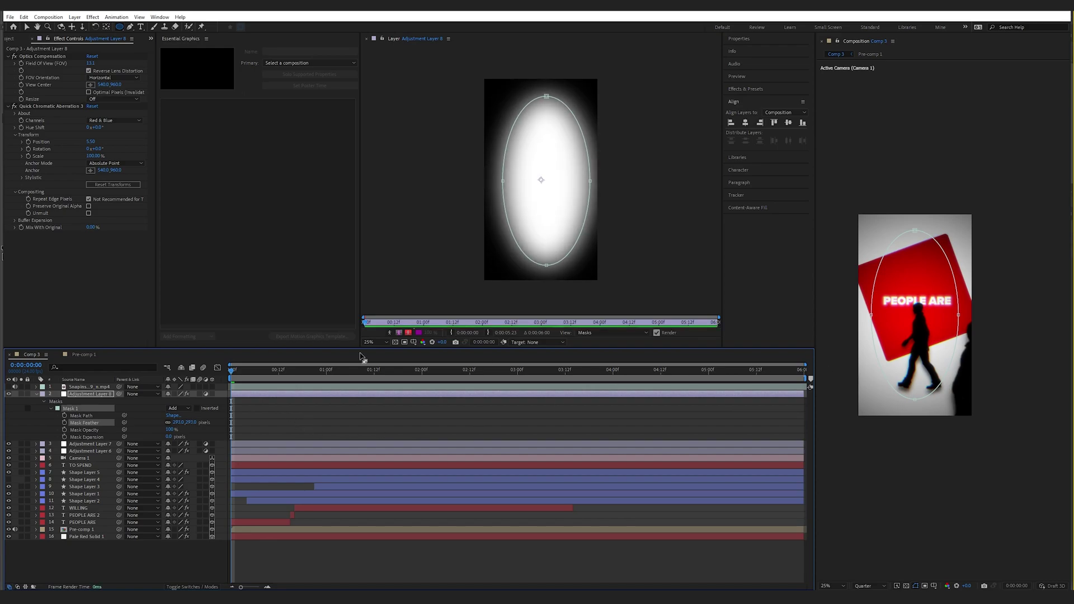
click(16, 109)
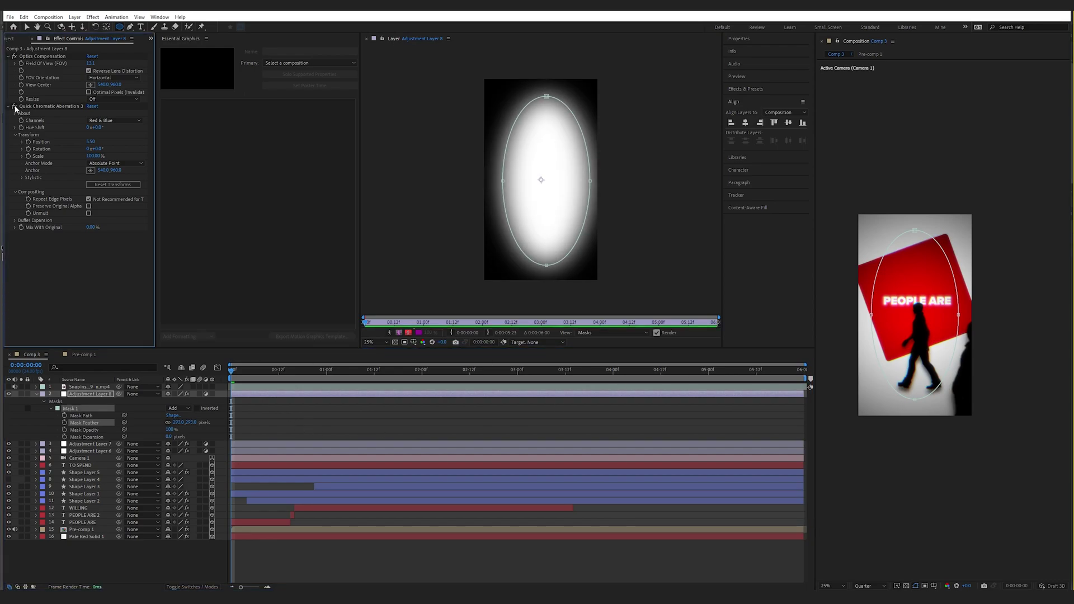
click(197, 408)
key(space)
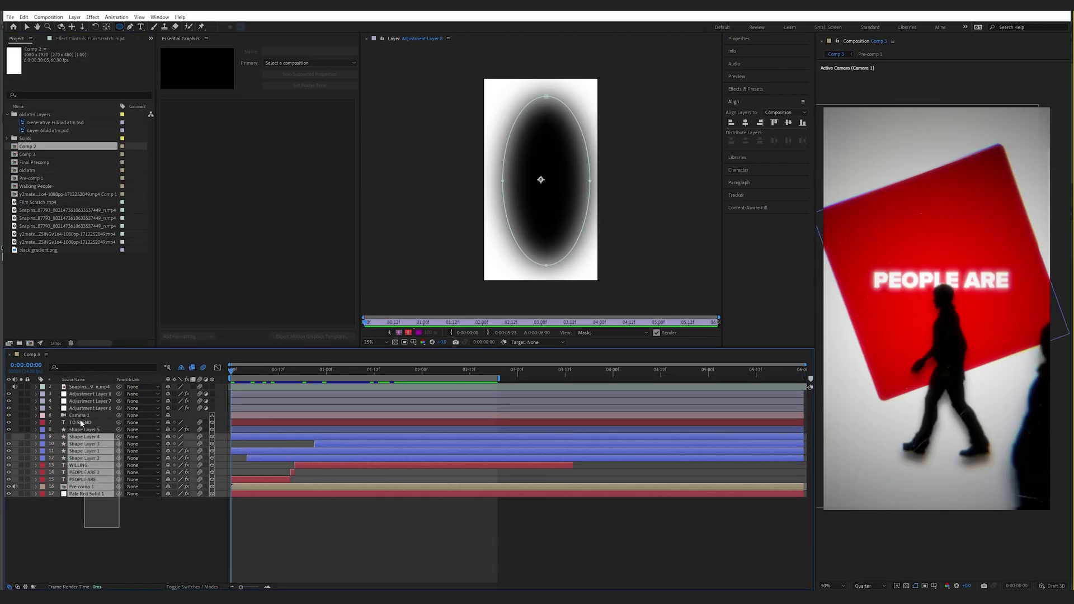
Select all layers from the background solid up to the reference clip, and enable motion blur for the composition
drag(81, 423, 79, 385)
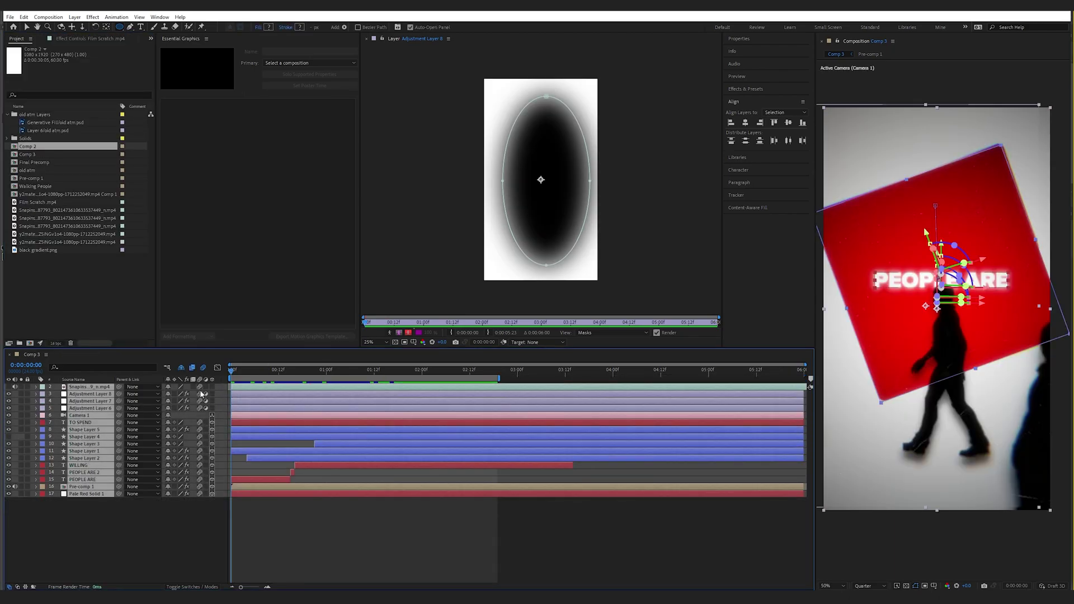
click(185, 524)
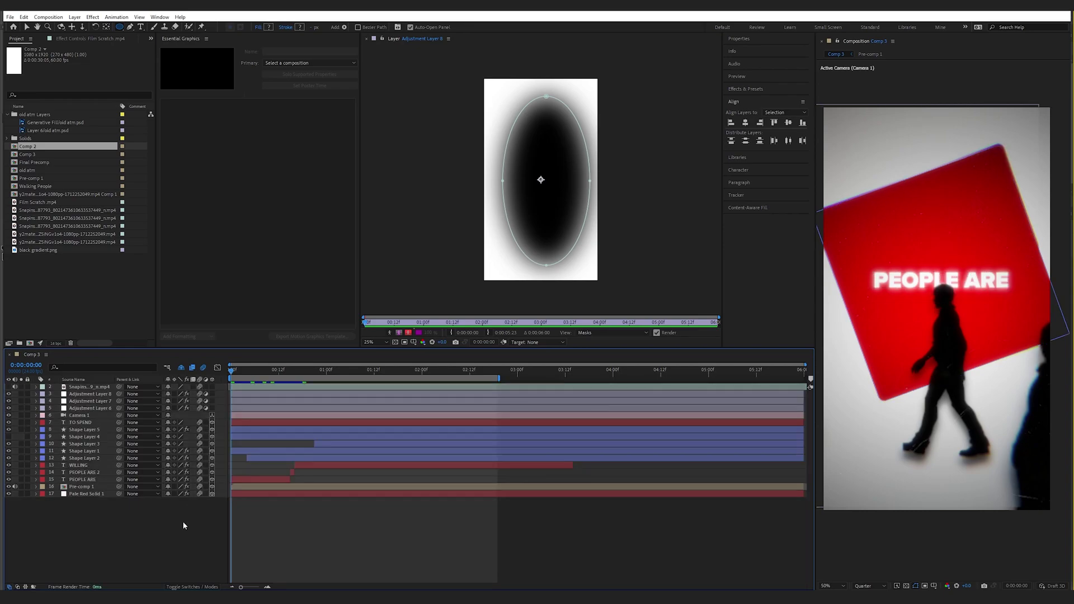
click(203, 369)
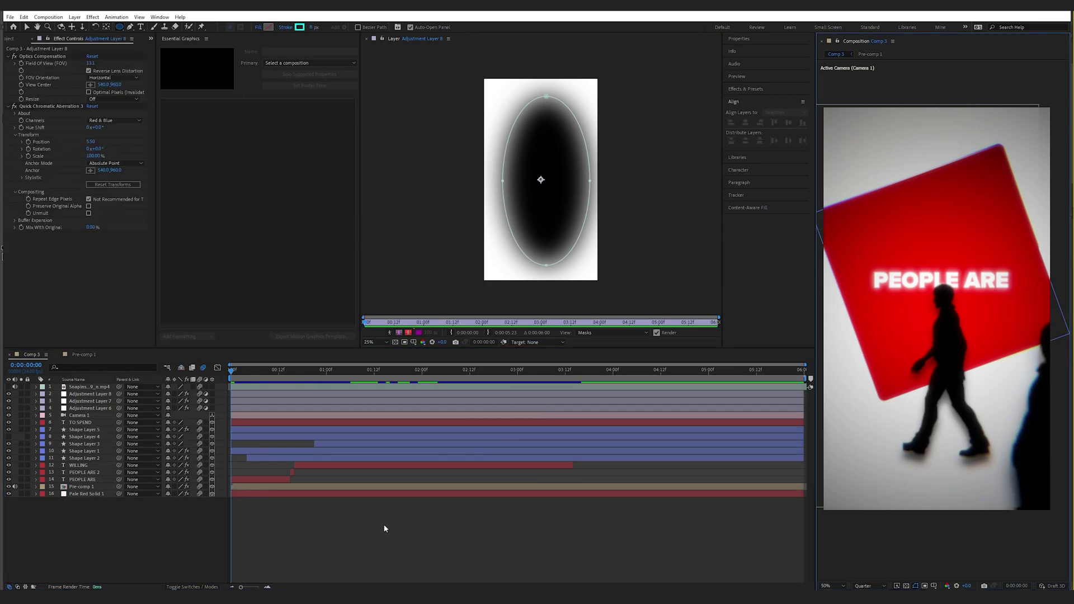
Set the motion blur Shutter Angle to 200° in the advanced composition settings of Comp 3
click(44, 18)
click(78, 40)
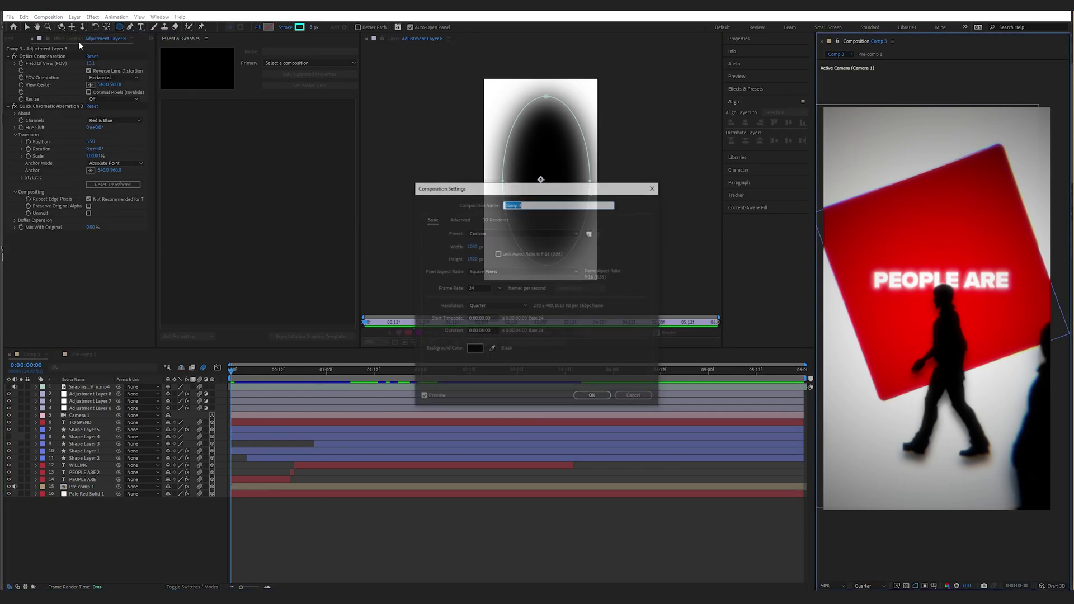
click(458, 219)
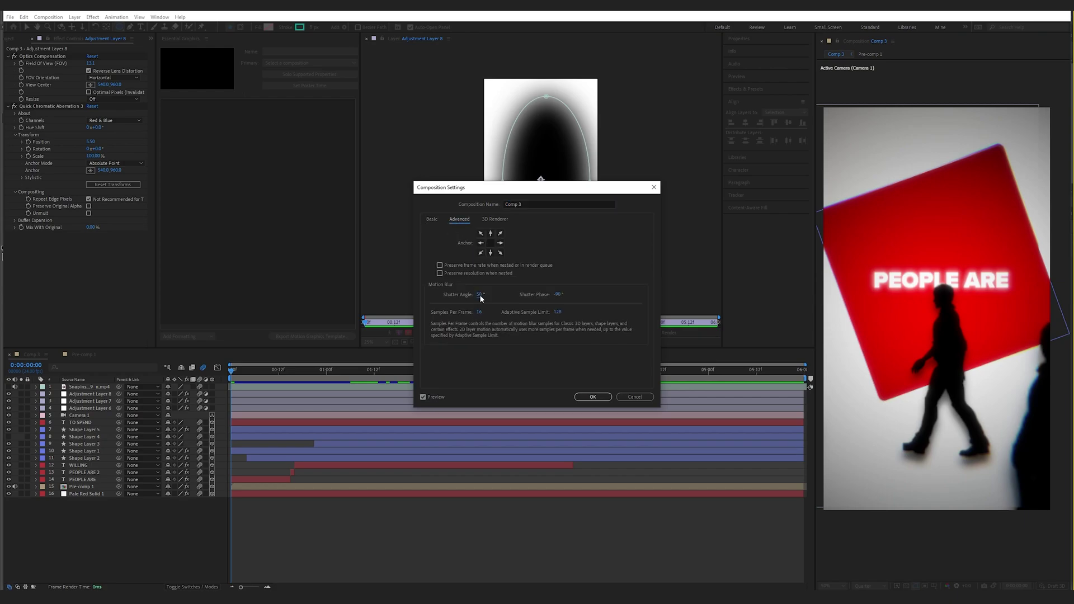
click(480, 294)
text(200)
key(Return)
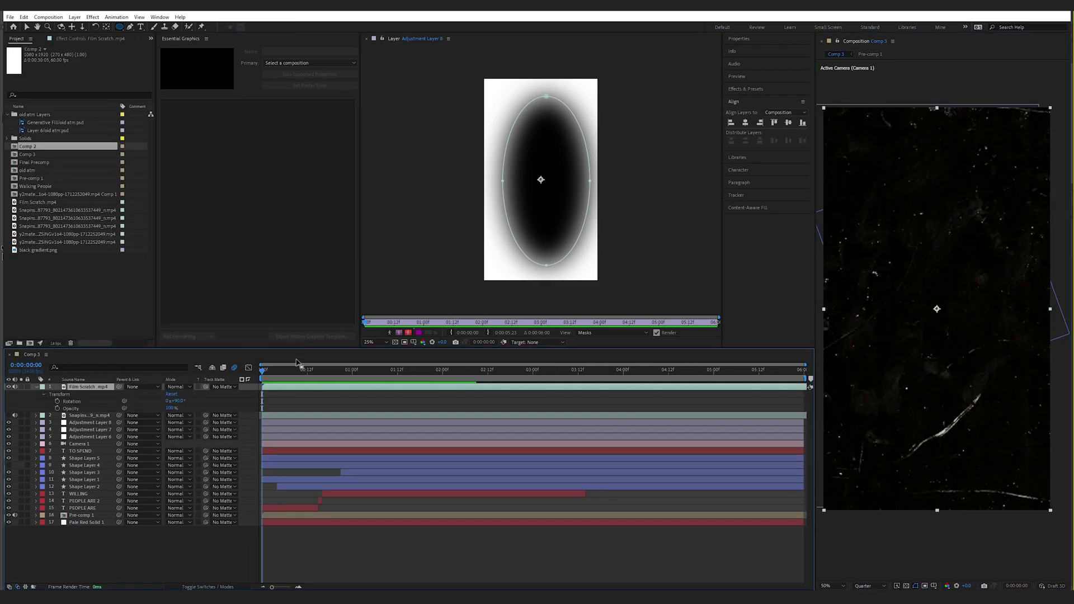
Preview the Film Scratch overlay up to 0:18 and set its blending mode to Lighten
drag(284, 374, 330, 379)
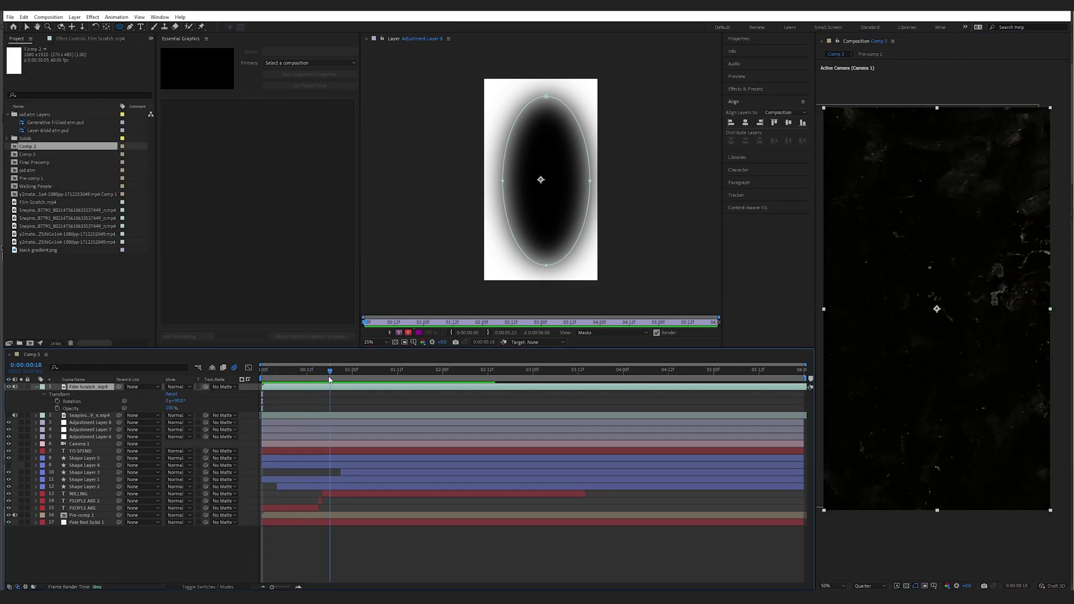
click(179, 387)
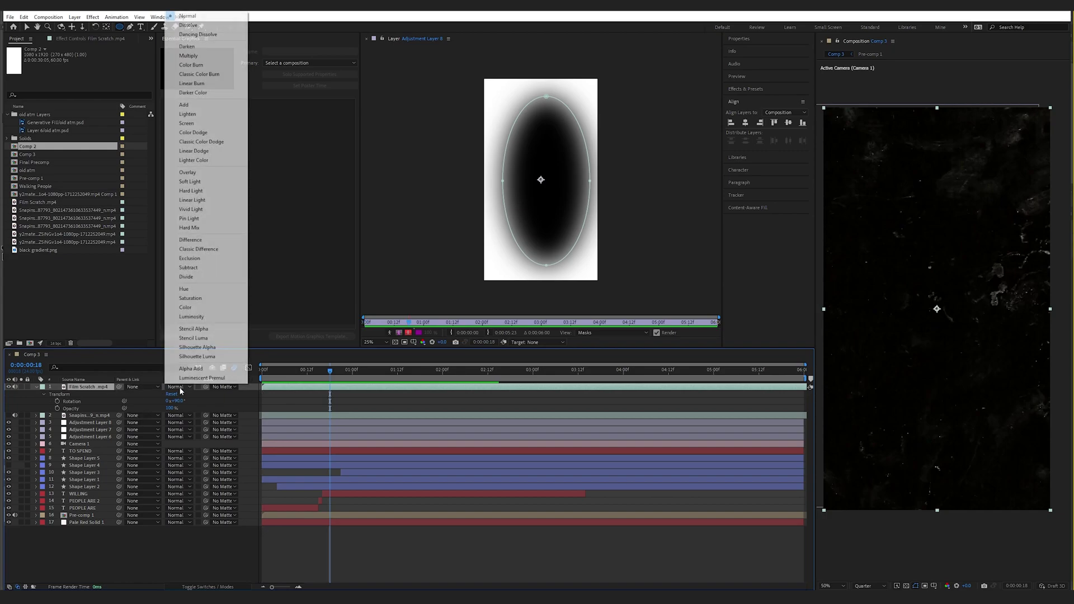
click(188, 114)
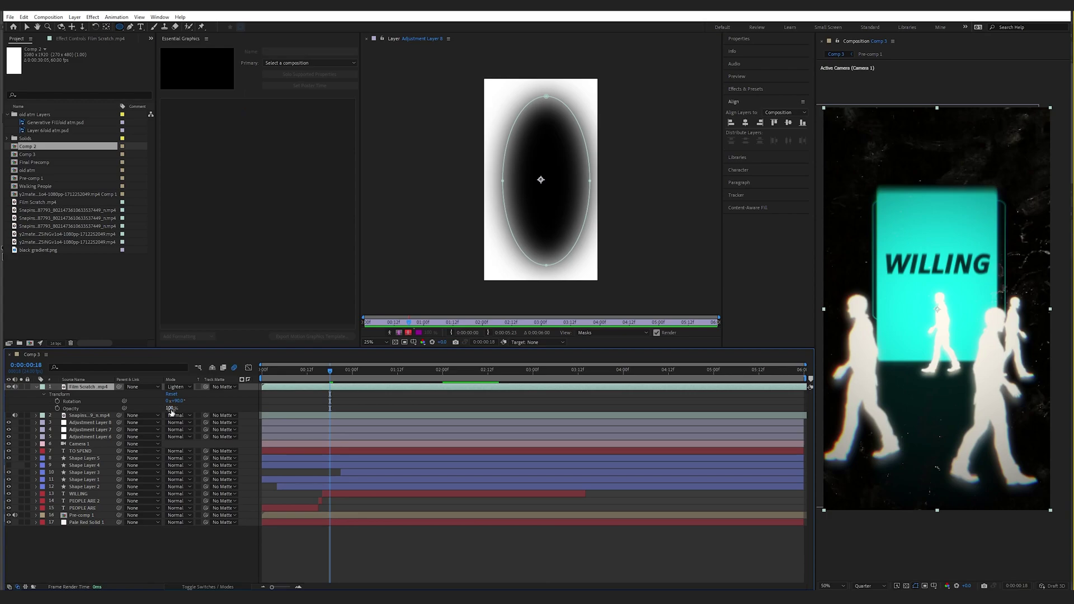
Lower the Film Scratch layer's opacity to a subtle level, and check the overlay on the PEOPLE ARE shot around 0:06
drag(170, 409, 145, 415)
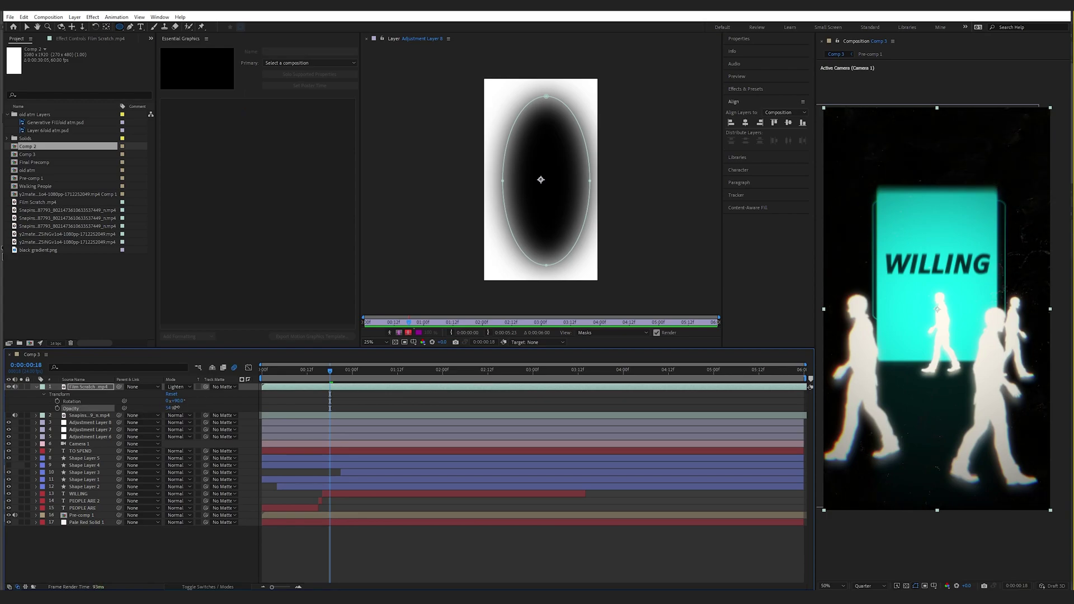
drag(175, 408, 174, 408)
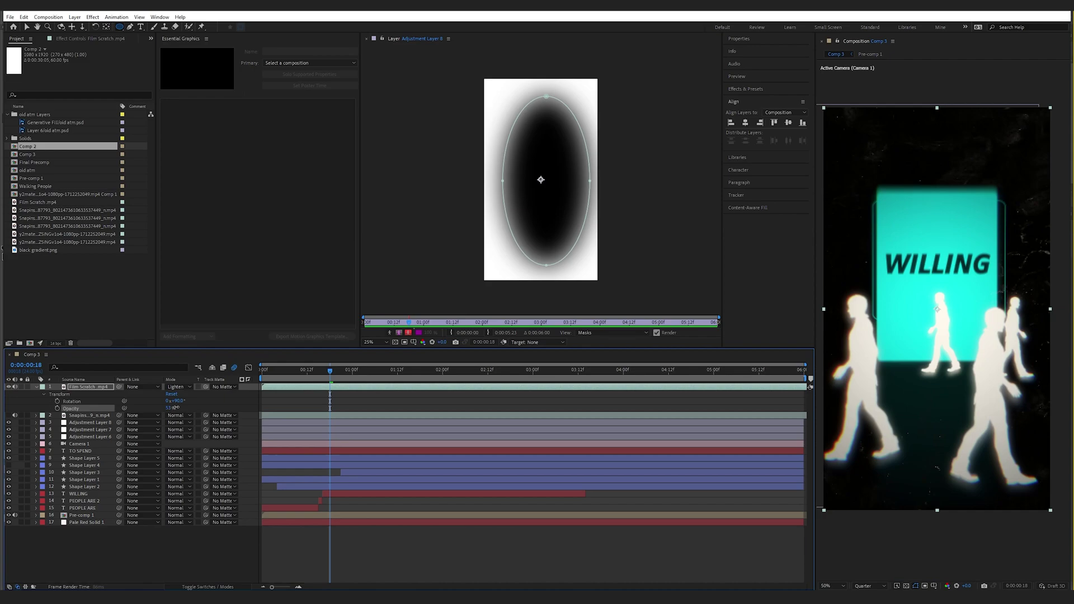
click(300, 377)
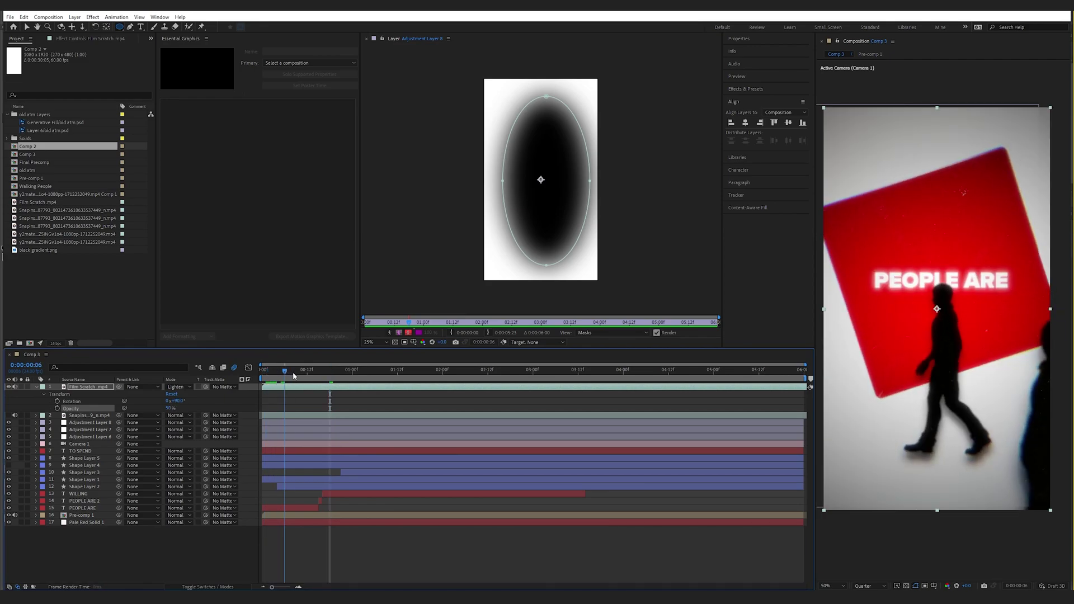